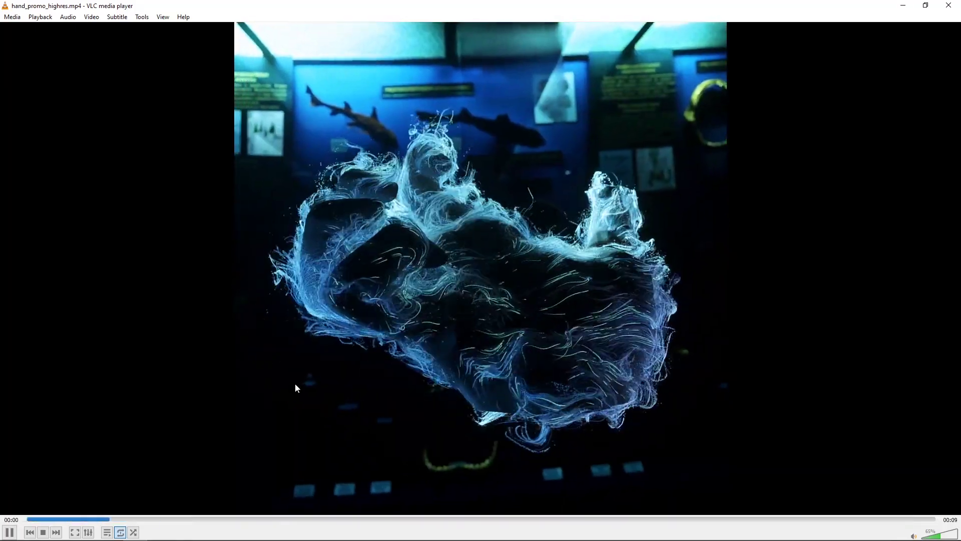
Pause the hand promo video and scrub it to about the four-second mark.
left_click(11, 533)
left_click_drag(557, 520, 447, 500)
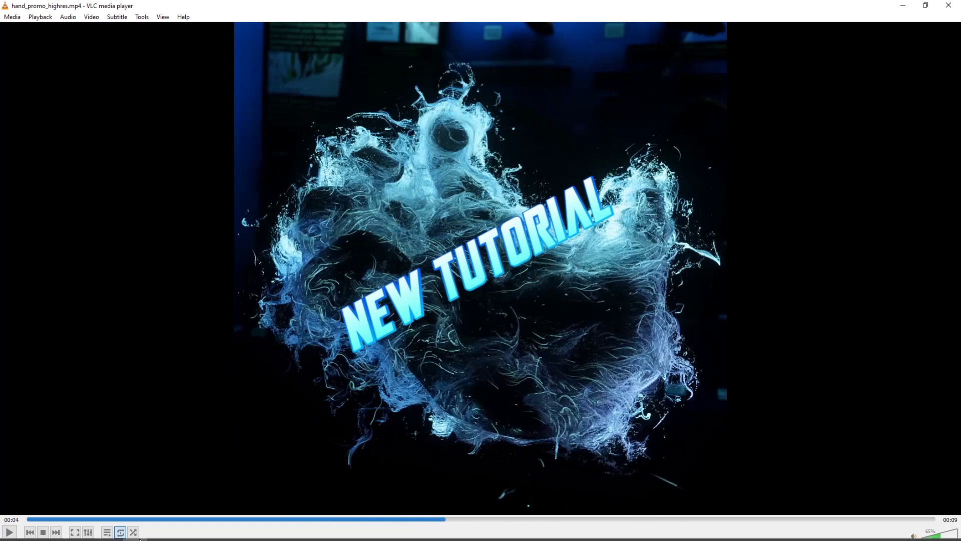
Switch to the browser, preview the opening seconds of the xpFlowField Sneak Peek video on YouTube, and mute it.
left_click(116, 532)
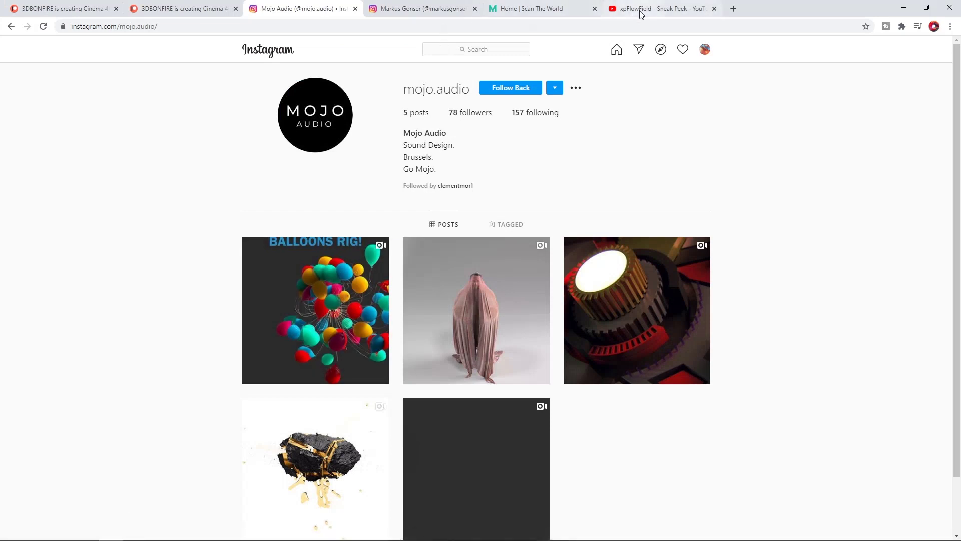
left_click(641, 11)
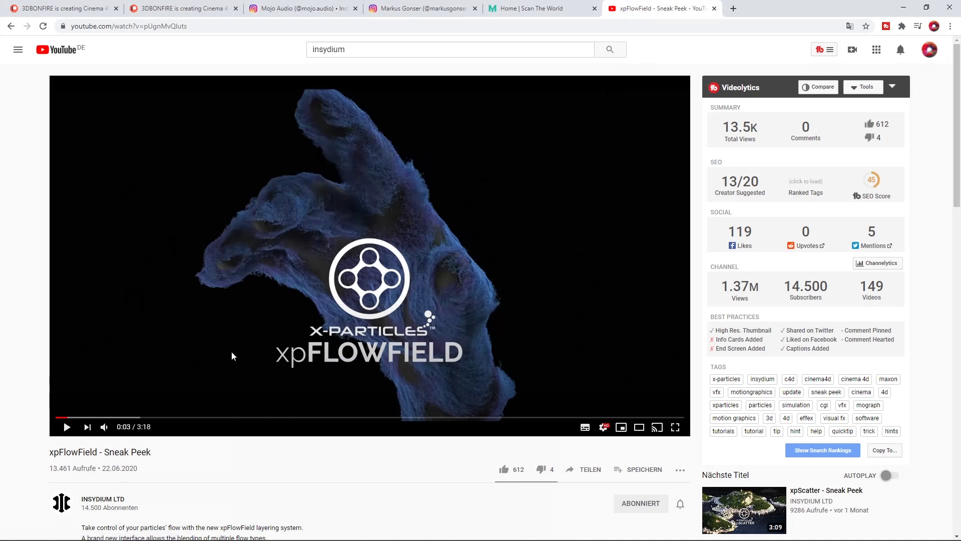
left_click(67, 427)
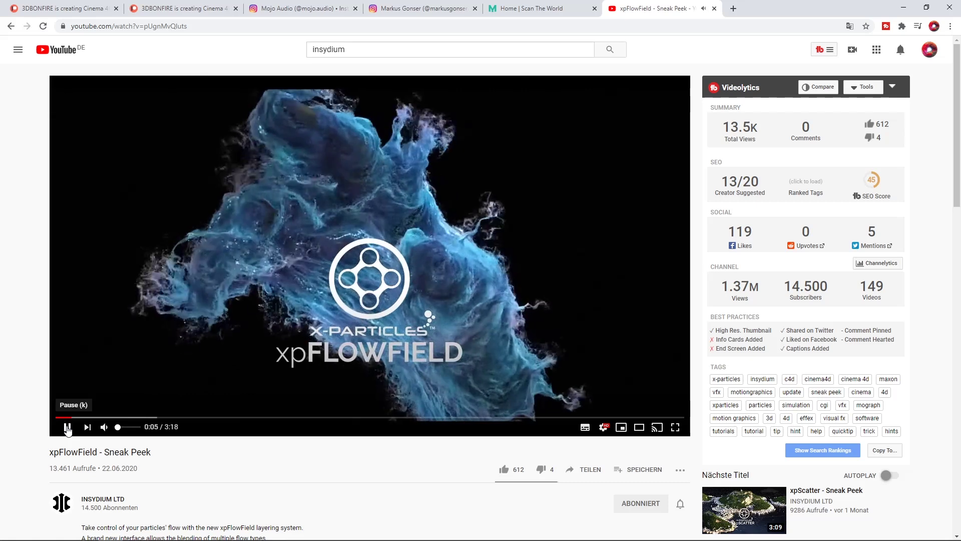
left_click(67, 427)
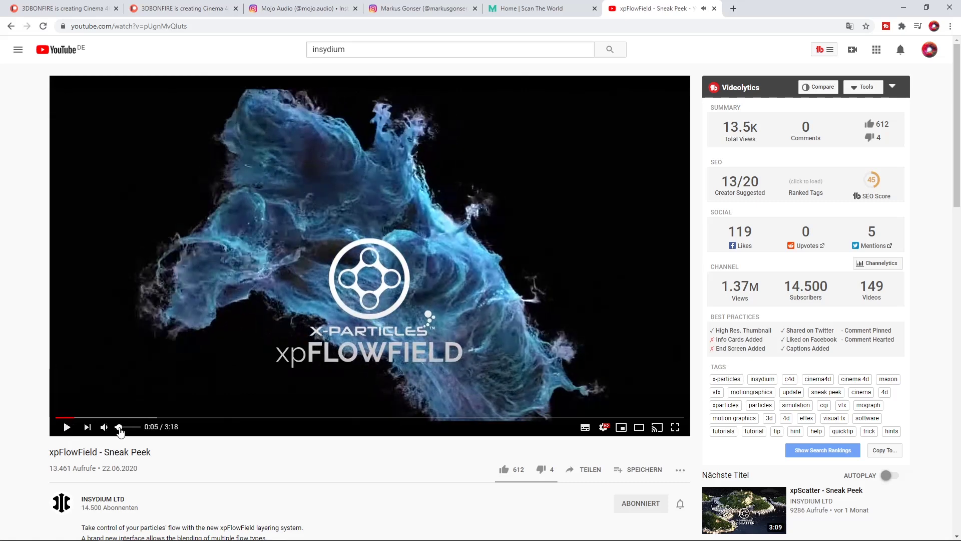
left_click(67, 427)
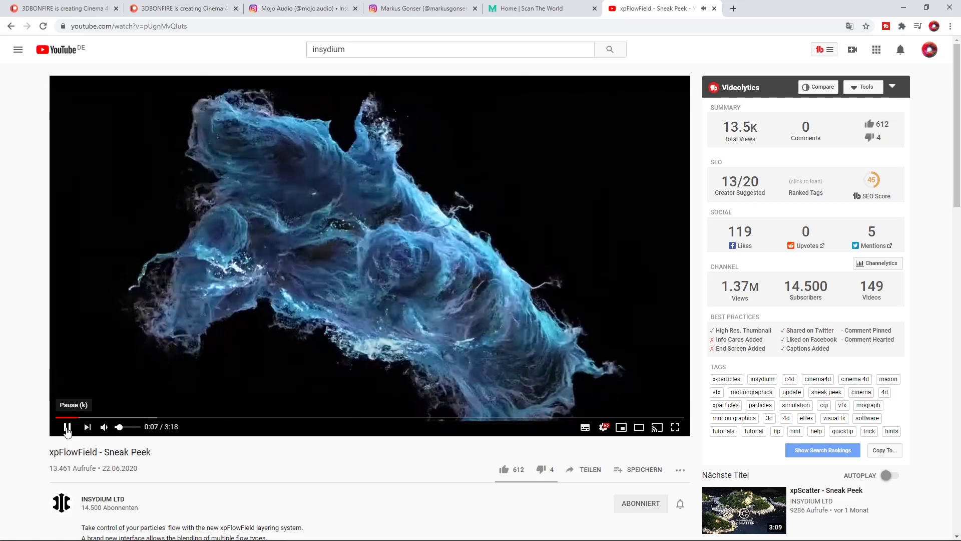
left_click(67, 427)
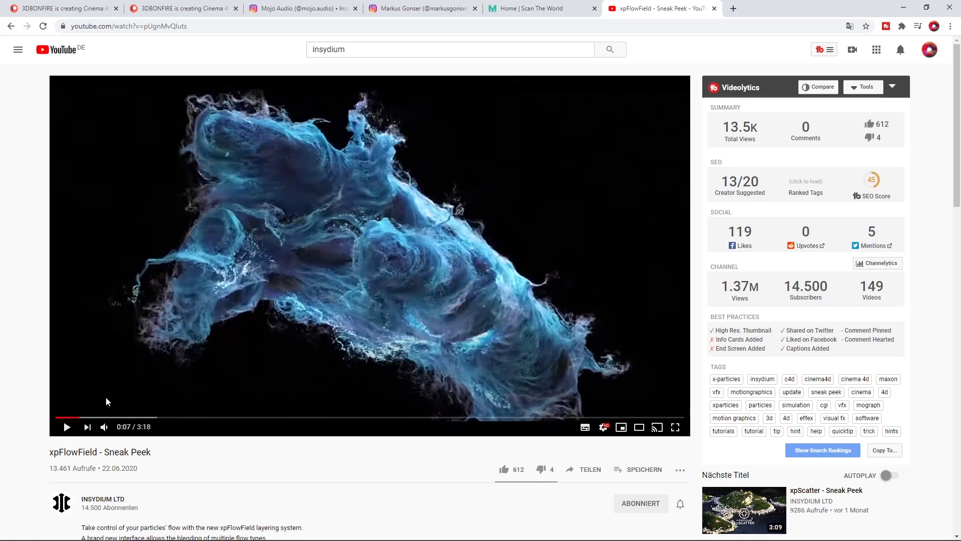
left_click(66, 426)
left_click(67, 426)
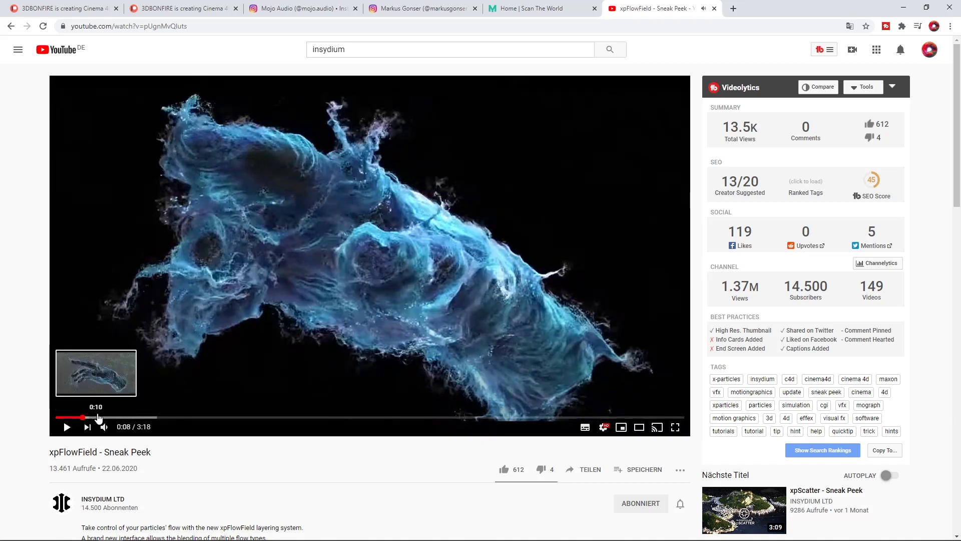
left_click(104, 426)
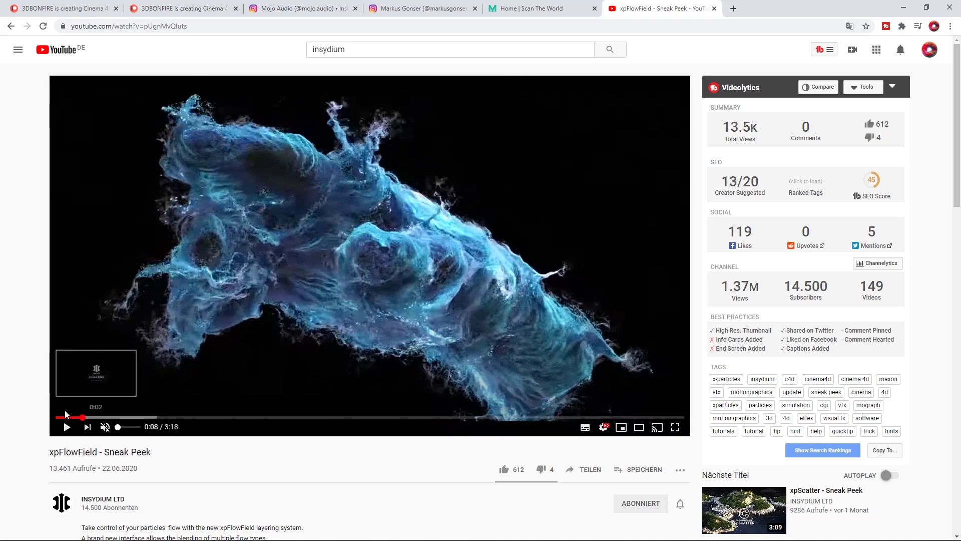
Switch back to VLC, scrub through the next video, thumbnail_vergleich.mp4, to examine the particle hand, and close the player.
mouse_move(331, 540)
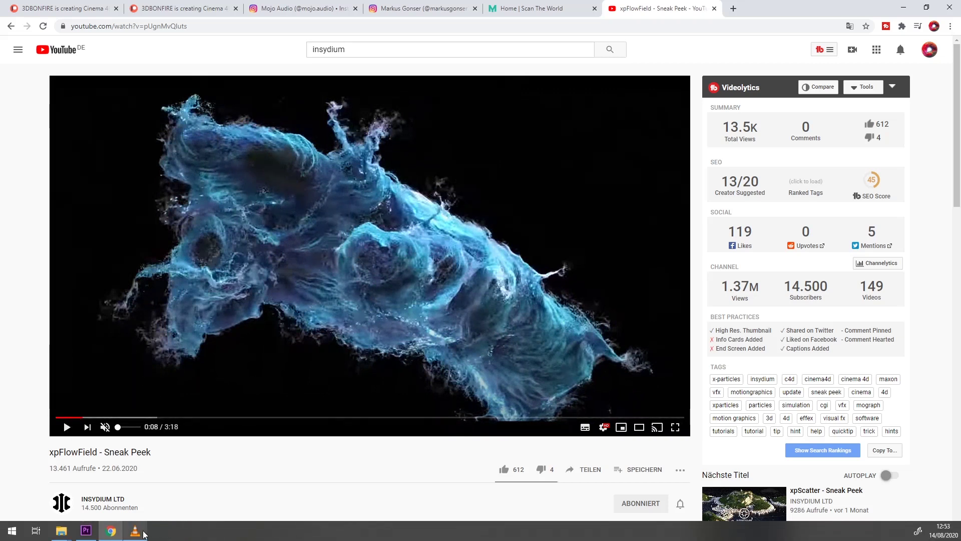
left_click(140, 531)
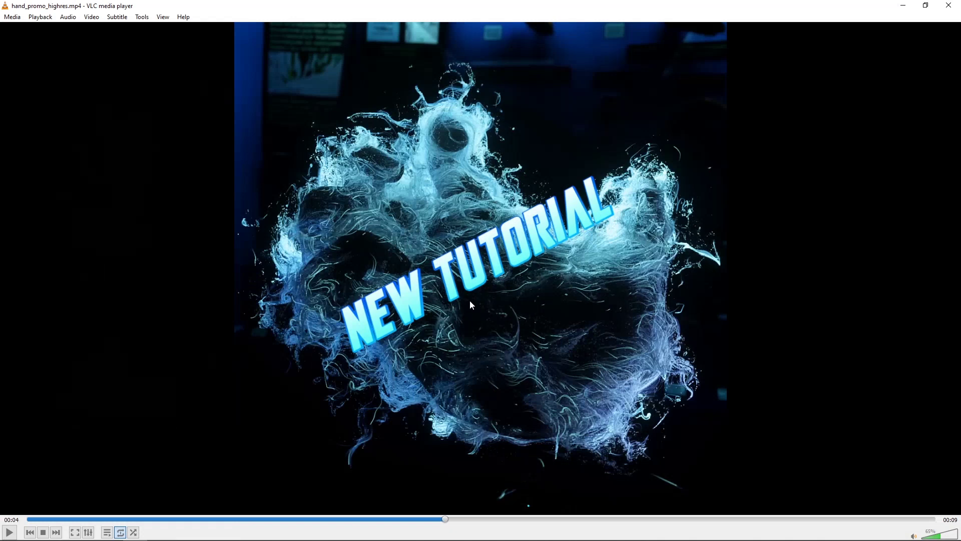
left_click(57, 532)
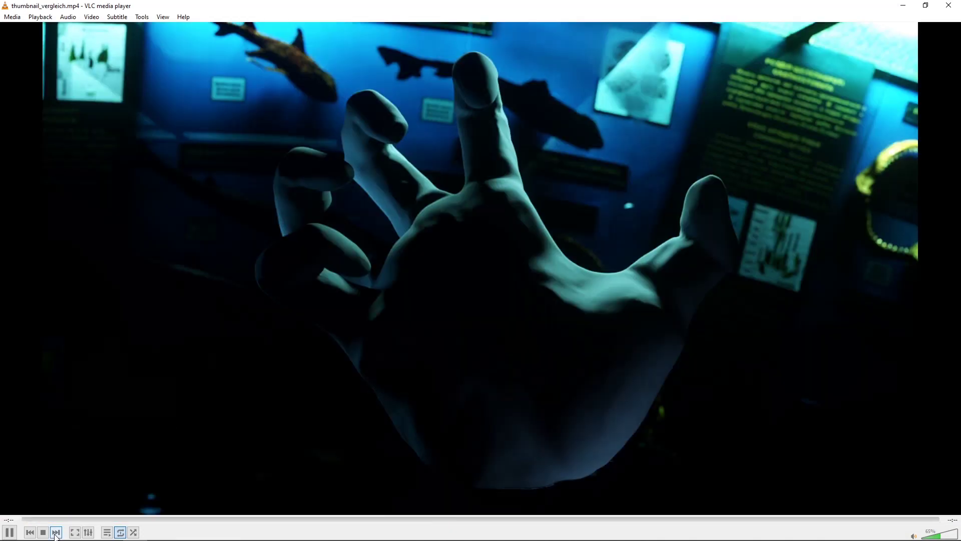
key("space")
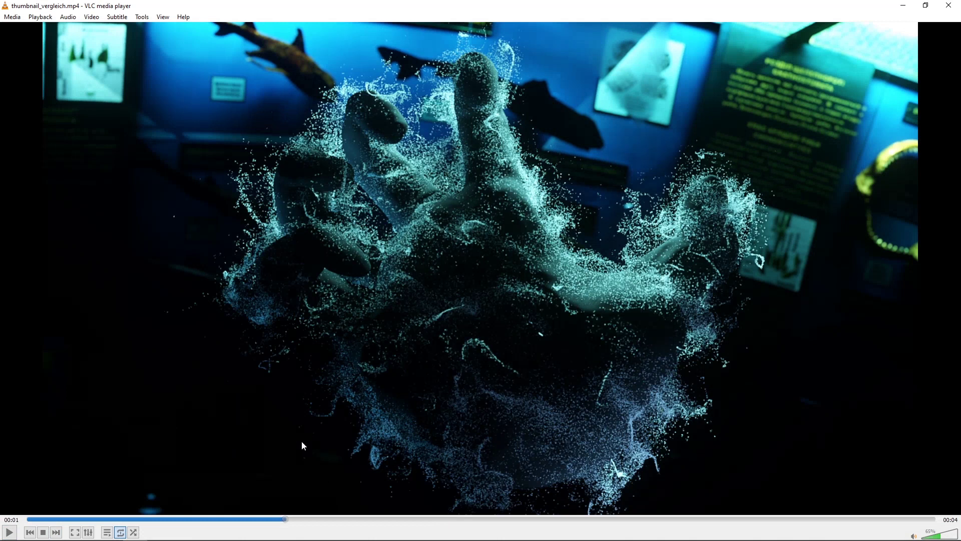
left_click_drag(259, 519, 704, 532)
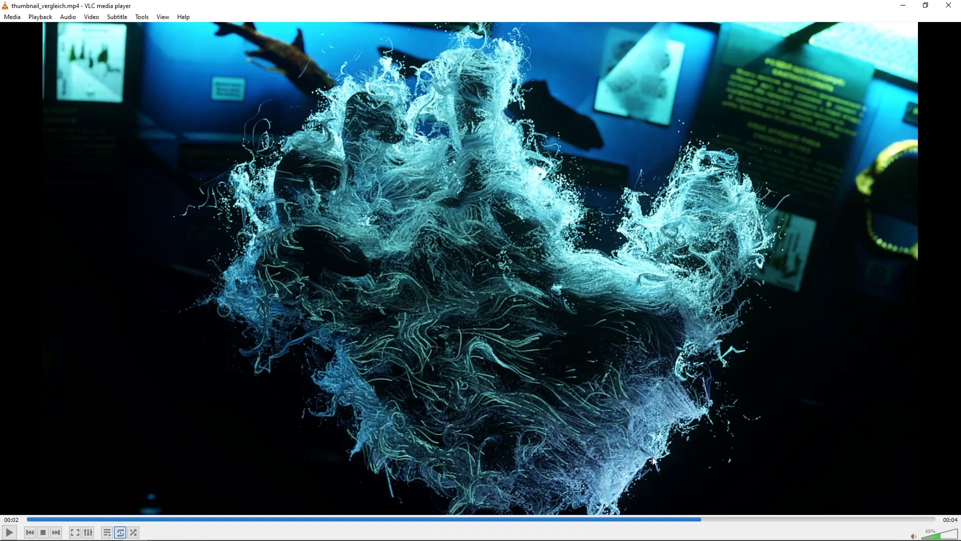
left_click_drag(720, 521, 826, 531)
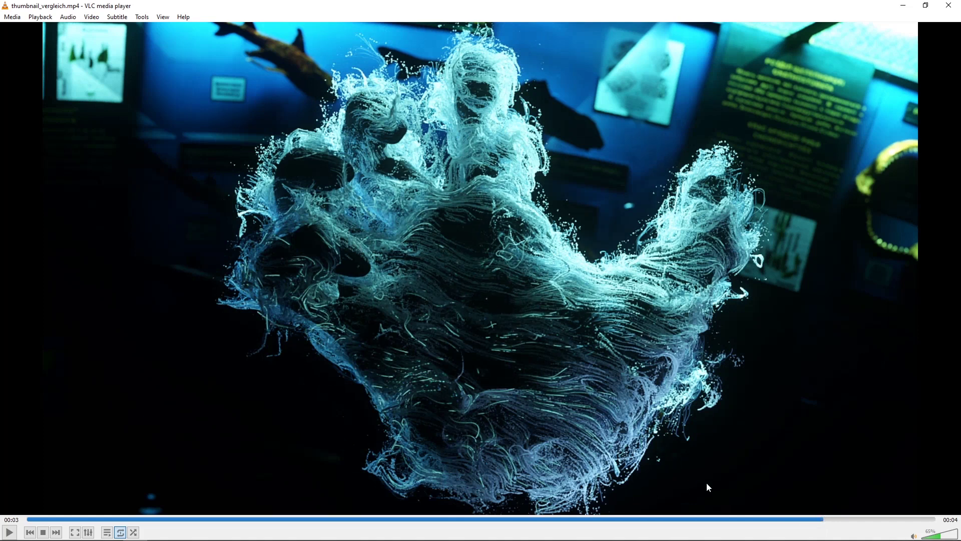
left_click_drag(811, 521, 862, 520)
left_click(949, 5)
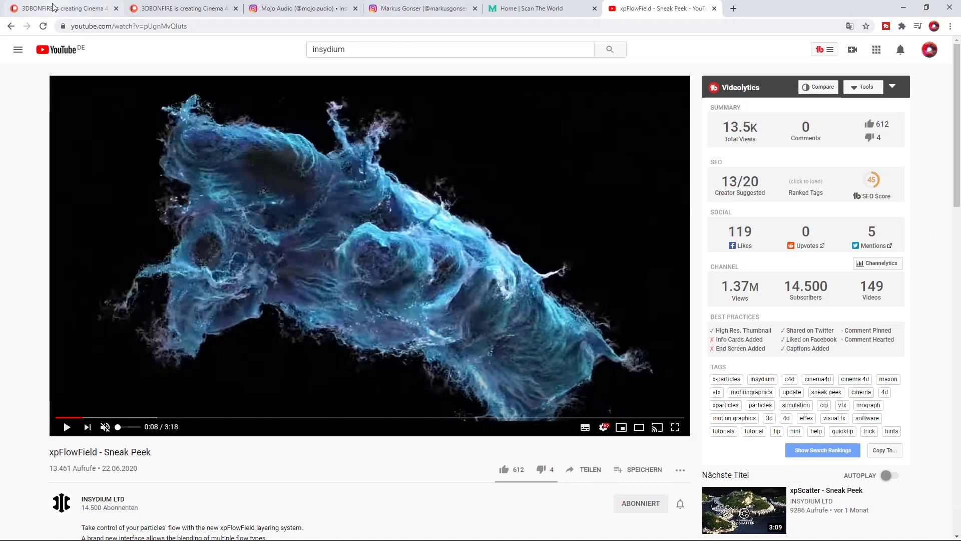
Look through the 3DBONFIRE Patreon posts and the two open Instagram profiles.
left_click(68, 12)
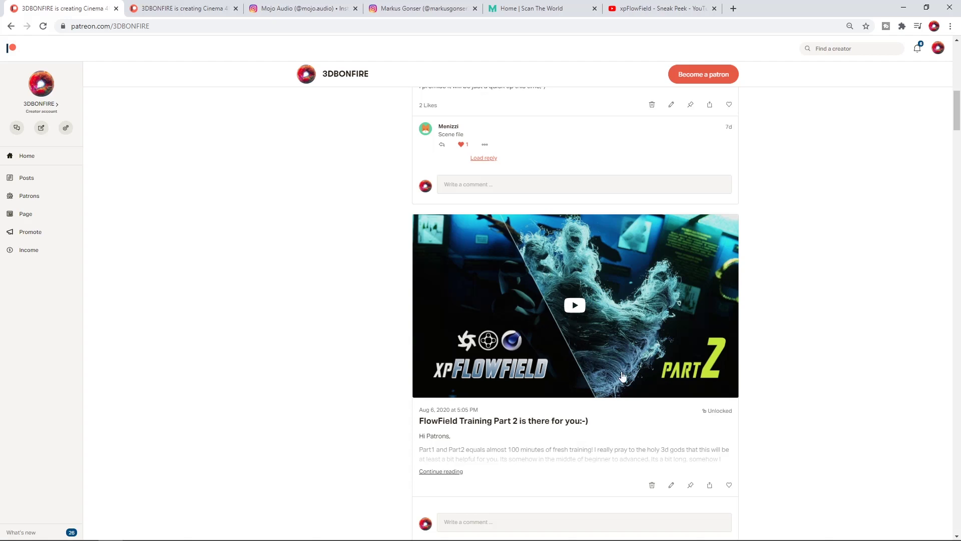
left_click(173, 9)
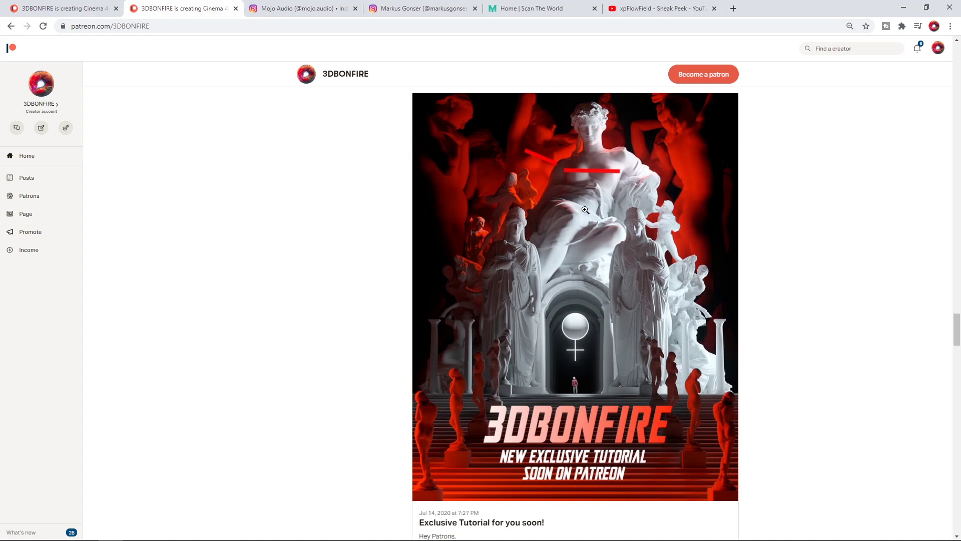
left_click_drag(956, 328, 956, 327)
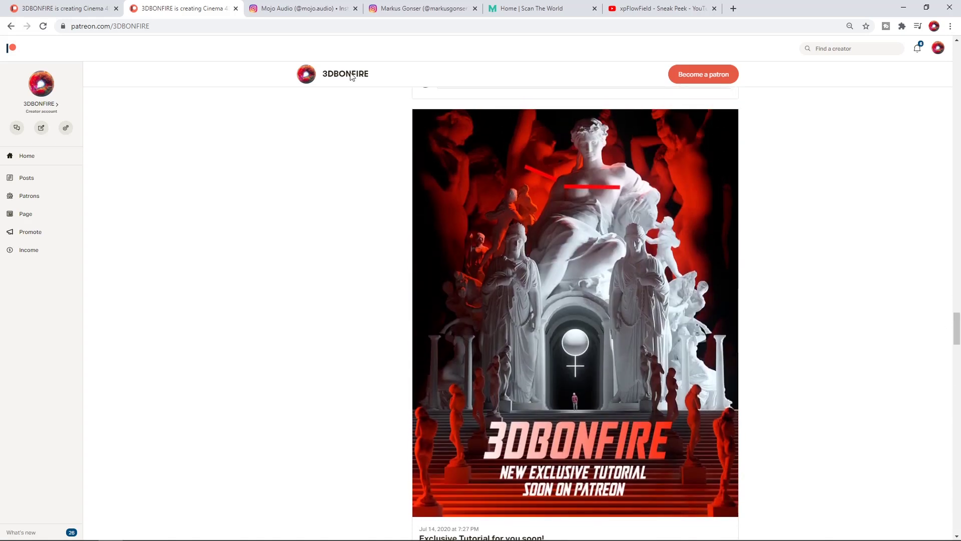
left_click(348, 9)
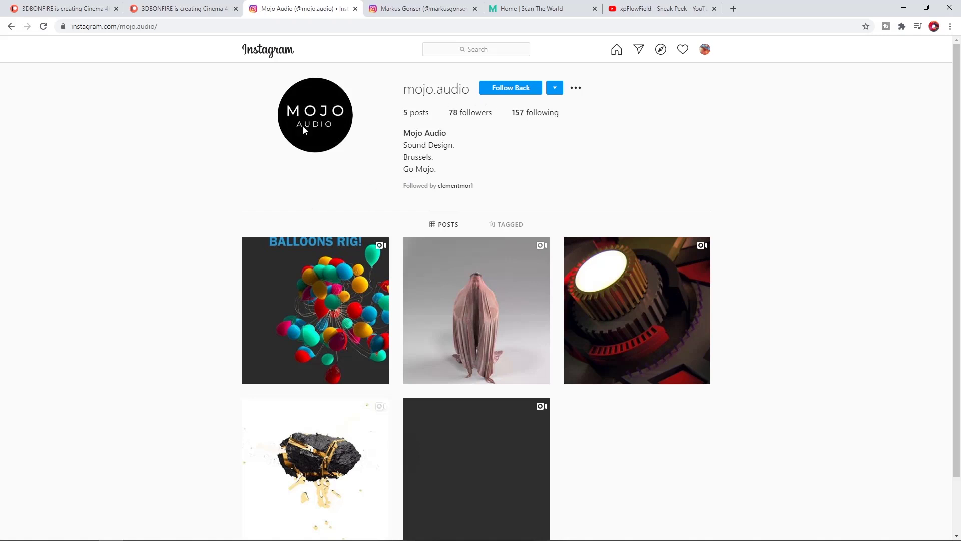
left_click(422, 11)
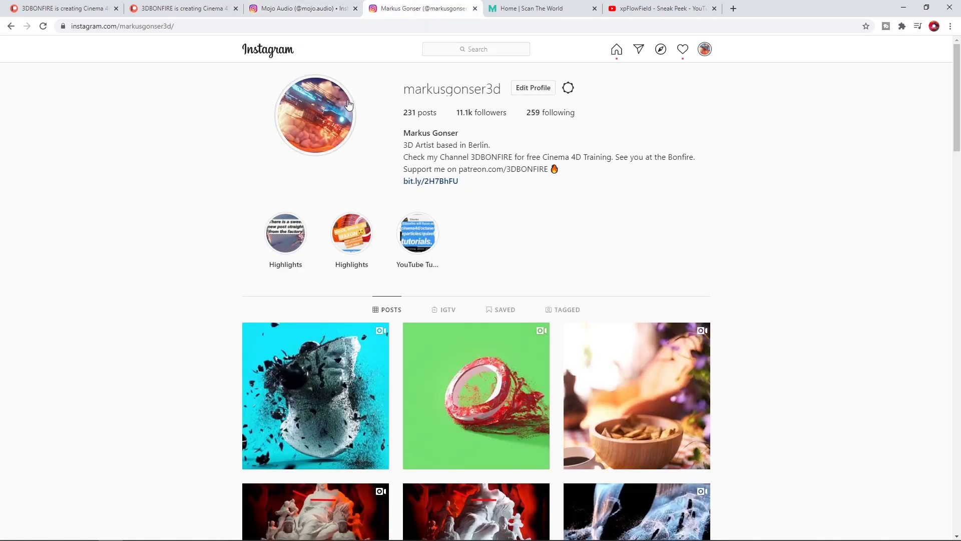
Browse the Scan the World collection on MyMiniFactory and open the page of The Mighty Hand from the Musée Rodin.
left_click(536, 13)
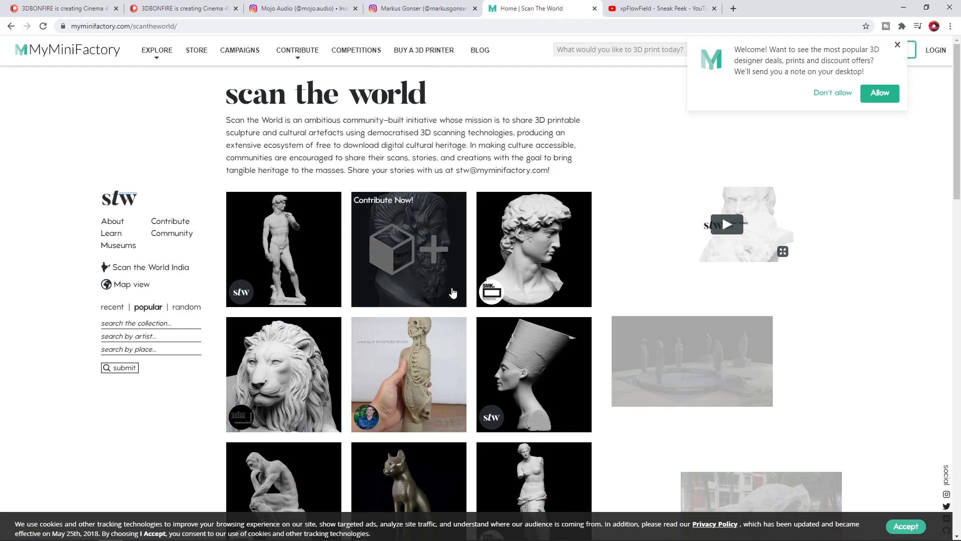
scroll(448, 294, "down", 1)
scroll(448, 294, "down", 3)
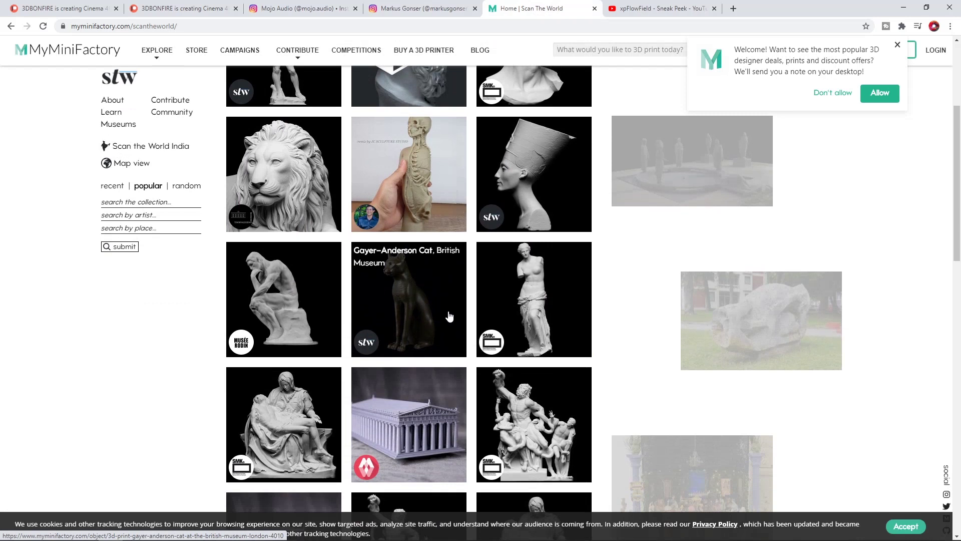
scroll(451, 315, "down", 5)
scroll(444, 313, "down", 6)
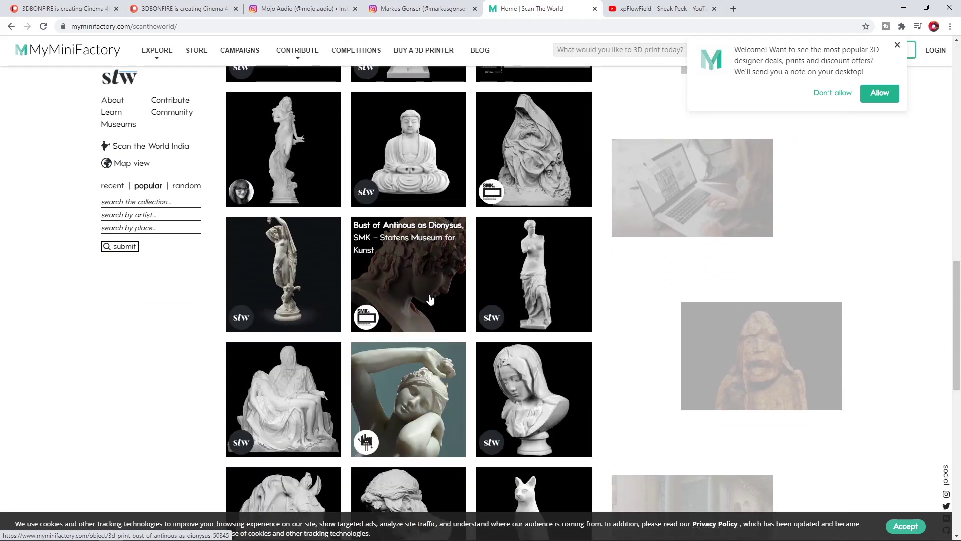
scroll(430, 300, "down", 7)
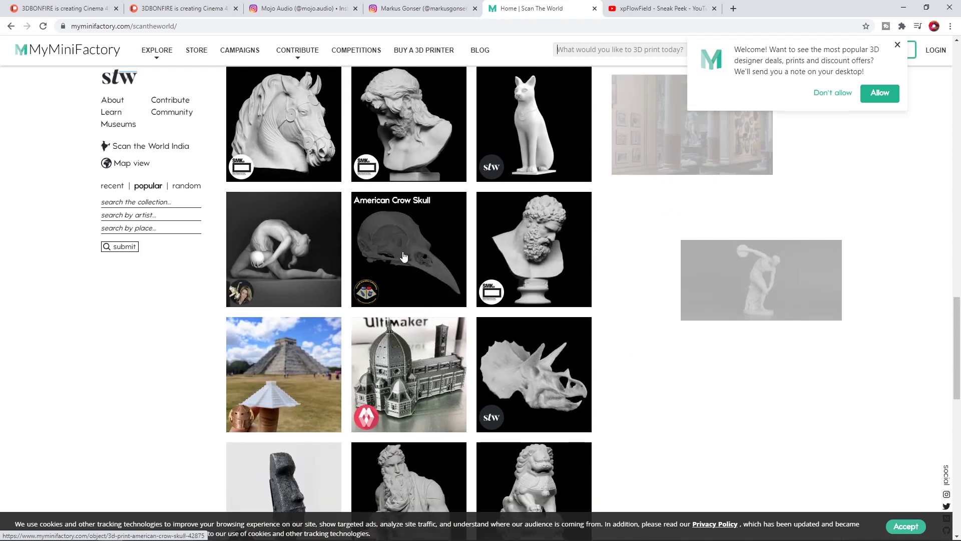
scroll(426, 251, "down", 4)
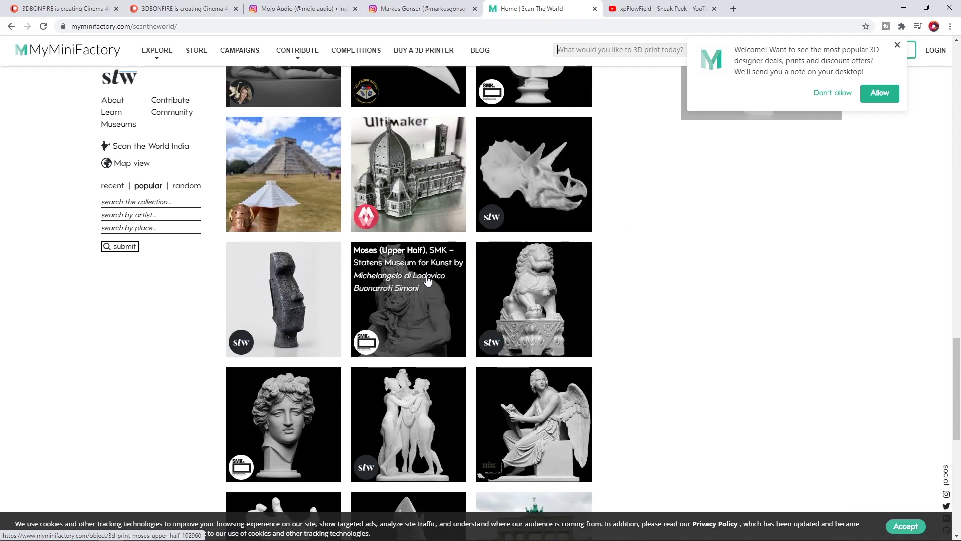
scroll(386, 268, "down", 6)
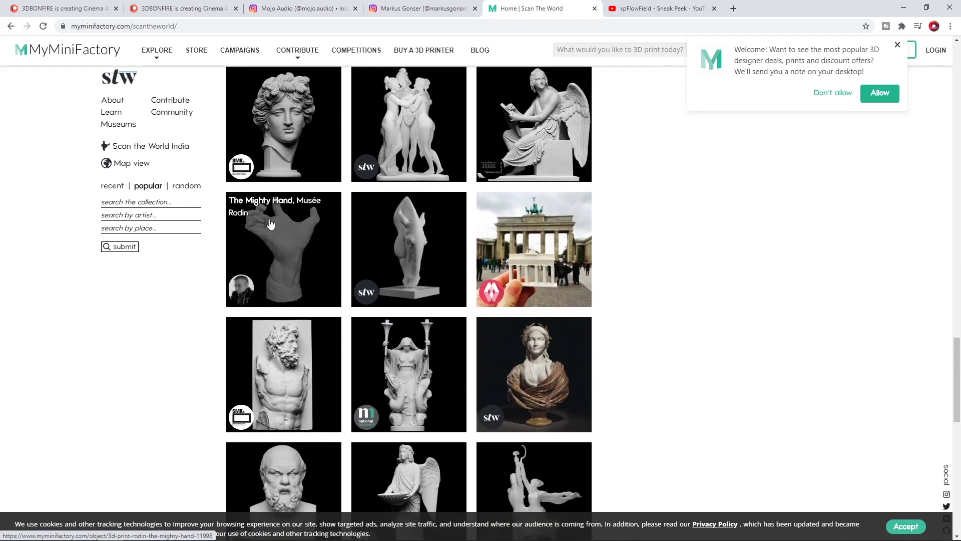
left_click(273, 255)
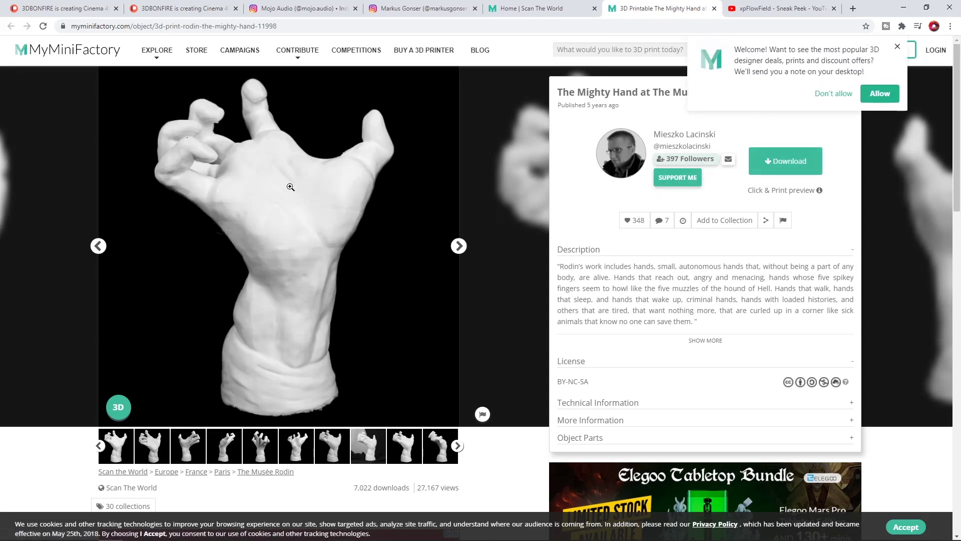
left_click(766, 9)
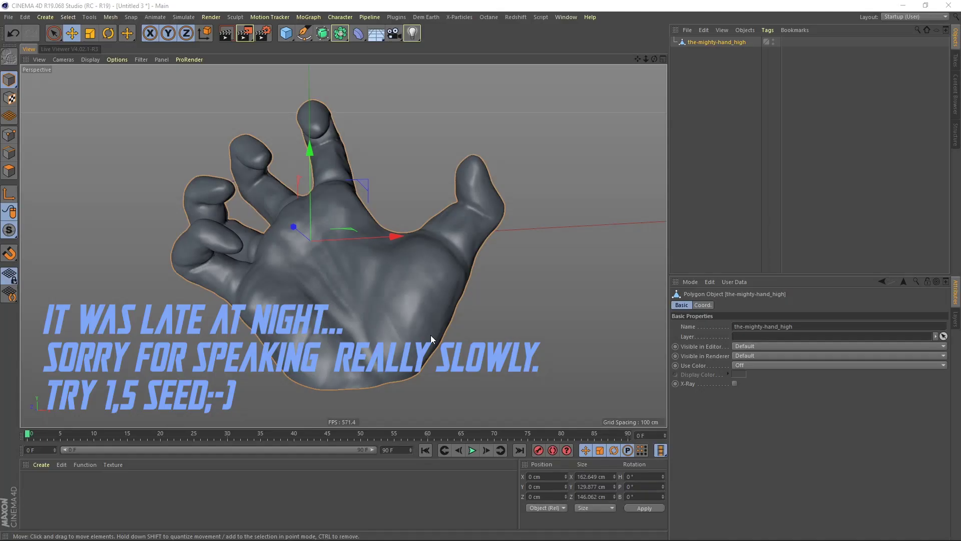
Switch to Cinema 4D, deselect the imported hand model and examine its shape from several angles.
right_click_drag(367, 278, 324, 288, "alt")
left_click_drag(386, 266, 365, 262, "alt")
right_click_drag(365, 262, 387, 266, "alt")
left_click(713, 56)
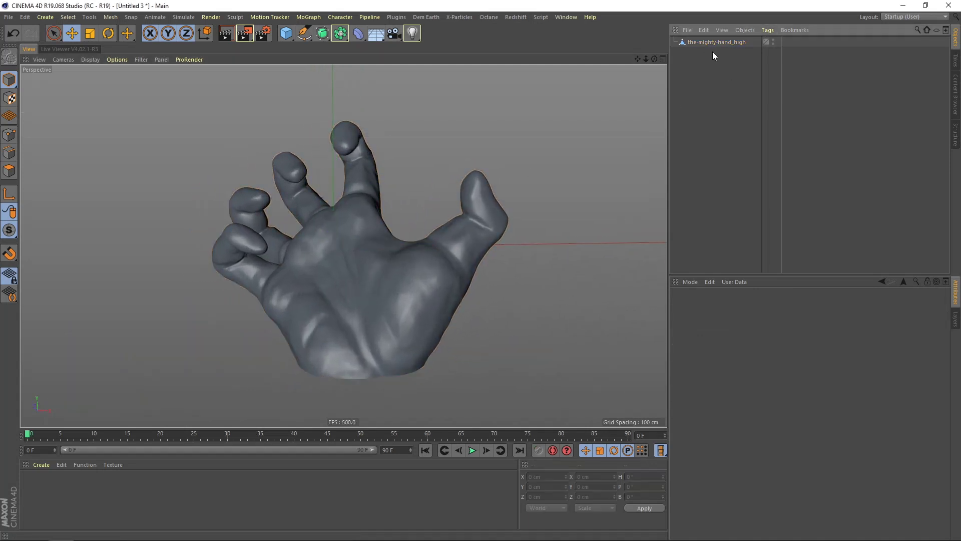
right_click_drag(292, 294, 265, 294, "alt")
left_click_drag(334, 255, 348, 278, "alt")
right_click_drag(348, 277, 353, 277, "alt")
left_click_drag(368, 273, 345, 281, "alt")
right_click_drag(339, 287, 369, 283, "alt")
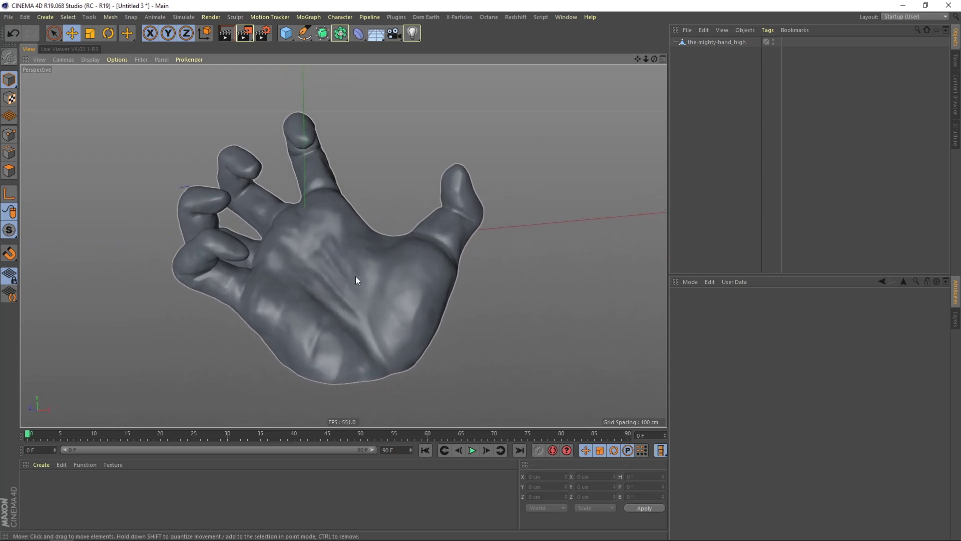
mouse_move(377, 270)
left_mouse_down("alt")
mouse_move(311, 257)
mouse_move(401, 262)
mouse_move(343, 232)
mouse_move(378, 266)
left_mouse_up("alt")
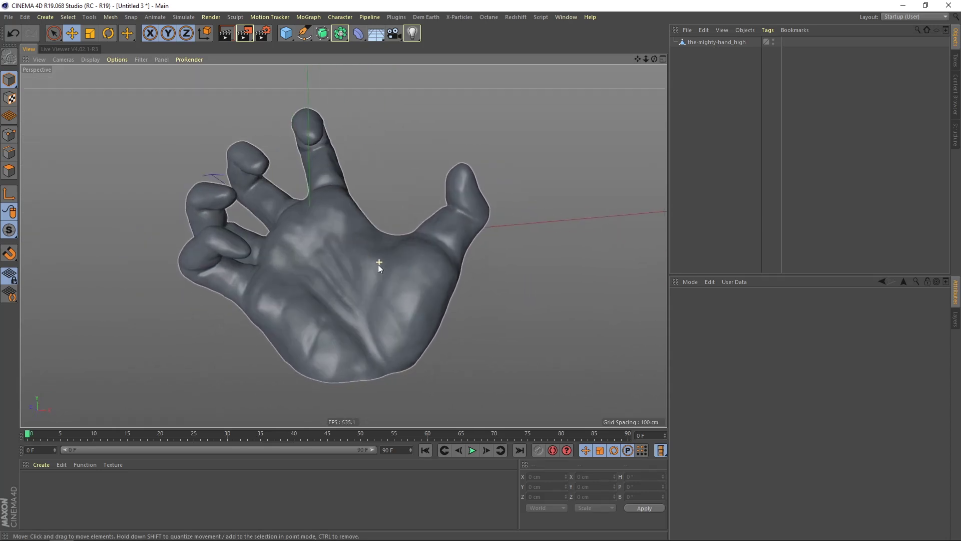
Display the polygon lines on the hand to examine its mesh density, and return to plain shading.
left_click(87, 59)
left_click(111, 84)
right_click_drag(344, 290, 378, 282, "alt")
left_click_drag(313, 240, 352, 235, "alt")
right_click_drag(354, 269, 342, 285, "alt")
left_click_drag(371, 257, 333, 273, "alt")
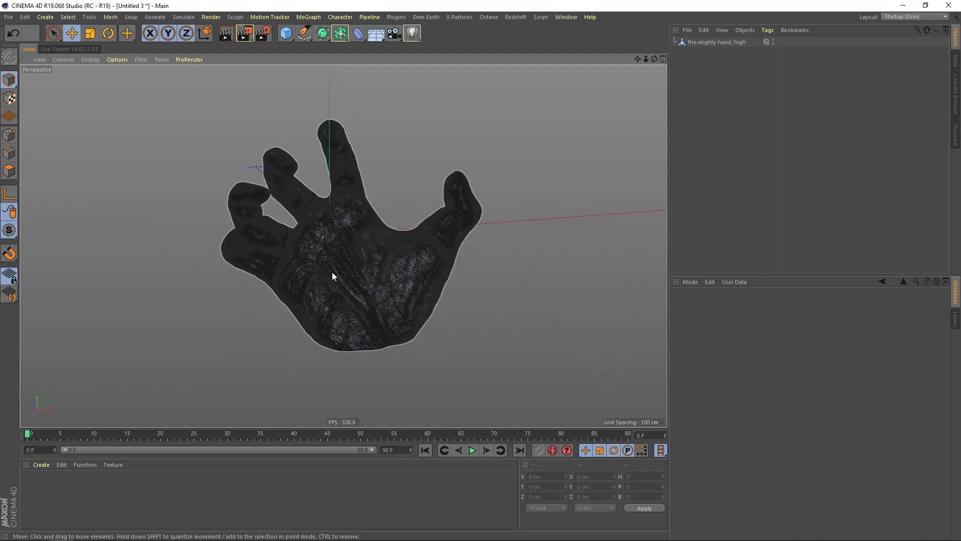
right_click_drag(334, 268, 350, 258, "alt")
left_click(88, 60)
left_click(107, 74)
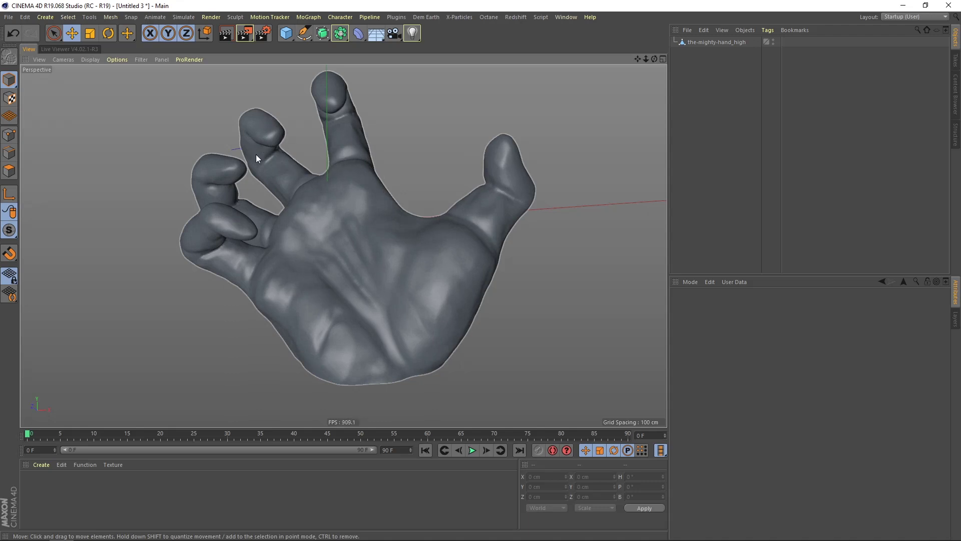
Duplicate the the-mighty-hand_high object.
left_click_drag(719, 41, 719, 53, "ctrl")
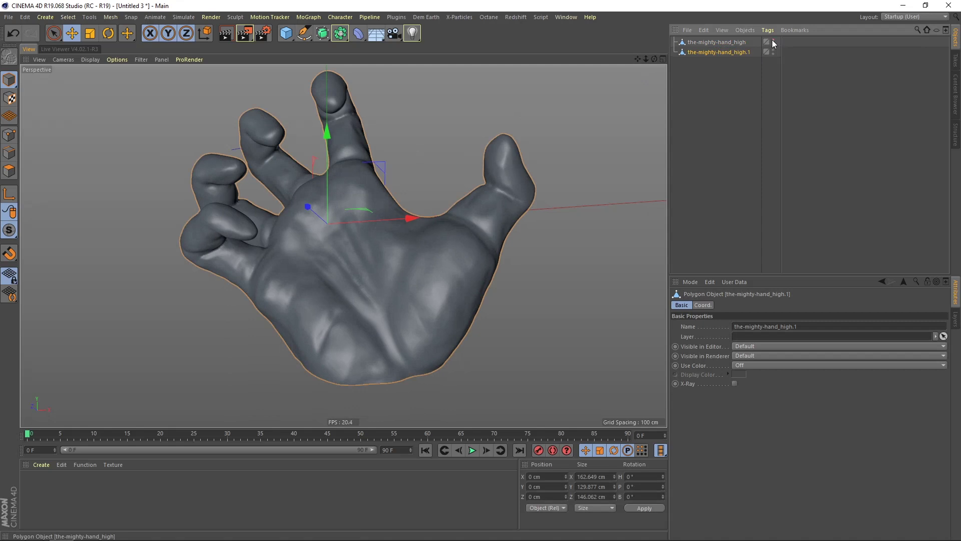
Hide the original hand and place the duplicate the-mighty-hand_high.1 under a new Polygon Reduction generator.
left_click_drag(337, 37, 458, 98)
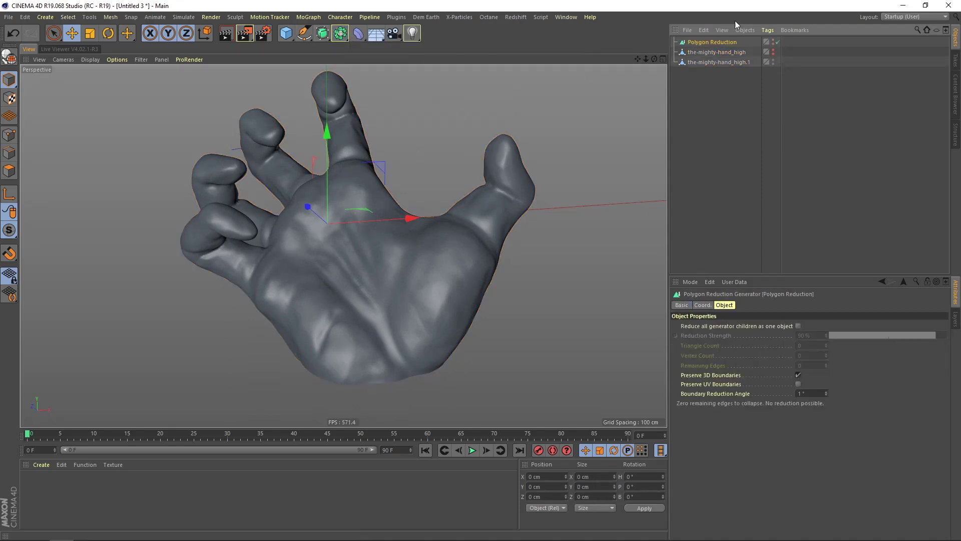
left_click(718, 68)
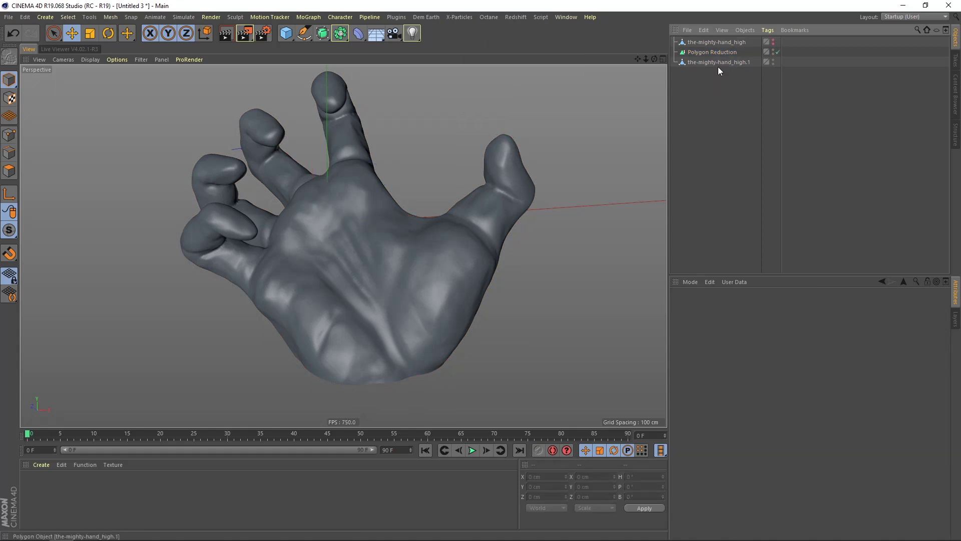
left_click_drag(722, 52, 719, 50)
left_click(716, 52)
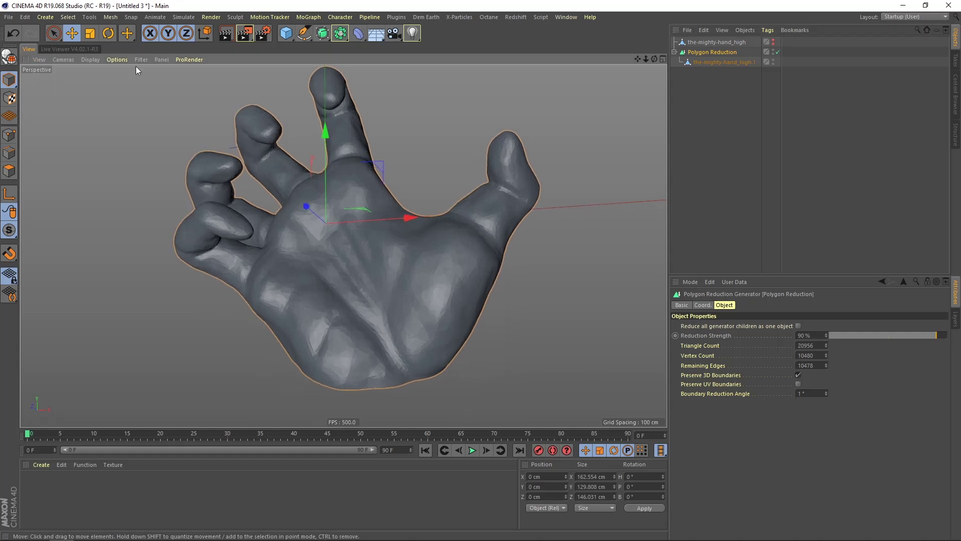
Display the reduced hand with Gouraud Shading (Lines) so its polygon edges are drawn.
left_click(90, 60)
left_click(97, 76)
scroll(387, 299, "down", 2)
left_click_drag(369, 280, 395, 263, "alt")
scroll(395, 263, "down", 2)
Move the reduced hand sideways along X, show the original to compare mesh densities, and undo these changes.
left_click_drag(470, 236, 636, 233)
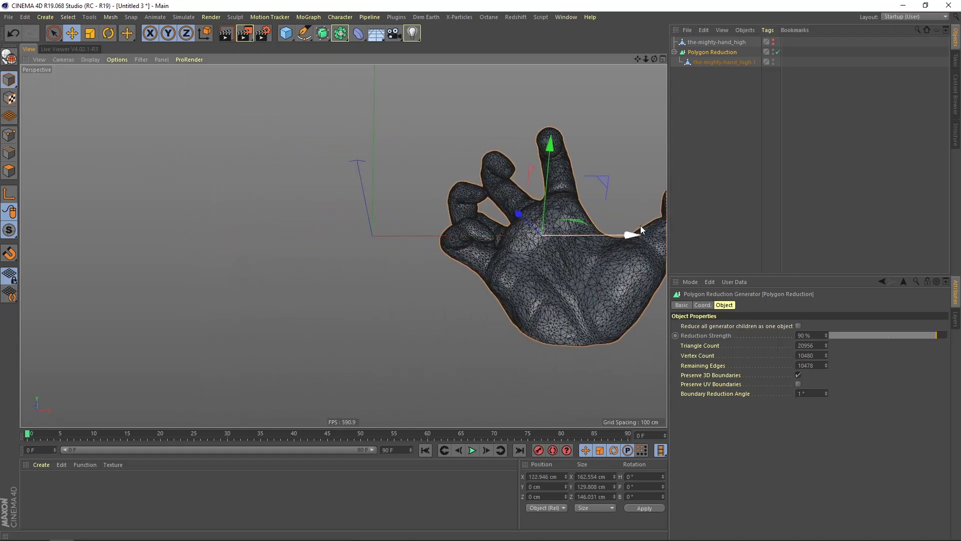
left_click(773, 41)
middle_click_drag(506, 226, 437, 224, "alt")
left_click_drag(437, 225, 456, 235, "alt")
left_click_drag(566, 227, 591, 225)
left_click_drag(501, 224, 518, 268, "alt")
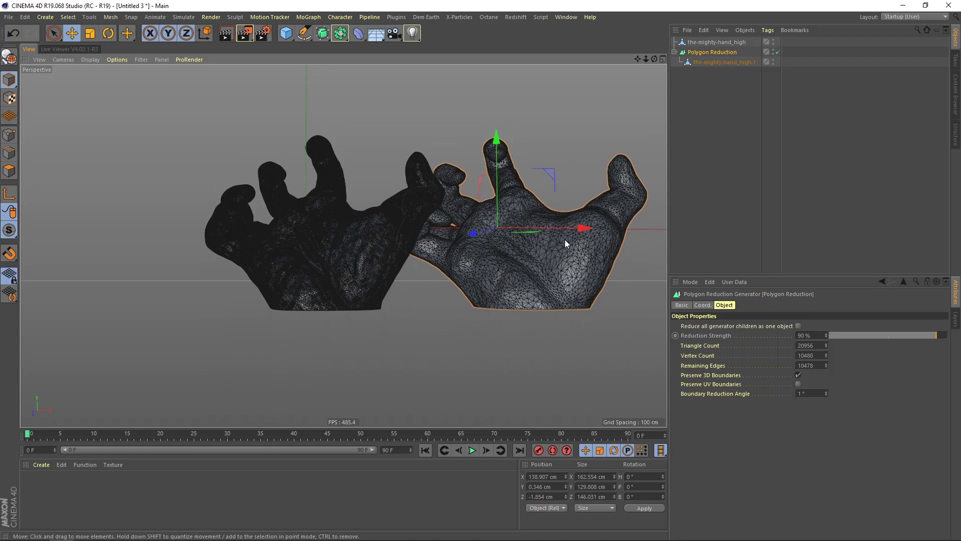
left_click(13, 34)
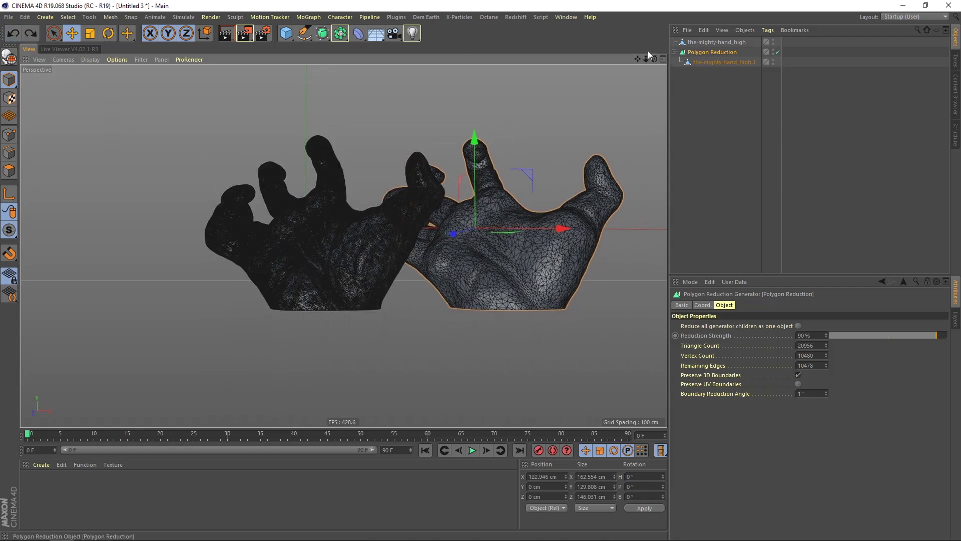
left_click(13, 33)
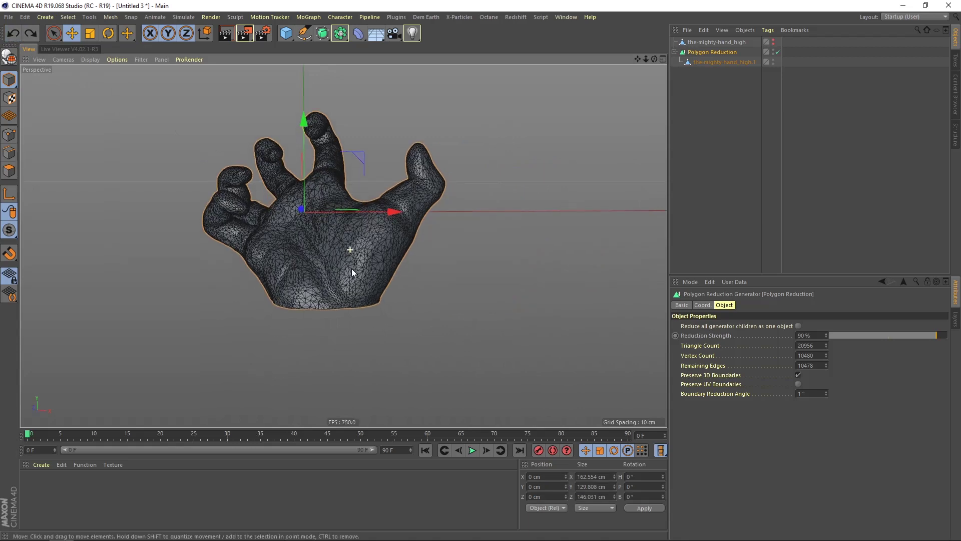
Convert the Polygon Reduction to editable geometry, take the reduced hand out of its group and delete the leftover null.
left_click(721, 89)
left_click(717, 54)
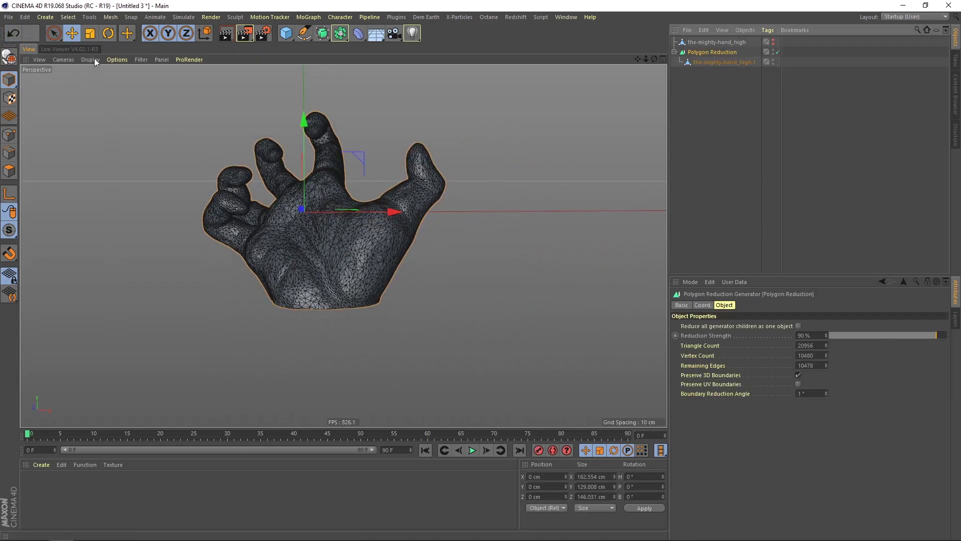
left_click(9, 62)
left_click(675, 52)
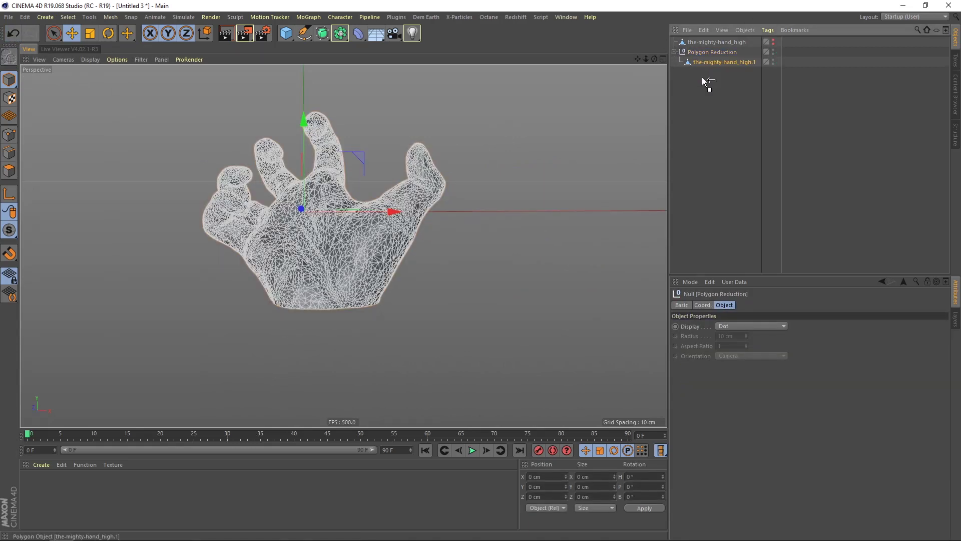
left_click_drag(702, 78, 702, 81)
left_click(712, 53)
key("Delete")
left_click(710, 54)
Add a null object to the scene to serve as the camera's parent.
left_click_drag(346, 287, 372, 276, "alt")
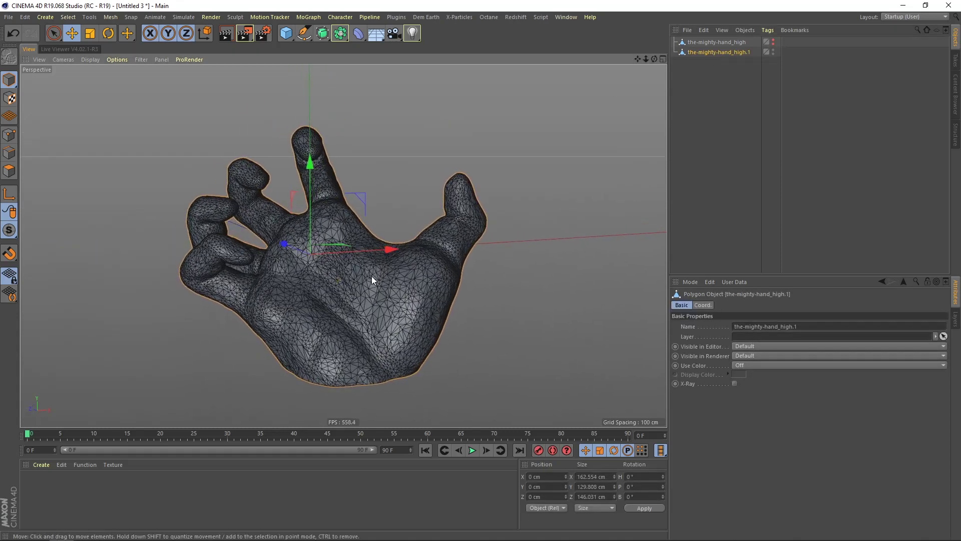
scroll(371, 275, "down", 2)
left_click(406, 205)
left_click_drag(289, 37, 329, 56)
left_click(324, 43)
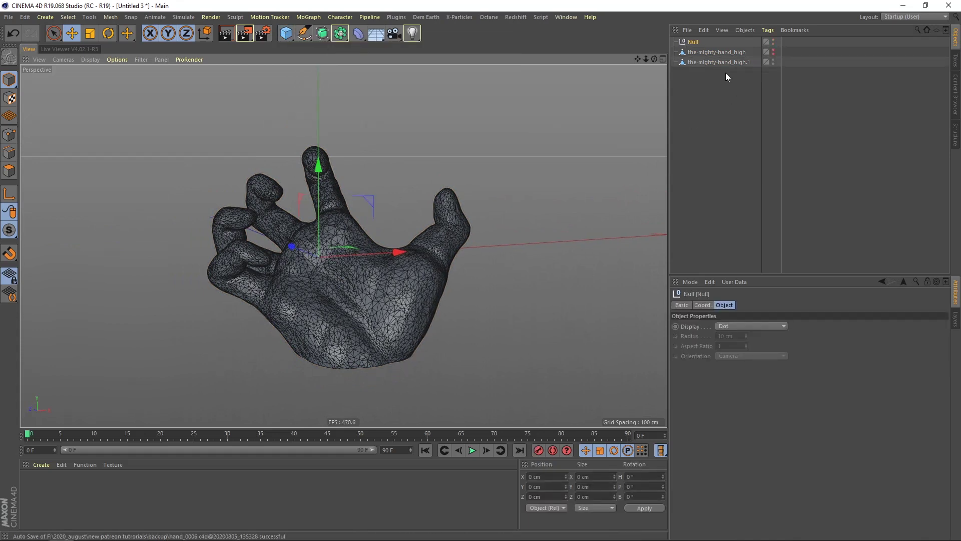
Add a camera as a child of the null, look through it and frame the palm of the hand.
left_click_drag(301, 305, 211, 272, "alt")
left_click_drag(285, 272, 223, 183, "alt")
right_click_drag(307, 294, 375, 272, "alt")
left_click_drag(375, 272, 375, 218, "alt")
left_click_drag(353, 285, 358, 148, "alt")
left_click(395, 33)
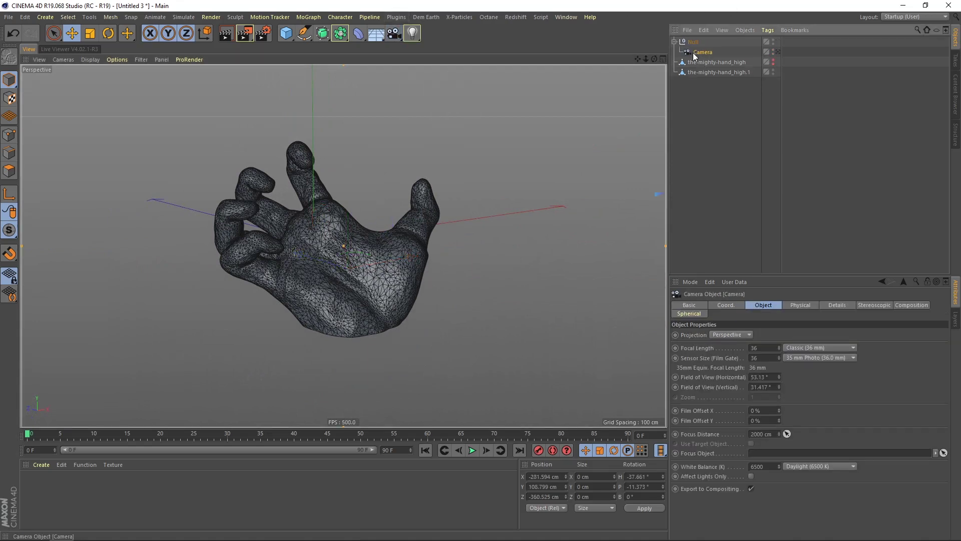
left_click(726, 306)
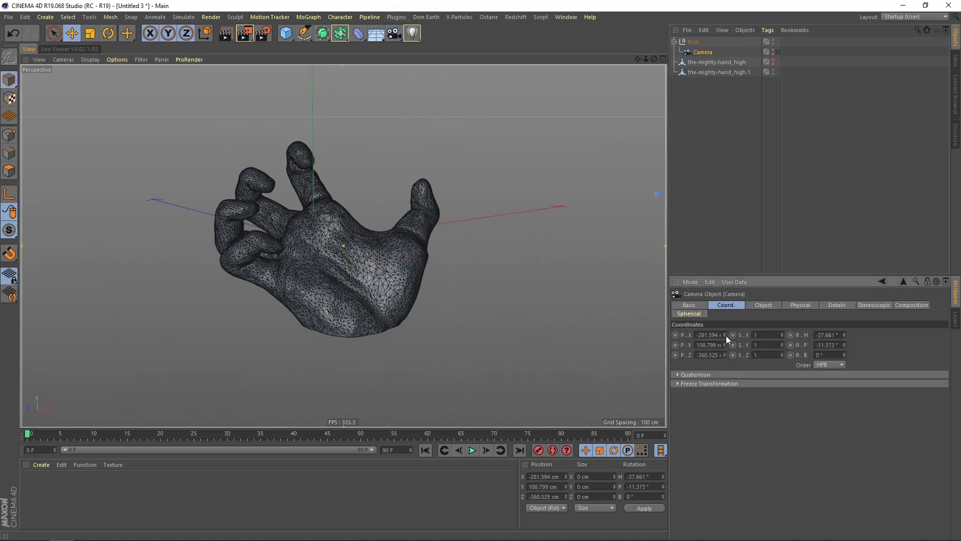
left_click(777, 52)
left_click_drag(365, 290, 327, 273, "alt")
right_click_drag(326, 273, 349, 273, "alt")
Set the render output size to a square 1080 x 1080 pixels.
left_click(246, 39)
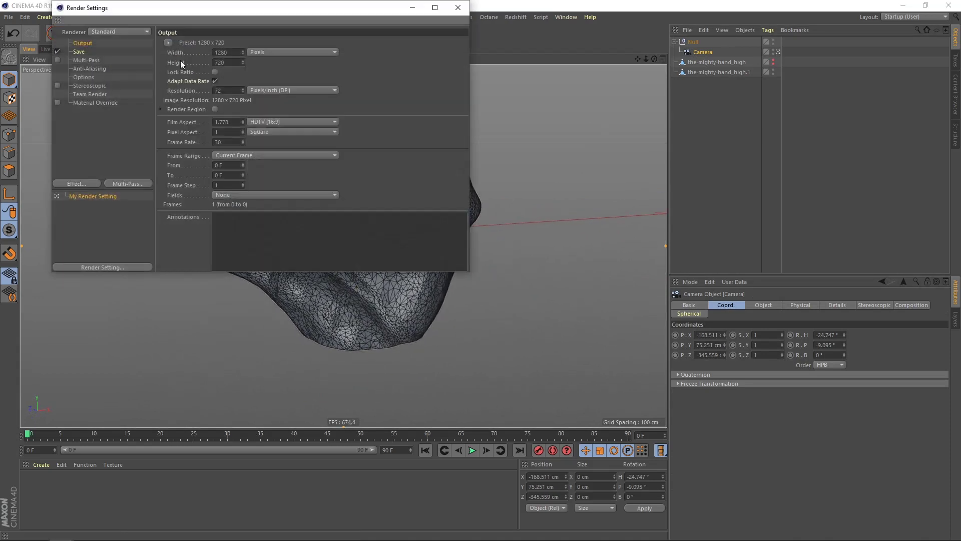
type("1080")
double_click(221, 63)
type("1080")
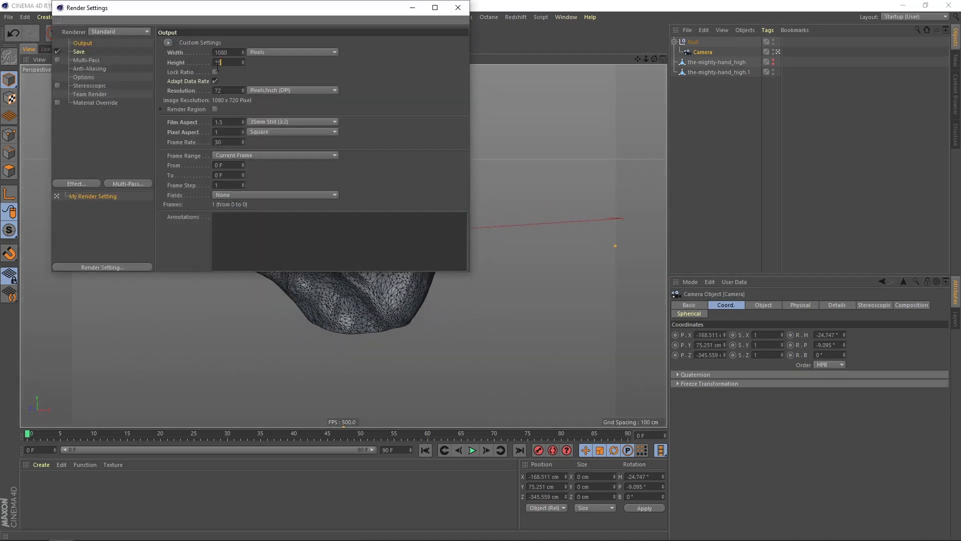
key("Return")
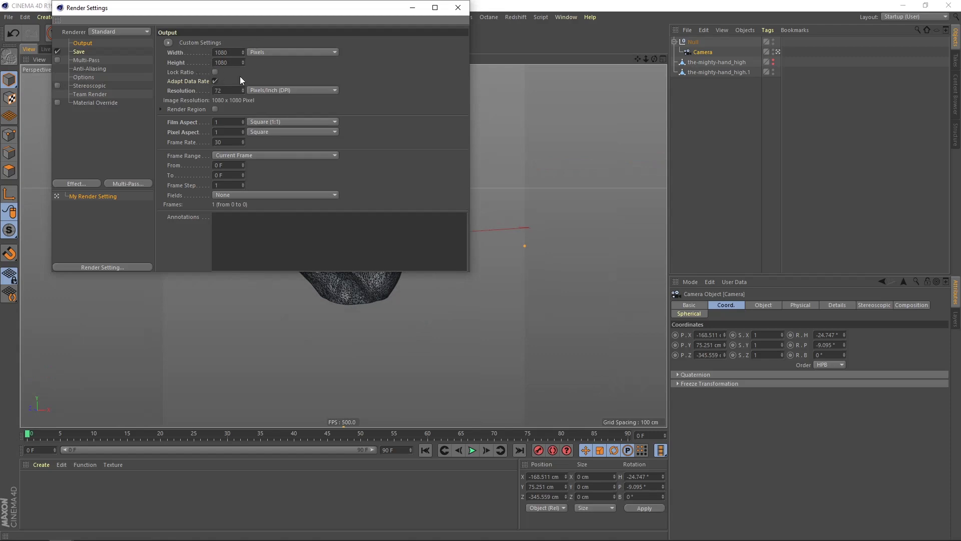
left_click(458, 8)
Set the opacity of the viewport's tinted border to 99%.
left_click(465, 155)
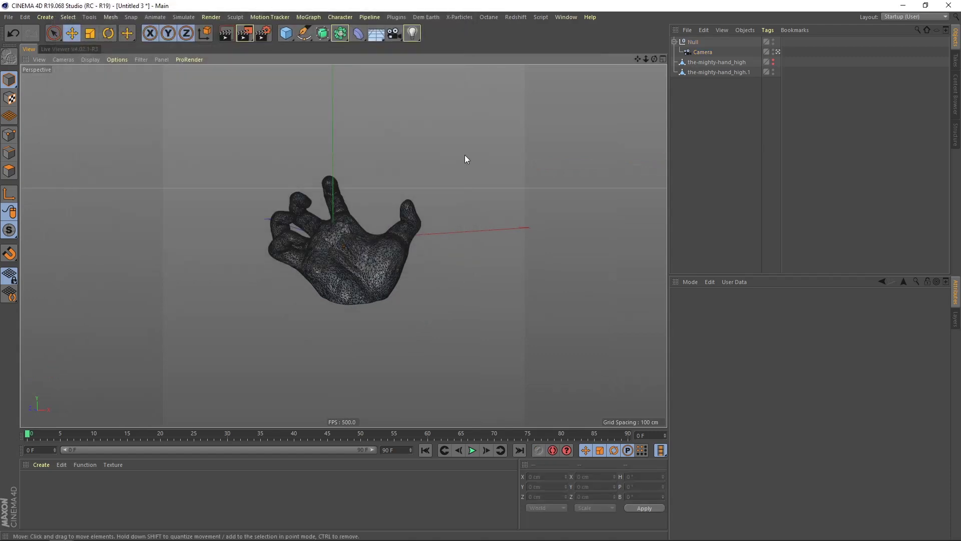
key("shift+v")
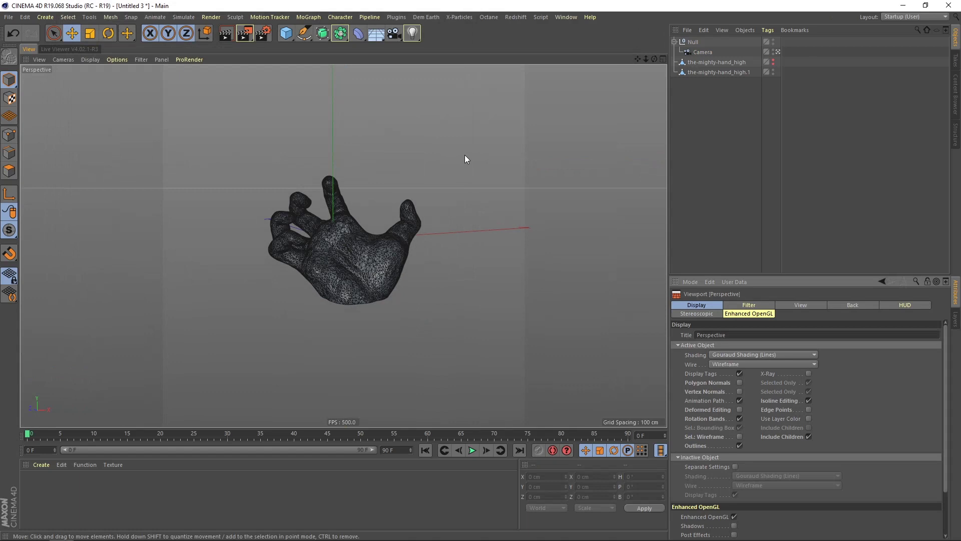
left_click(807, 306)
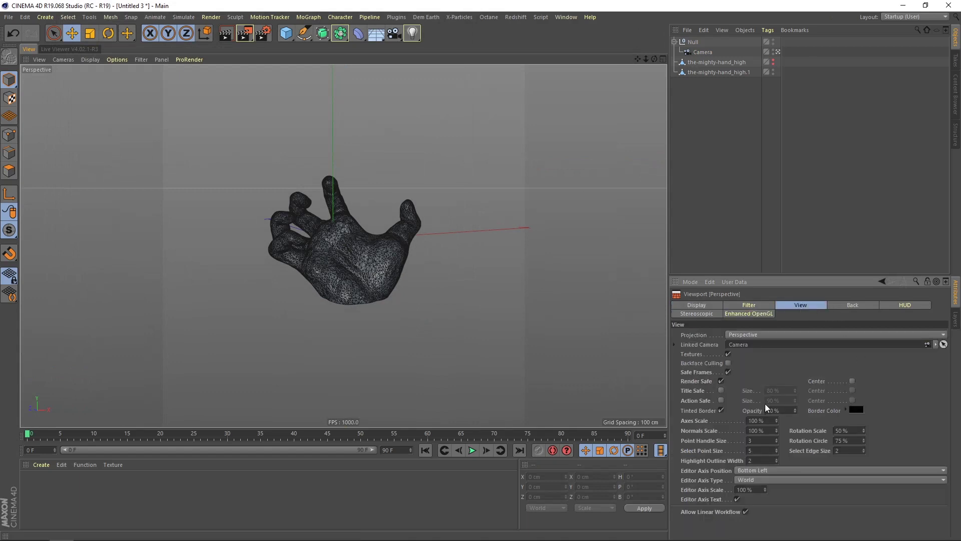
type("99")
key("Return")
Frame the hand more closely through the camera and select the parent null.
right_click_drag(334, 249, 355, 245, "alt")
left_click_drag(334, 259, 362, 252, "alt")
left_click(697, 44)
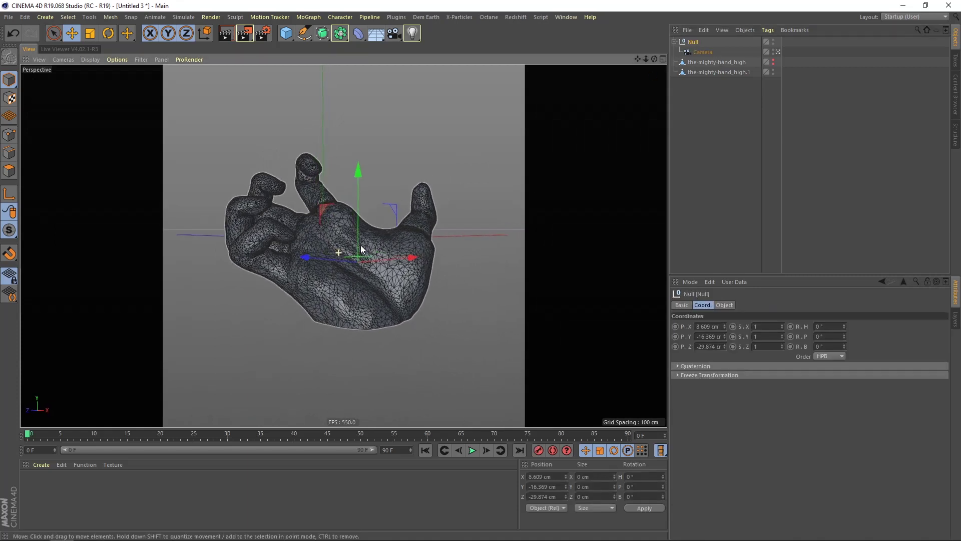
Set the project length to 210 frames and extend the preview range to the full timeline.
double_click(389, 450)
type("200")
key("Return")
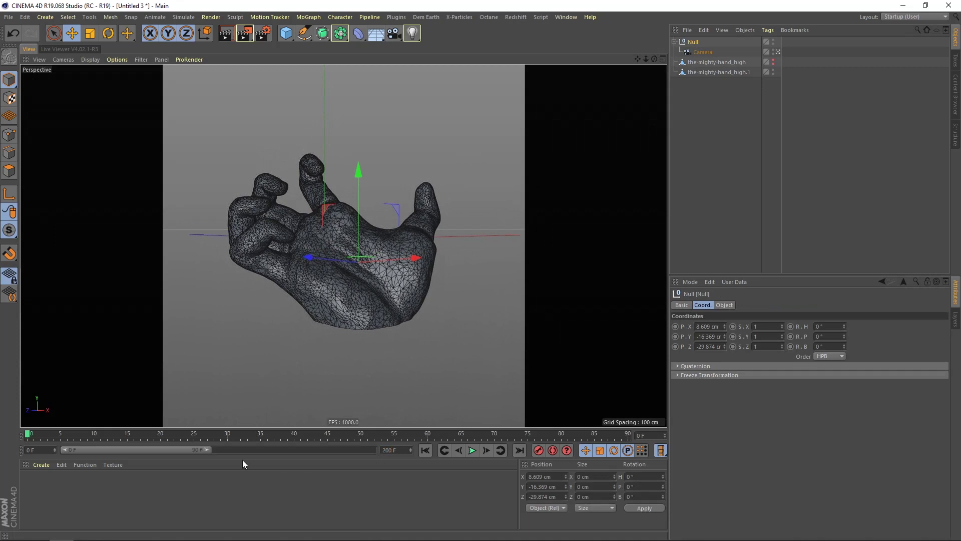
double_click(167, 449)
mouse_move(353, 304)
right_mouse_down("alt")
mouse_move(374, 303)
mouse_move(359, 291)
right_mouse_up("alt")
middle_click_drag(359, 291, 365, 293, "alt")
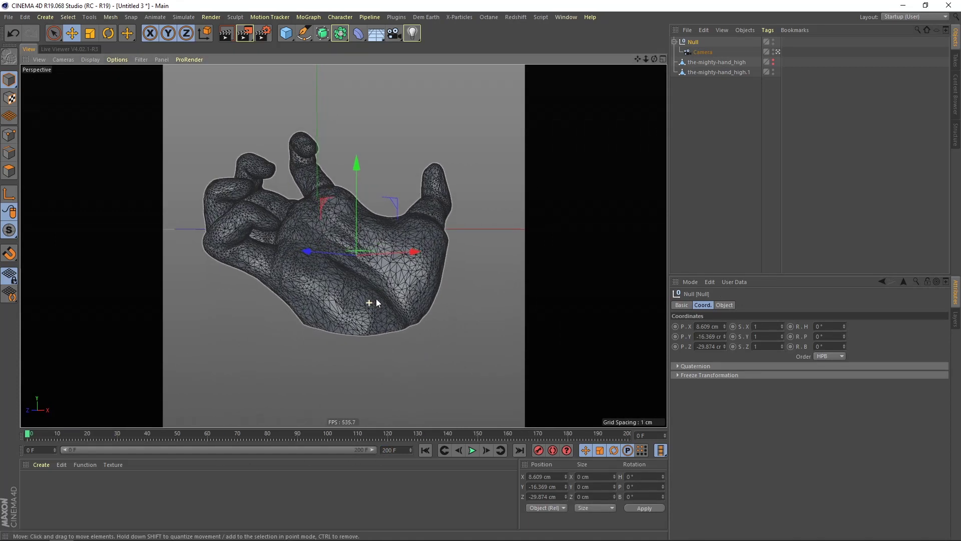
double_click(401, 450)
type("2")
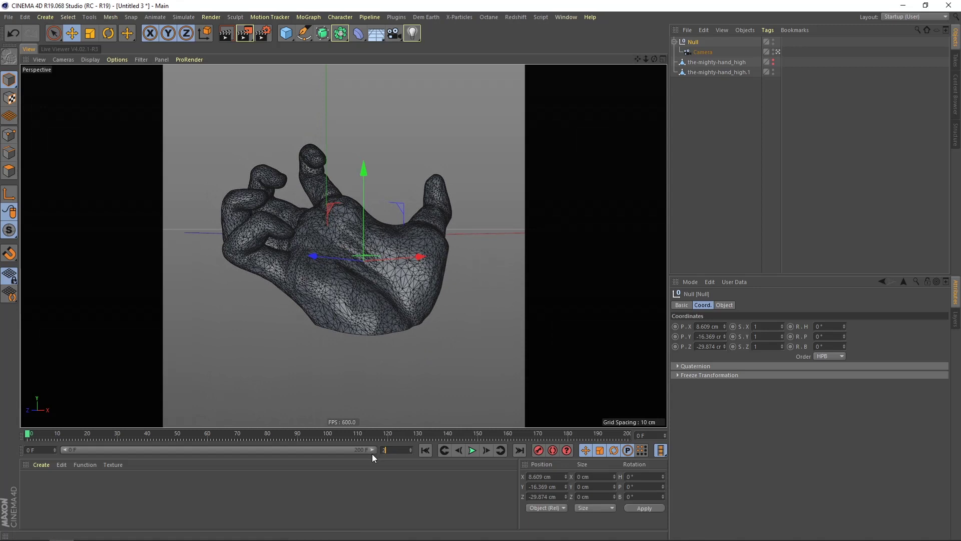
double_click(322, 452)
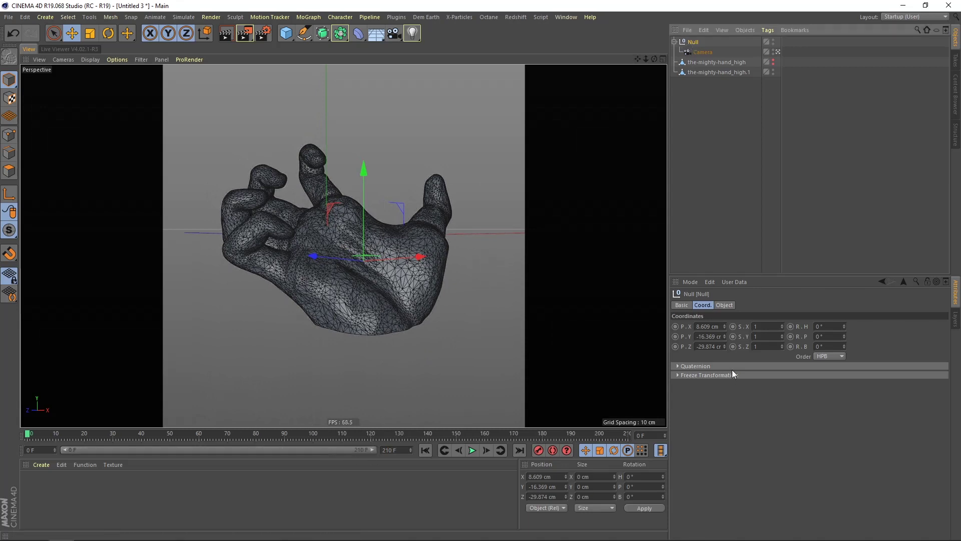
At frame 0, rotate the null to H -6°, P -8°, B -9°, dolly the camera closer and keyframe the null's rotation.
mouse_move(845, 326)
left_mouse_down()
mouse_move(849, 310)
mouse_move(841, 346)
mouse_move(841, 327)
left_mouse_up()
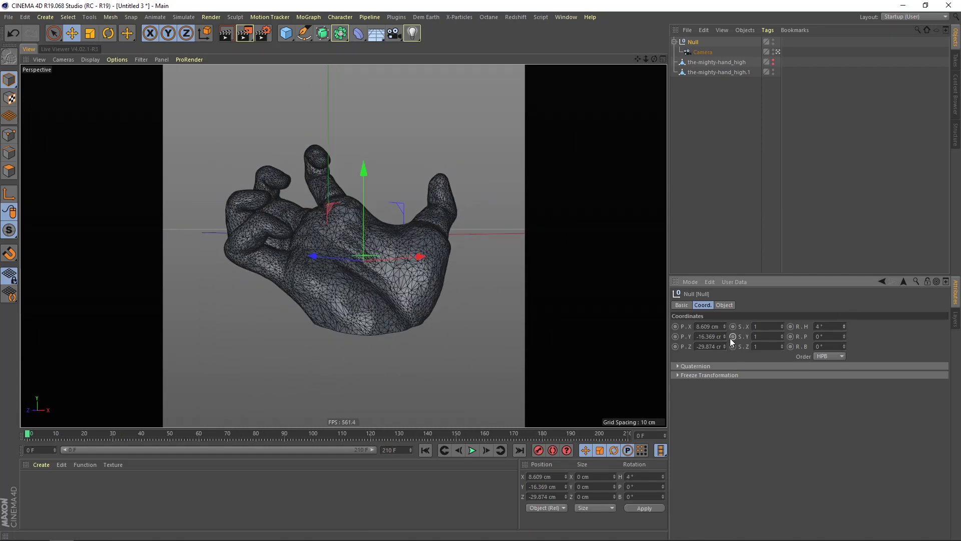
left_click_drag(726, 335, 709, 334)
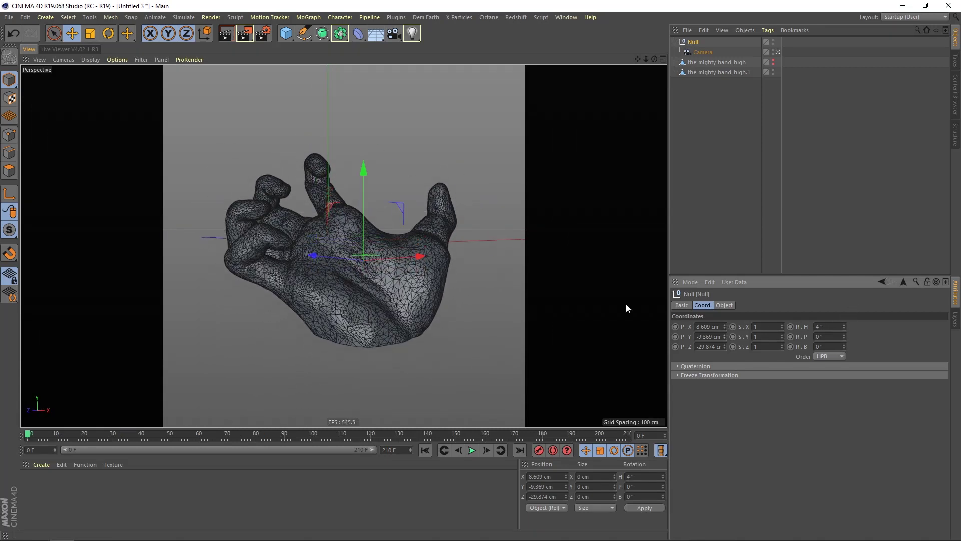
left_click(12, 33)
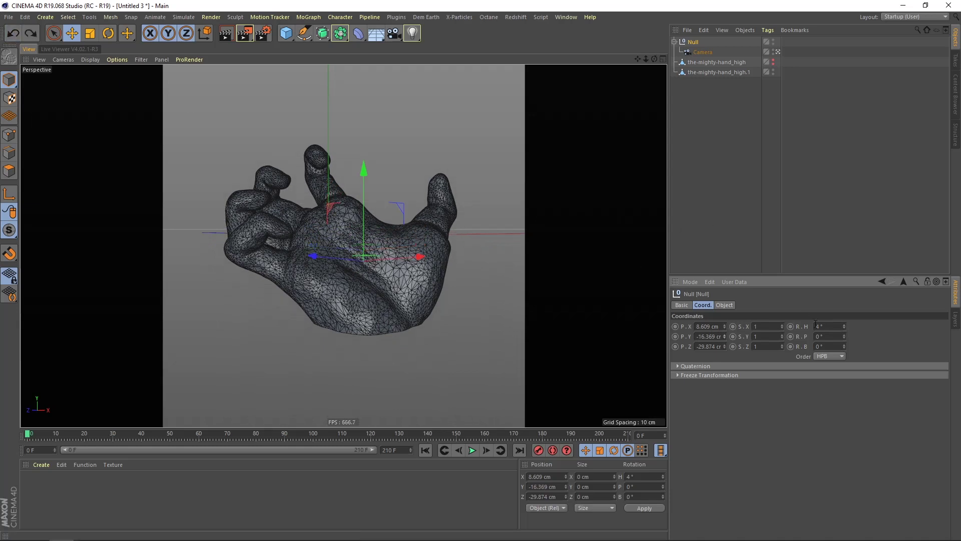
left_click_drag(844, 349, 575, 393)
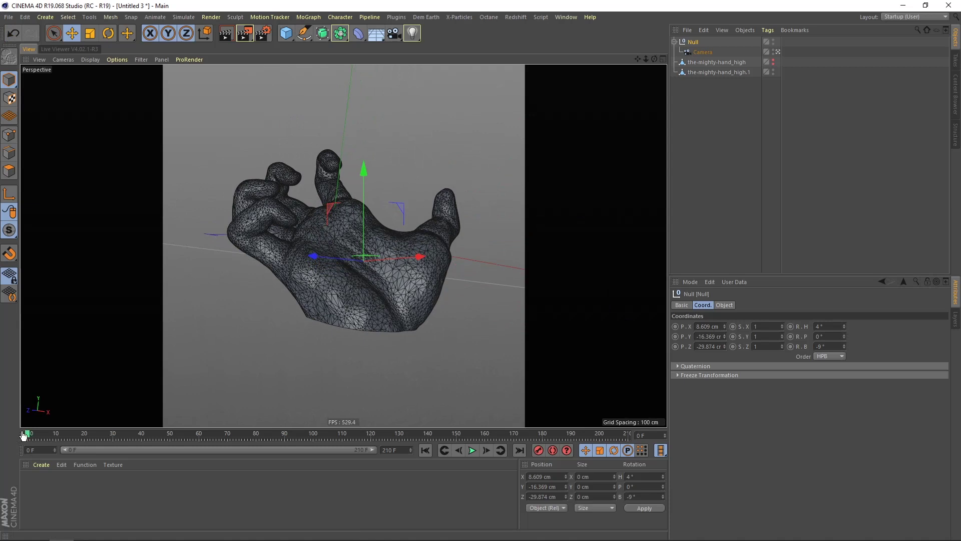
left_click_drag(844, 326, 843, 341)
right_click_drag(352, 239, 369, 242, "alt")
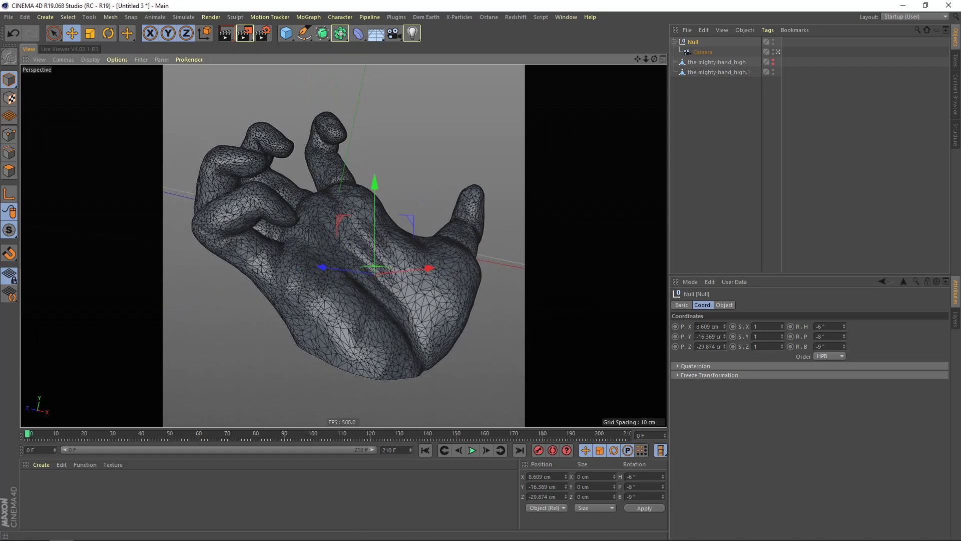
left_click(790, 346, "ctrl")
At frame 210, rotate the null to H 22°, P -20°, B 18° and keyframe its rotation.
left_click(569, 434)
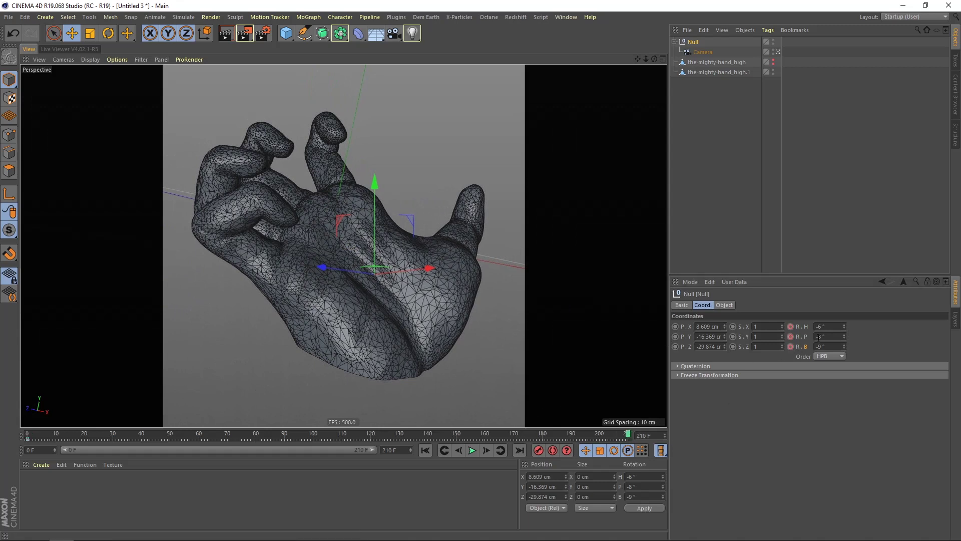
left_click_drag(845, 326, 849, 346)
left_click(791, 336)
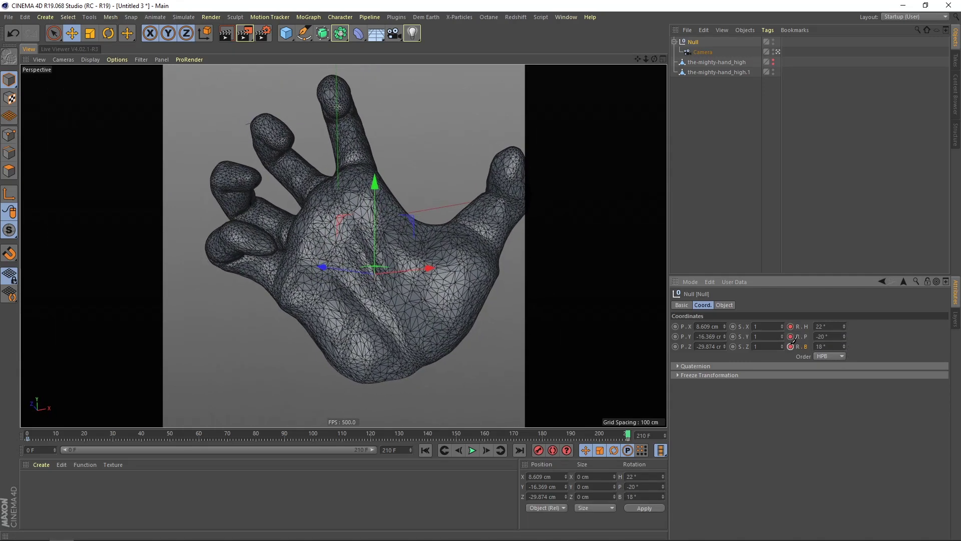
At frame 0, shift the null slightly along its X axis and keyframe its X, Y and Z position.
left_click_drag(591, 439, 3, 428)
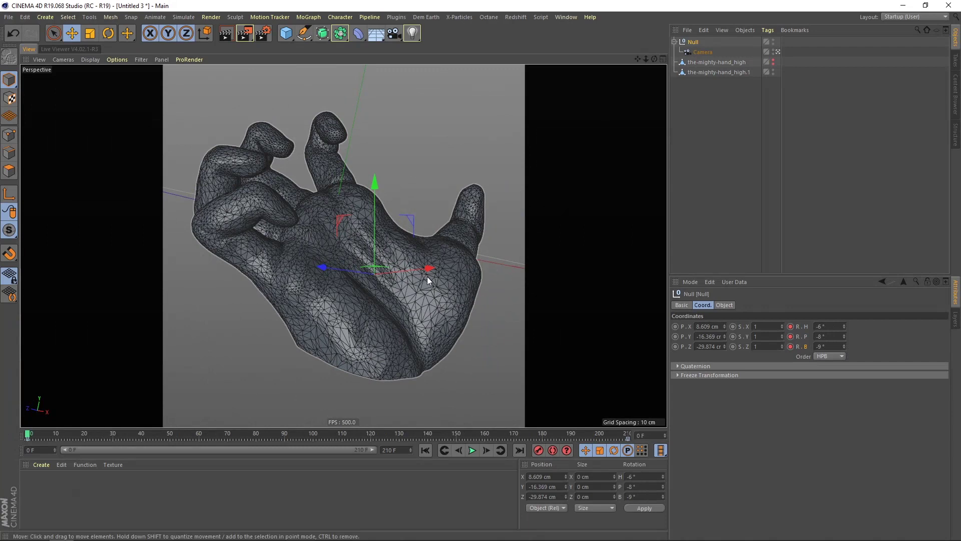
left_click_drag(426, 269, 429, 273)
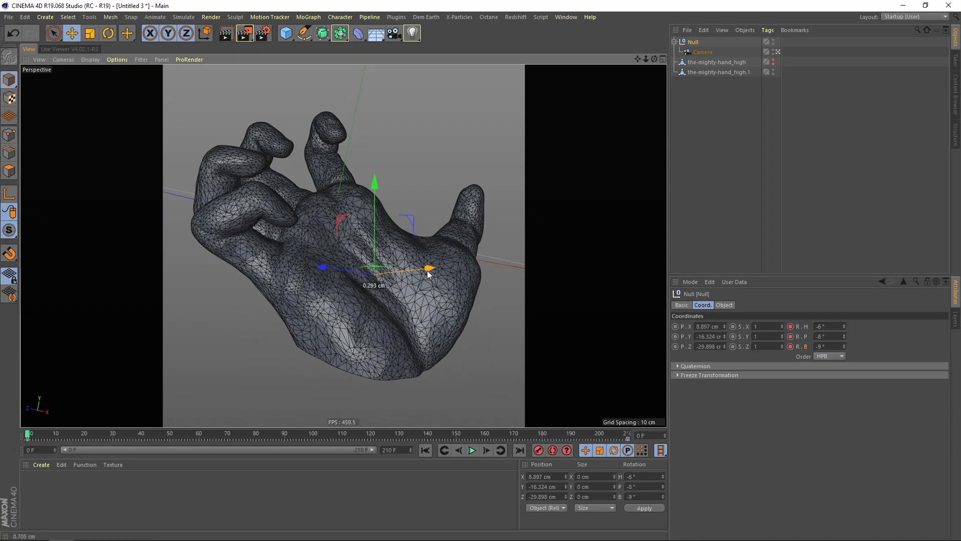
left_click_drag(676, 326, 676, 347, "ctrl")
At frame 210, move the null along its X axis to about 23.7, -21, -25.8 cm and keyframe its position.
left_click_drag(473, 434, 670, 442)
left_click_drag(430, 269, 447, 268)
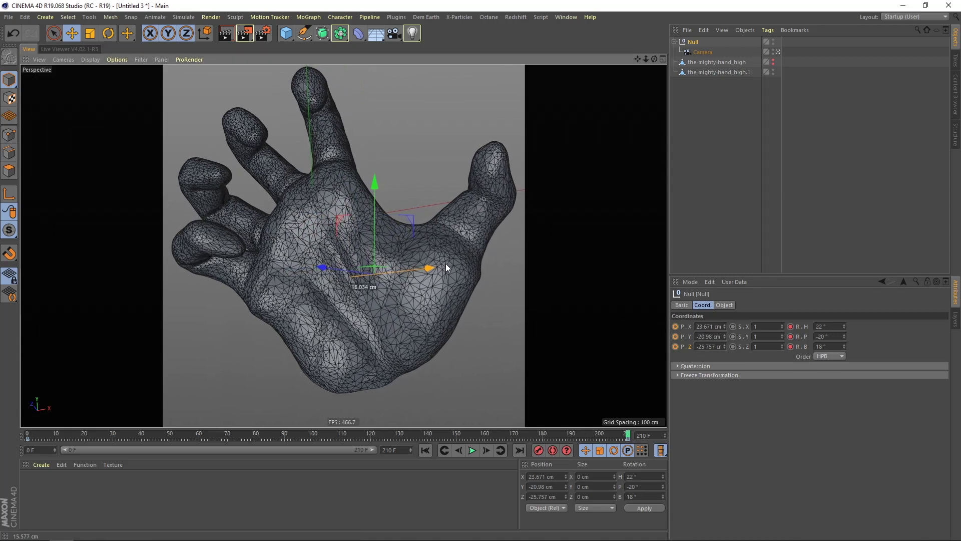
left_click_drag(676, 326, 676, 346, "ctrl")
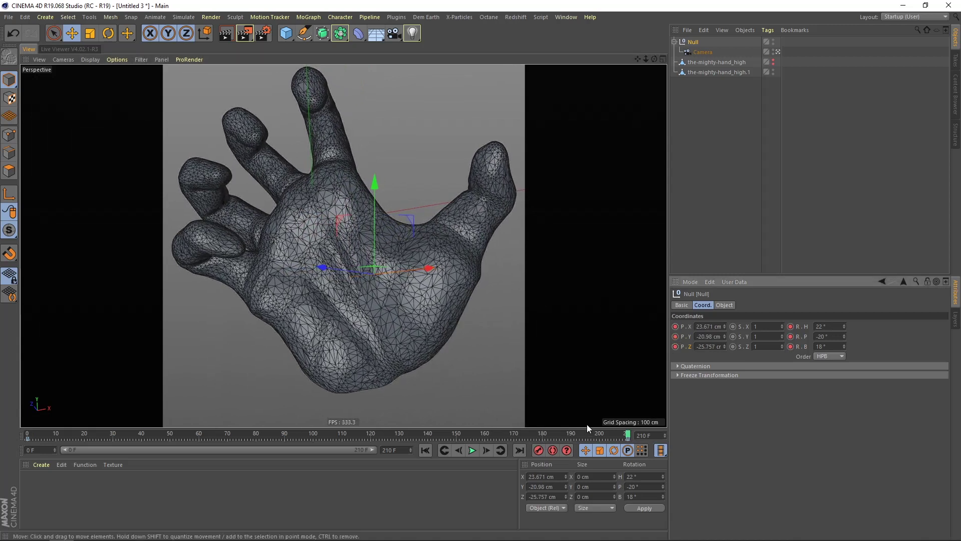
Play back and scrub the animation from frame 0 to review the camera movement around the hand.
left_click_drag(587, 434, 26, 427)
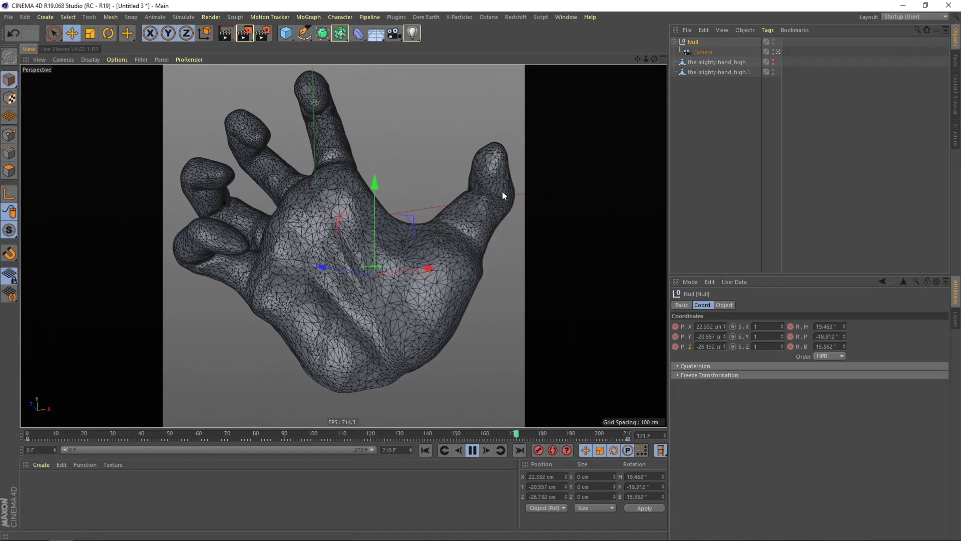
left_click(514, 433)
left_click_drag(514, 432, 430, 434)
left_click(728, 140)
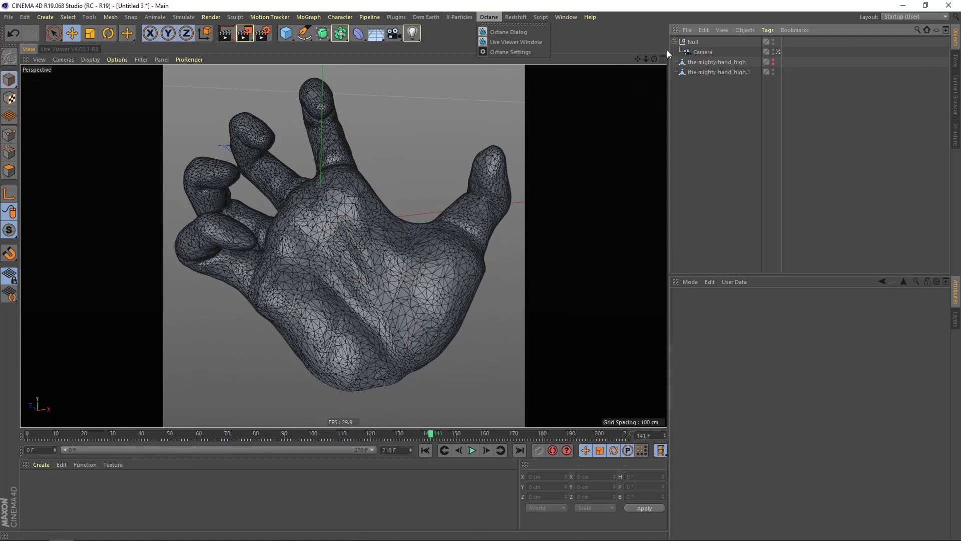
left_click(697, 118)
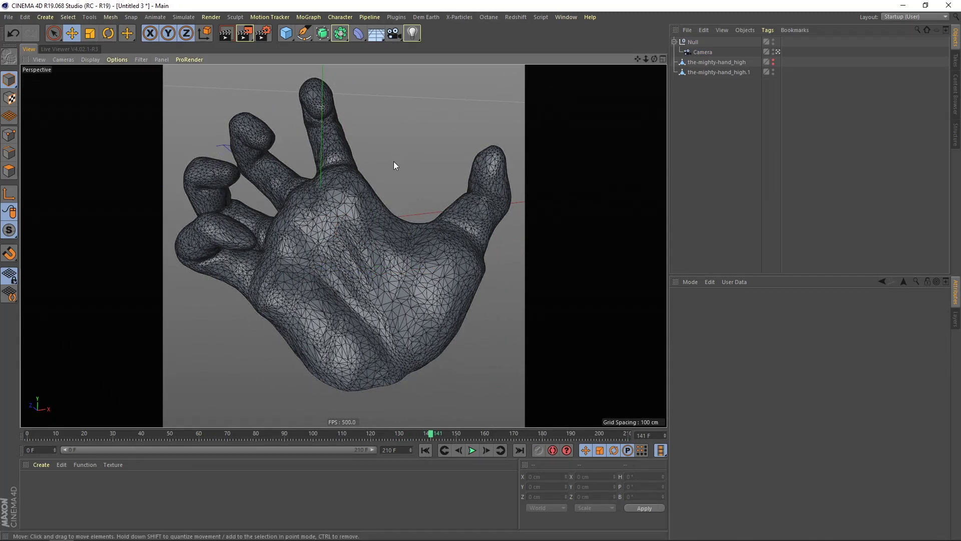
Add an X-Particles xpSystem to the scene and leave the scene camera for a free view of the hand.
left_click(465, 17)
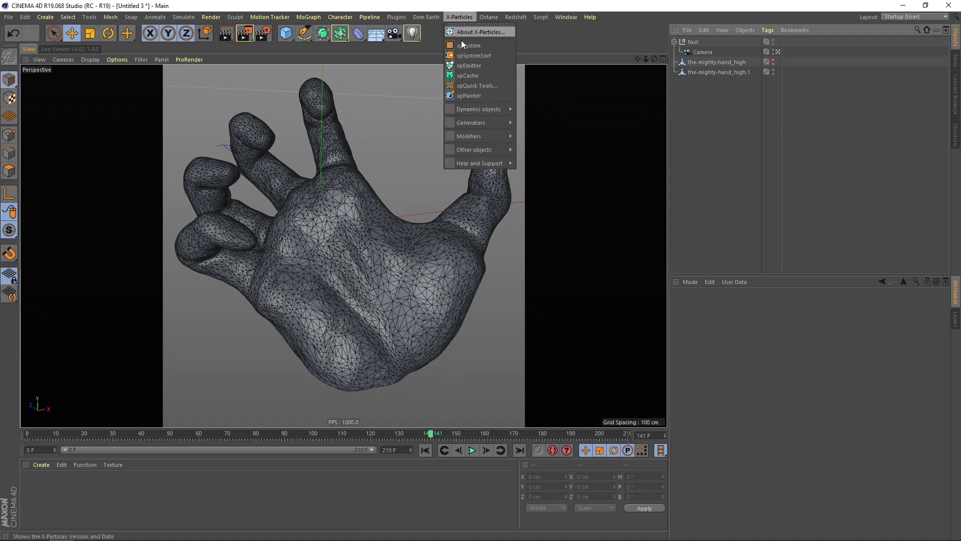
left_click(474, 48)
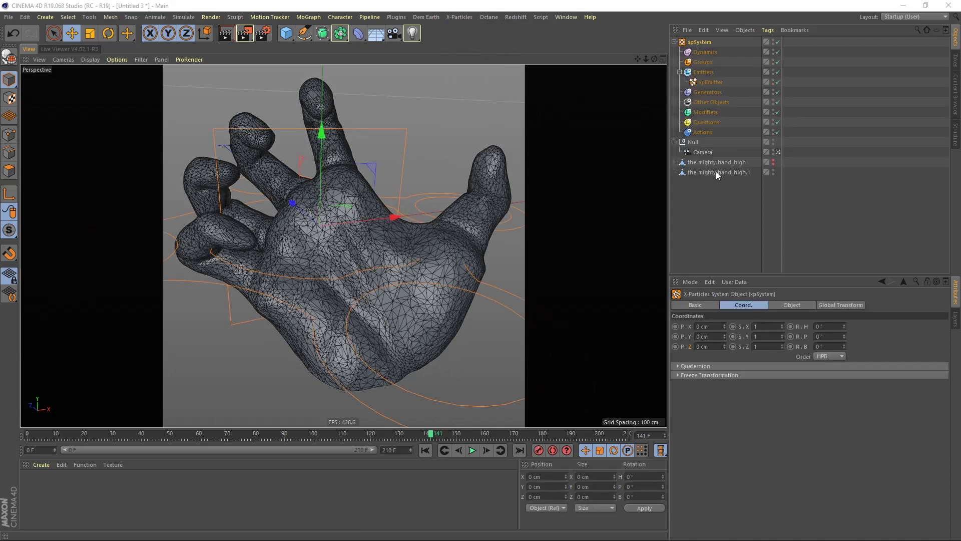
left_click(777, 152)
scroll(403, 239, "down", 8)
left_click_drag(403, 240, 355, 249, "alt")
scroll(342, 256, "up", 8)
Hide cameras in the viewport through the display filter and turn off the xpSystem's viewport icon.
left_click(96, 58)
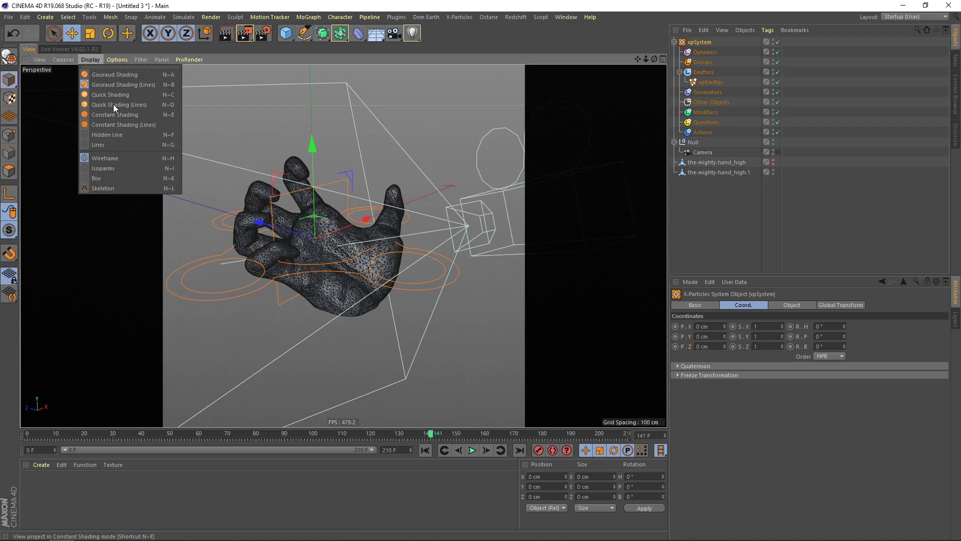
mouse_move(116, 61)
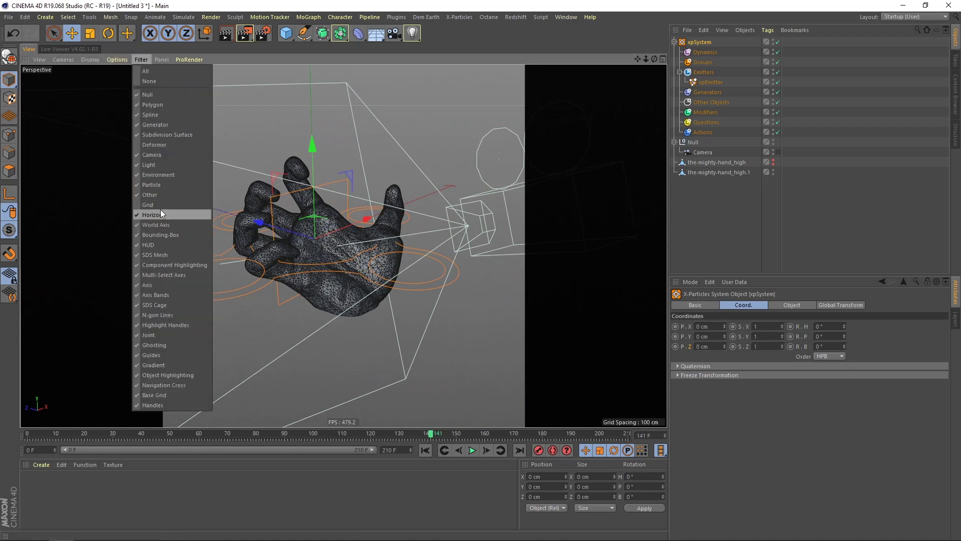
left_click(145, 156)
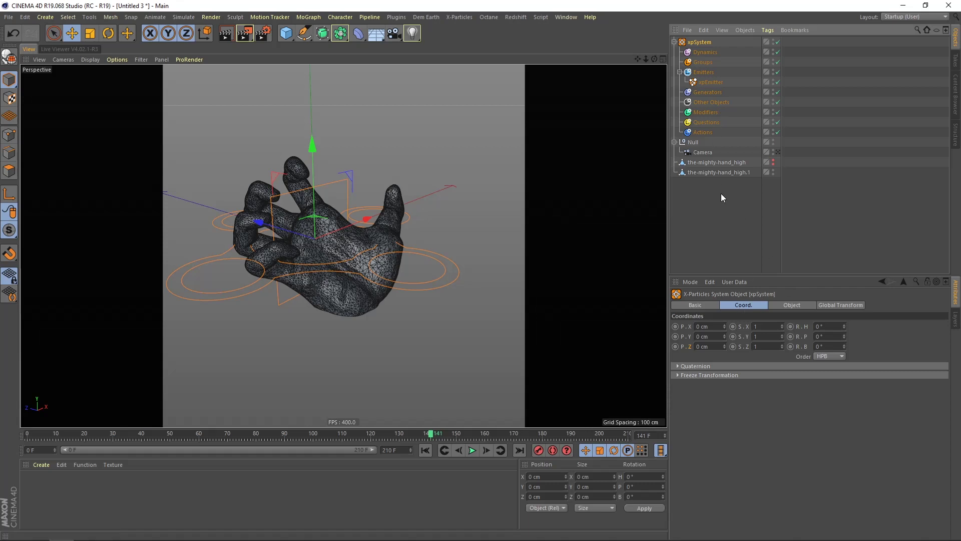
left_click(786, 306)
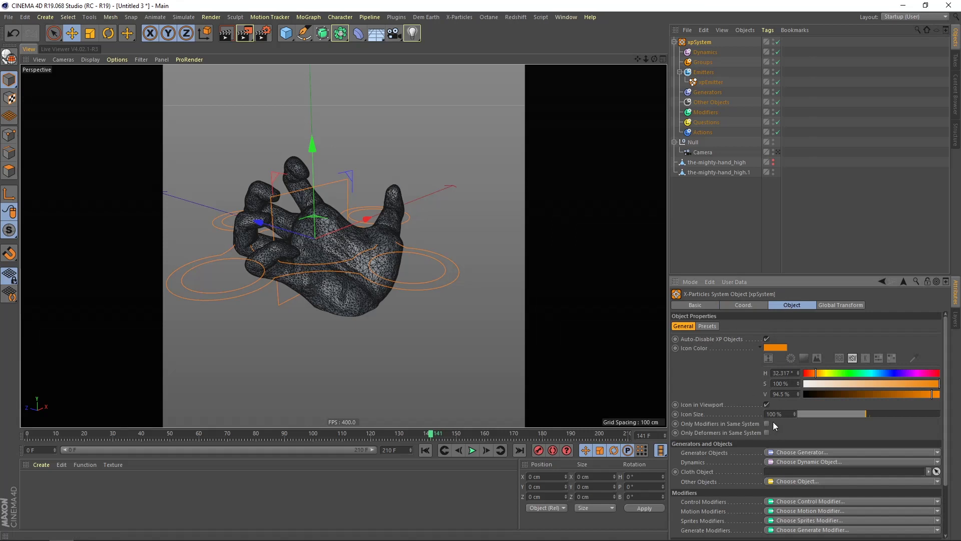
left_click(766, 404)
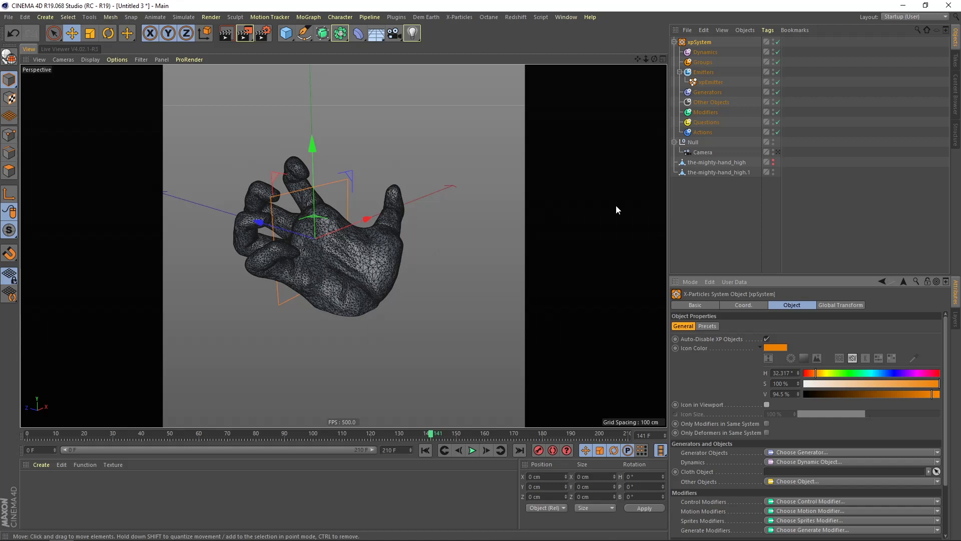
left_click(712, 214)
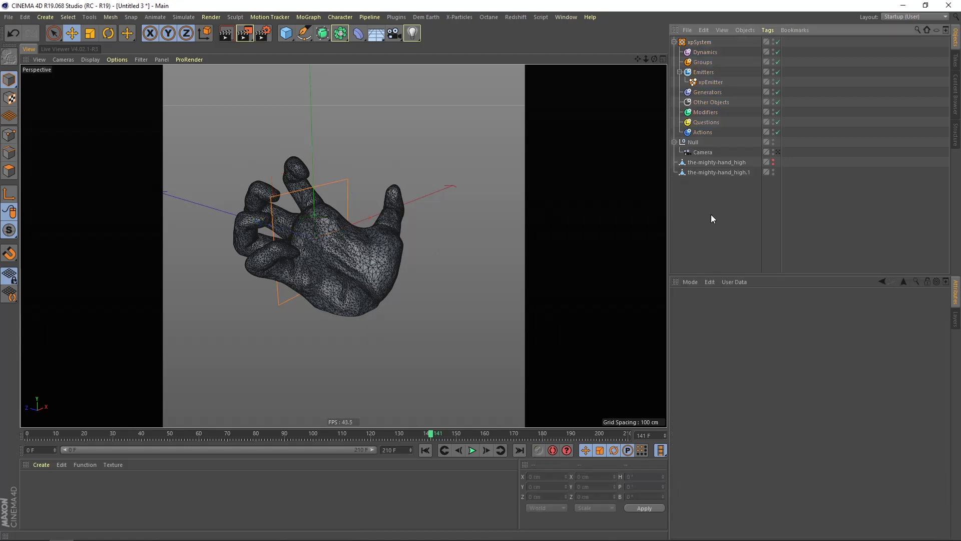
Select the xpEmitter and switch the viewport to Gouraud Shading without lines.
left_click(710, 82)
left_click(95, 60)
left_click(99, 74)
right_click_drag(361, 261, 383, 254, "alt")
left_click_drag(355, 250, 321, 254, "alt")
right_click_drag(349, 246, 328, 253, "alt")
mouse_move(320, 252)
left_mouse_down("alt")
mouse_move(348, 254)
mouse_move(335, 250)
left_mouse_up("alt")
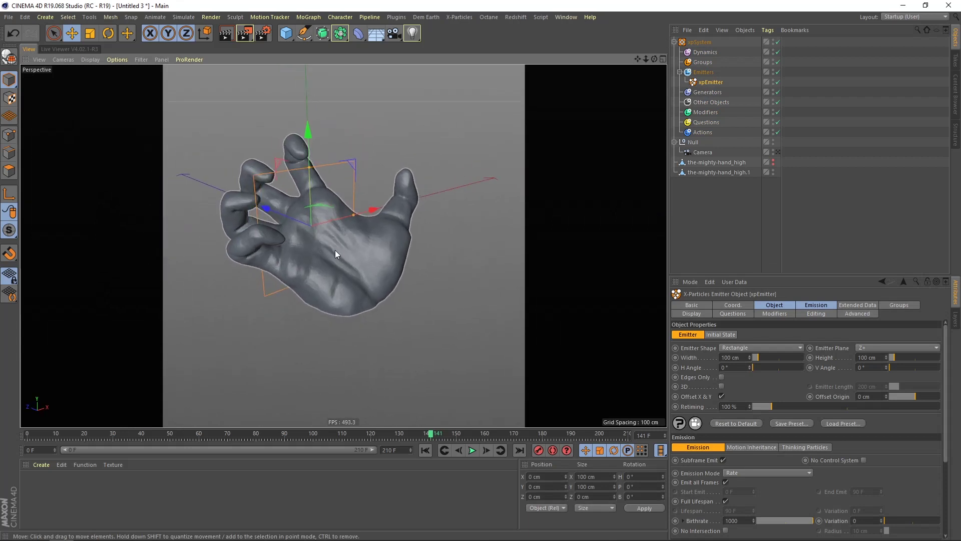
right_click_drag(335, 251, 338, 250, "alt")
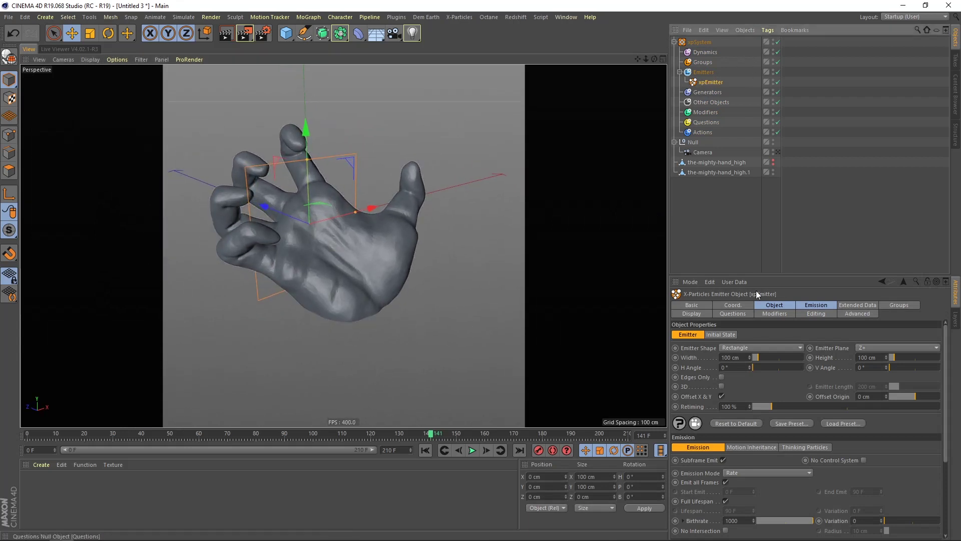
Set the xpEmitter's shape to Object and assign the polygon-reduced hand as its source object.
left_click(775, 305)
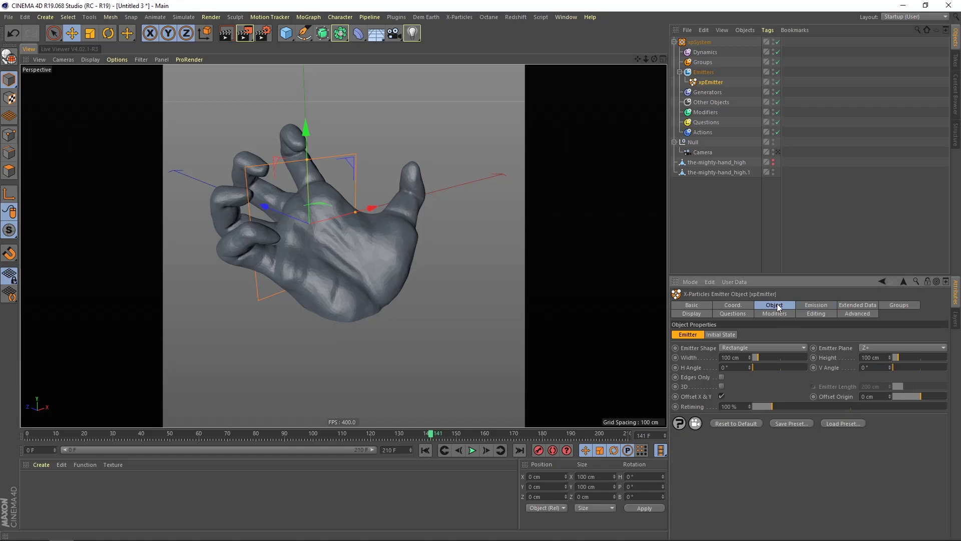
left_click(763, 347)
left_click(736, 429)
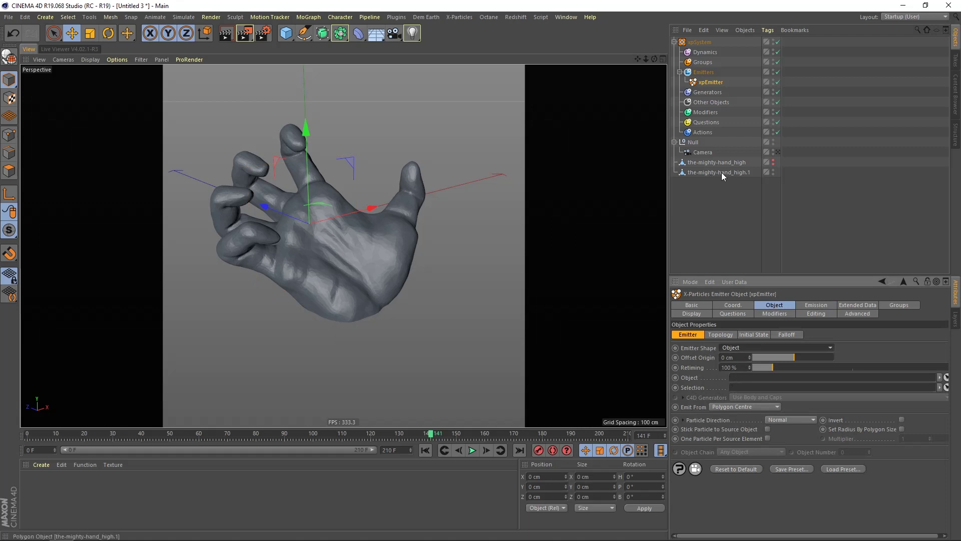
left_click_drag(715, 176, 779, 326)
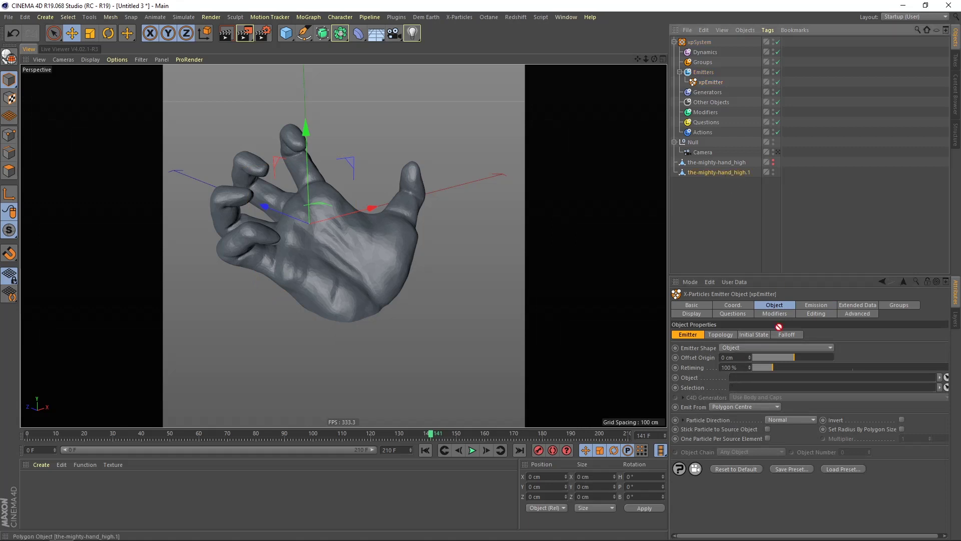
Rename the polygon-reduced hand as the-mighty-hand_low.
double_click(737, 173)
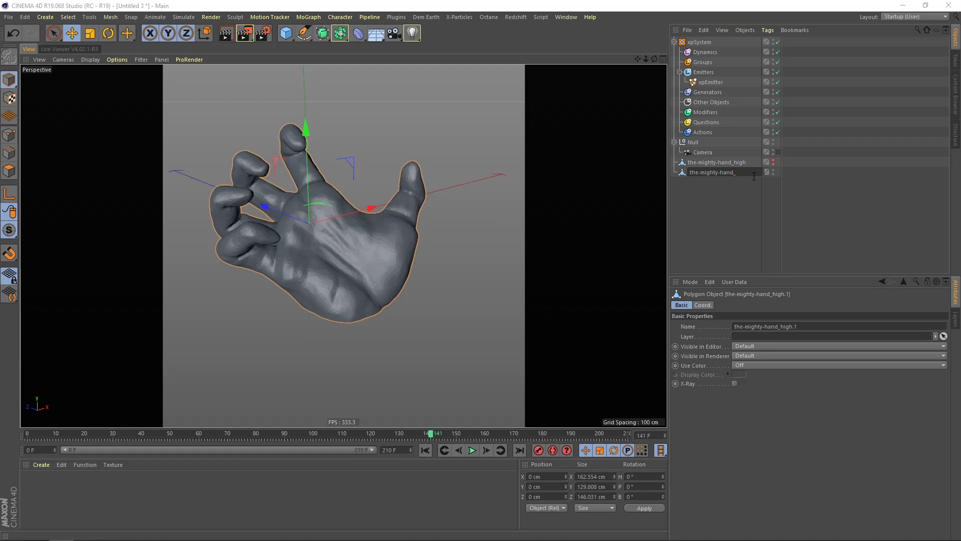
type("the-mighty-hand_low")
key("Return")
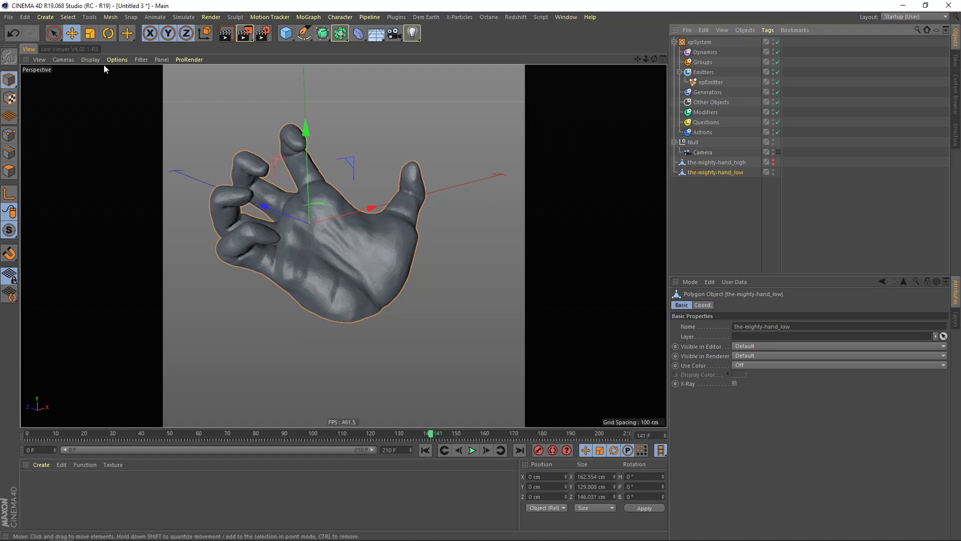
Inspect the low-poly hand's mesh with Gouraud Shading (Lines), and return to plain Gouraud Shading.
left_click(90, 59)
left_click(101, 84)
left_click(90, 59)
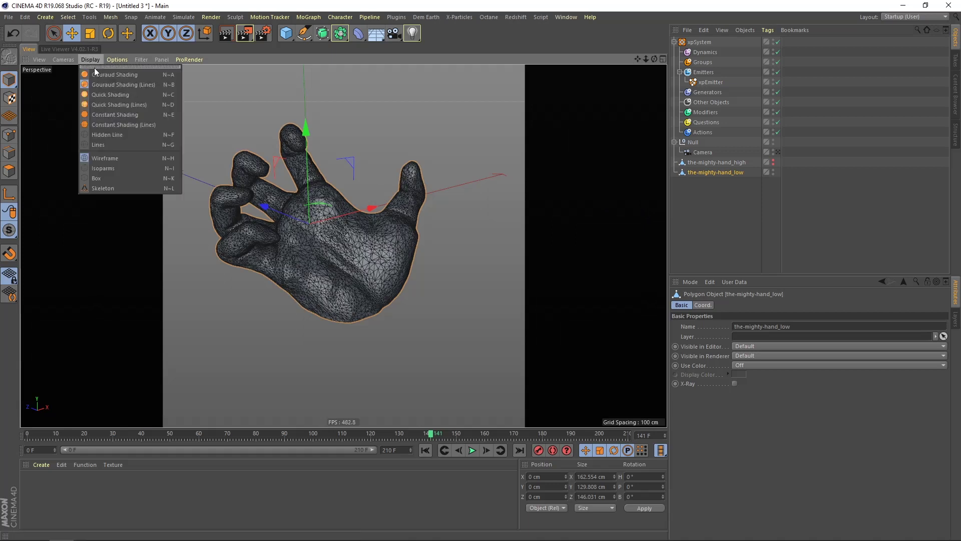
left_click(111, 75)
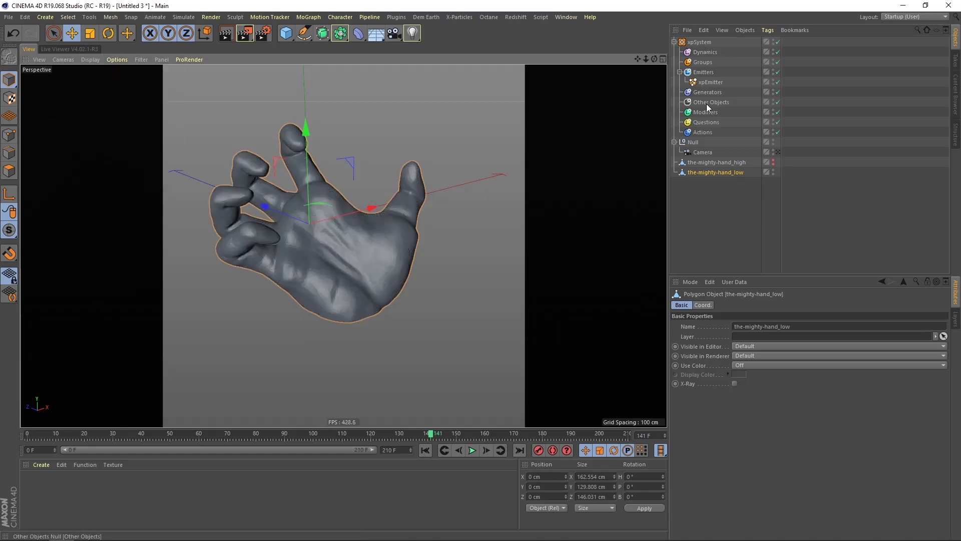
Play the particle emission from the hand and set the xpEmitter's speed to 30 cm with a 10 cm variation.
left_click(709, 83)
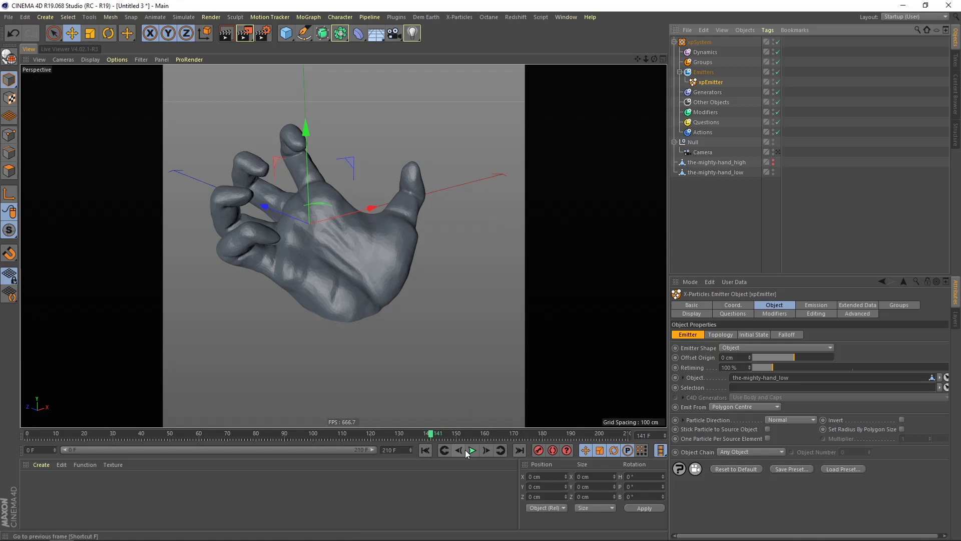
left_click_drag(330, 251, 360, 220, "alt")
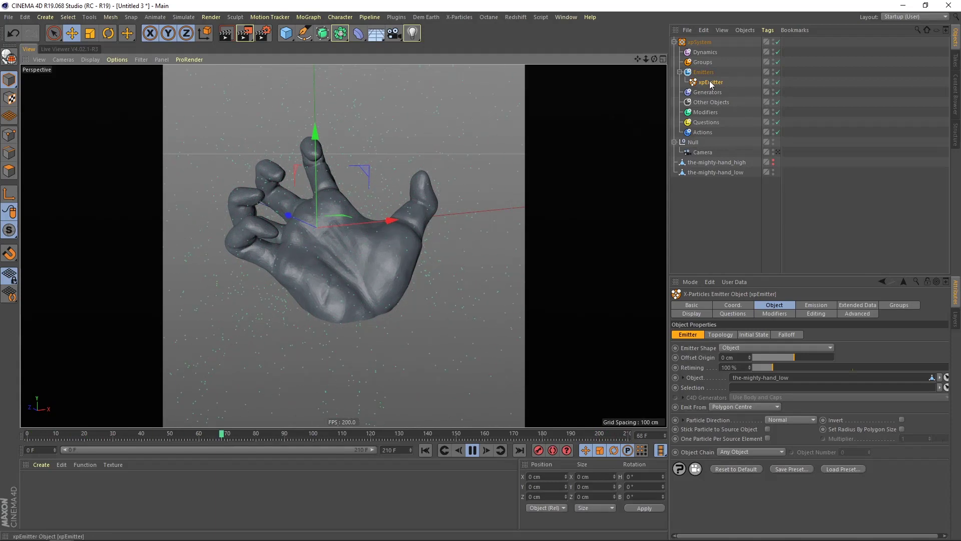
left_click(821, 305)
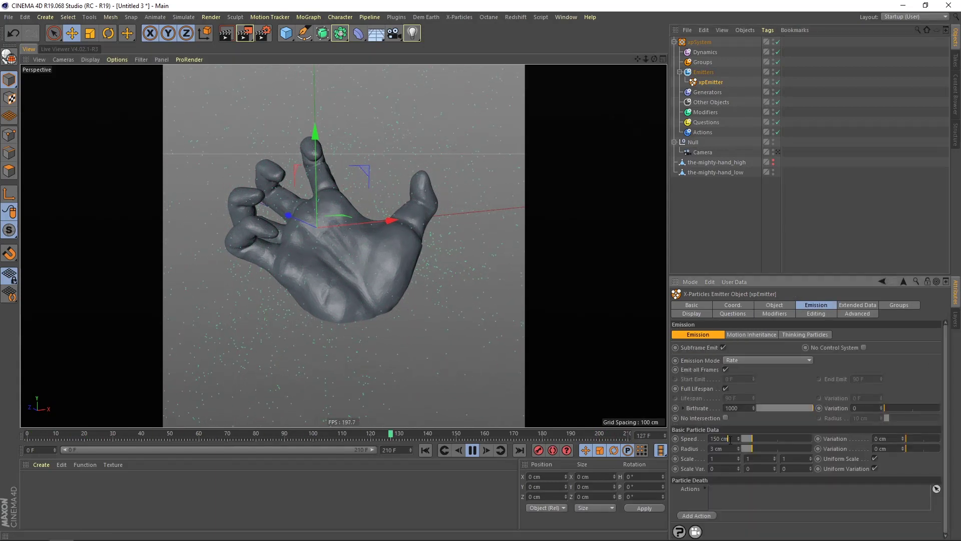
left_click_drag(424, 283, 326, 251, "alt")
left_click_drag(382, 316, 356, 275, "alt")
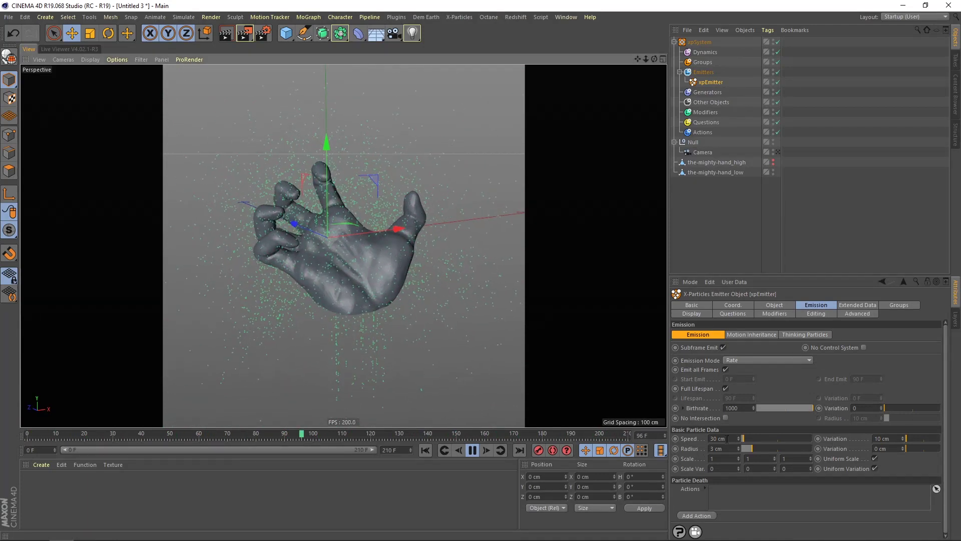
Raise the xpEmitter's birthrate to 10000 and deselect the emitter.
left_click(732, 408)
type("0")
key("Return")
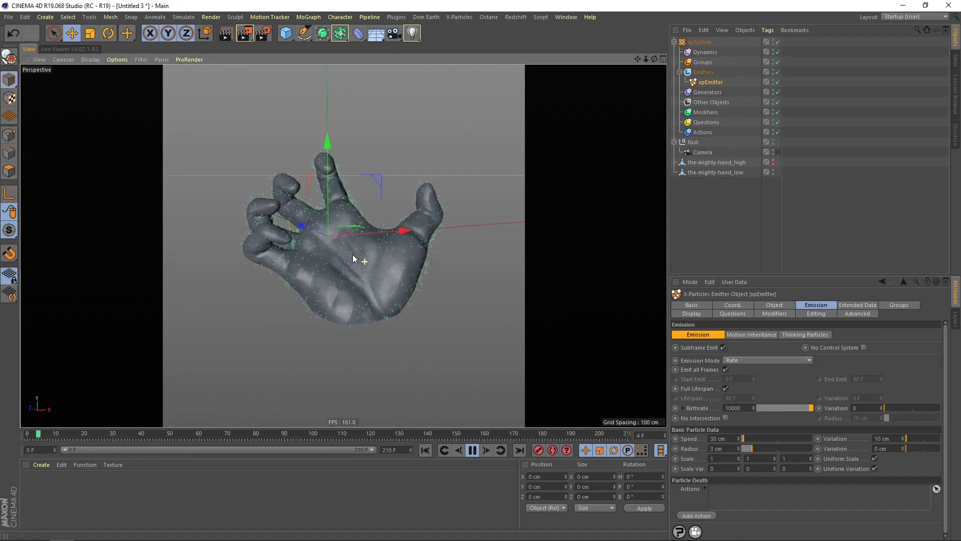
left_click_drag(371, 226, 360, 236, "alt")
left_click(707, 210)
left_click(713, 93)
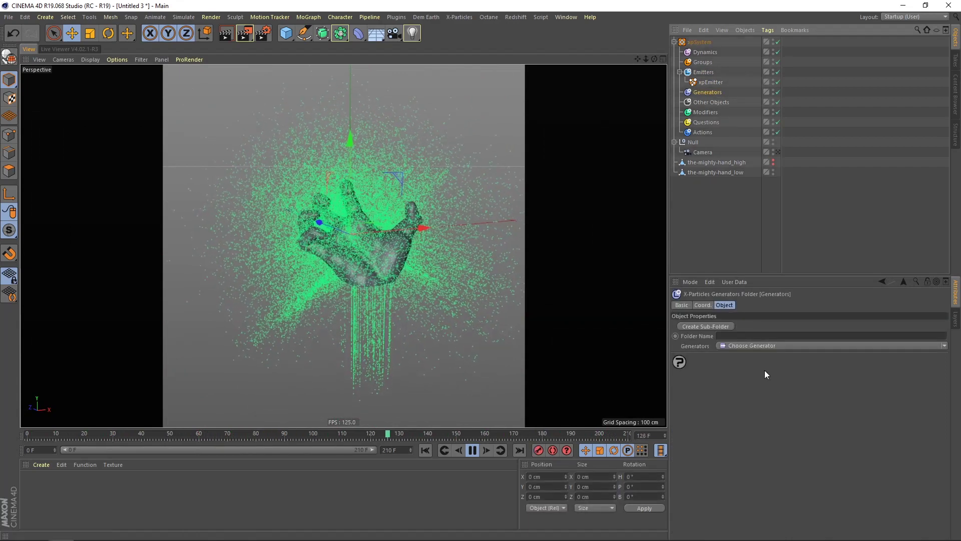
left_click(752, 346)
left_click(743, 251)
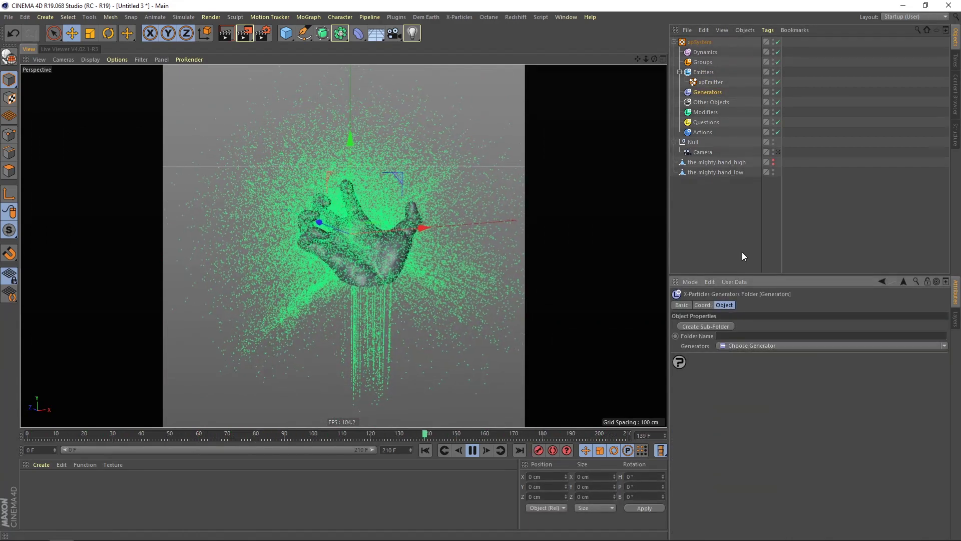
left_click(711, 103)
left_click(786, 345)
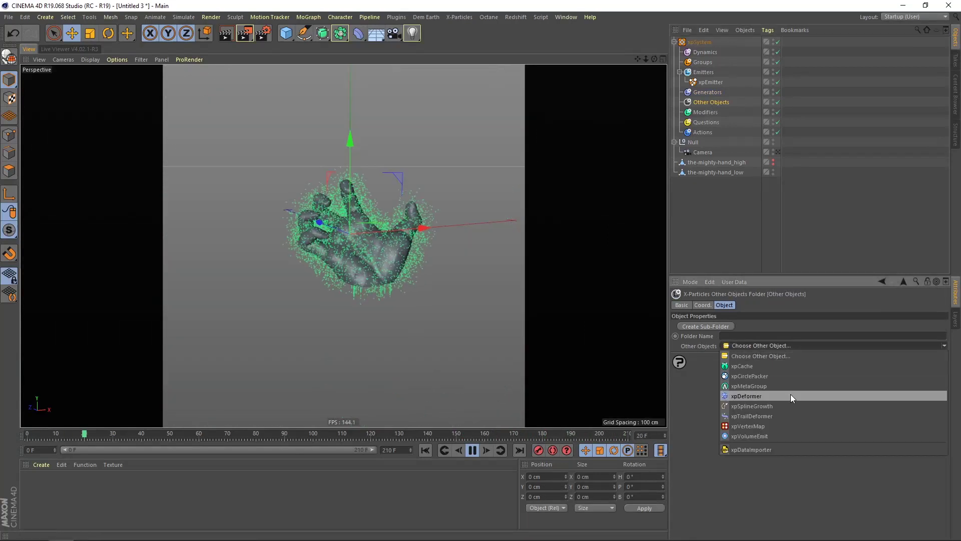
Add an xpFlowField to the Dynamics folder of the xpSystem.
left_click(705, 53)
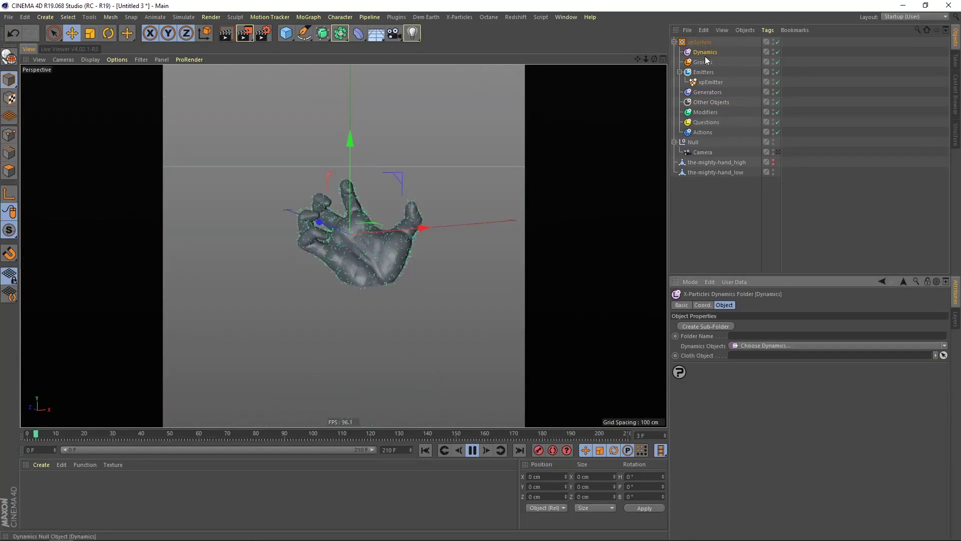
left_click(760, 346)
left_click(764, 407)
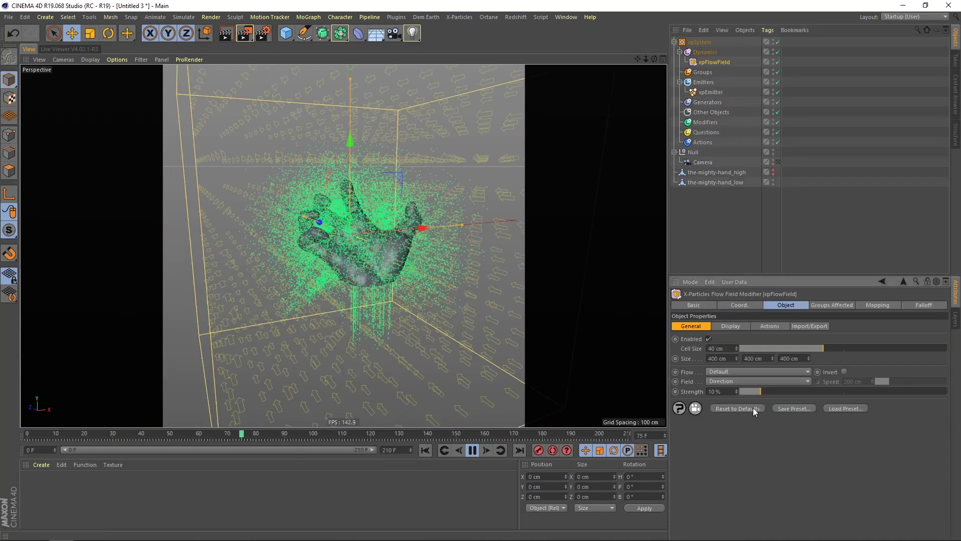
Set the flow field's size to 250 cm on all three axes so it encloses the hand more tightly.
scroll(359, 267, "down", 5)
mouse_move(365, 257)
left_mouse_down("alt")
mouse_move(396, 258)
mouse_move(382, 249)
left_mouse_up("alt")
scroll(368, 254, "up", 4)
scroll(317, 262, "up", 4)
left_click_drag(317, 261, 281, 288, "alt")
scroll(359, 255, "down", 2)
scroll(280, 289, "up", 3)
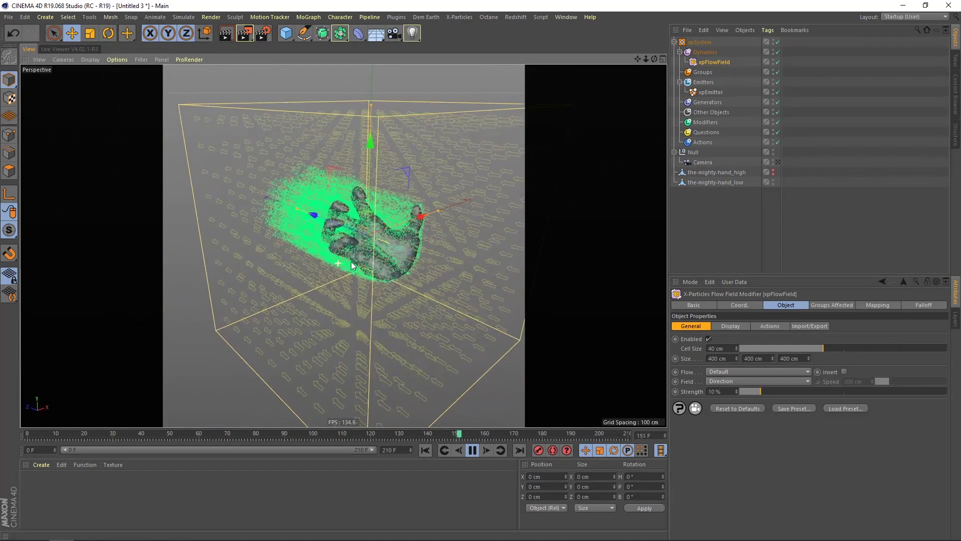
double_click(731, 359)
type("350")
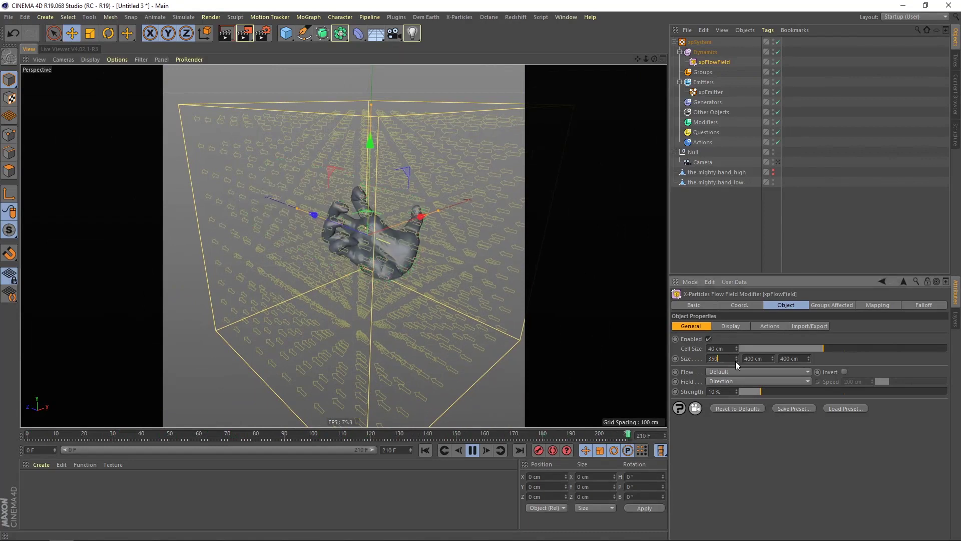
key("Return")
left_click_drag(743, 358, 780, 359)
type("250")
type("250")
key("Return")
Set the flow field's cell size to 20 cm and check the particle flow around the hand.
left_click_drag(333, 232, 388, 248, "alt")
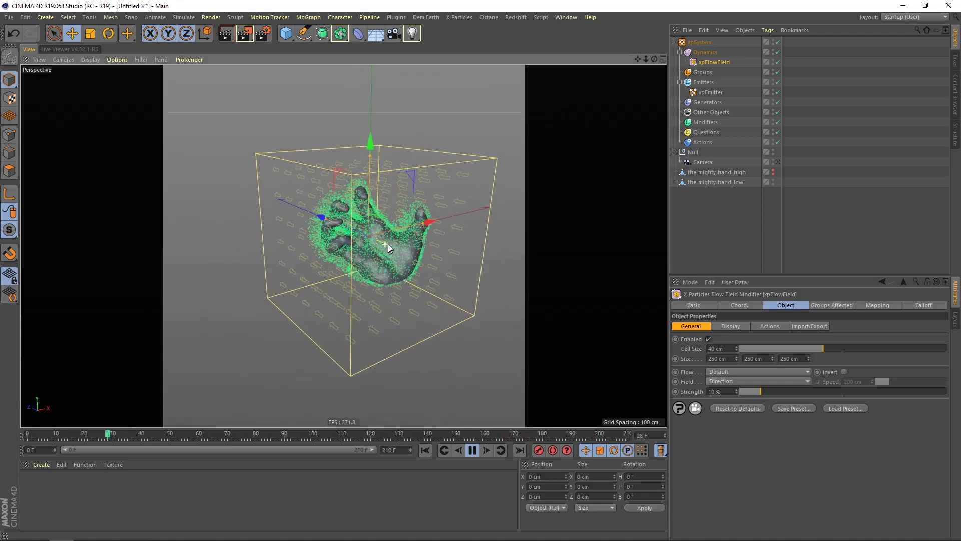
right_click_drag(389, 246, 409, 242, "alt")
left_click_drag(410, 241, 394, 238, "alt")
middle_click_drag(395, 238, 373, 237, "alt")
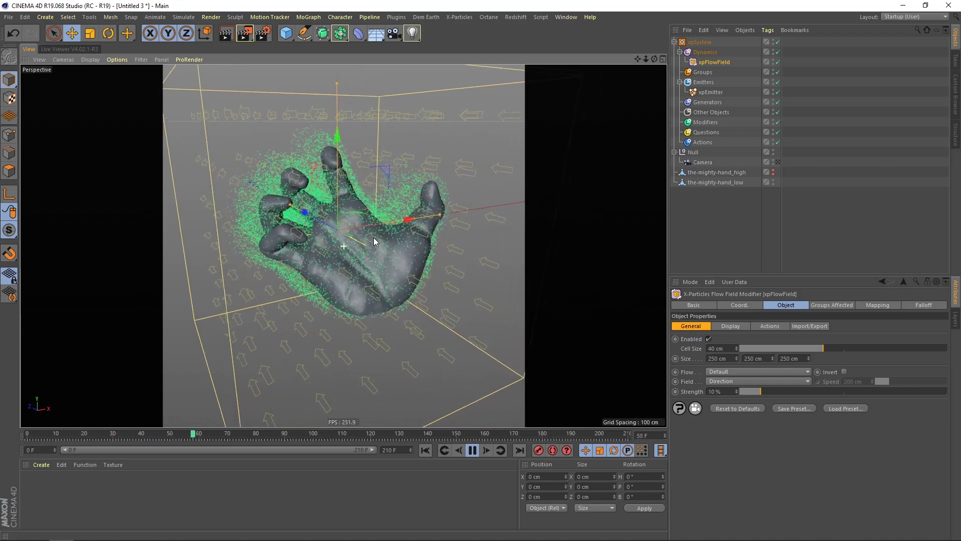
double_click(730, 350)
type("20")
key("Return")
mouse_move(385, 215)
left_mouse_down("alt")
mouse_move(395, 216)
mouse_move(375, 220)
left_mouse_up("alt")
right_click_drag(374, 219, 362, 220, "alt")
left_click_drag(361, 221, 386, 242, "alt")
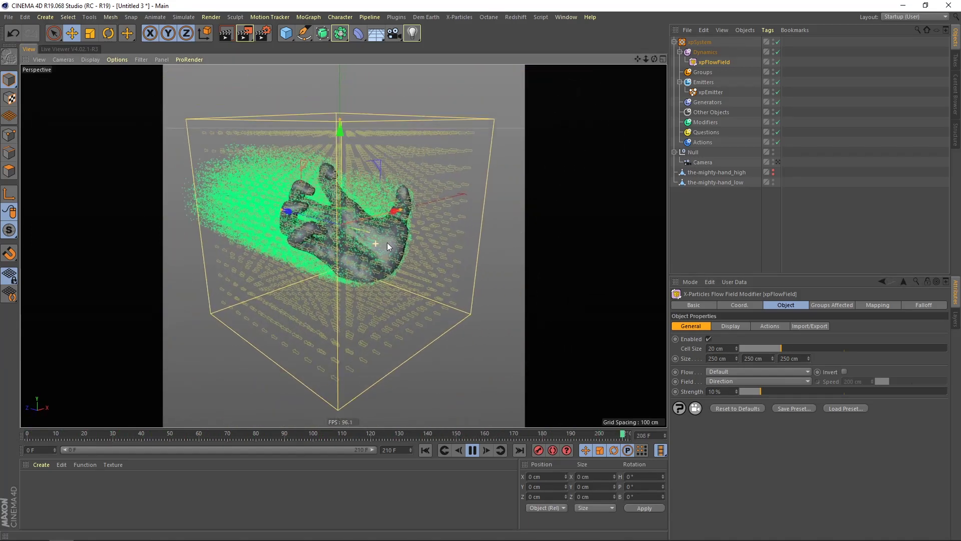
Set the flow field's flow to Surface Tangent with the-mighty-hand_low as its object, and replay the particle motion.
left_click(752, 372)
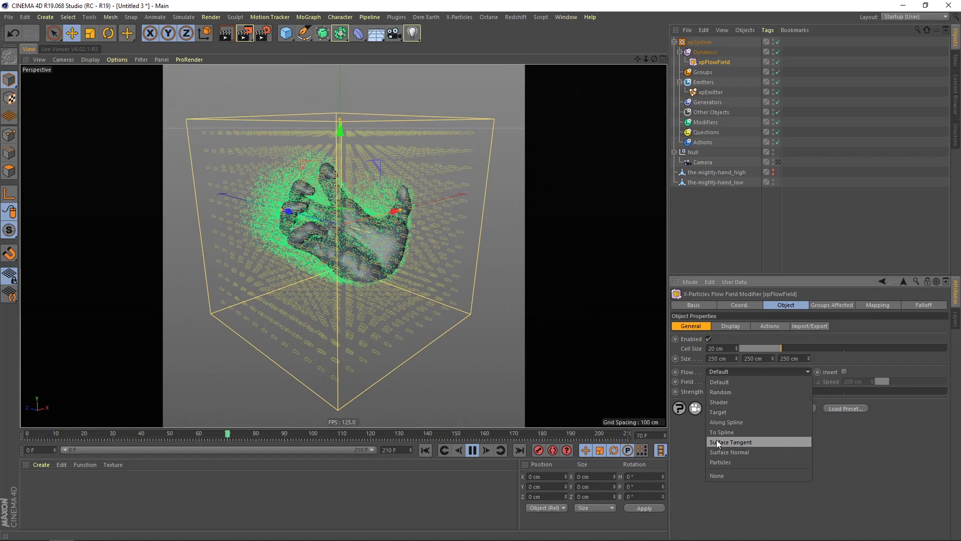
left_click(731, 442)
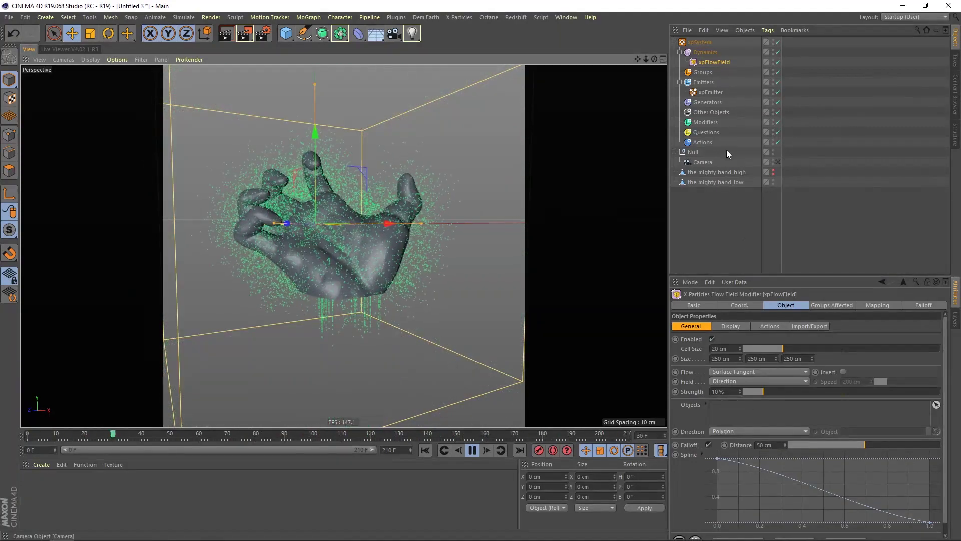
left_click_drag(714, 182, 749, 409)
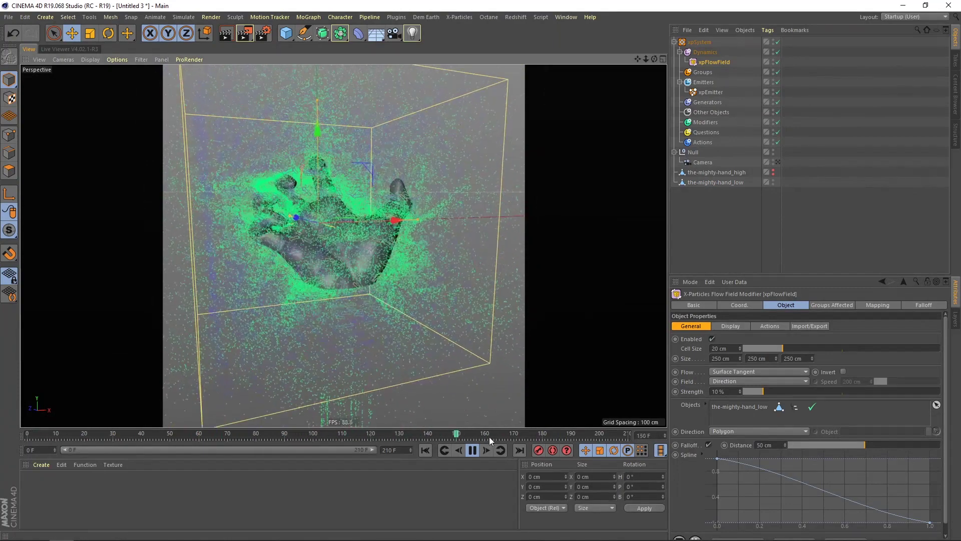
left_click(426, 451)
left_click_drag(247, 182, 425, 198, "alt")
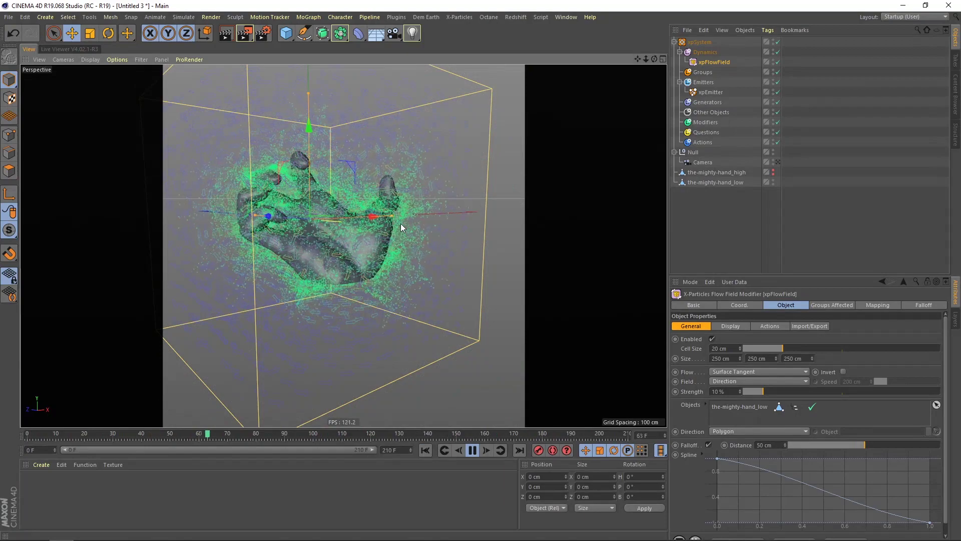
left_click_drag(401, 223, 321, 218, "alt")
right_click_drag(335, 218, 340, 217, "alt")
left_click_drag(341, 217, 326, 227, "alt")
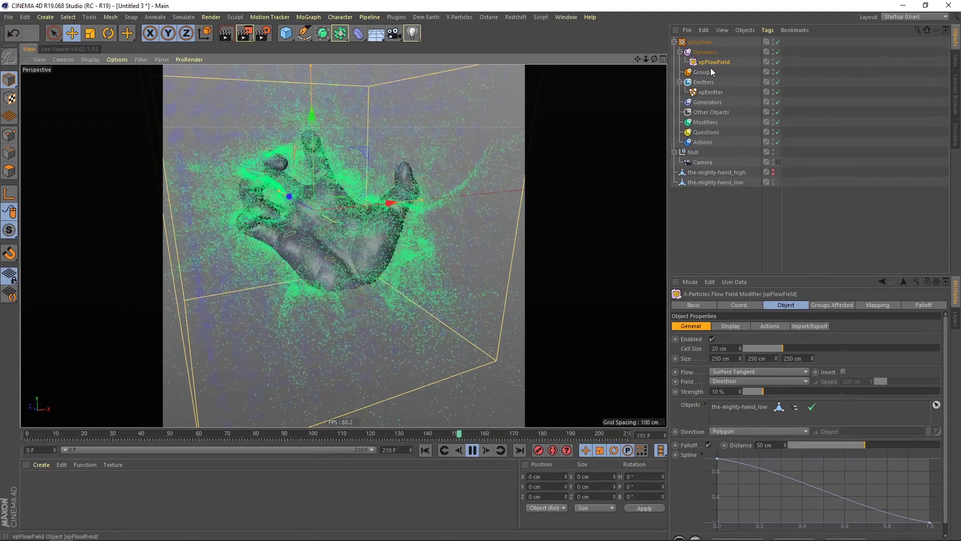
Set the xpEmitter's particle speed to 15 cm with a 10 cm variation and restart playback from the first frame.
left_click(715, 92)
left_click_drag(727, 439, 705, 442)
type("15")
left_click_drag(891, 439, 858, 445)
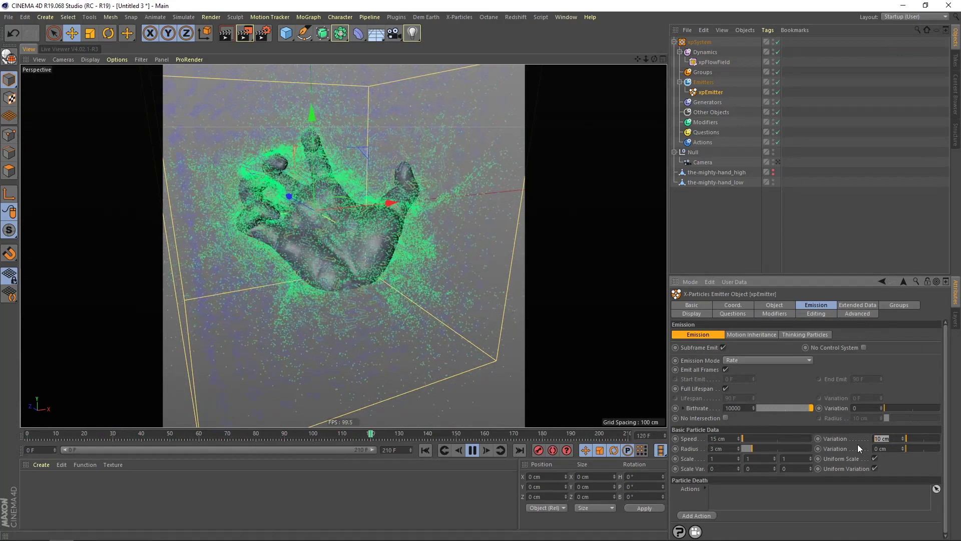
left_click(431, 451)
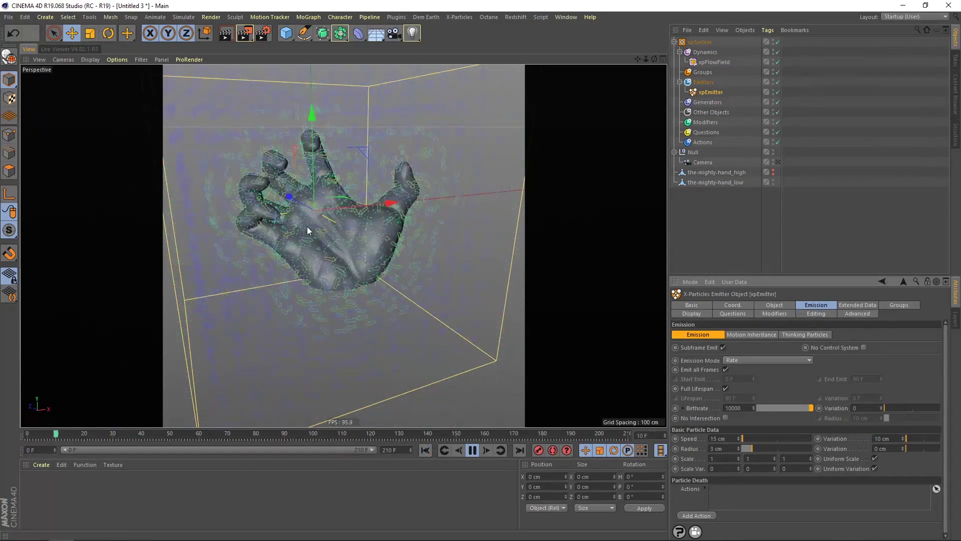
Examine from several angles how the particles flow around the fingers and palm during playback.
left_click_drag(338, 230, 331, 217, "alt")
right_click_drag(330, 216, 344, 216, "alt")
left_click_drag(344, 216, 355, 248, "alt")
right_click_drag(355, 247, 326, 255, "alt")
left_click_drag(325, 255, 317, 278, "alt")
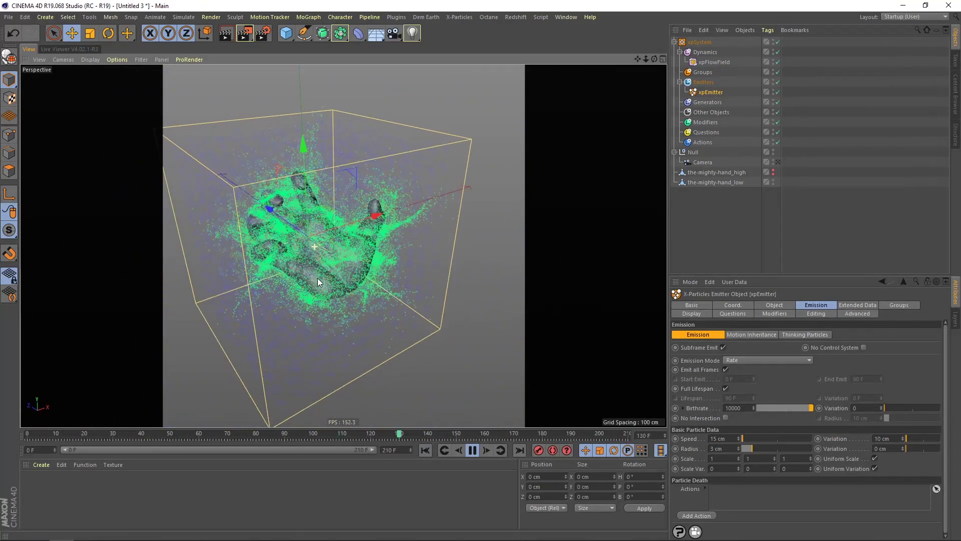
right_click_drag(318, 277, 335, 273, "alt")
left_click_drag(335, 274, 324, 260, "alt")
right_click_drag(324, 260, 335, 263, "alt")
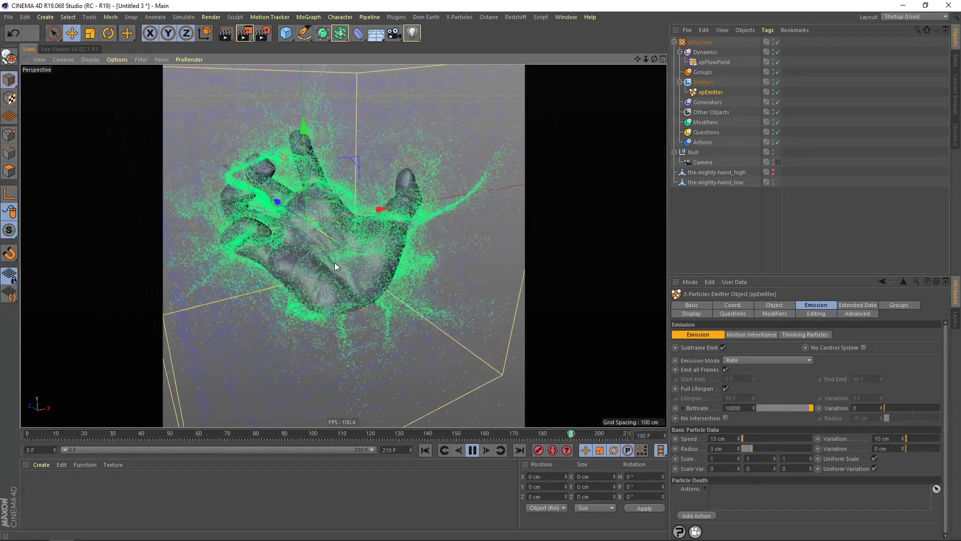
Set the xpFlowField's cell size to 10 cm and check the particle flow around the hand.
left_click(774, 307)
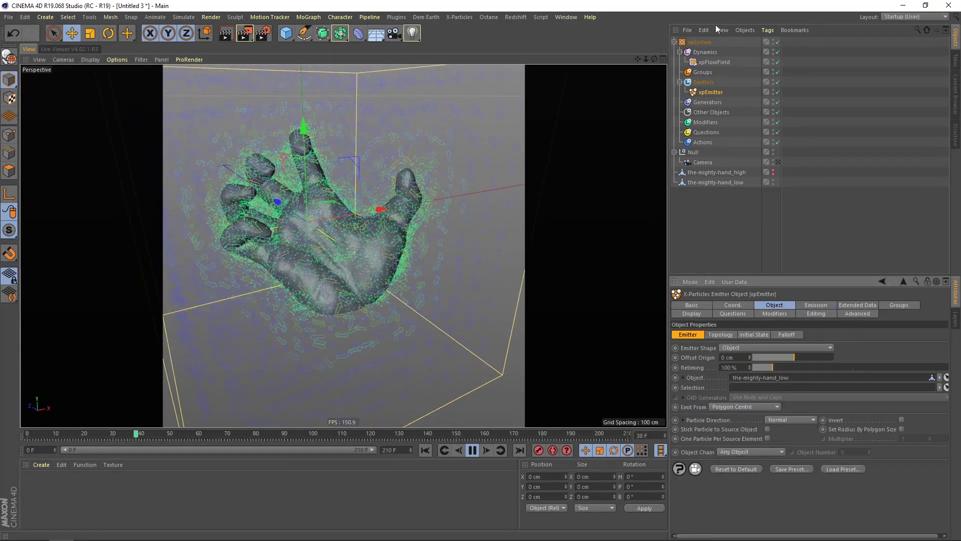
left_click(714, 62)
left_click_drag(735, 348, 704, 350)
type("10")
key("Return")
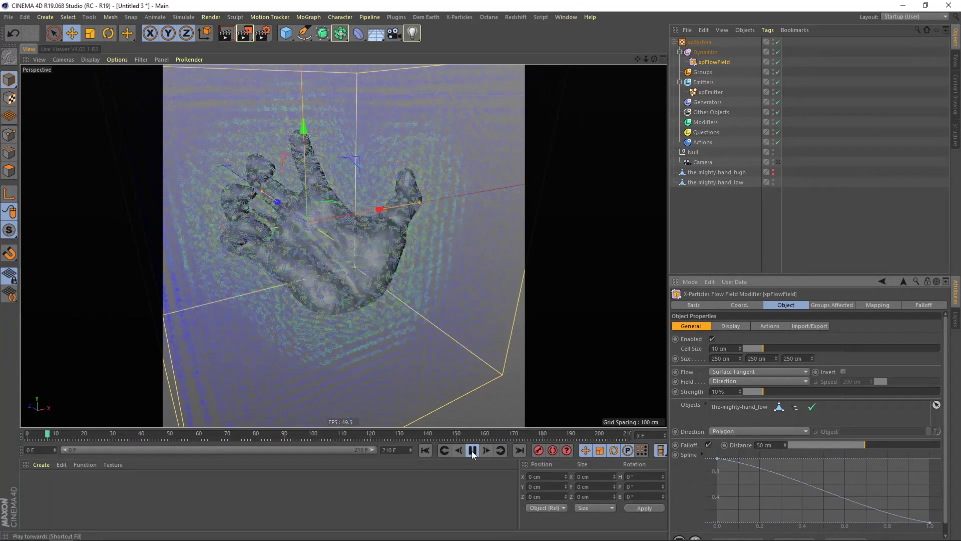
mouse_move(357, 270)
left_mouse_down("alt")
mouse_move(346, 265)
mouse_move(350, 250)
mouse_move(354, 259)
mouse_move(343, 255)
mouse_move(367, 229)
mouse_move(338, 239)
mouse_move(360, 249)
mouse_move(350, 265)
left_mouse_up("alt")
scroll(343, 256, "down", 2)
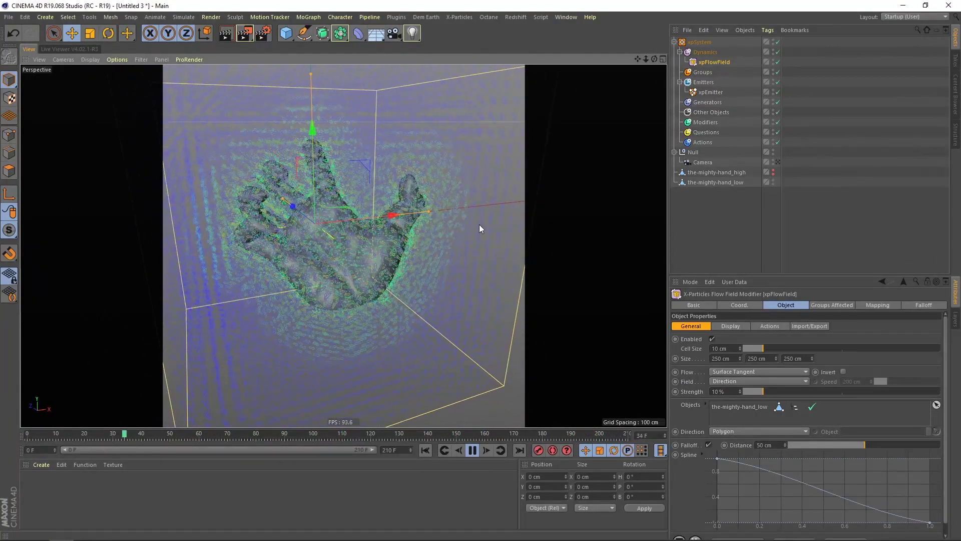
mouse_move(370, 253)
left_mouse_down("alt")
mouse_move(382, 260)
mouse_move(364, 253)
left_mouse_up("alt")
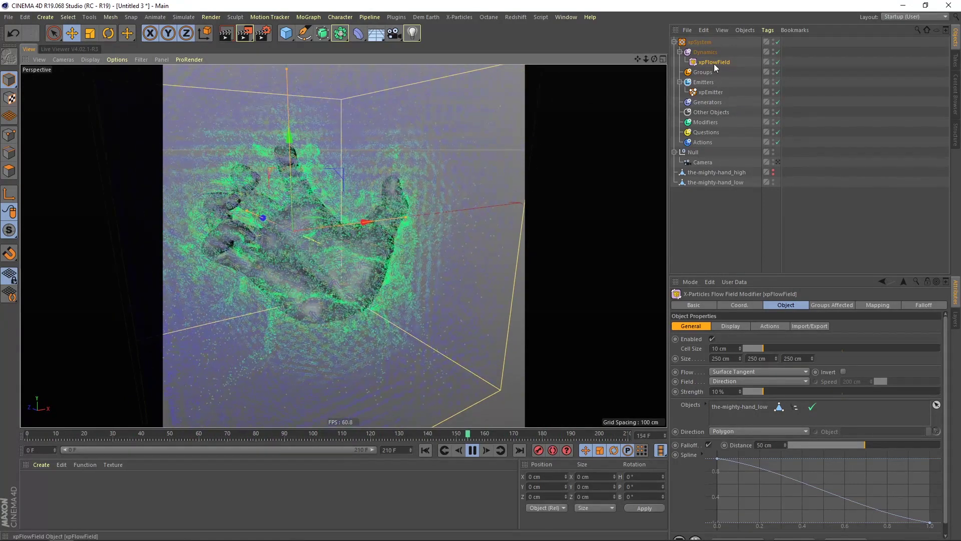
left_click_drag(394, 251, 417, 272, "alt")
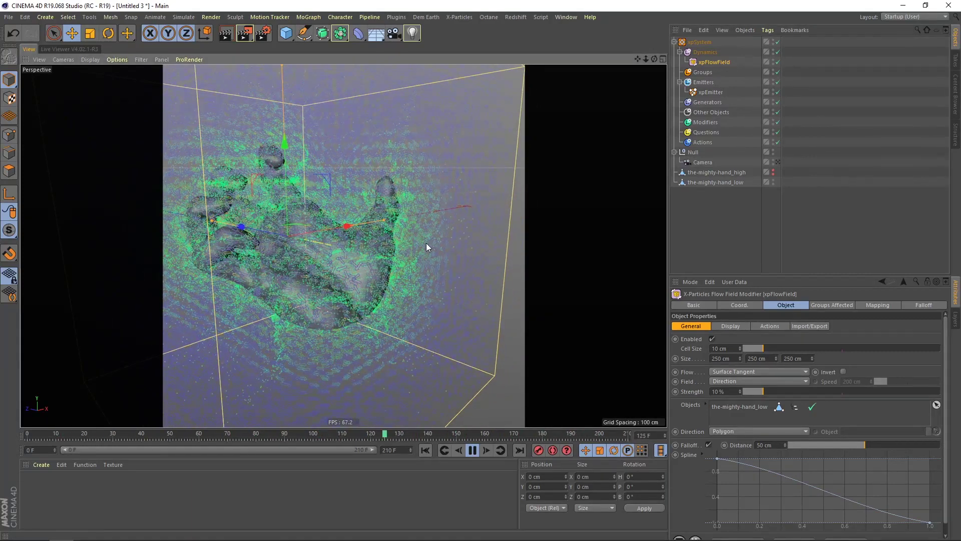
Disable the flow field's surface tangent falloff and check the particles from around the hand.
left_click(708, 444)
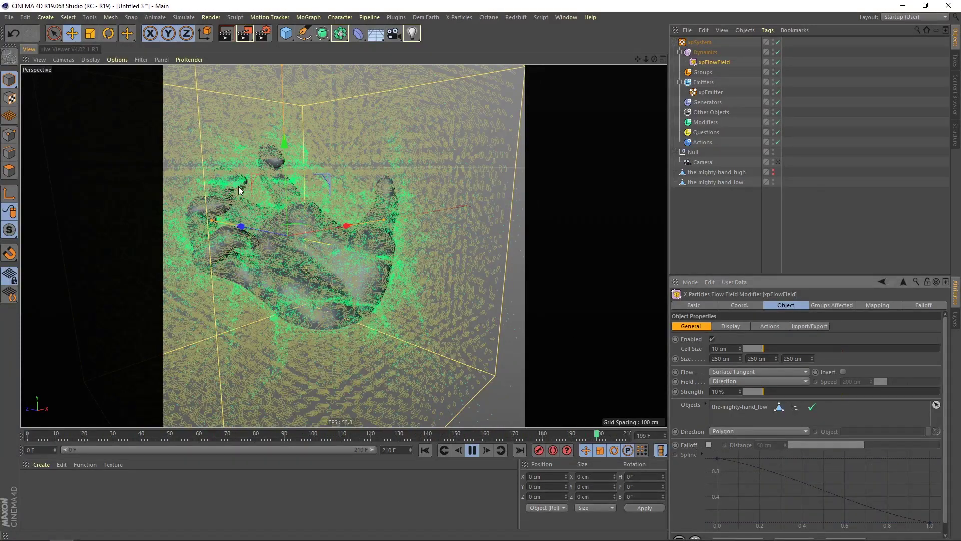
left_click_drag(350, 234, 275, 243, "alt")
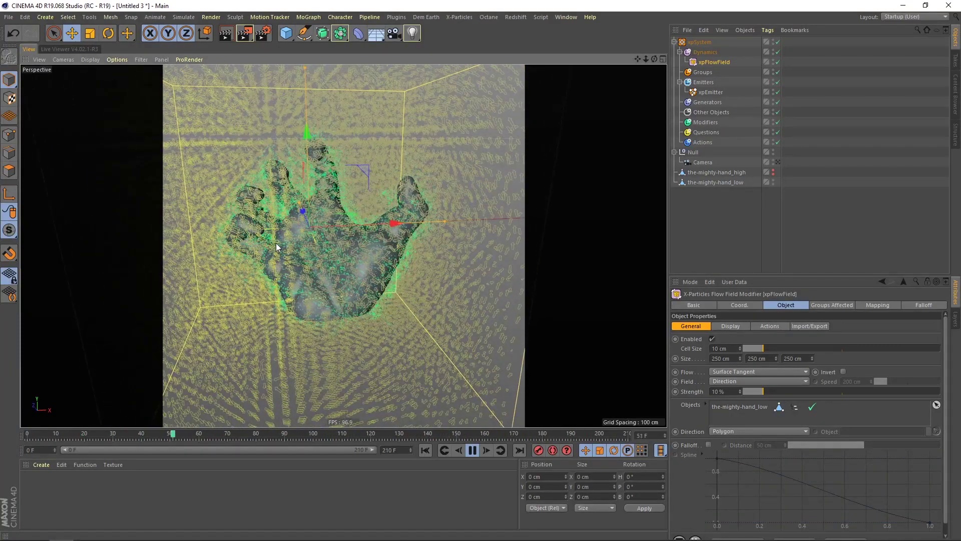
right_click_drag(334, 242, 301, 240, "alt")
left_click_drag(302, 241, 324, 238, "alt")
right_click_drag(323, 238, 340, 242, "alt")
Hide the flow field's vectors in the viewport so only the particles and the hand are displayed.
left_click(730, 327)
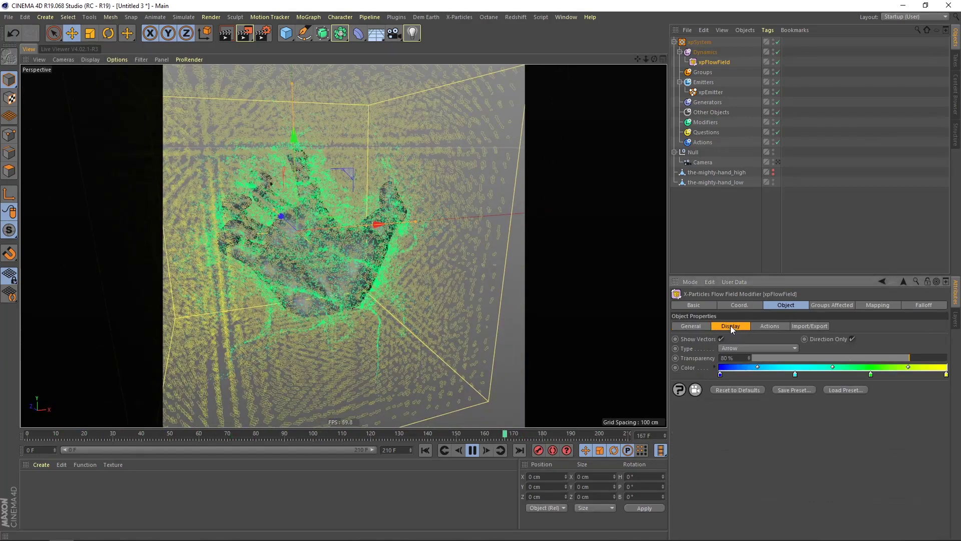
left_click(721, 340)
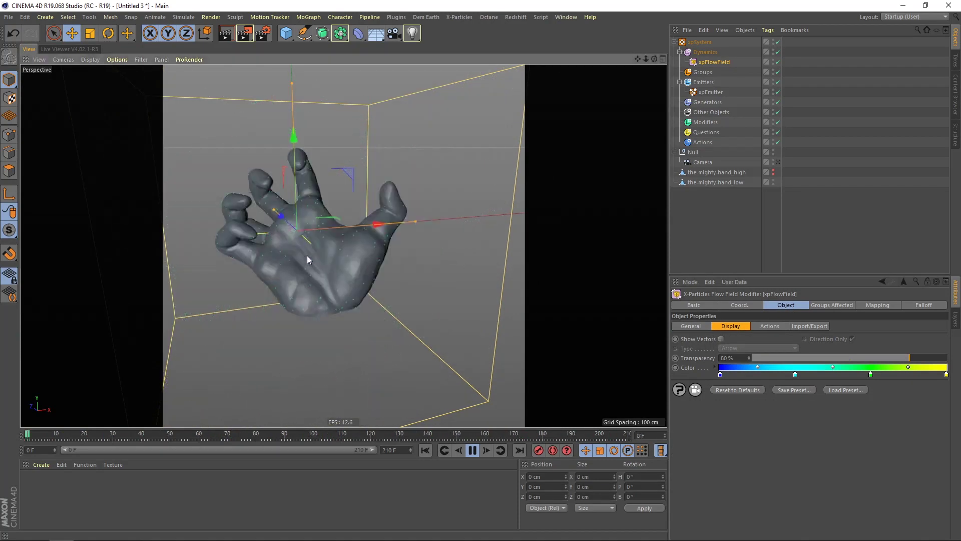
left_click_drag(290, 260, 341, 294, "alt")
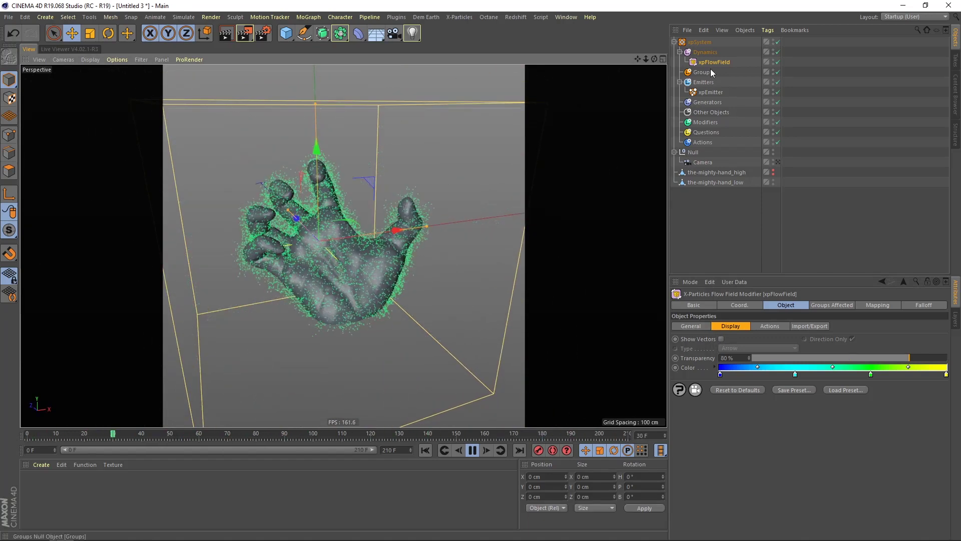
Turn off the xpEmitter's full lifespan and give its particles a 60-frame lifespan with a 20-frame variation.
left_click(710, 93)
left_click(809, 305)
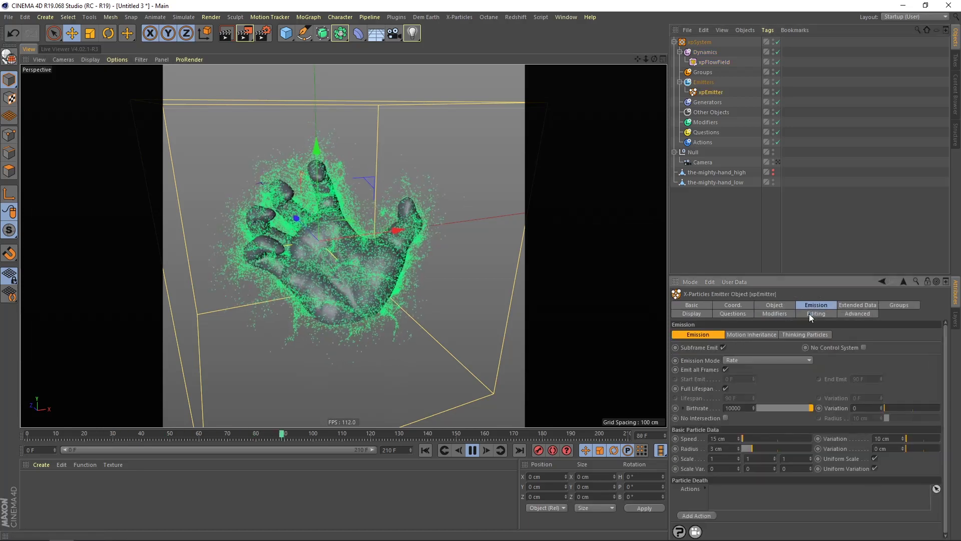
left_click(726, 388)
double_click(736, 398)
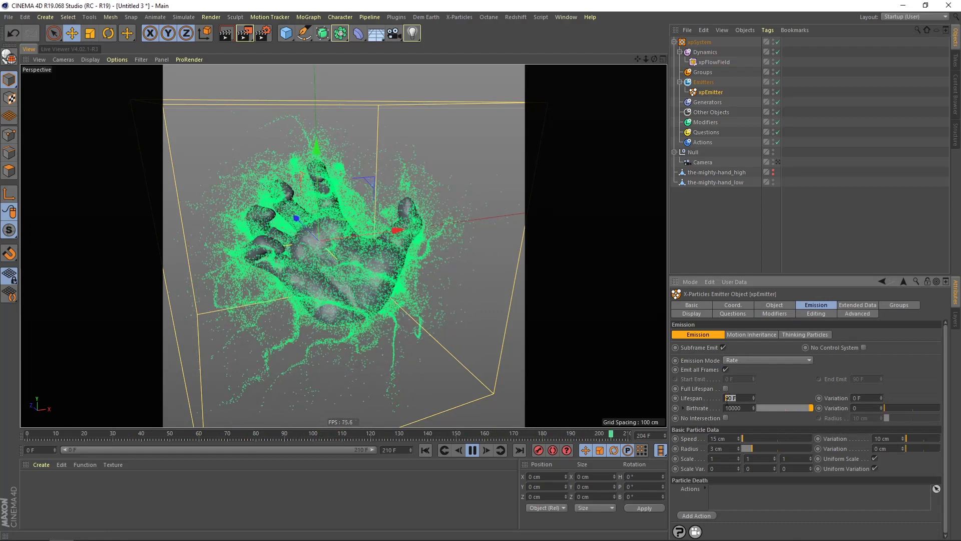
type("60")
double_click(857, 398)
type("20")
key("Return")
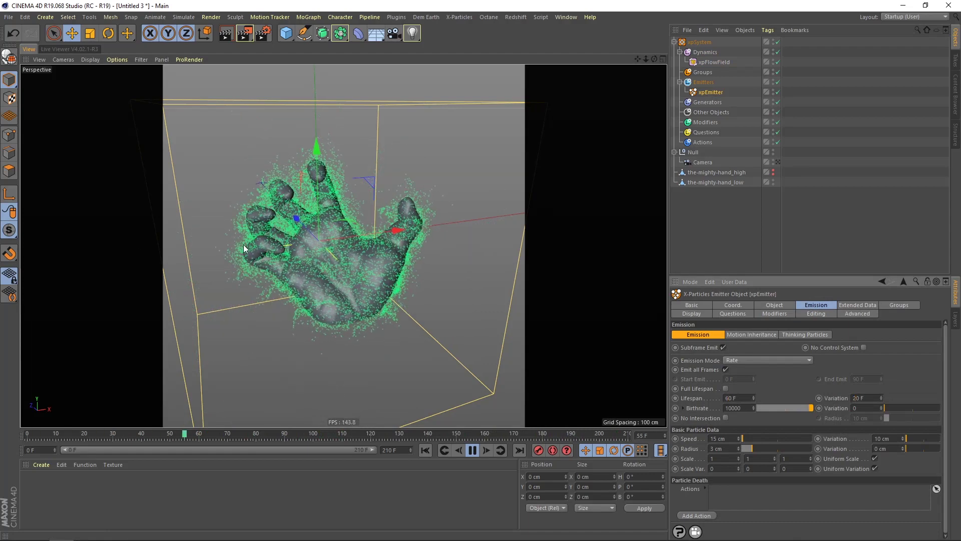
right_click_drag(303, 265, 308, 265, "alt")
middle_click_drag(351, 284, 344, 284, "alt")
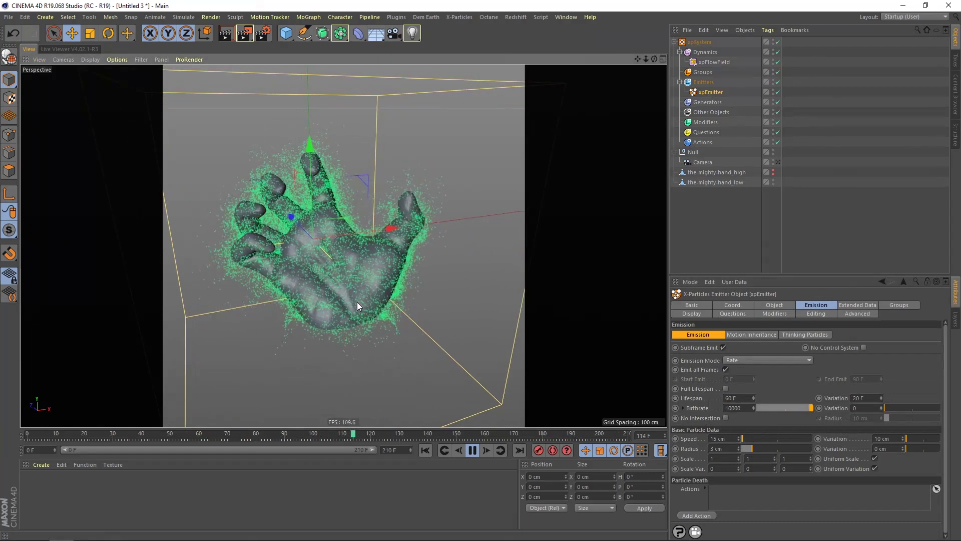
left_click_drag(354, 293, 353, 274, "alt")
right_click_drag(347, 305, 361, 305, "alt")
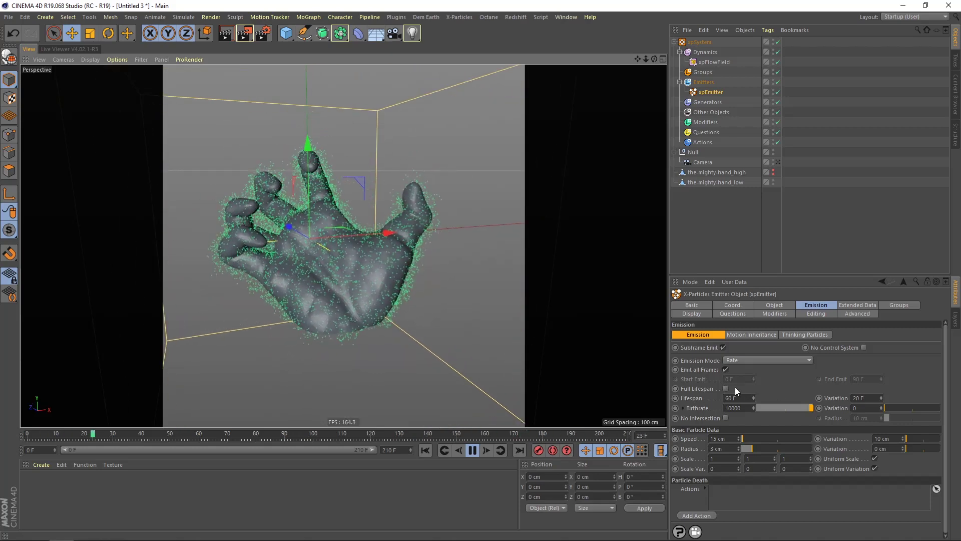
Raise the xpEmitter's birthrate to 20000 and check the particle density around the hand.
left_click(799, 313)
left_click(809, 304)
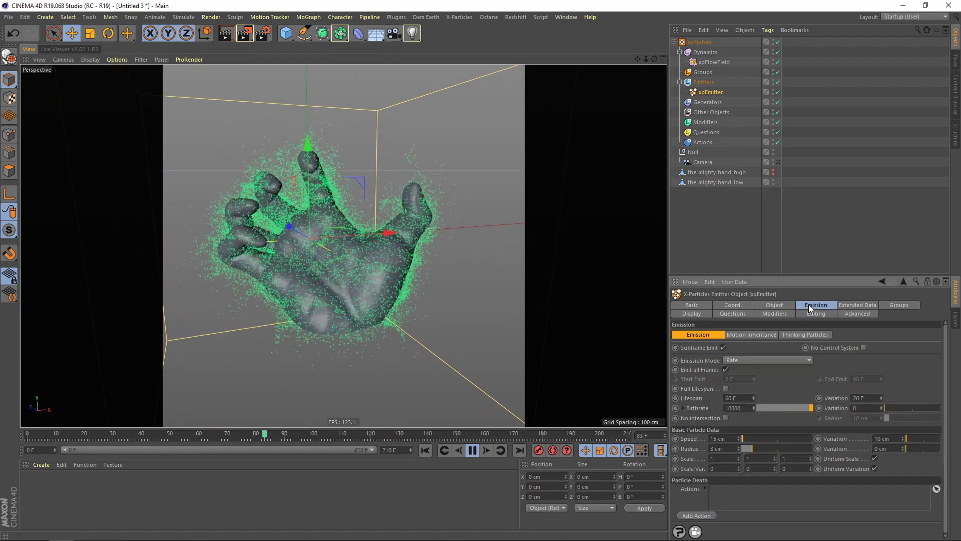
double_click(735, 408)
type("20000")
key("Return")
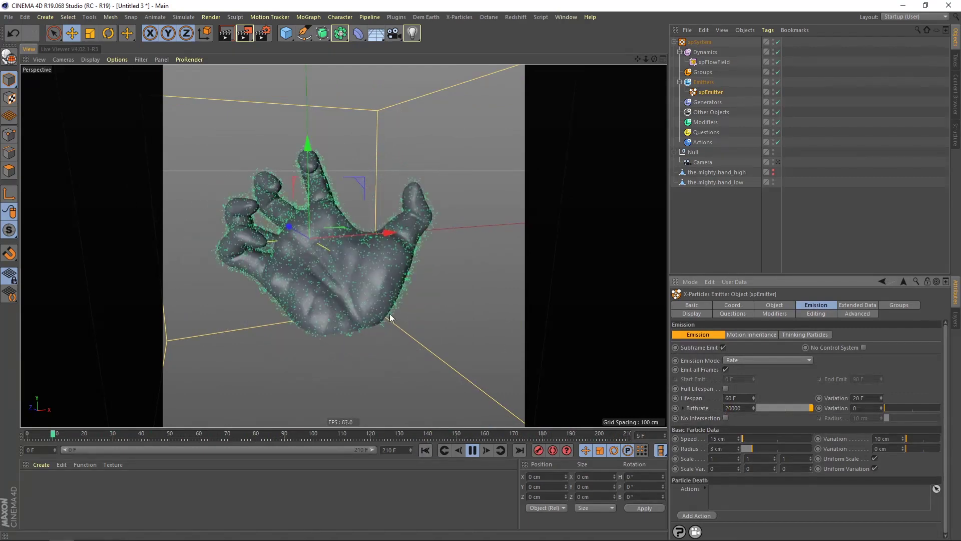
mouse_move(339, 269)
left_mouse_down("alt")
mouse_move(326, 268)
mouse_move(367, 276)
mouse_move(350, 279)
left_mouse_up("alt")
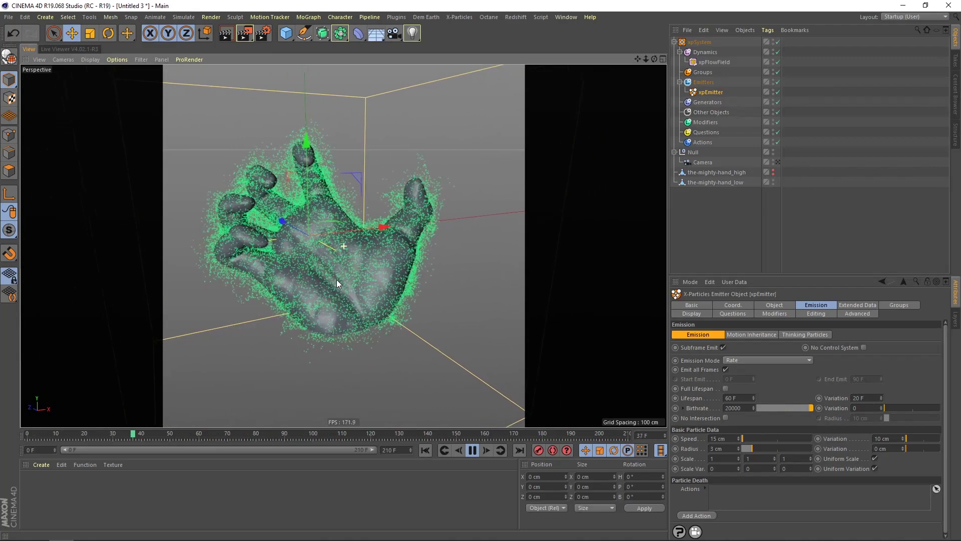
mouse_move(335, 279)
left_mouse_down("alt")
mouse_move(350, 280)
mouse_move(251, 243)
mouse_move(334, 266)
left_mouse_up("alt")
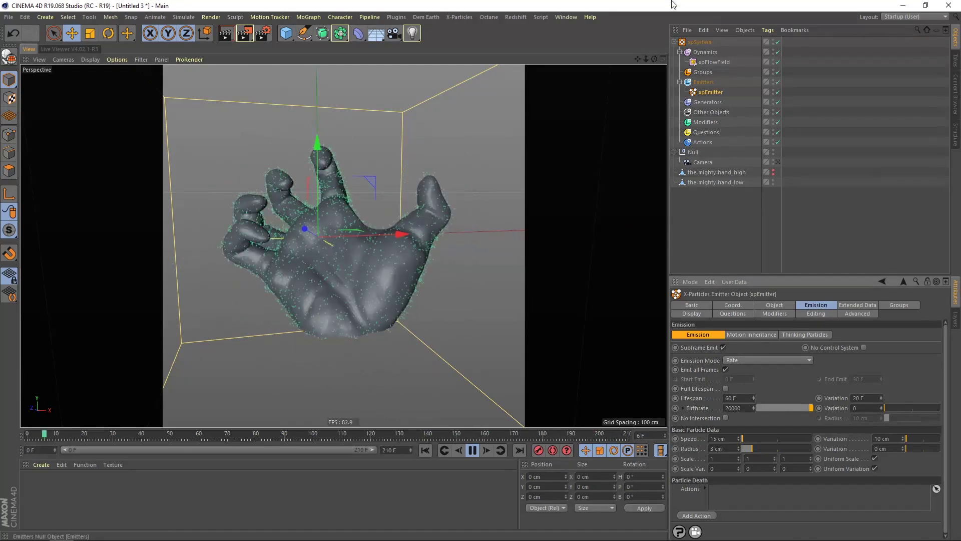
Stop and rewind the animation, set the xpFlowField's cell size to 5 cm, and replay the particle flow.
left_click(708, 61)
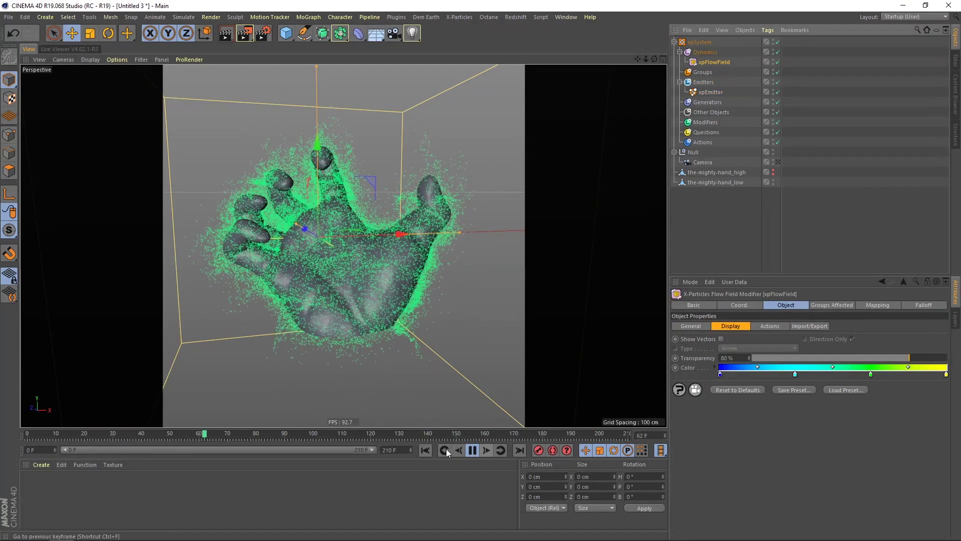
left_click(474, 450)
left_click(425, 450)
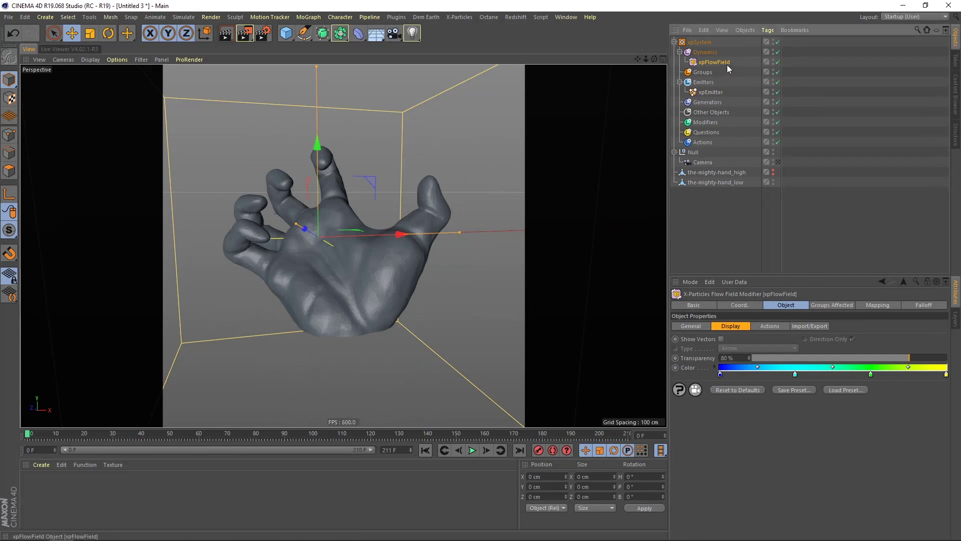
left_click(692, 326)
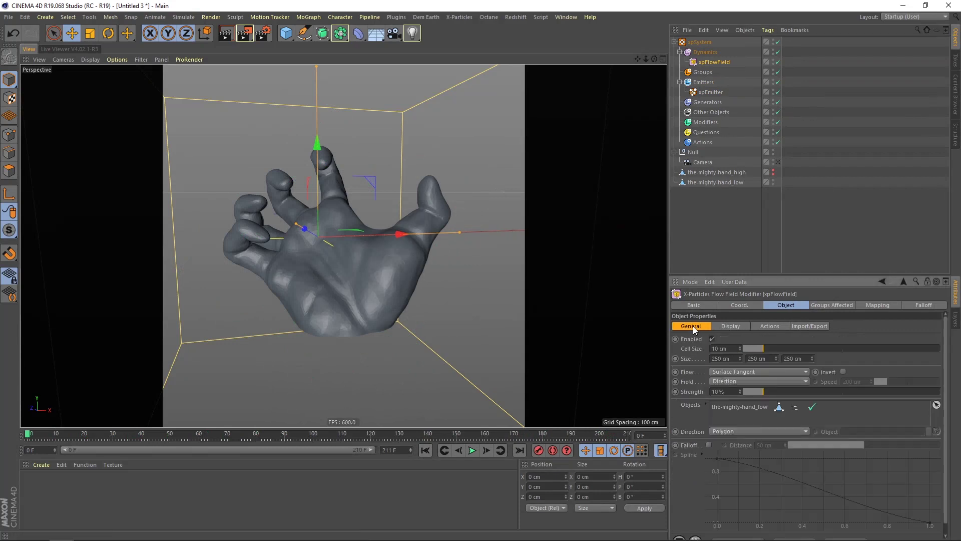
double_click(727, 348)
type("5")
key("Return")
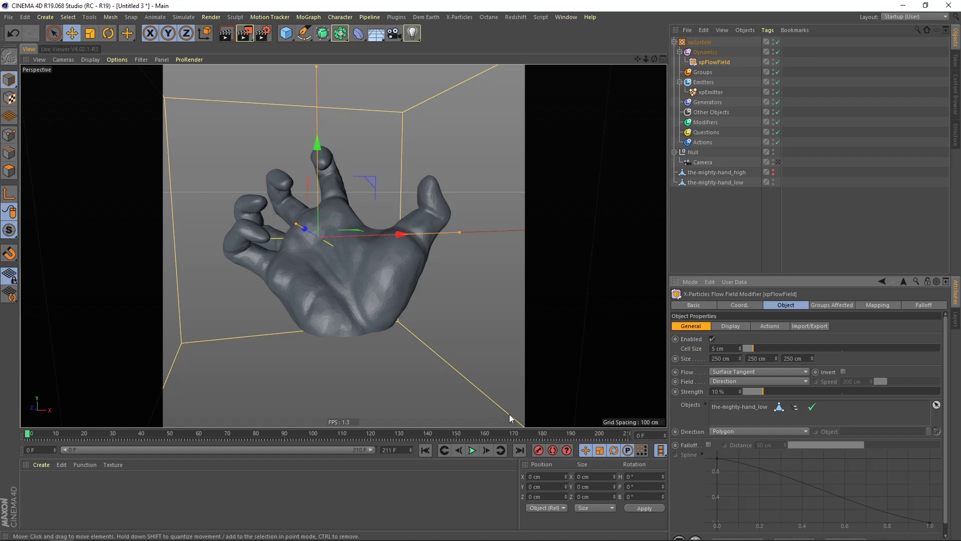
key("F8")
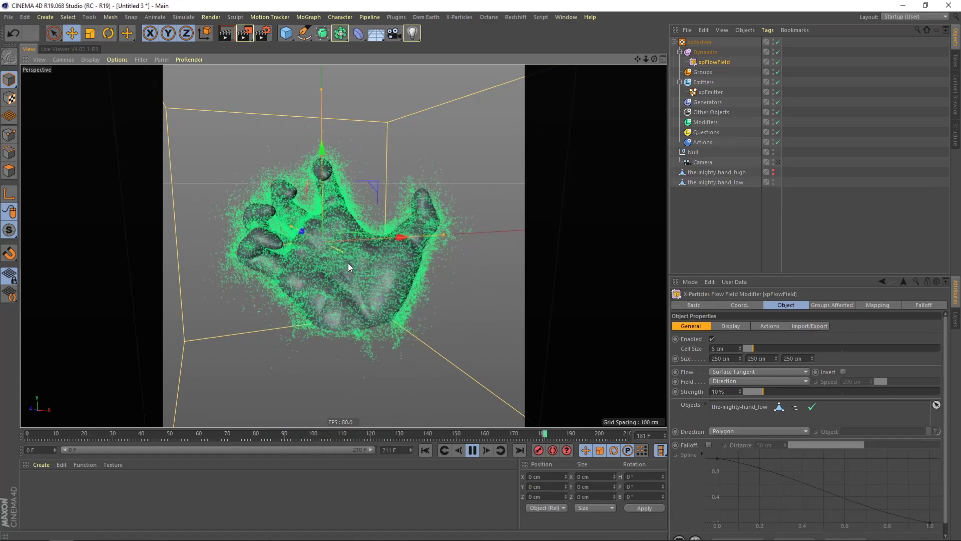
left_click_drag(344, 265, 324, 281, "alt")
right_click_drag(347, 282, 356, 282, "alt")
left_click_drag(395, 275, 388, 290, "alt")
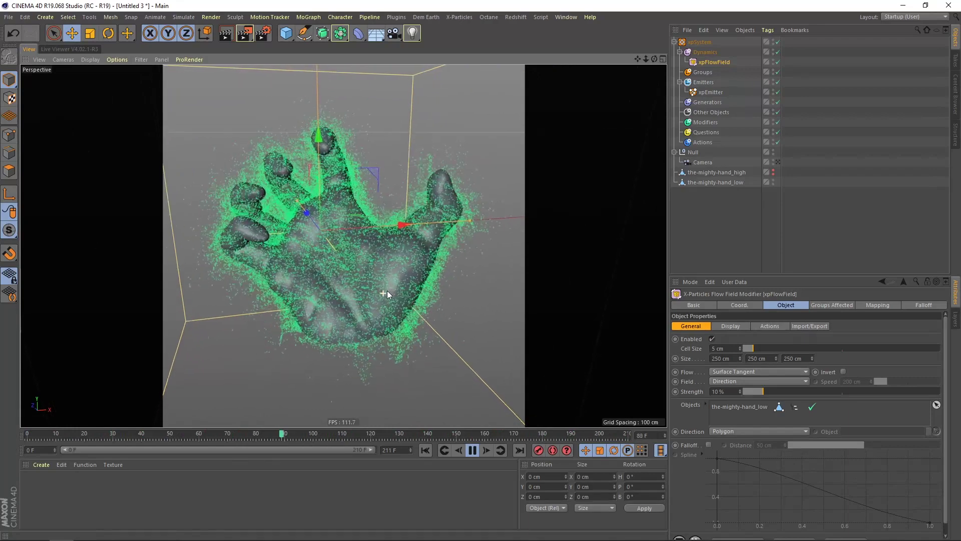
Raise the xpEmitter's birthrate to 100000.
left_click(711, 92)
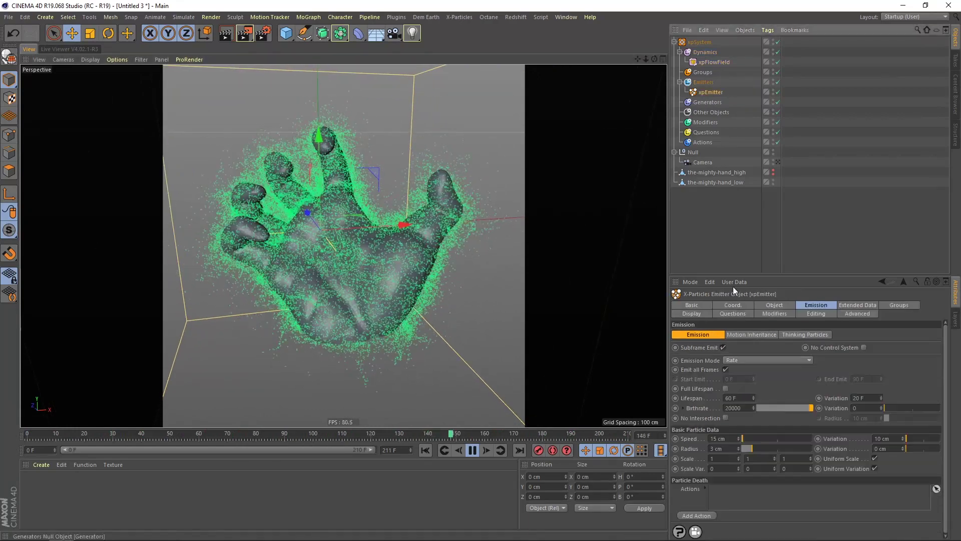
double_click(730, 410)
type("100000")
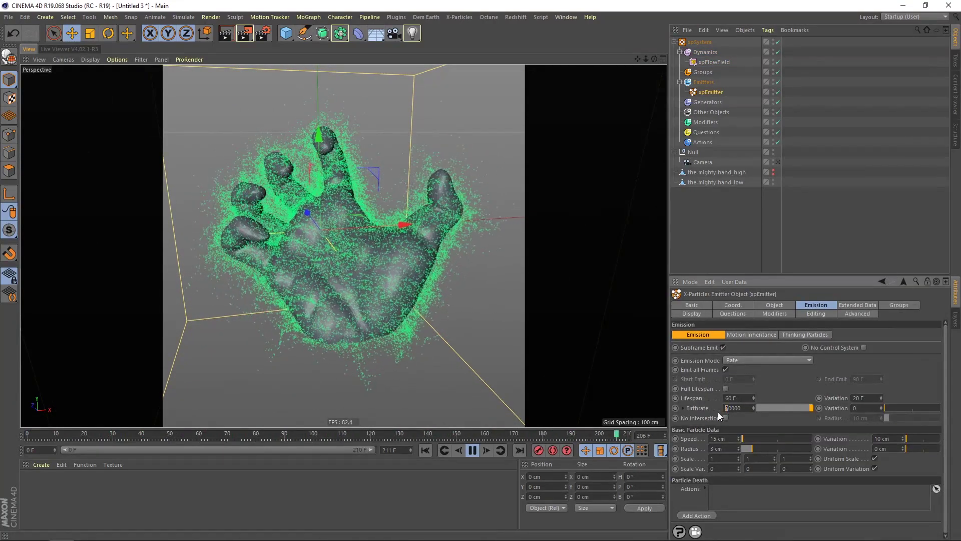
key("Return")
Replay the particle flow from the first frame, examine its density around the hand, and stop the playback.
left_click_drag(334, 293, 392, 345, "alt")
left_click(425, 450)
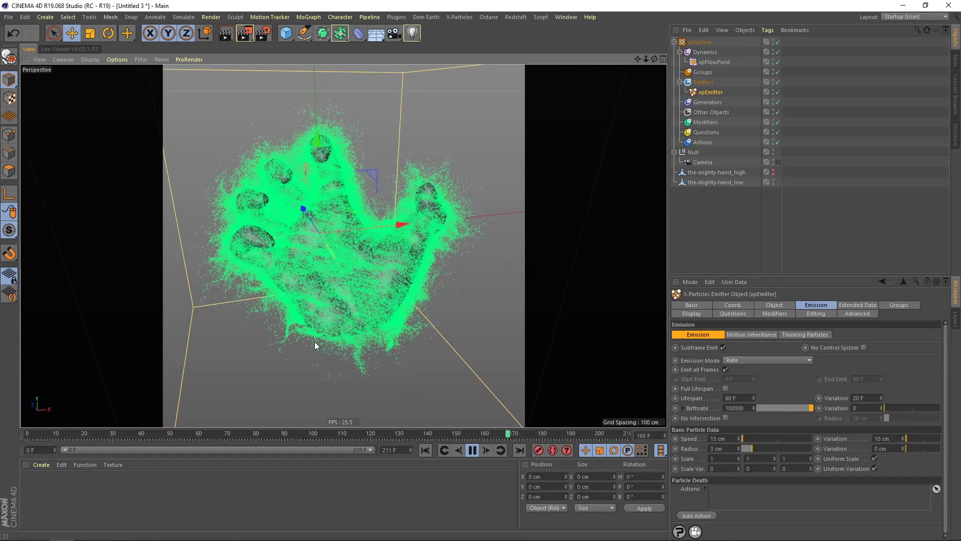
mouse_move(375, 274)
left_mouse_down("alt")
mouse_move(298, 255)
mouse_move(375, 280)
left_mouse_up("alt")
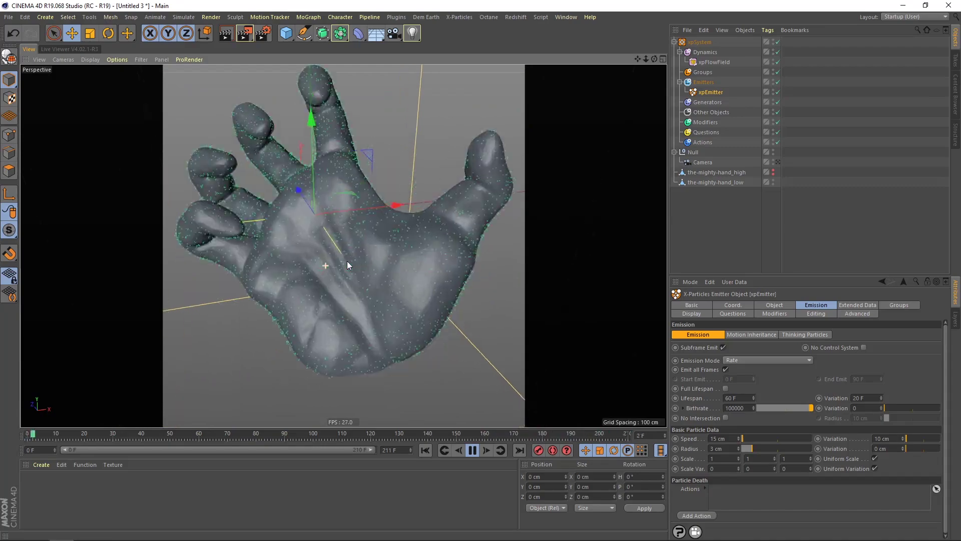
mouse_move(383, 263)
left_mouse_down("alt")
mouse_move(356, 276)
mouse_move(366, 260)
left_mouse_up("alt")
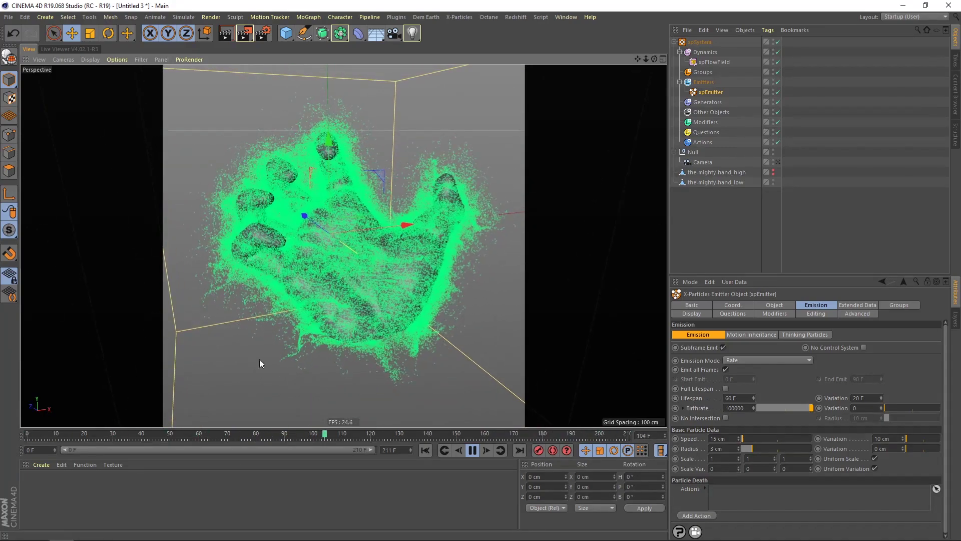
left_click(472, 450)
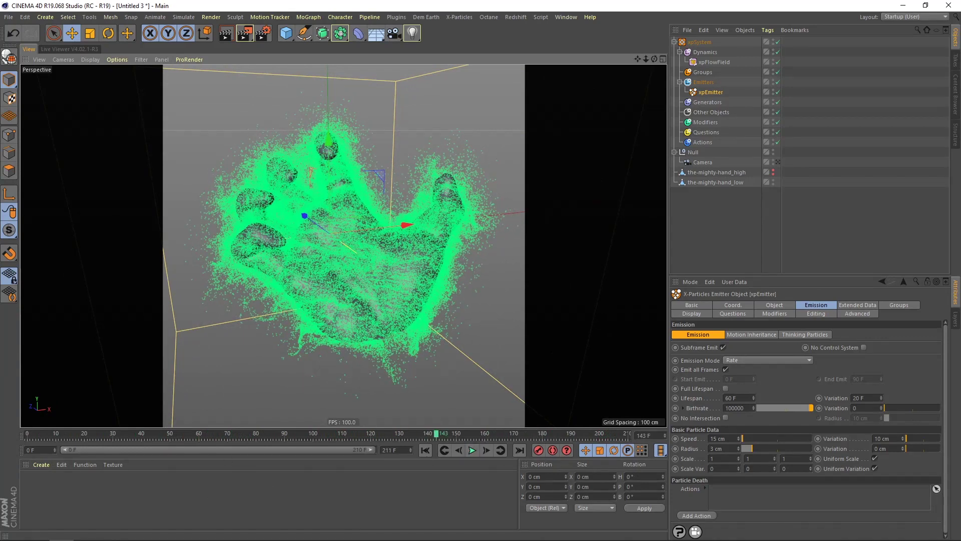
Create a new standard material.
left_click(311, 344)
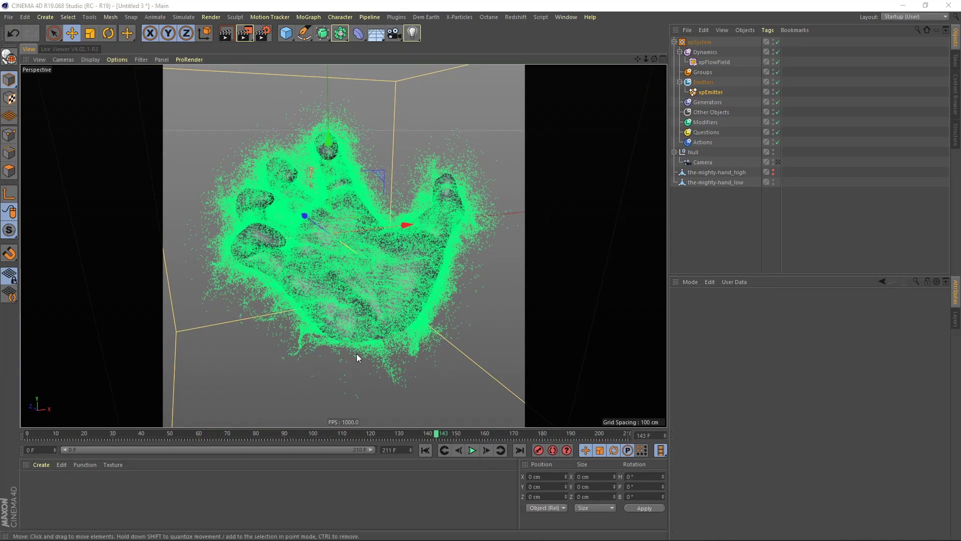
double_click(165, 497)
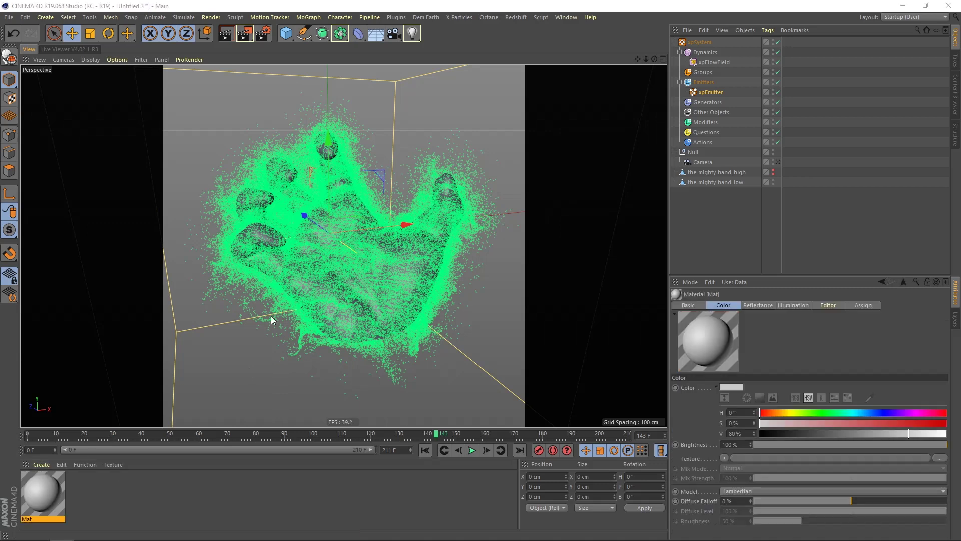
Set the xpEmitter to emit from the hand's Polygon Area and replay the animation to check the particle distribution.
left_click(723, 93)
left_click(774, 305)
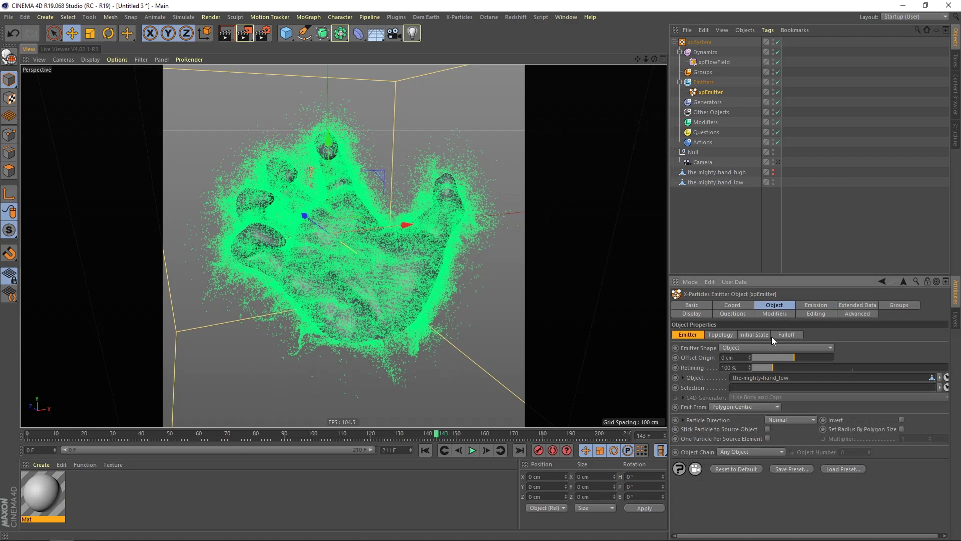
left_click(742, 407)
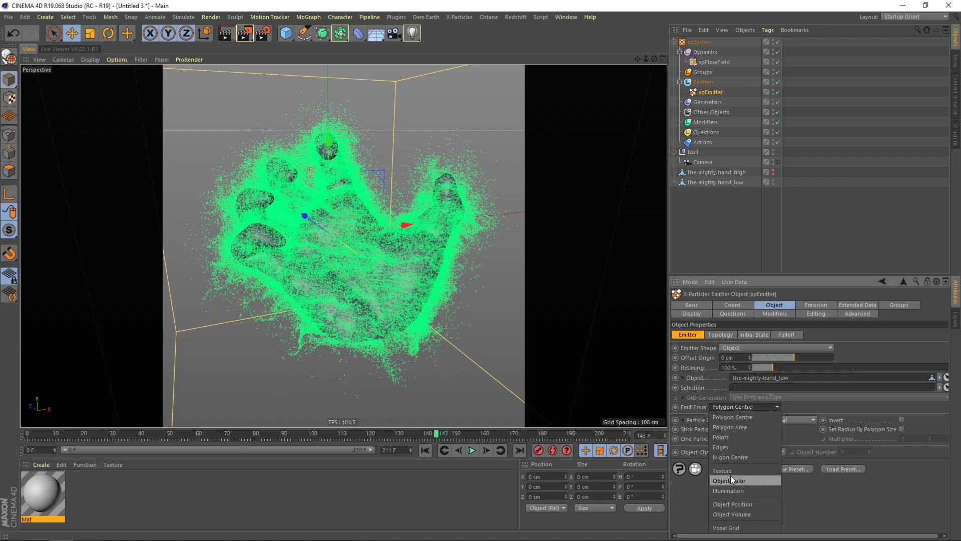
left_click(746, 425)
left_click(425, 450)
left_click(472, 450)
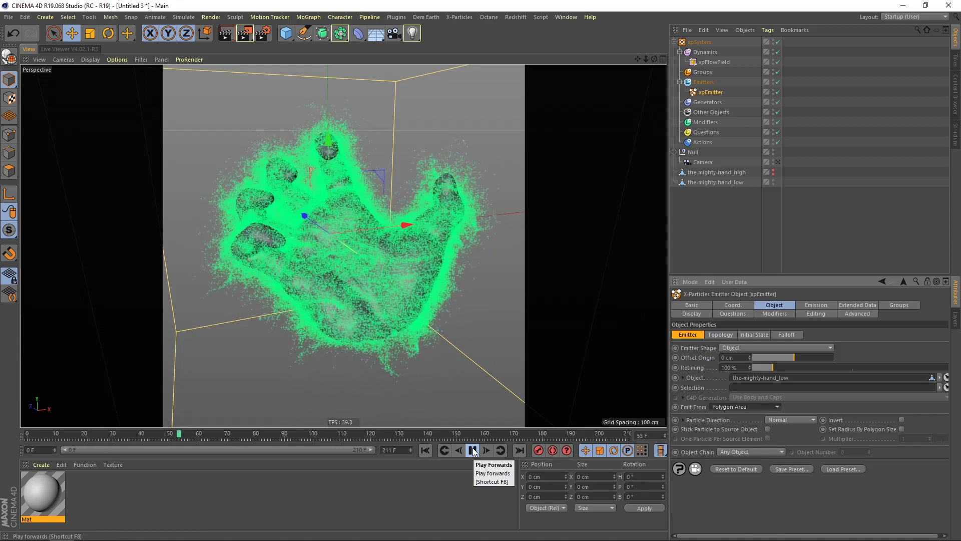
left_click(473, 450)
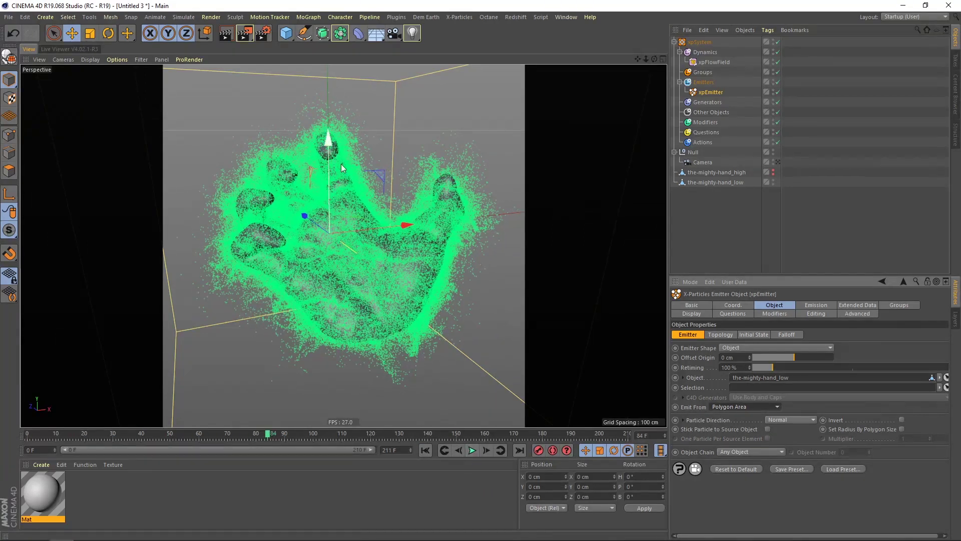
left_click(756, 406)
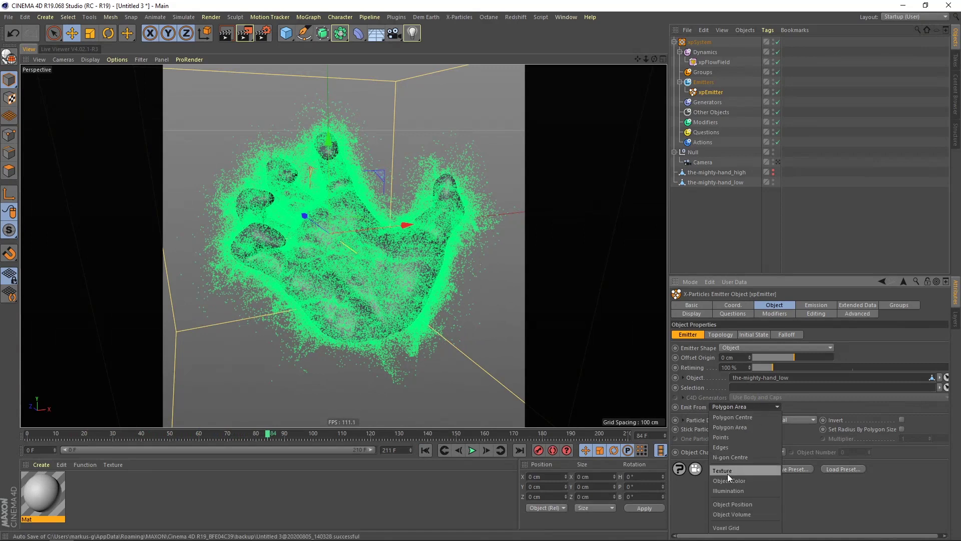
left_click(360, 496)
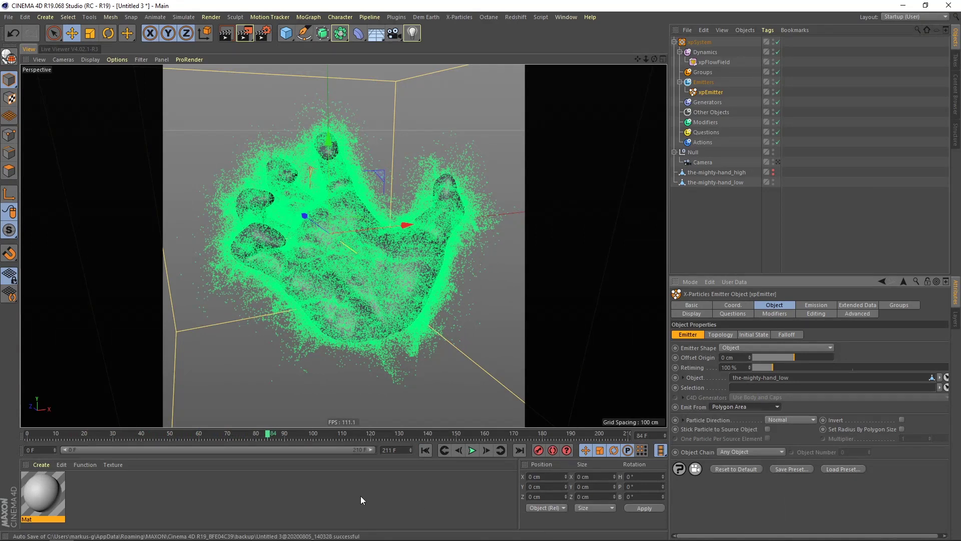
Make the new material luminance-only by enabling its Luminance channel and disabling Color and Reflectance.
double_click(53, 495)
left_click_drag(911, 114, 387, 82)
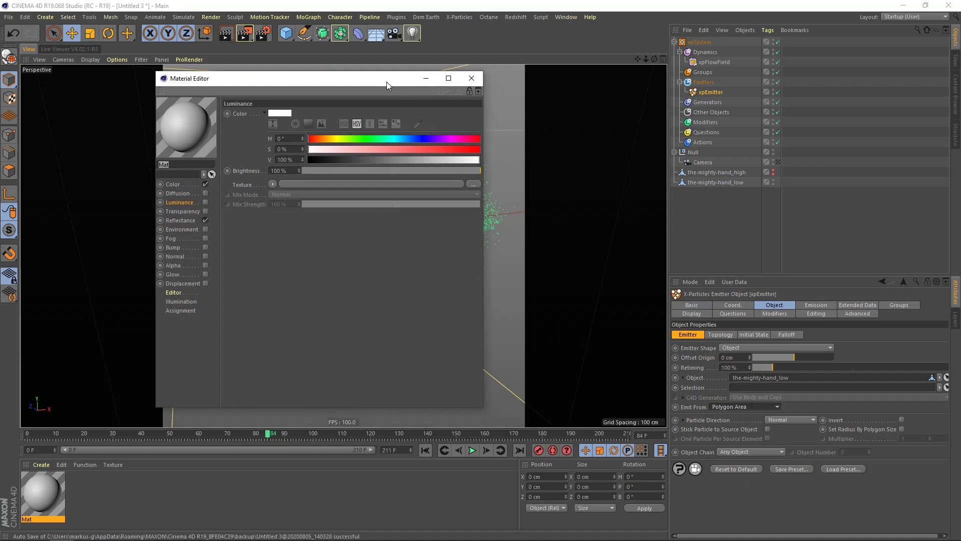
left_click(205, 202)
left_click(205, 185)
left_click(205, 220)
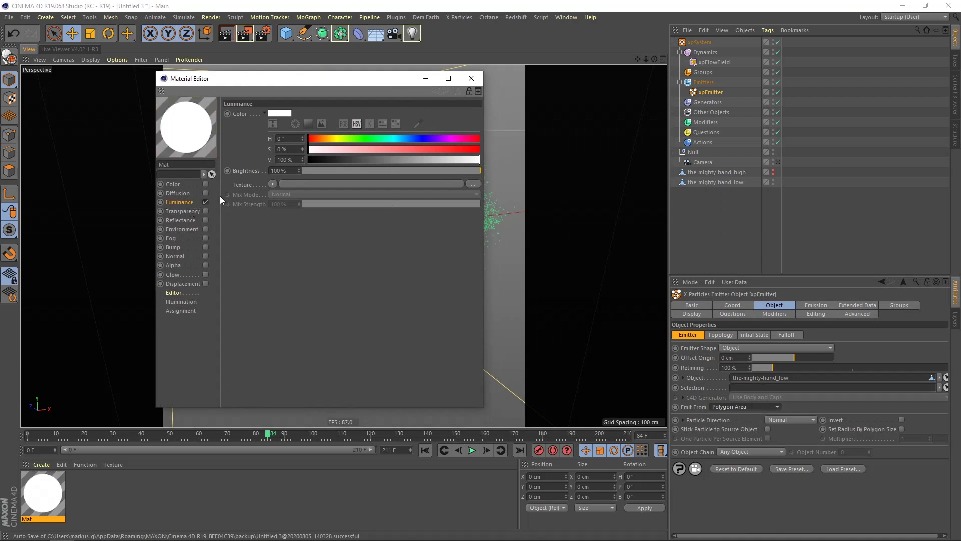
Load a Noise shader as the material's luminance texture and set the noise contrast to 100%.
left_click(273, 184)
left_click(275, 299)
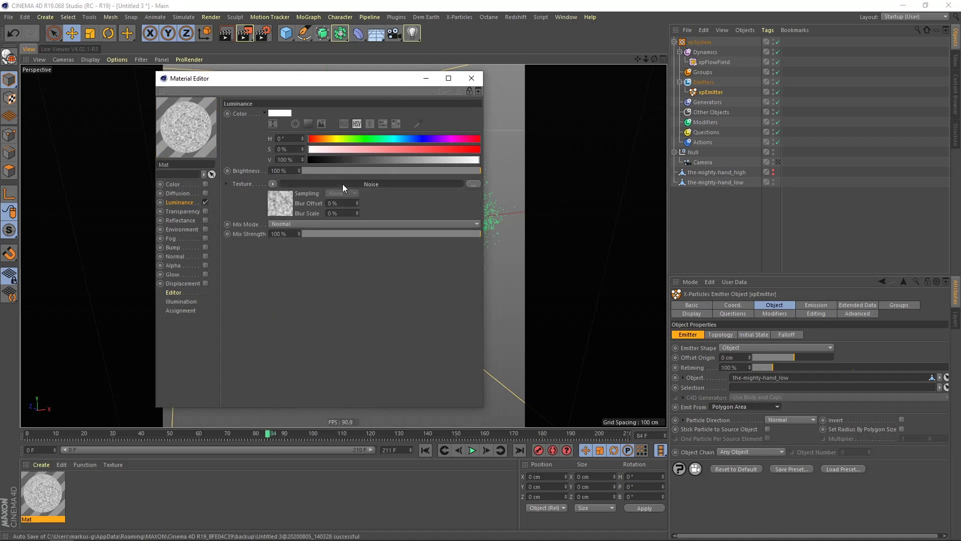
left_click(343, 184)
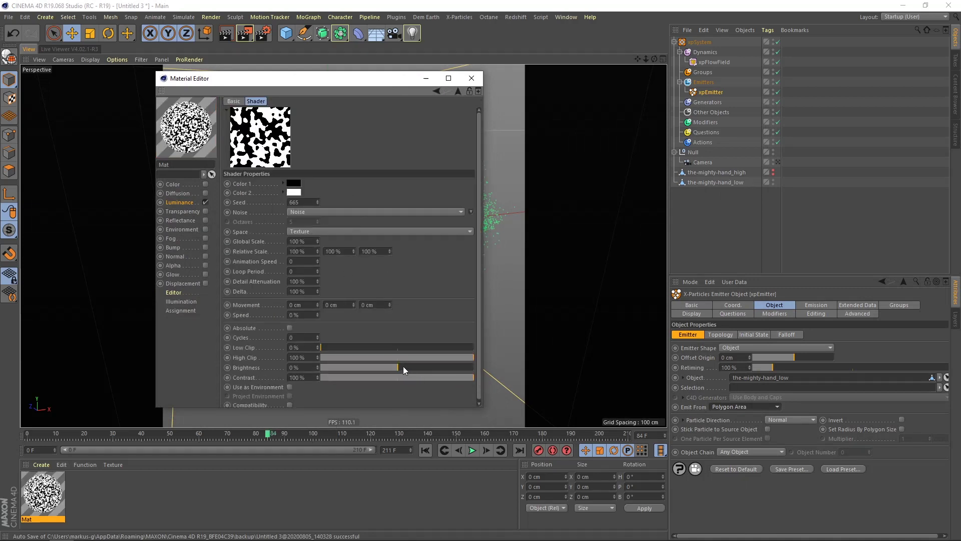
left_click_drag(325, 79, 693, 193)
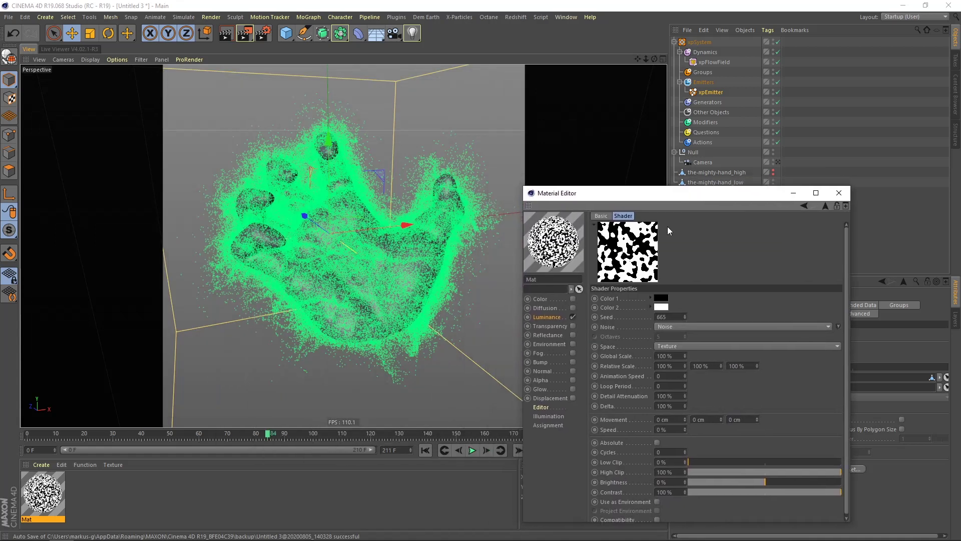
Rewind the animation to frame 0 and apply the noise material to the-mighty-hand_low.
left_click(424, 451)
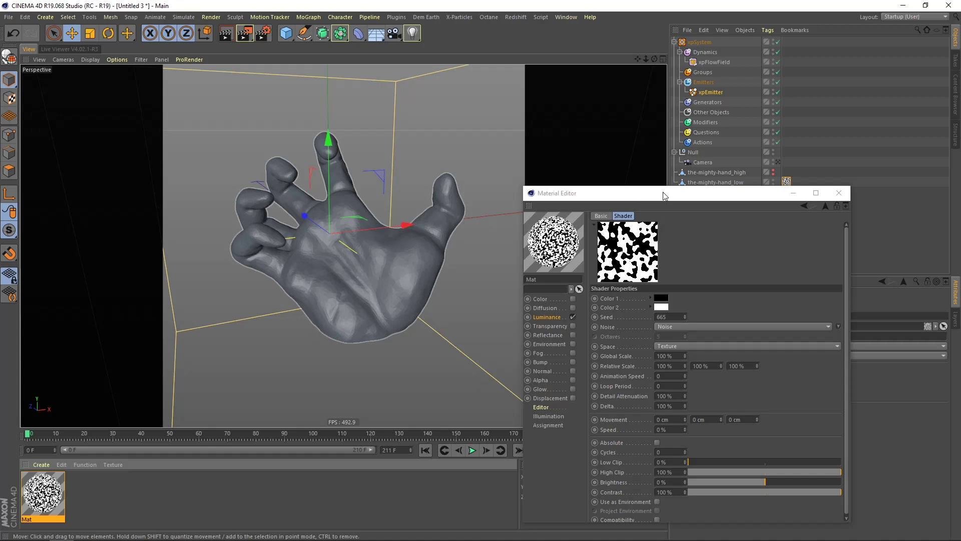
left_click_drag(663, 197, 437, 263)
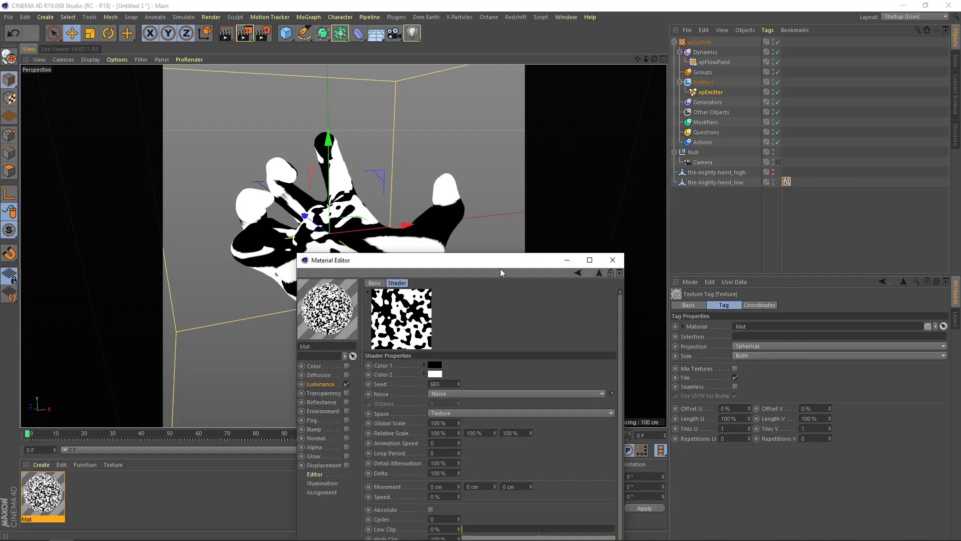
left_click_drag(495, 265, 537, 77)
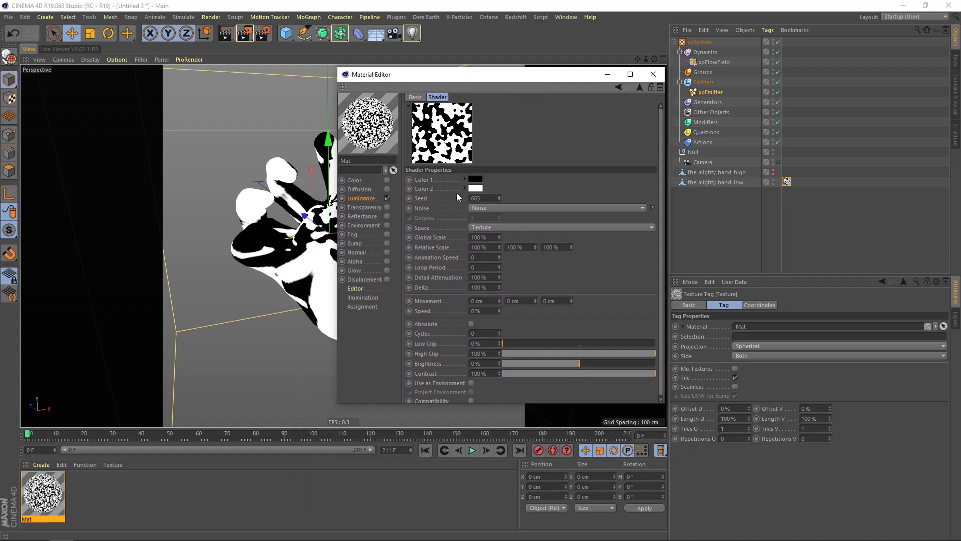
left_click_drag(424, 77, 457, 242)
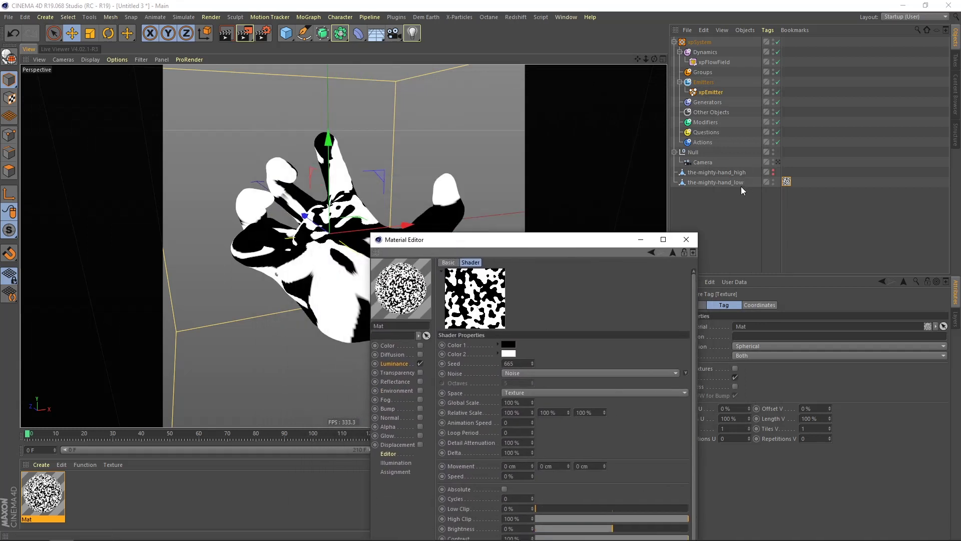
Generate UVW coordinates for the-mighty-hand_low from its spherically projected texture tag.
left_click(726, 183)
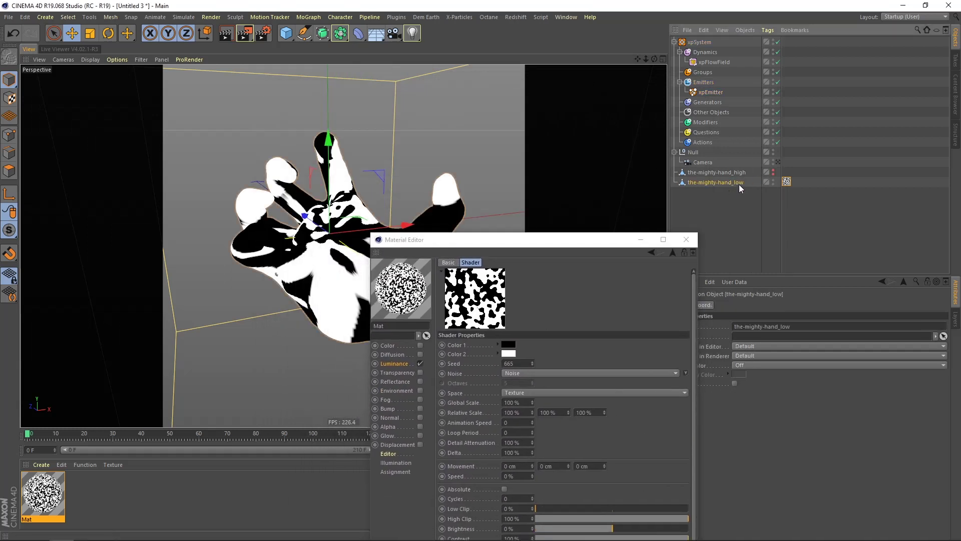
left_click(787, 182)
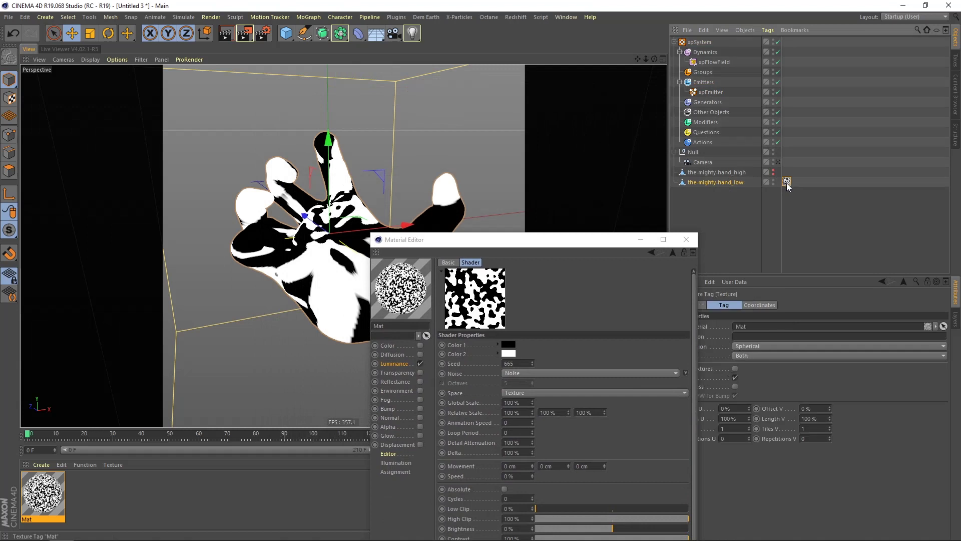
right_click(737, 182)
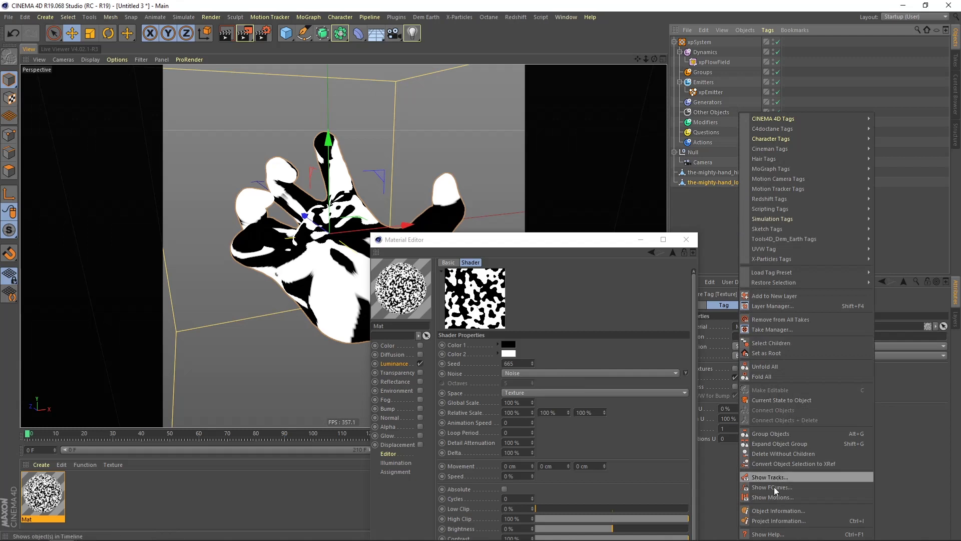
left_click(892, 398)
right_click(786, 183)
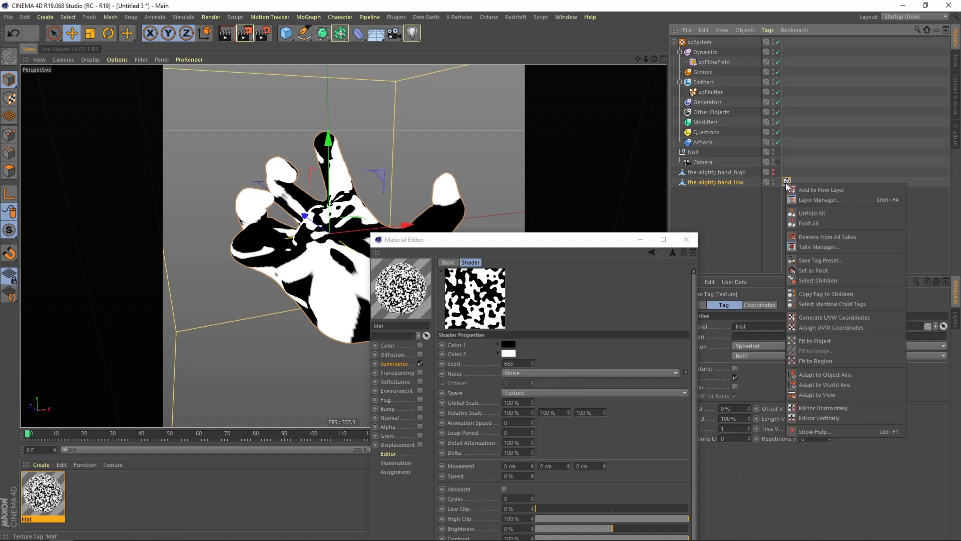
left_click(831, 319)
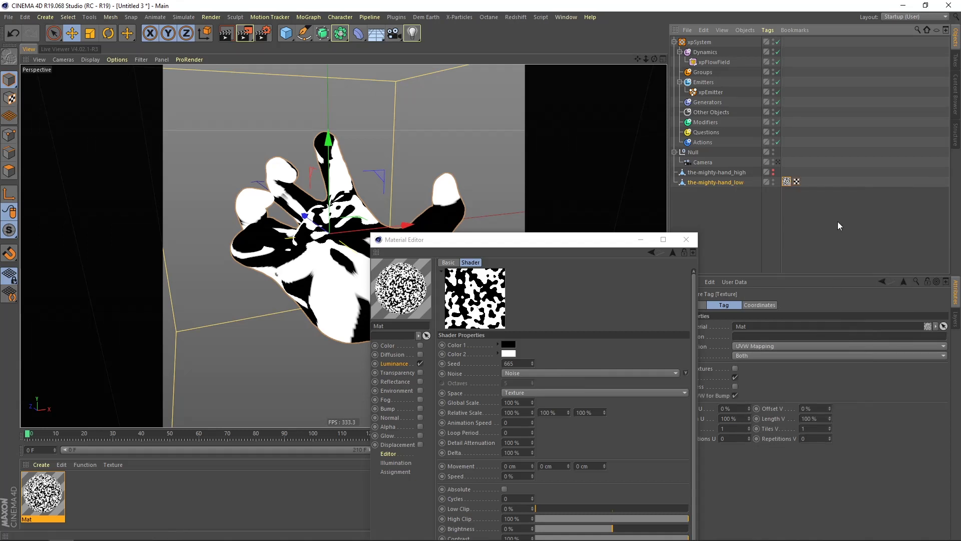
Reopen the noise material's settings and render the view to check how the noise covers the hand.
double_click(798, 182)
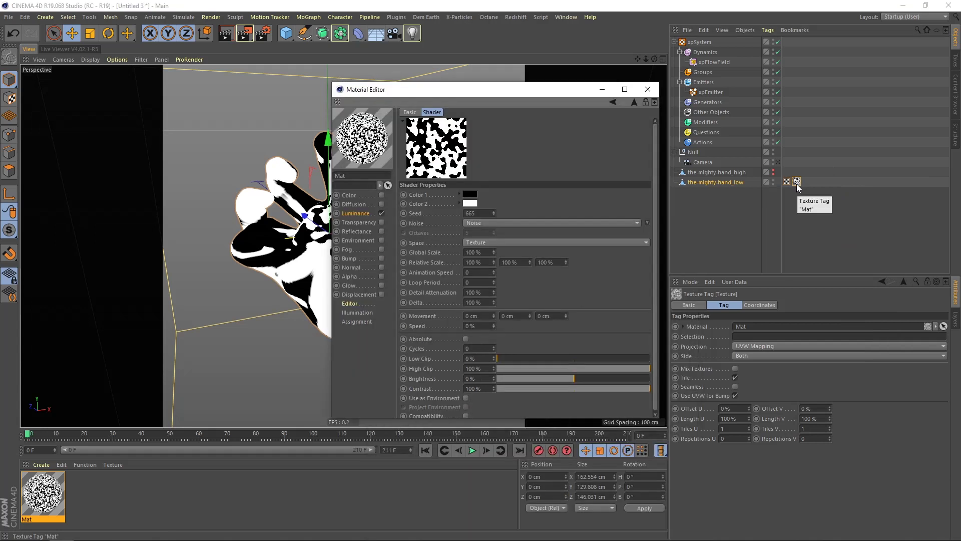
left_click_drag(436, 93, 596, 97)
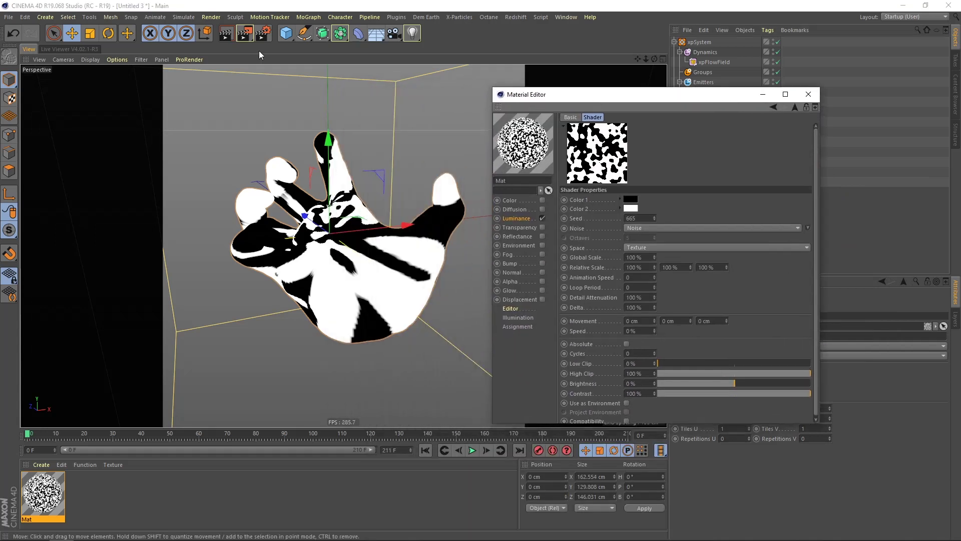
left_click(226, 34)
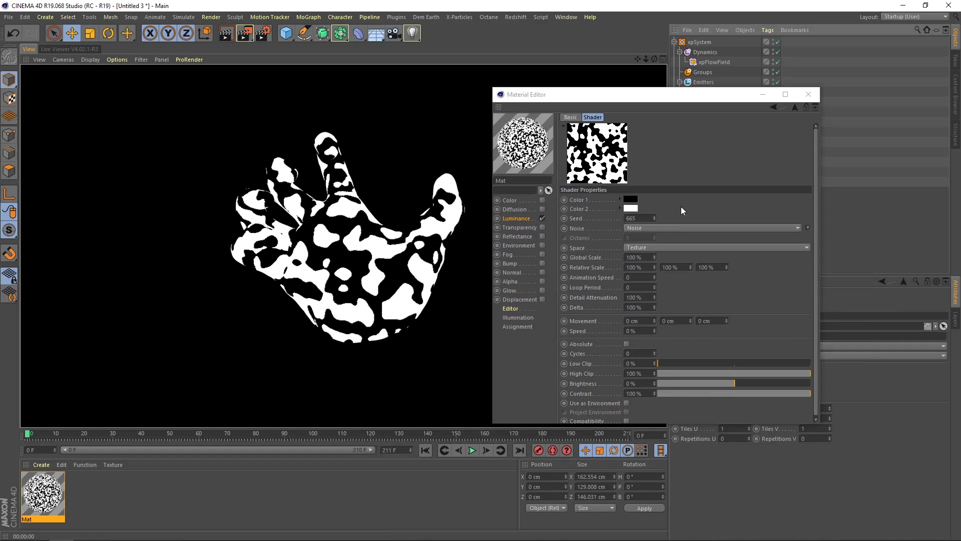
left_click(318, 243)
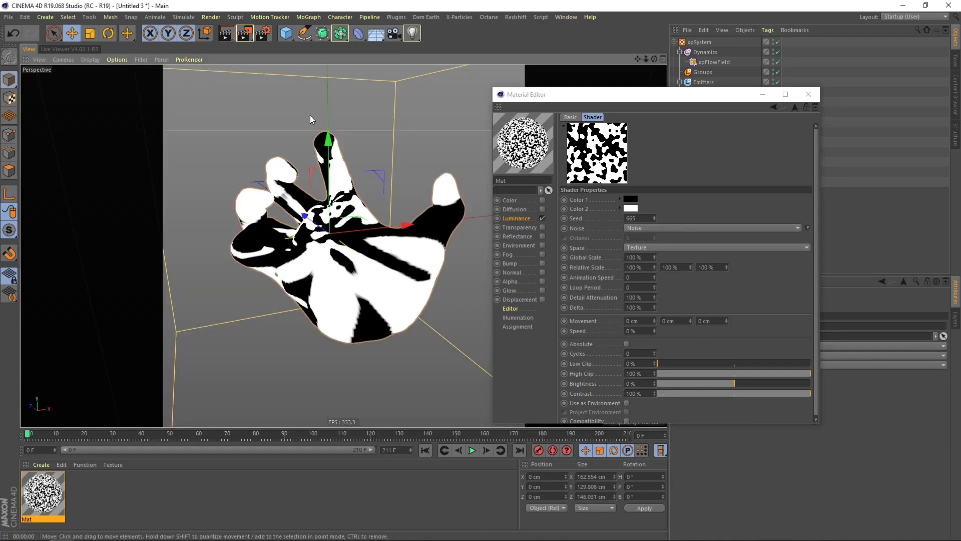
left_click(229, 35)
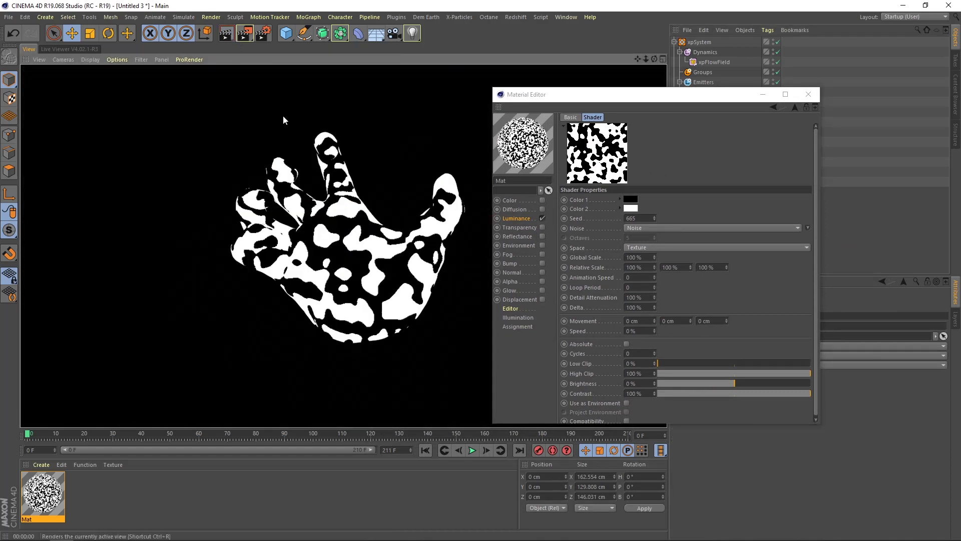
left_click(388, 181)
Switch the noise shader's space to UV (2D) and render the view again.
left_click(645, 248)
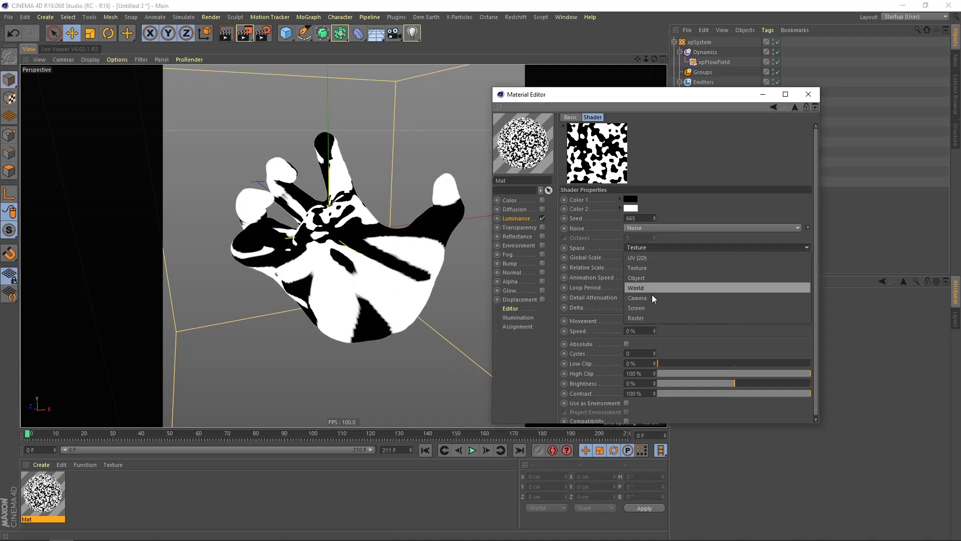
left_click(644, 258)
left_click(226, 33)
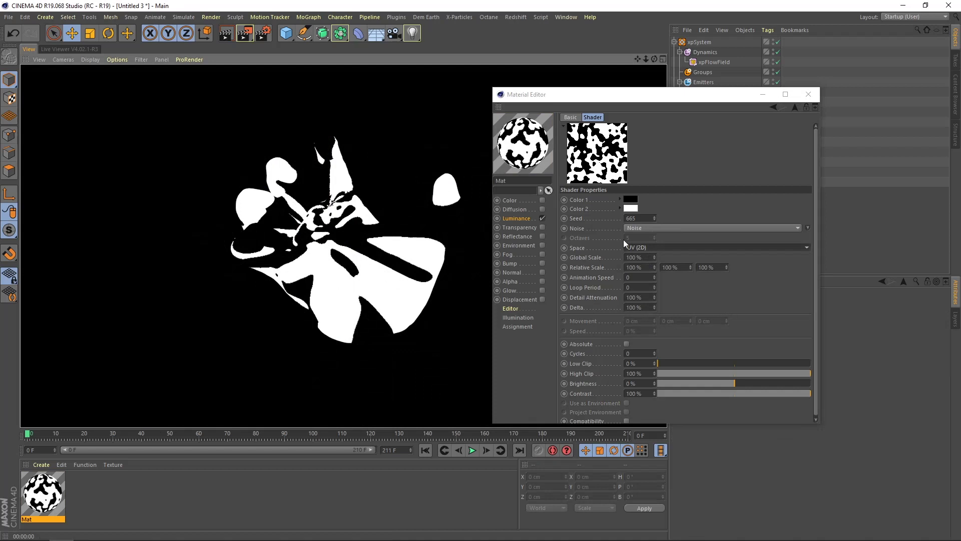
Set the noise shader's global scale to 50% and render the view to check the finer pattern.
left_click(648, 259)
type("50")
key("Return")
left_click(227, 37)
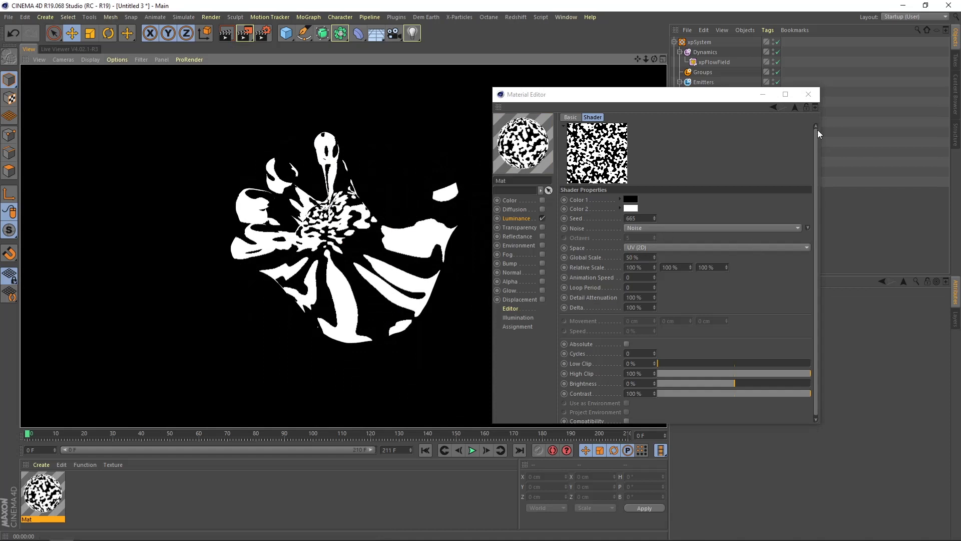
left_click(808, 94)
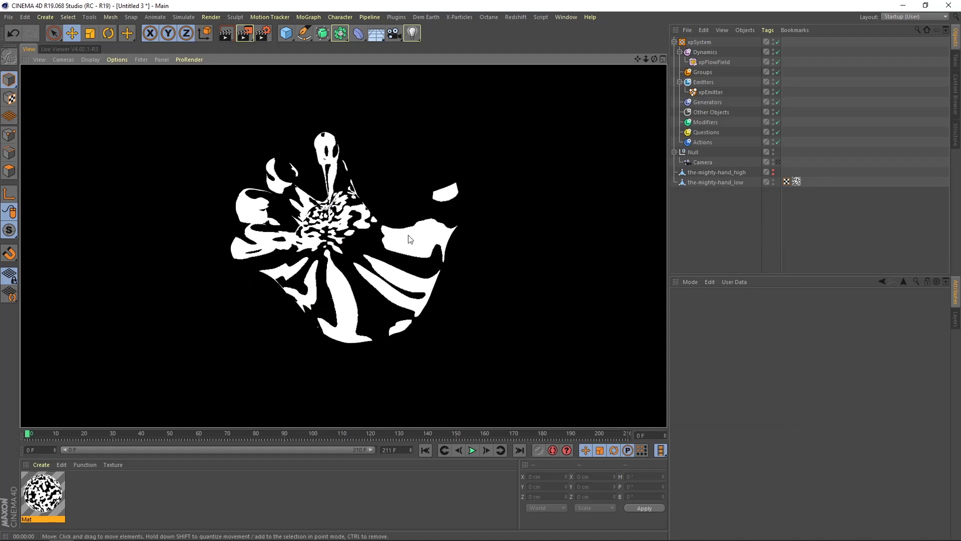
Reopen the noise material's luminance shader and lower its brightness to -17%.
left_click(55, 477)
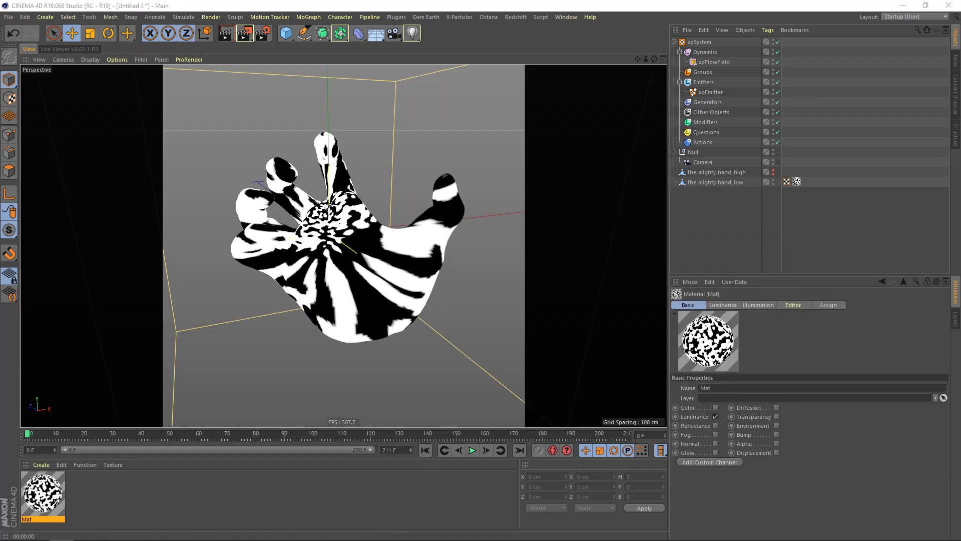
double_click(55, 477)
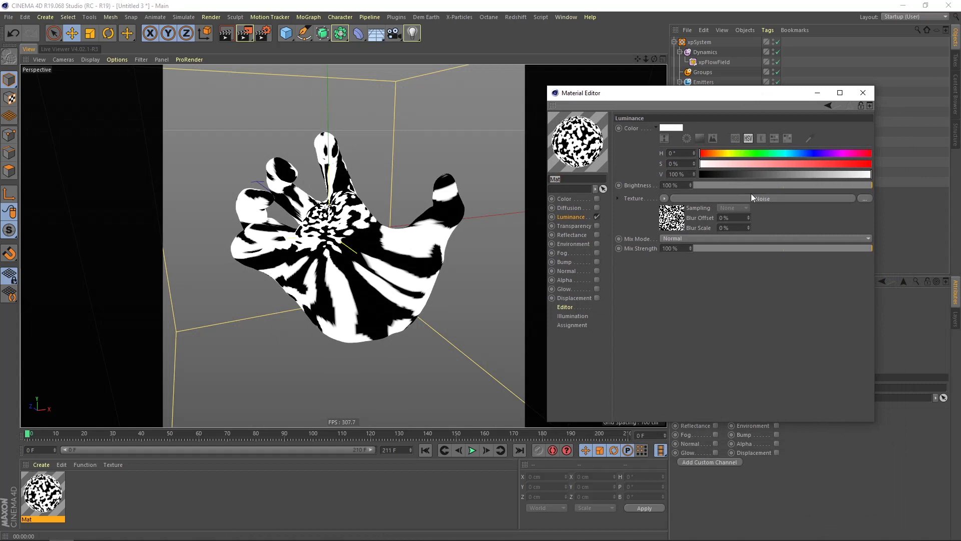
left_click(751, 198)
left_click_drag(785, 382, 781, 382)
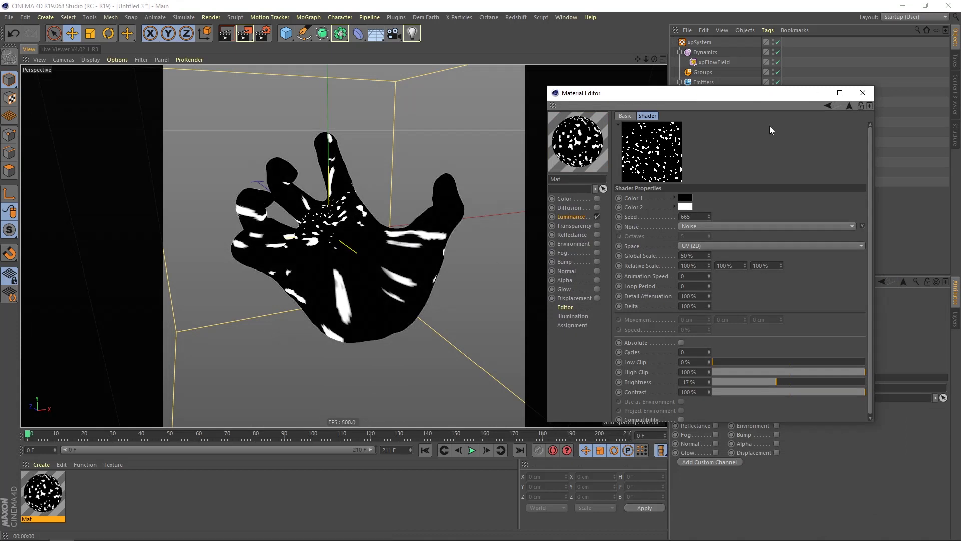
left_click(859, 97)
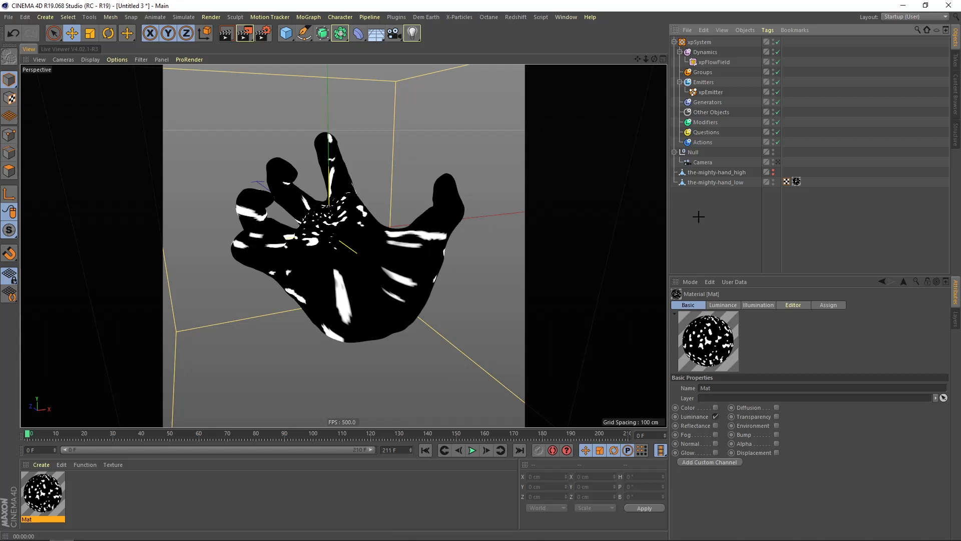
Set xpEmitter to emit from Texture and assign the noise texture tag of the-mighty-hand_low as its source.
left_click(714, 92)
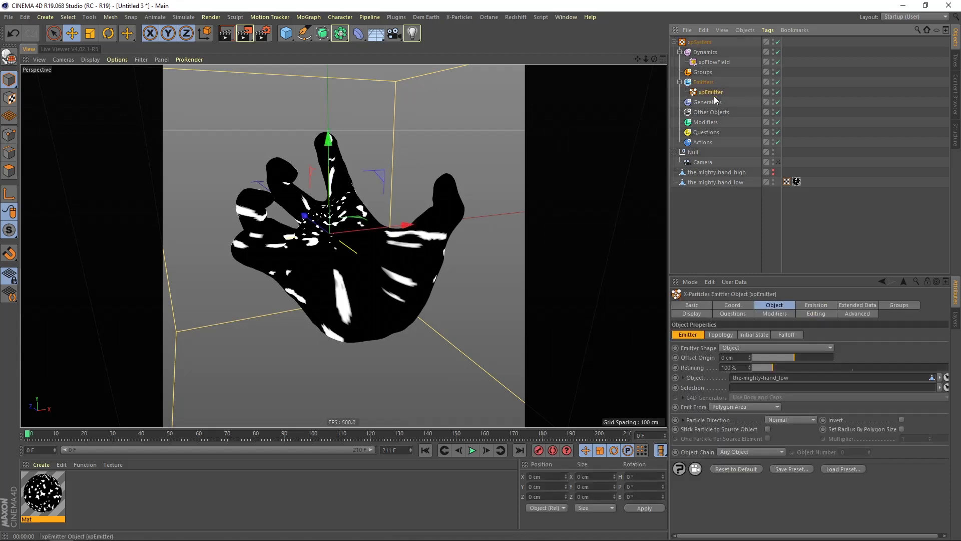
left_click(736, 407)
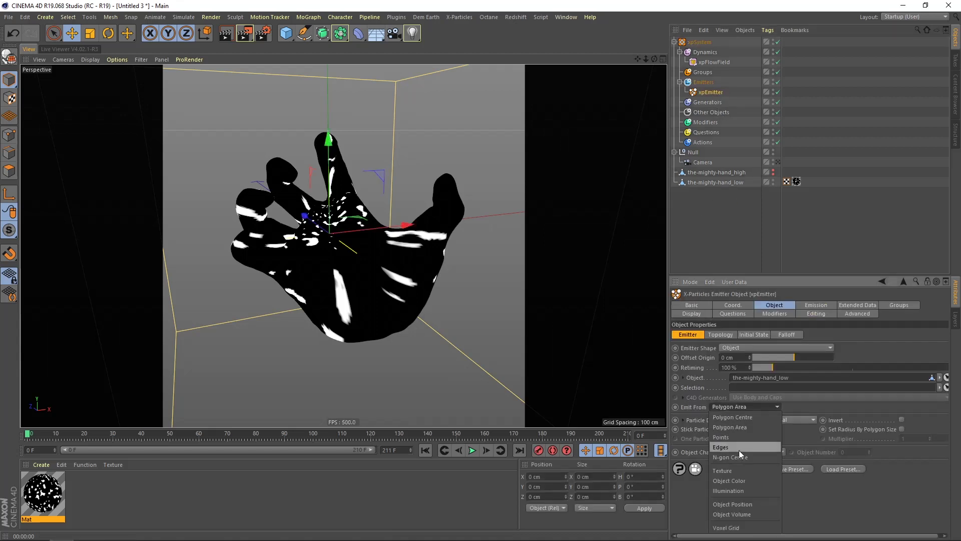
left_click(722, 473)
left_click(721, 334)
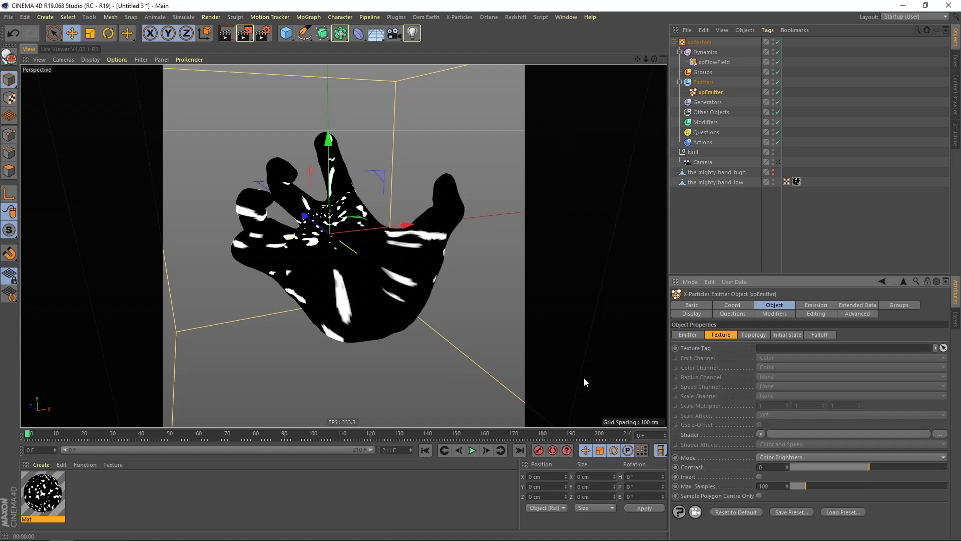
left_click_drag(796, 181, 772, 356)
Set the emitter's color channel to None and its emit channel to Luminance.
left_click(764, 369)
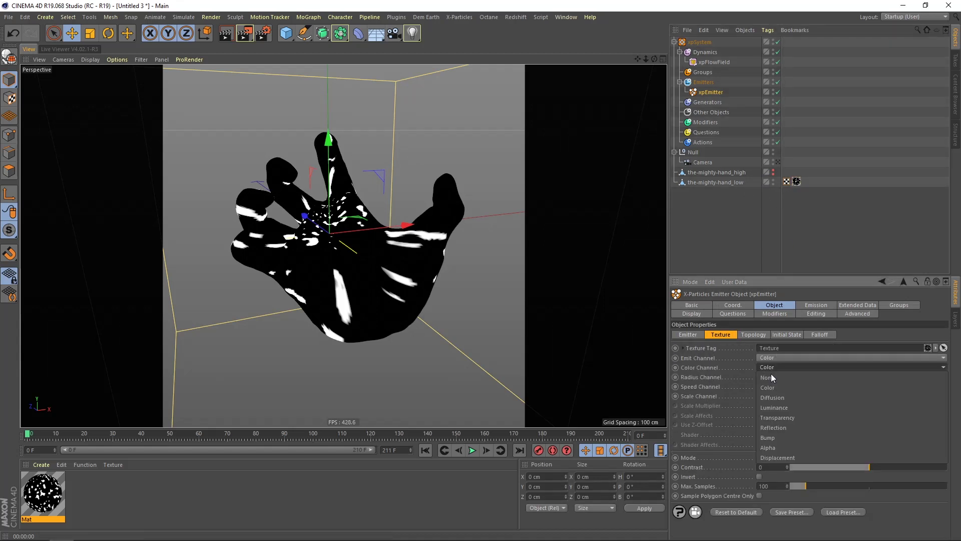
left_click(773, 382)
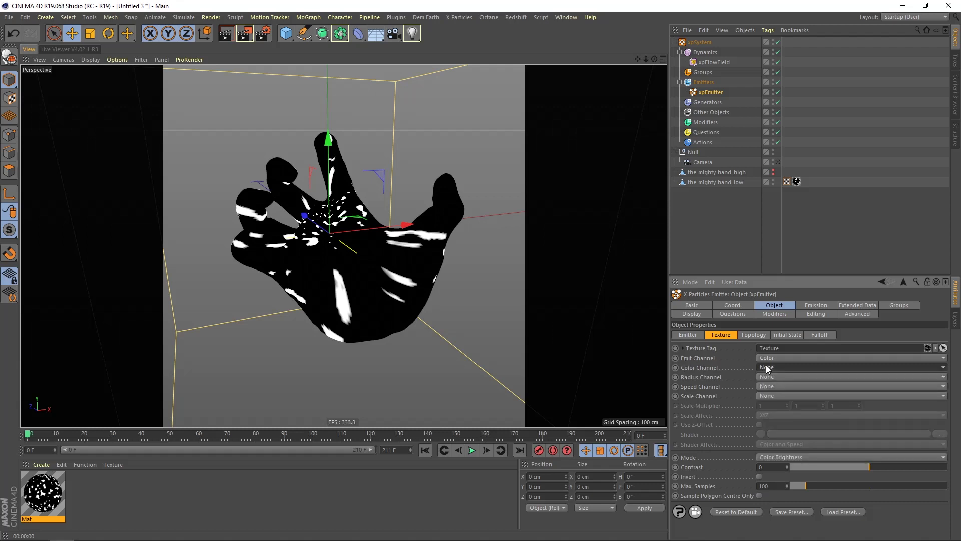
left_click(772, 357)
left_click(780, 398)
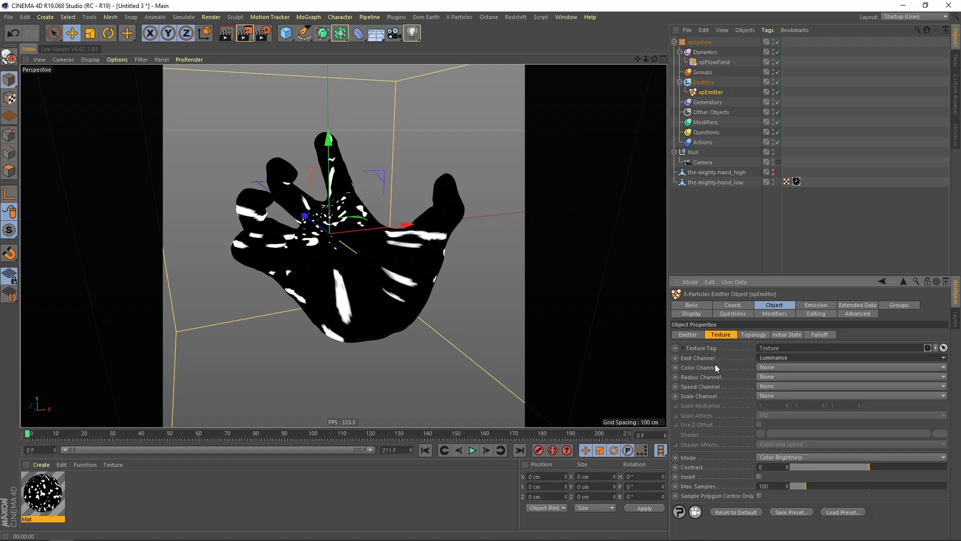
Play the simulation to check the particle emission from the noise texture.
left_click(472, 451)
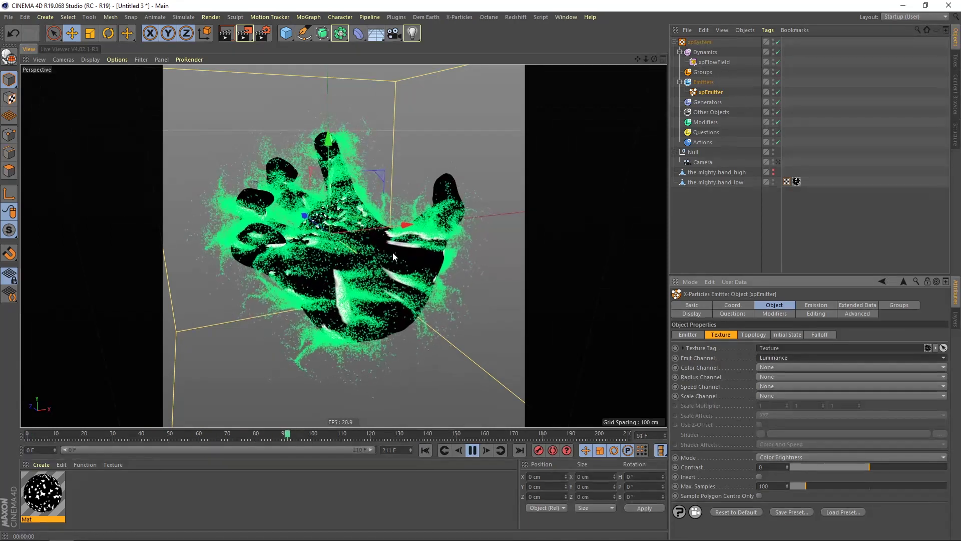
left_click(720, 225)
left_click(471, 450)
Create a second material, apply it to the-mighty-hand_low over the noise texture, and play the simulation.
double_click(317, 483)
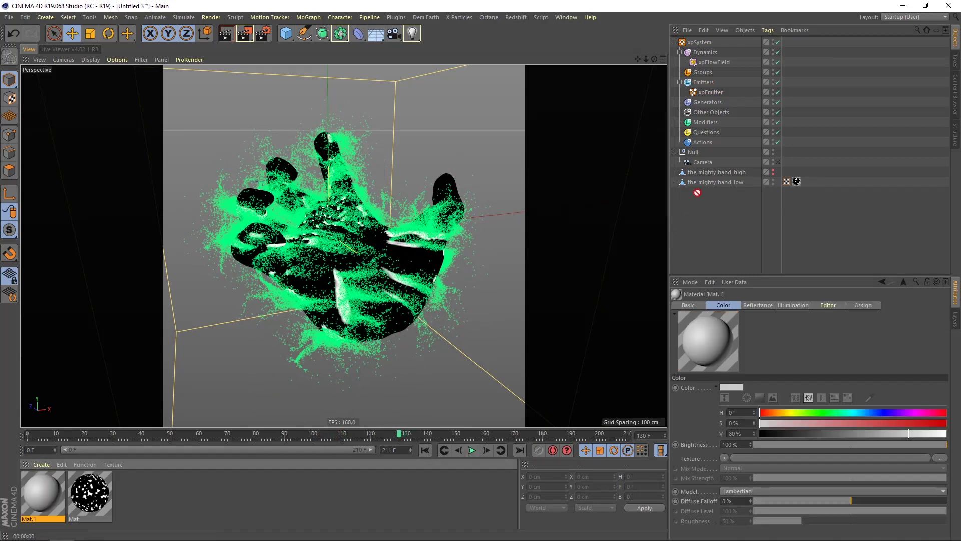
left_click_drag(717, 182, 718, 182)
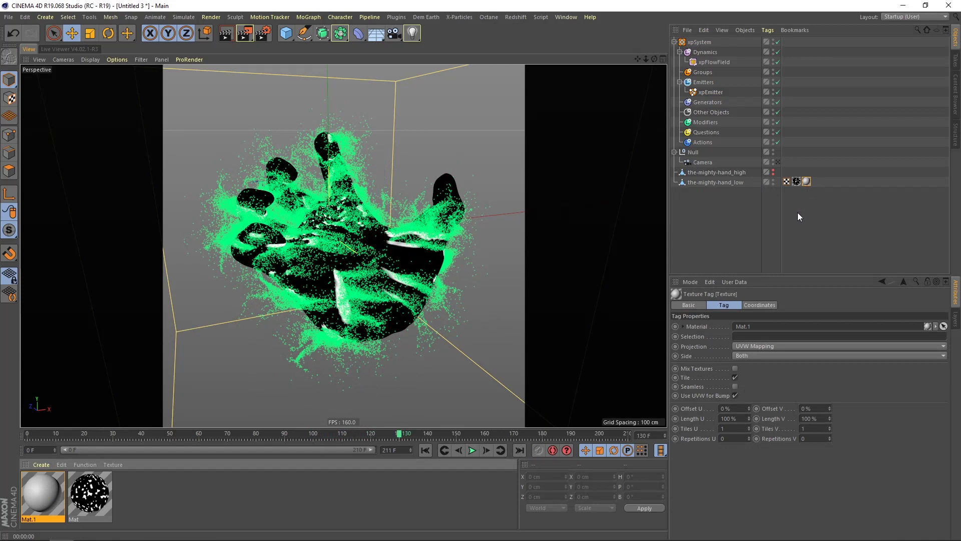
left_click(472, 450)
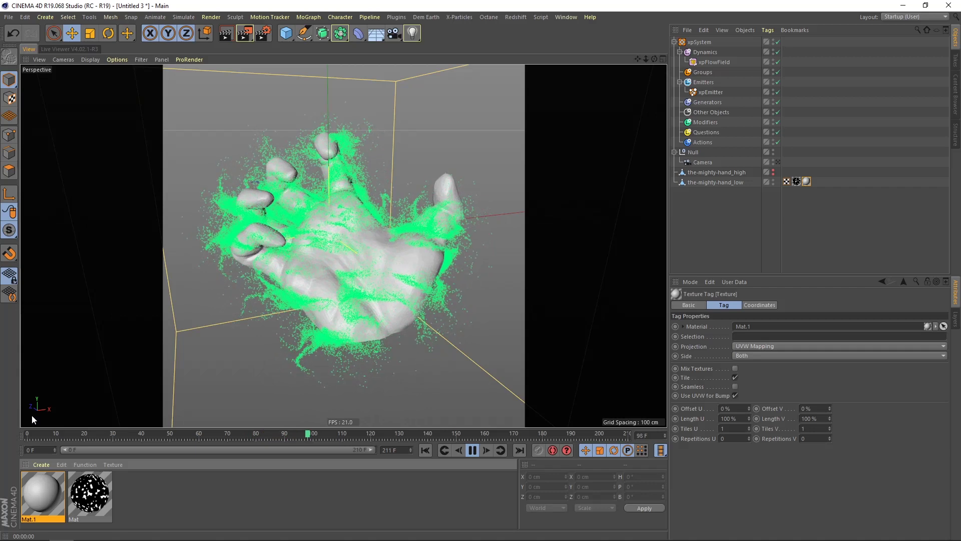
Darken the Mat.1 material's color to a value of 4%, turn off its reflectance, and stop the playback.
double_click(28, 483)
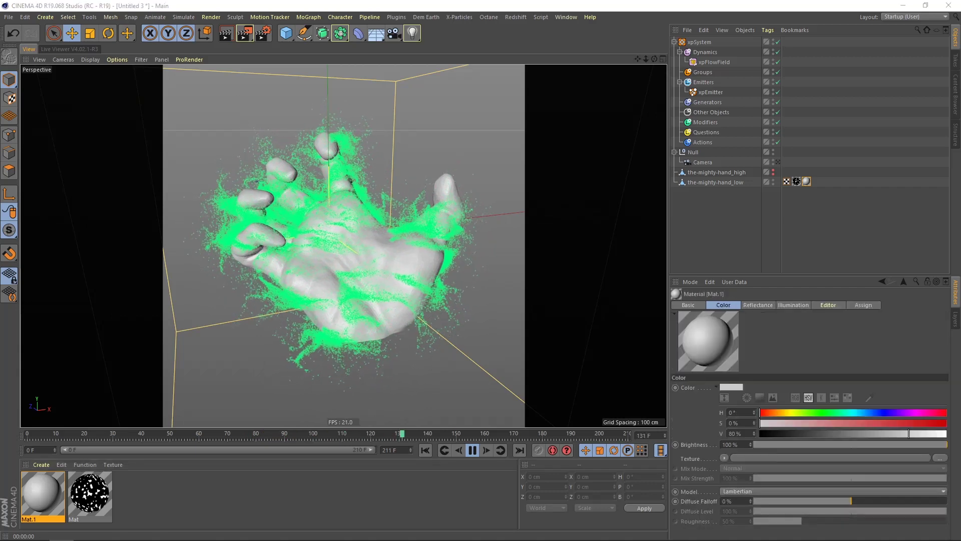
left_click_drag(795, 127, 777, 119)
left_click(704, 195)
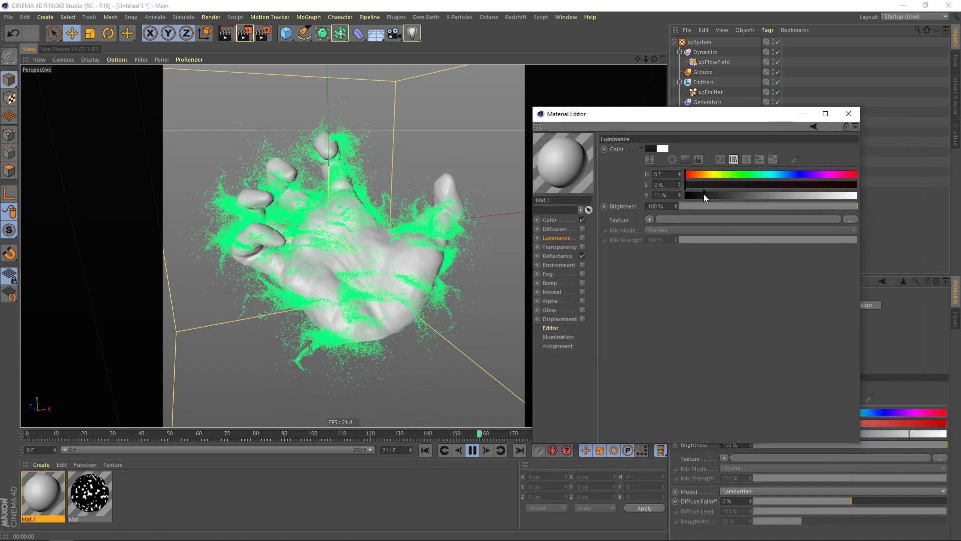
left_click(551, 220)
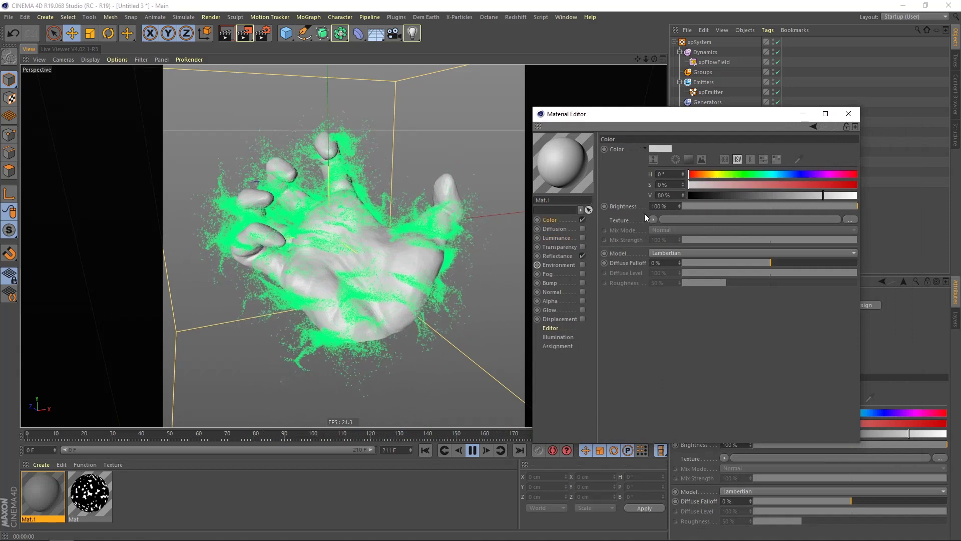
left_click(731, 195)
left_click(695, 196)
left_click(582, 256)
left_click(849, 114)
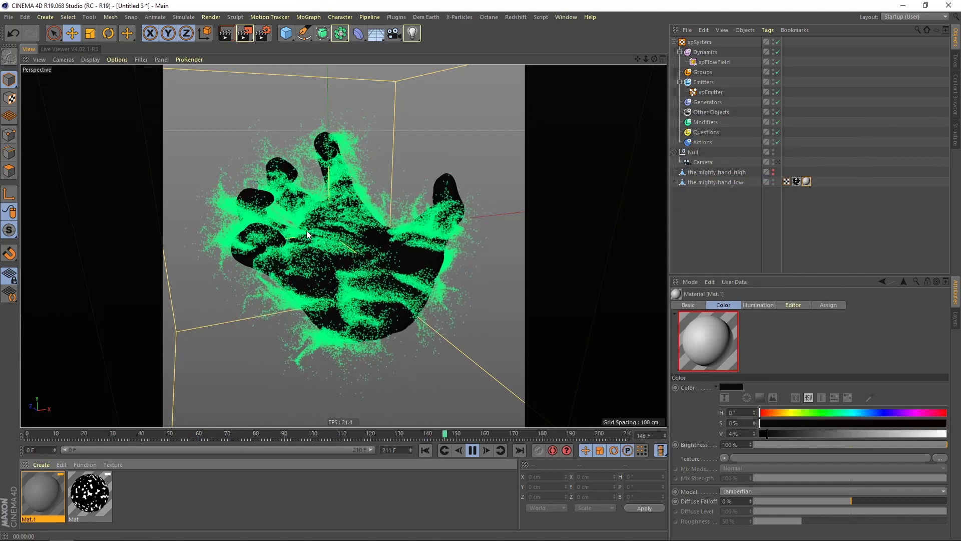
left_click(472, 451)
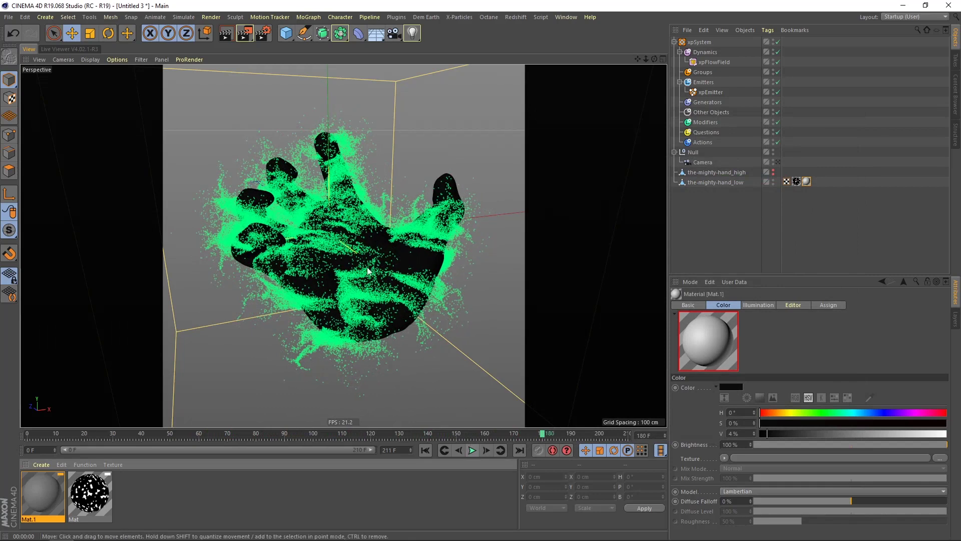
Reduce the global scale of the noise shader in Mat to 20%.
left_click(88, 489)
double_click(88, 488)
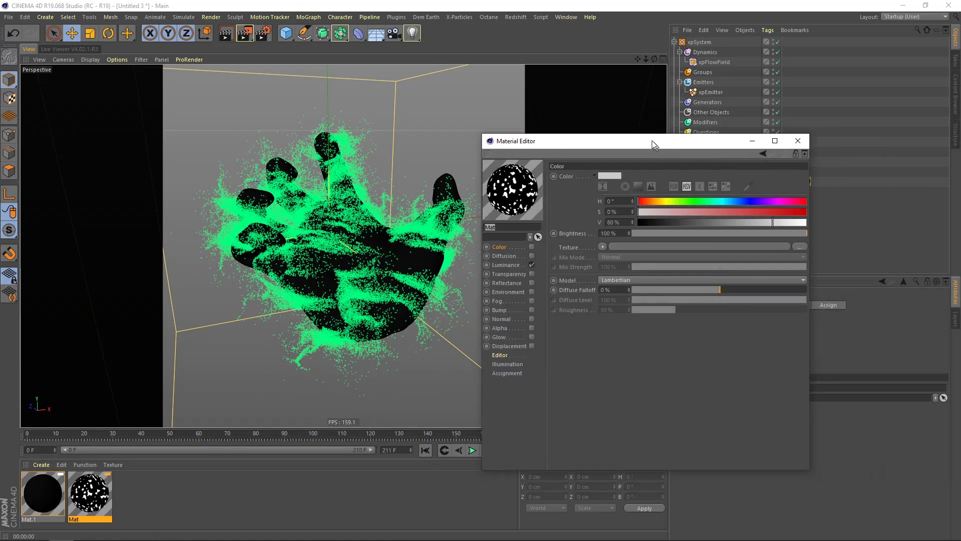
left_click(494, 257)
left_click(639, 239)
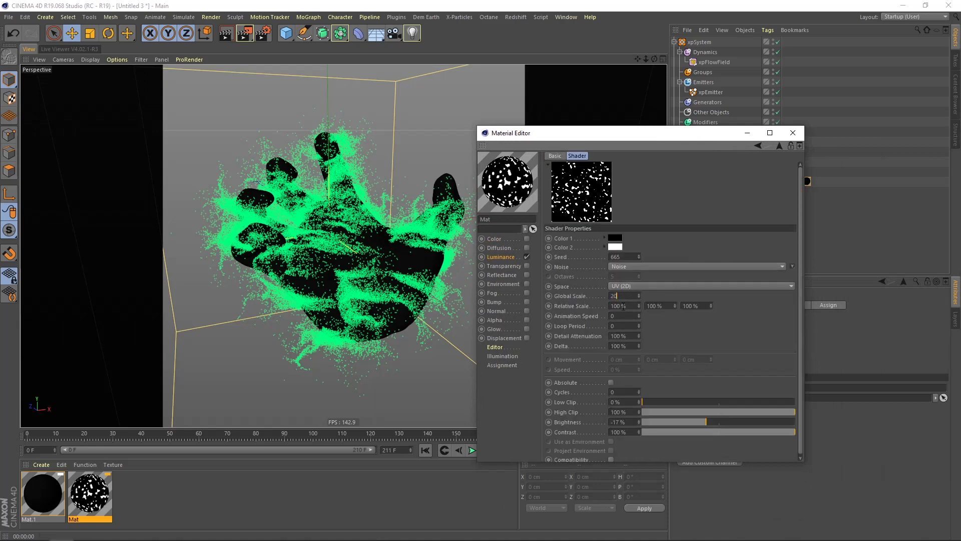
type("20")
key("Return")
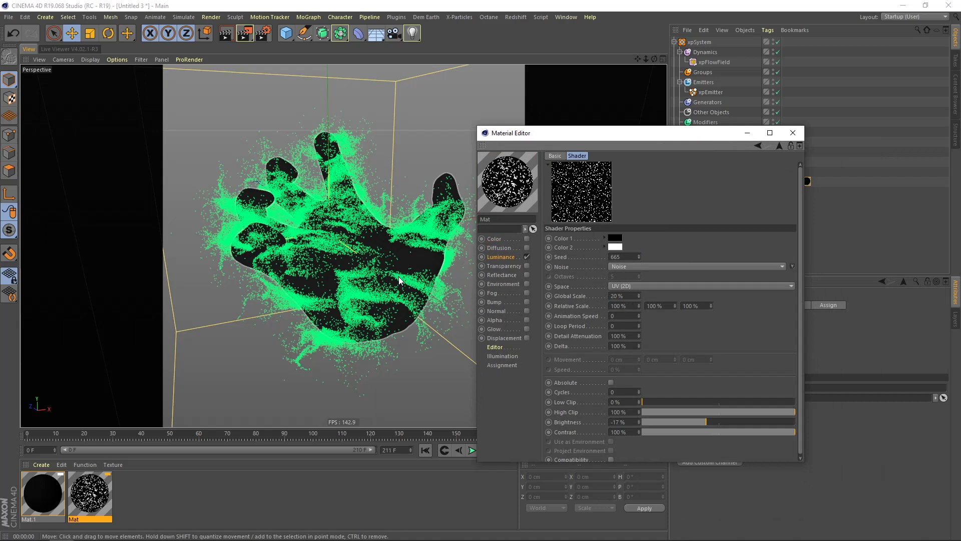
left_click(793, 132)
Play the simulation to examine how particles emit and flow with the smaller noise pattern.
left_click(471, 450)
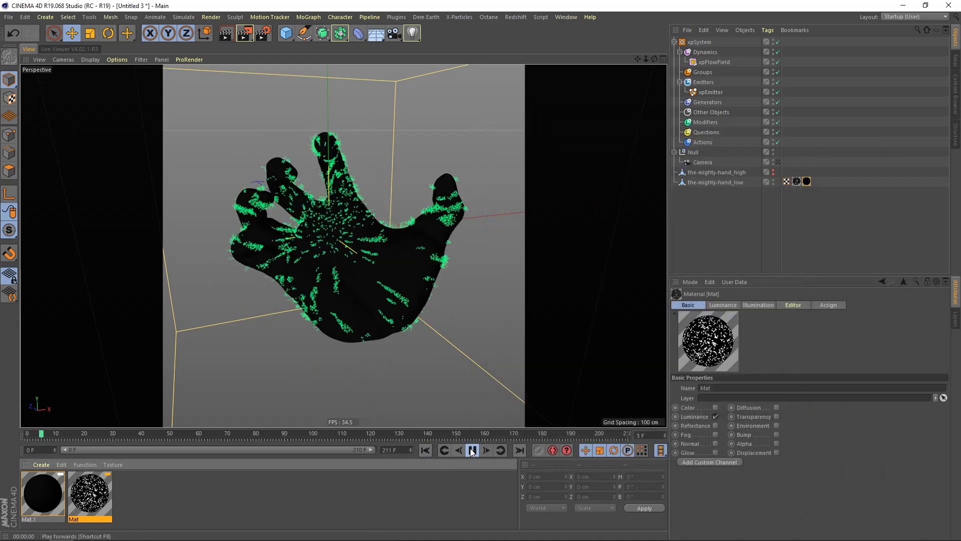
left_click(471, 451)
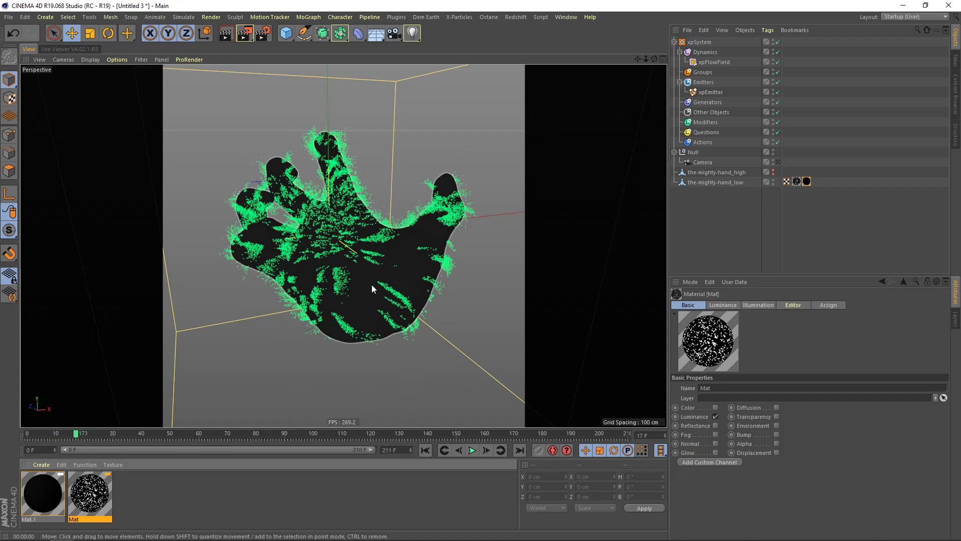
left_click(471, 451)
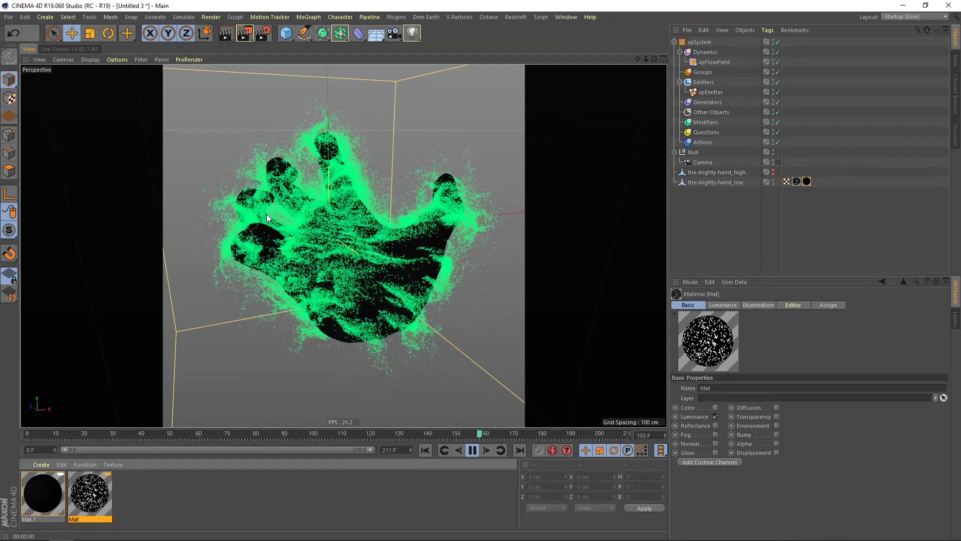
left_click(470, 444)
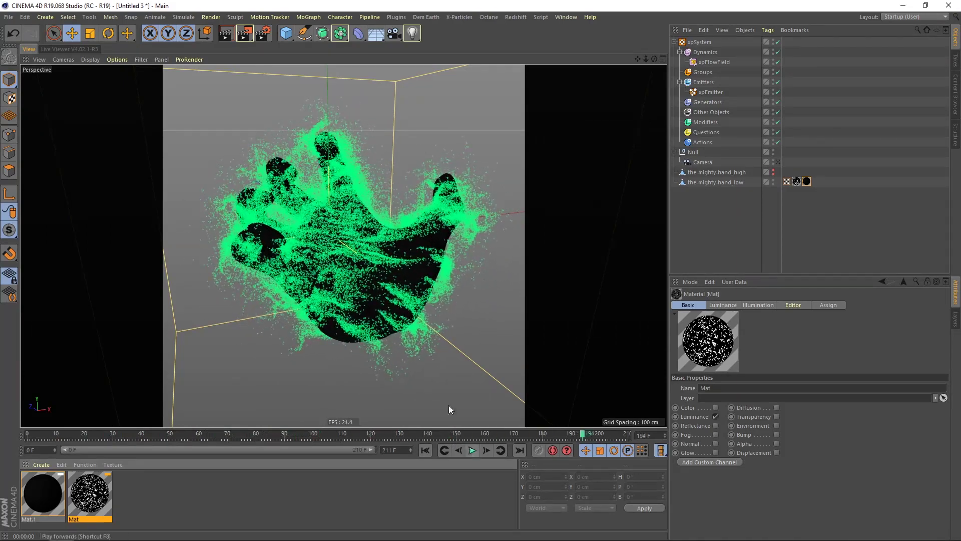
left_click(474, 451)
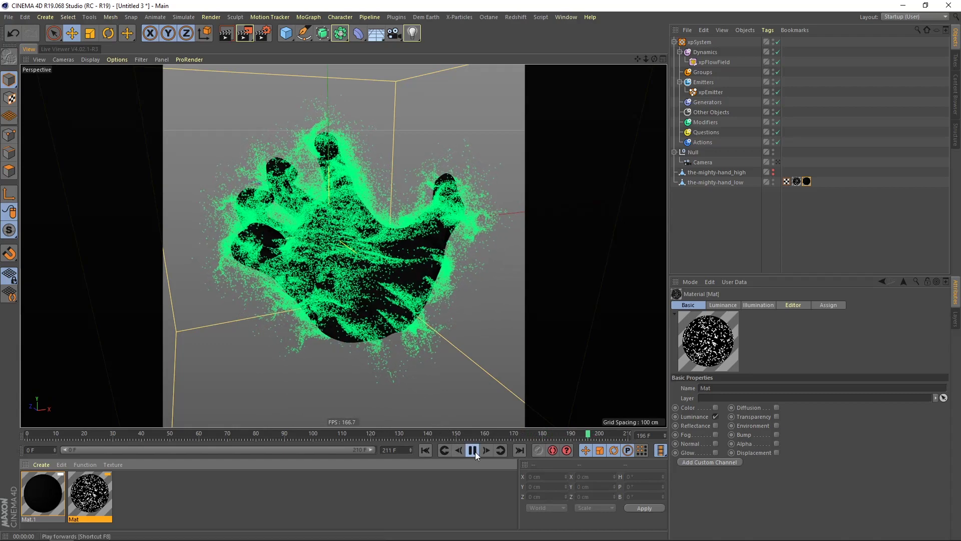
left_click(471, 450)
Adjust the timeline range to end at frame 210 and replay the simulation.
left_click_drag(371, 449, 337, 448)
double_click(327, 449)
left_click(472, 450)
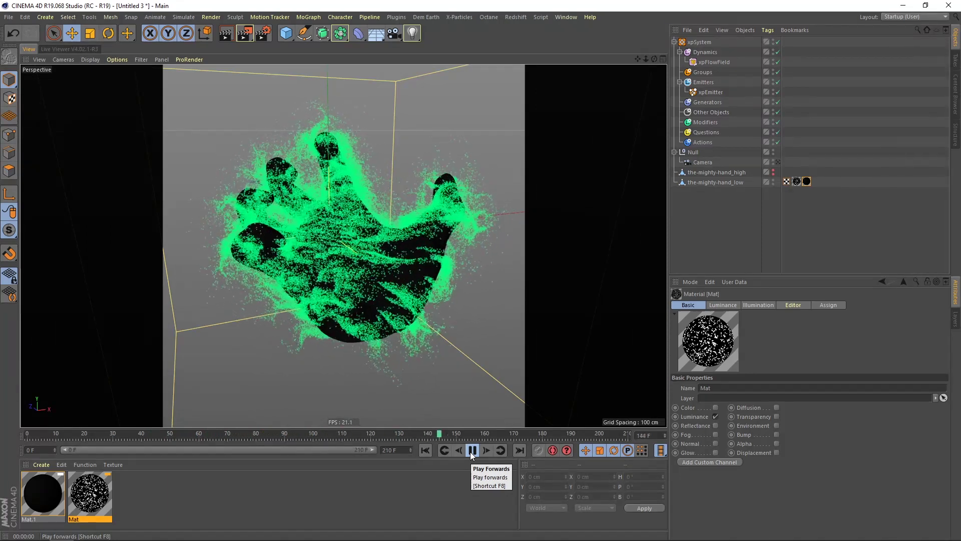
left_click(472, 451)
left_click(472, 450)
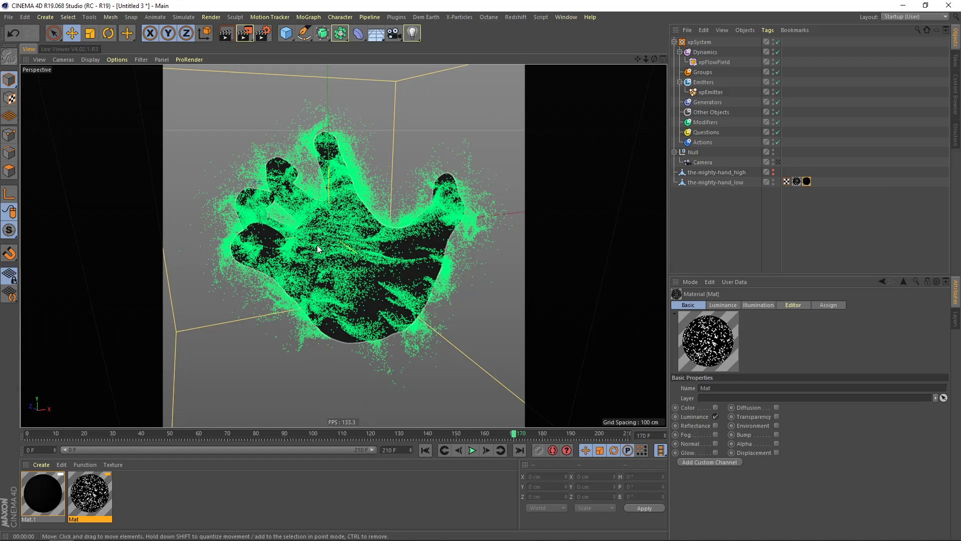
Add an xpScale control modifier to the X-Particles system and play the simulation briefly from the start.
left_click(708, 92)
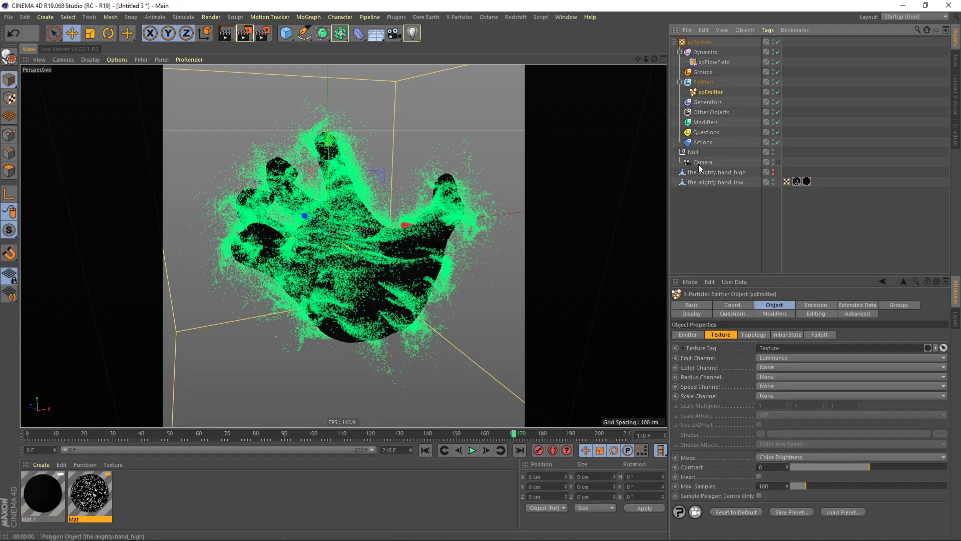
left_click(706, 221)
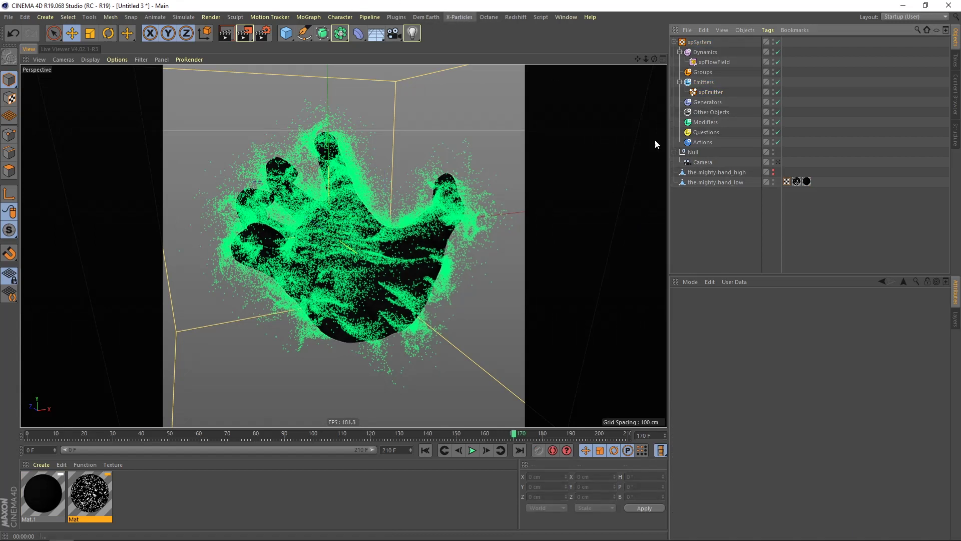
left_click(715, 121)
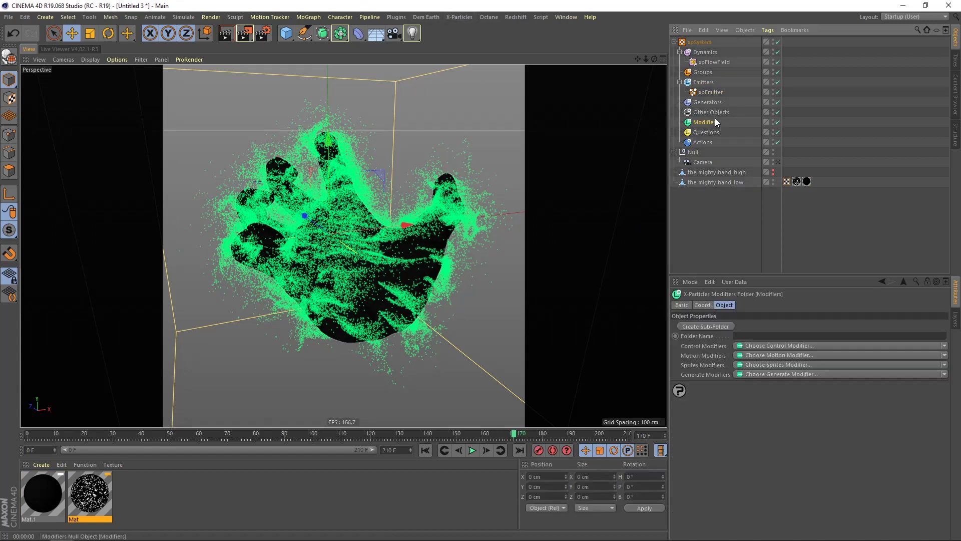
left_click(758, 343)
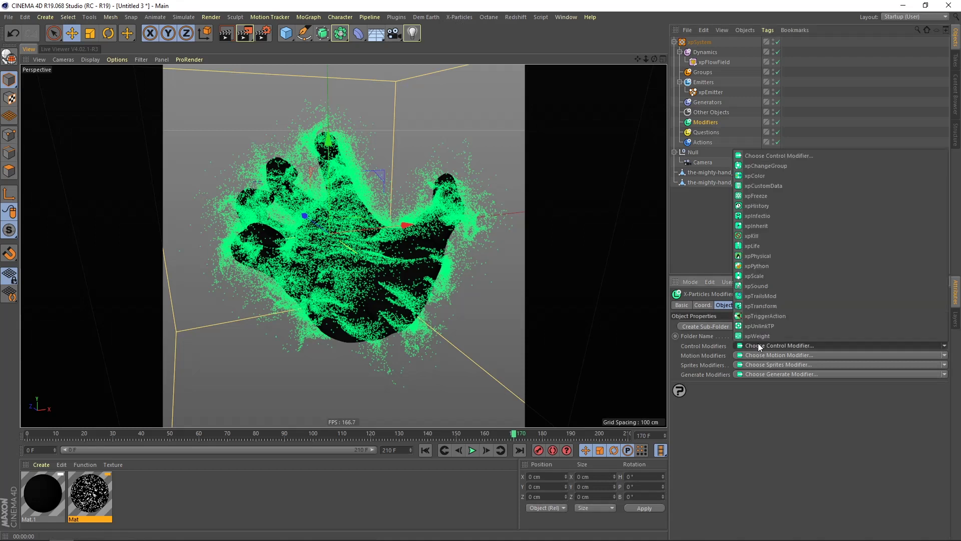
left_click(768, 275)
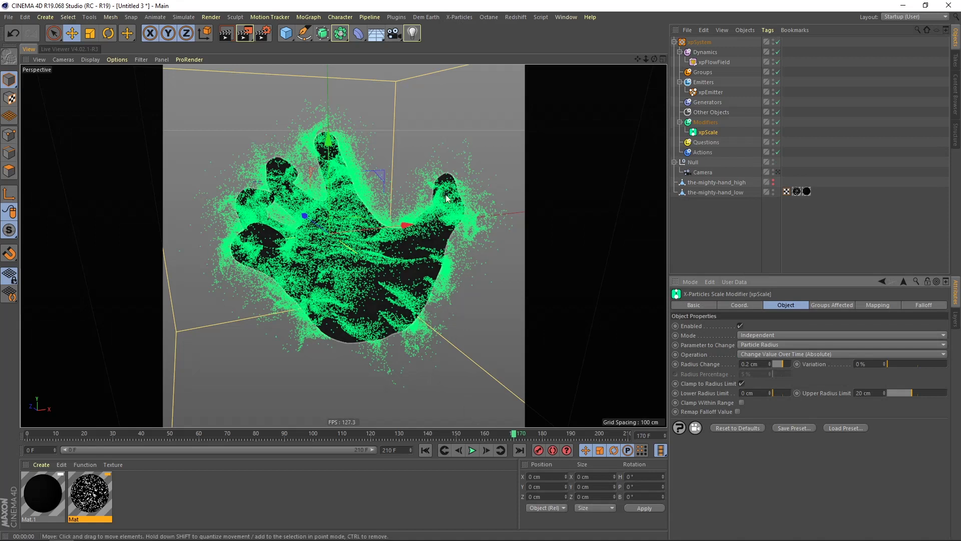
left_click(425, 450)
left_click(472, 450)
left_click(473, 451)
Set the xpEmitter's editor display to Circle and replay the simulation from the start.
left_click(707, 92)
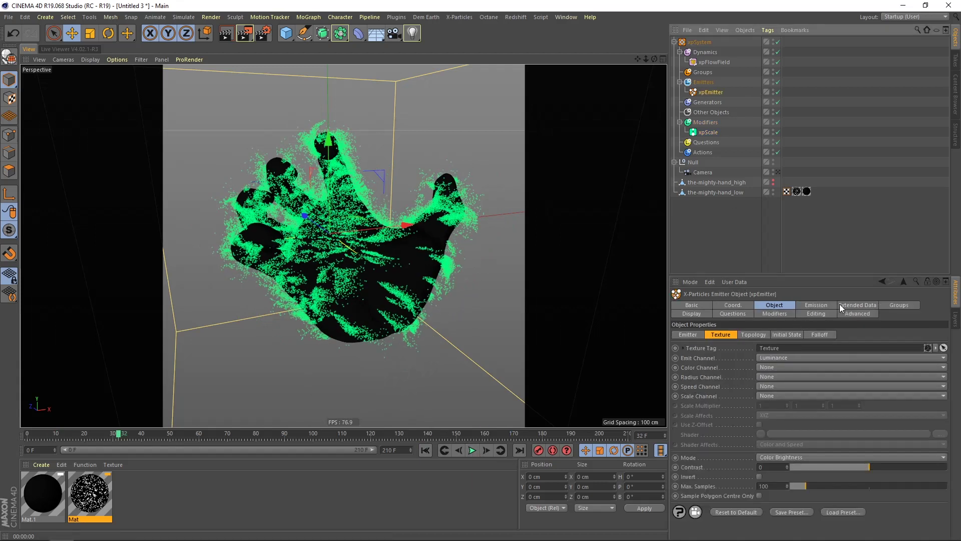
left_click(693, 314)
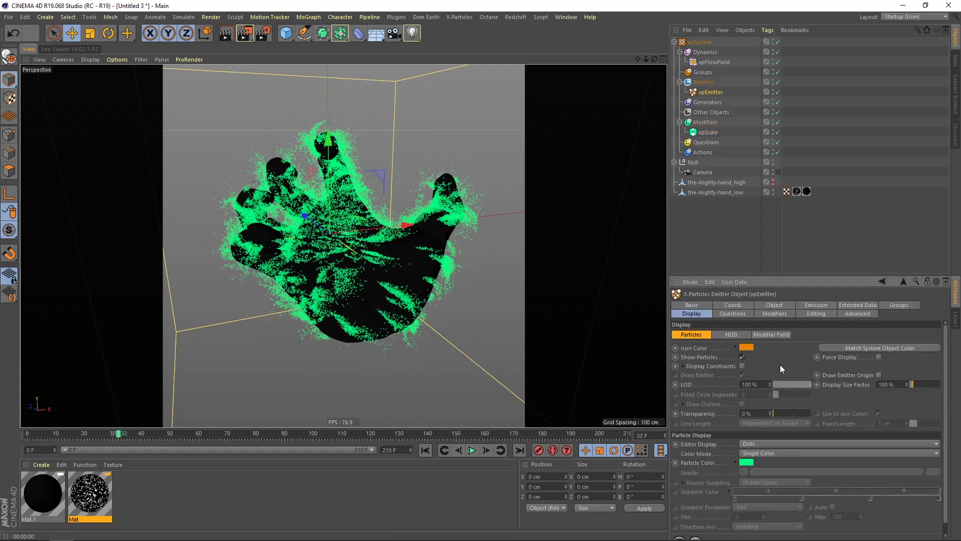
left_click(748, 444)
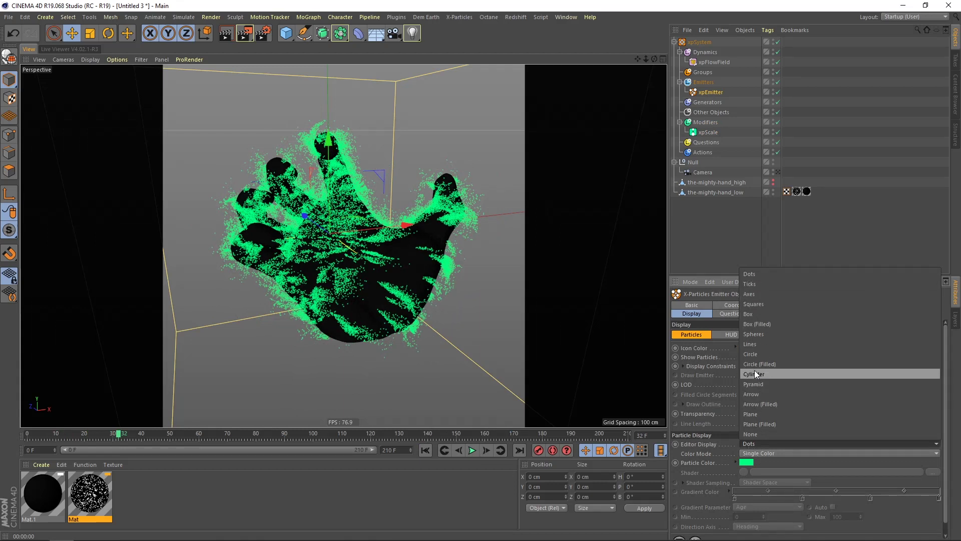
left_click(759, 354)
left_click(425, 450)
left_click(472, 450)
left_click(472, 451)
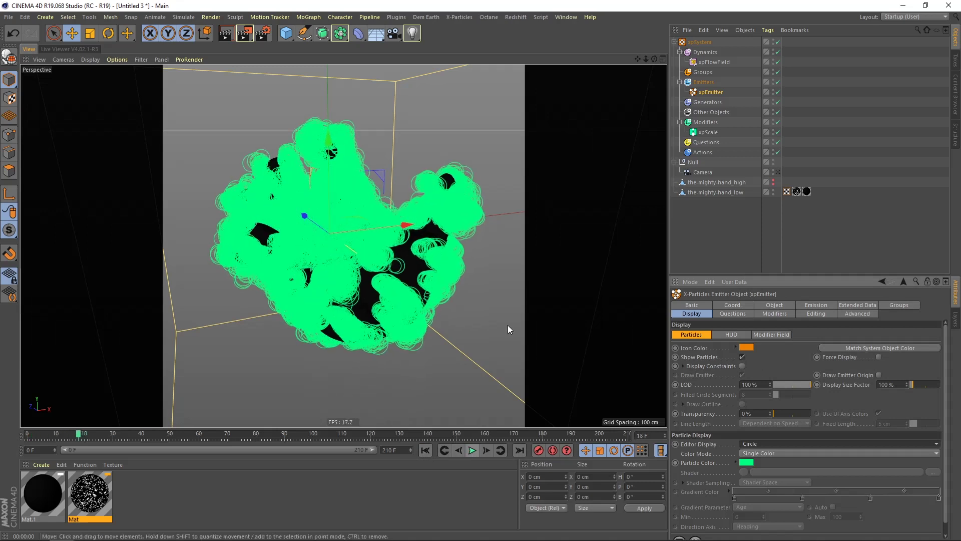
Set the xpEmitter's particle radius to 1 cm and replay the simulation from the start.
left_click(708, 93)
left_click(815, 305)
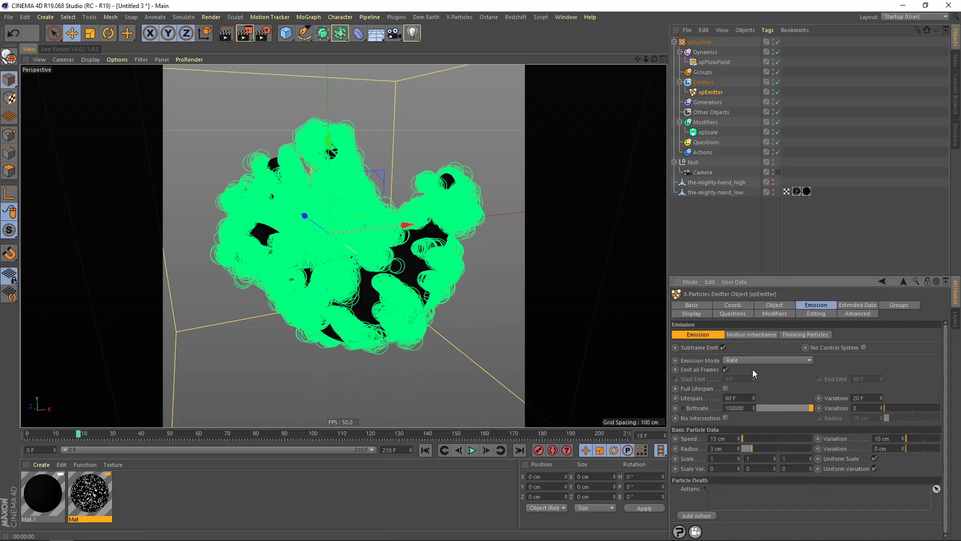
type("1")
key("Return")
left_click(428, 450)
left_click(472, 451)
left_click(473, 451)
Reduce the xpEmitter's particle radius to 0.2 cm and replay the simulation from the start.
left_click(729, 449)
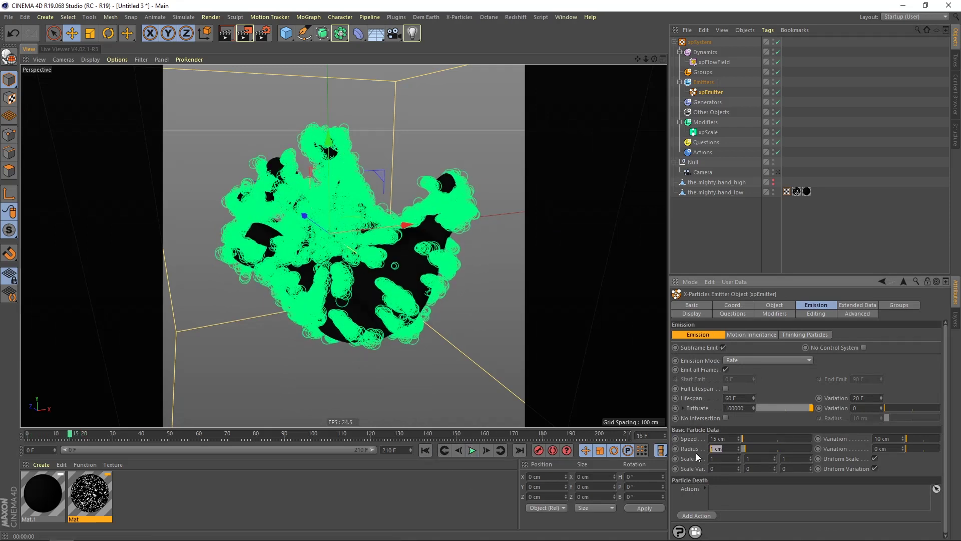
type("0,2")
key("Return")
left_click(426, 450)
left_click(473, 450)
left_click(472, 450)
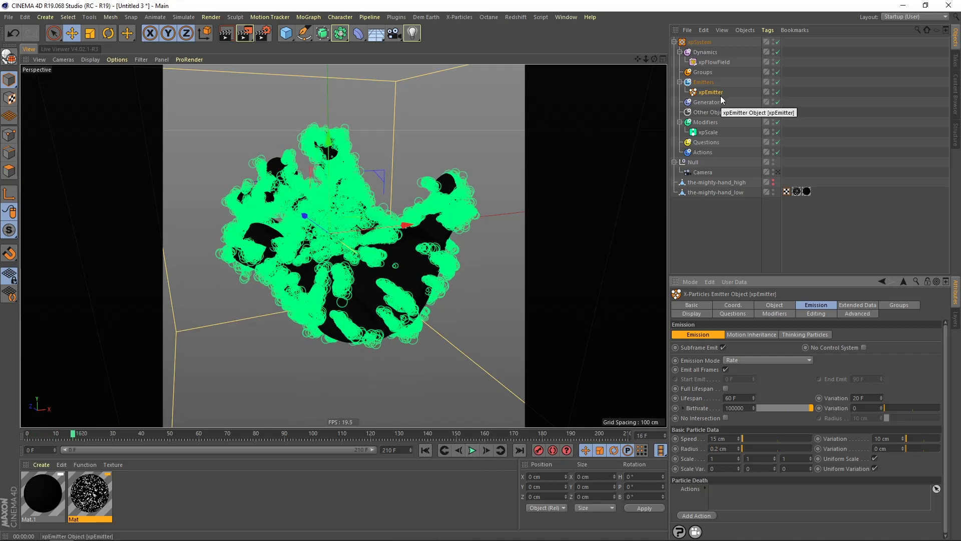
Switch the xpScale modifier's operation to Set Value and set its radius value to 0.2 cm.
left_click(708, 132)
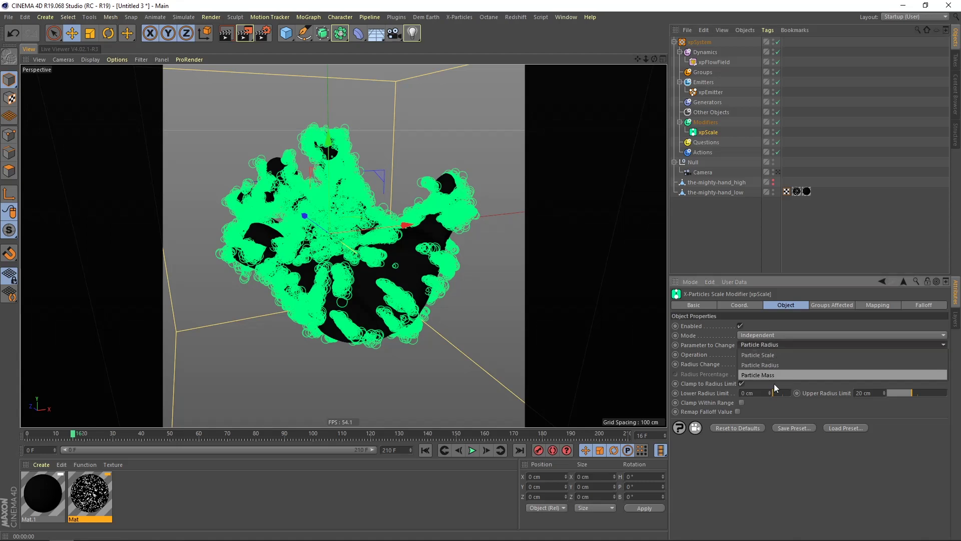
left_click(763, 354)
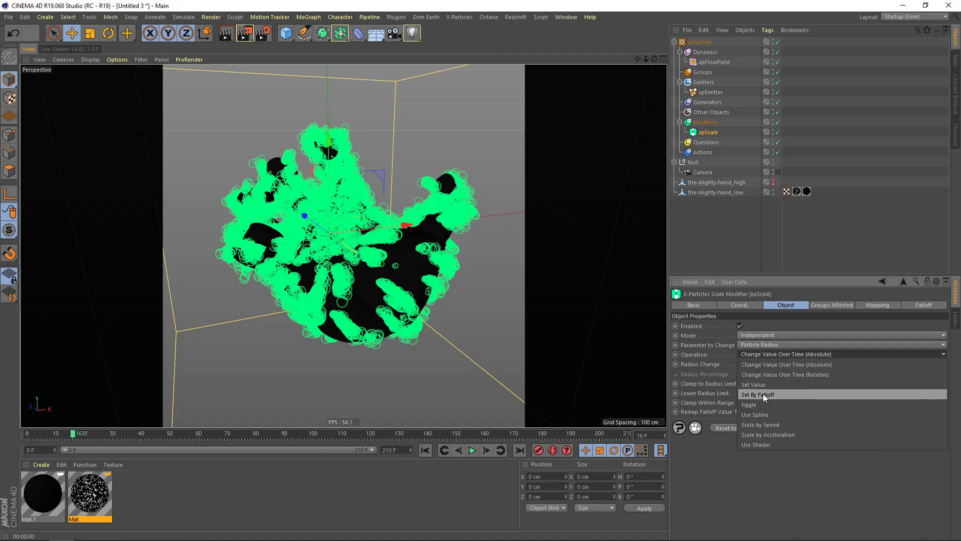
left_click(764, 386)
left_click(750, 354)
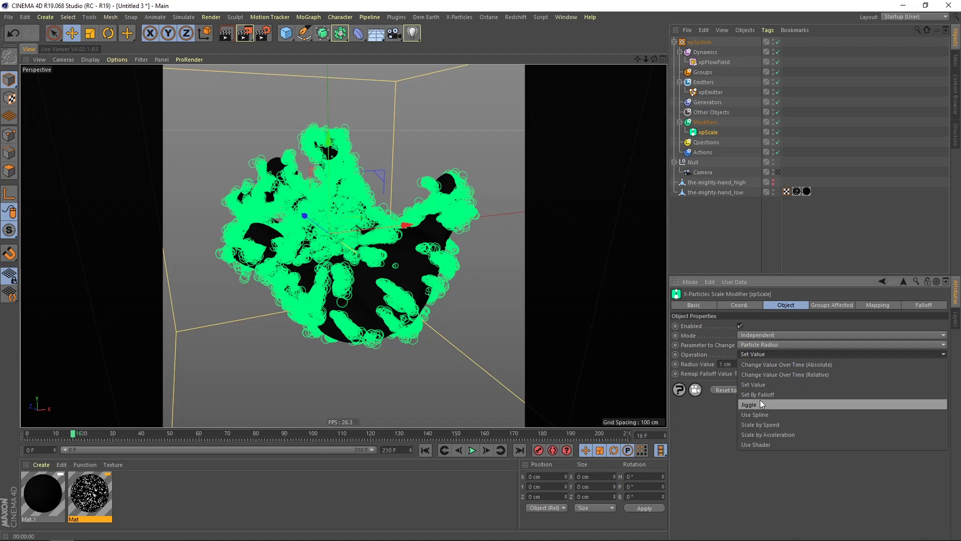
left_click(737, 364)
double_click(735, 364)
type("0.2")
key("Return")
Replay the simulation from the start and examine the size of the particle circles up close on the hand.
left_click(424, 449)
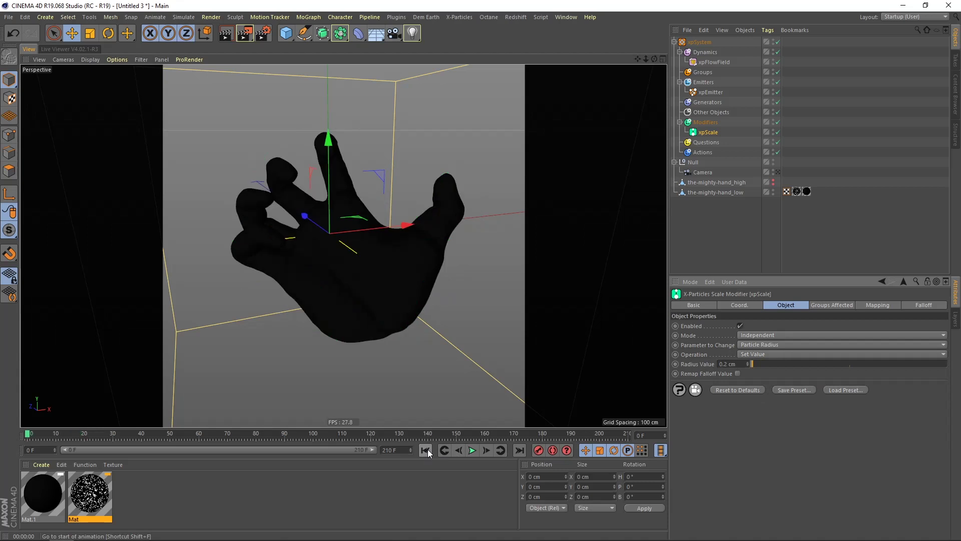
left_click(472, 451)
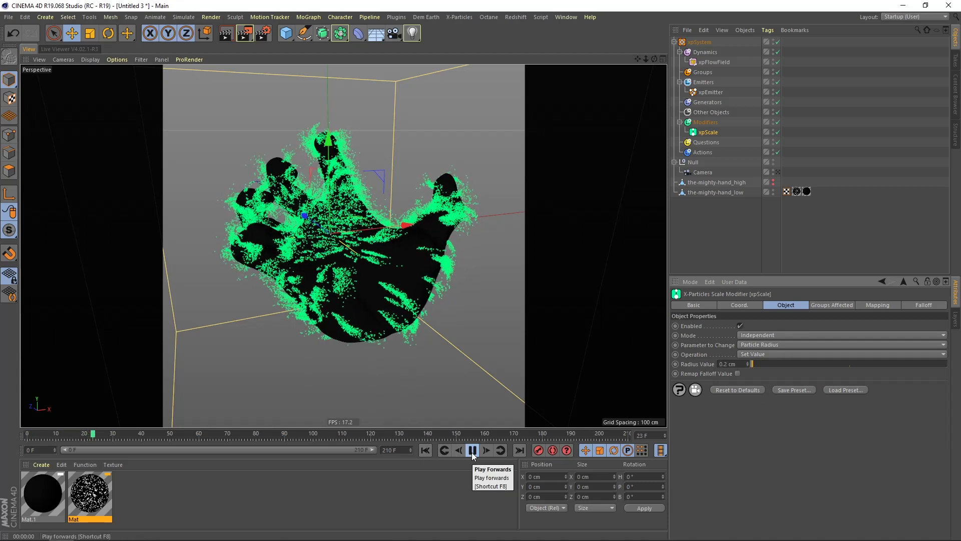
left_click(472, 450)
right_click_drag(438, 243, 423, 258, "alt")
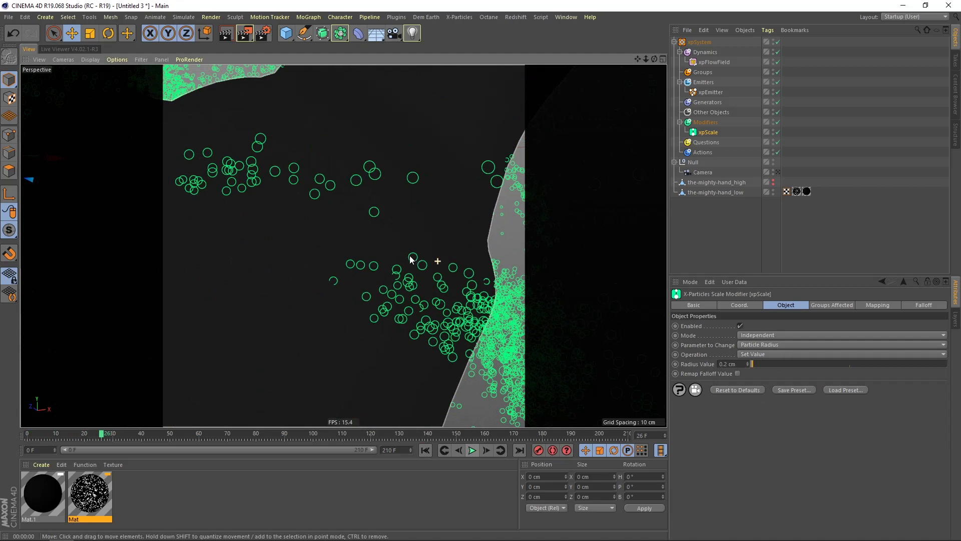
left_click_drag(414, 264, 340, 255, "alt")
right_click_drag(340, 254, 308, 290, "alt")
middle_click_drag(322, 288, 374, 295, "alt")
left_click_drag(374, 295, 440, 273, "alt")
Set the xpScale modifier's radius value to 0.4 cm and replay the simulation from the start.
left_click_drag(735, 364, 709, 366)
type("0.4")
key("Return")
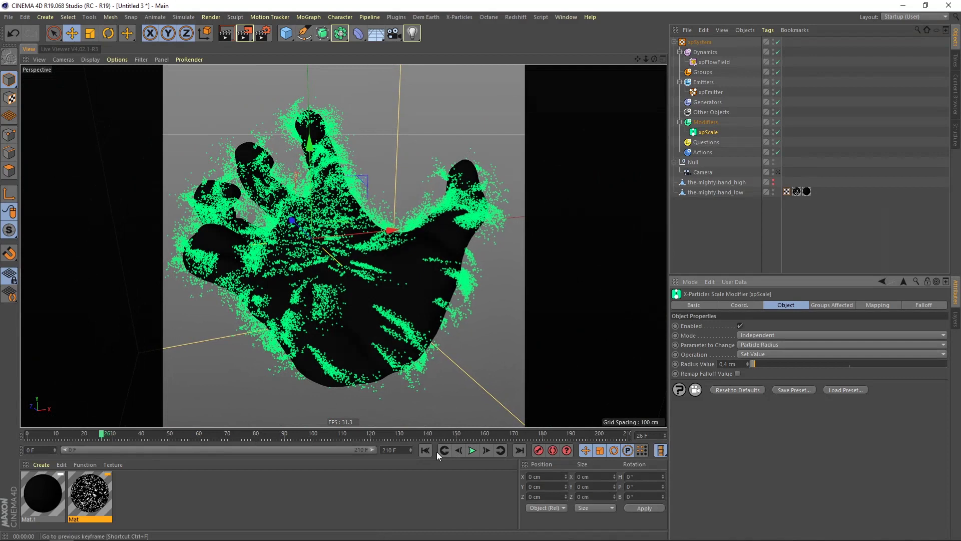
left_click(430, 451)
left_click(472, 450)
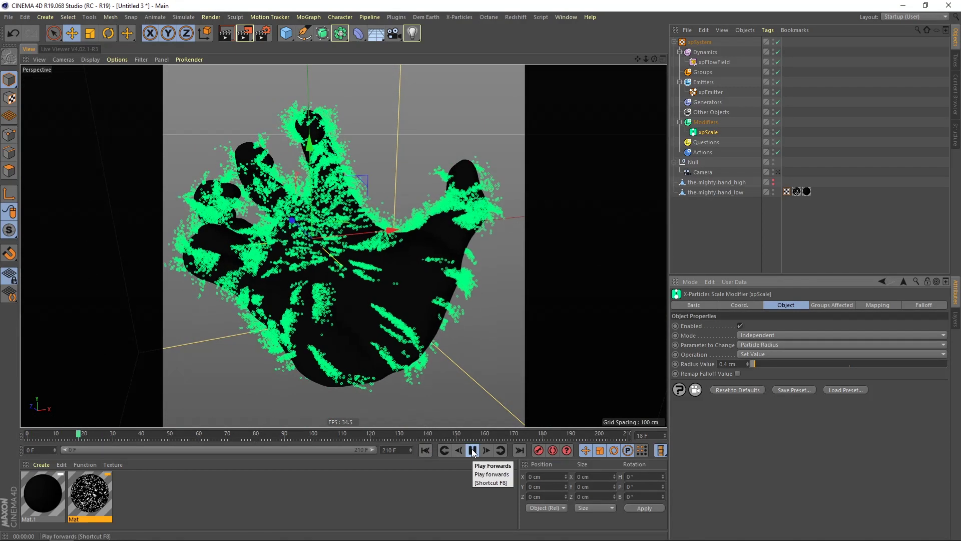
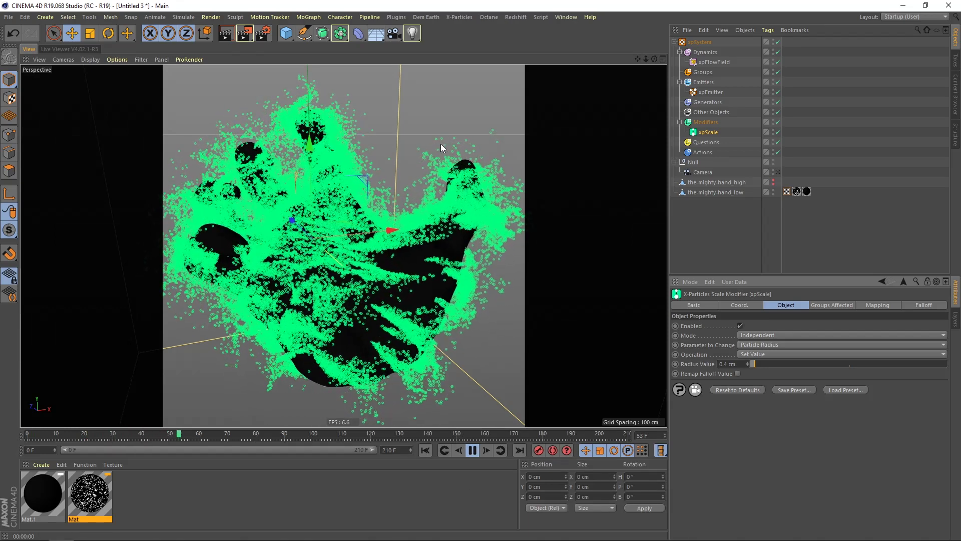
left_click(472, 450)
Rewind the animation to frame 0 and add a parameter mapping to the xpScale modifier.
left_click(425, 450)
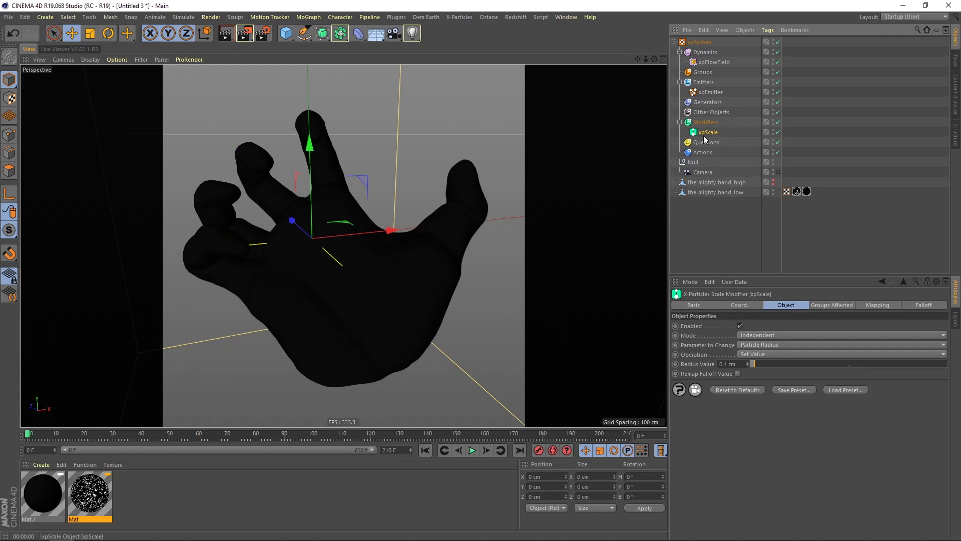
left_click(881, 307)
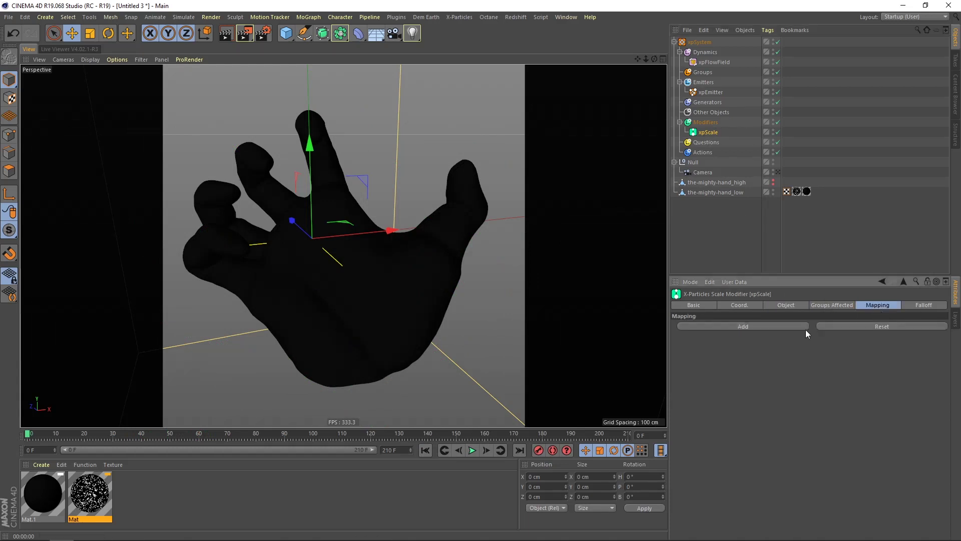
left_click(746, 326)
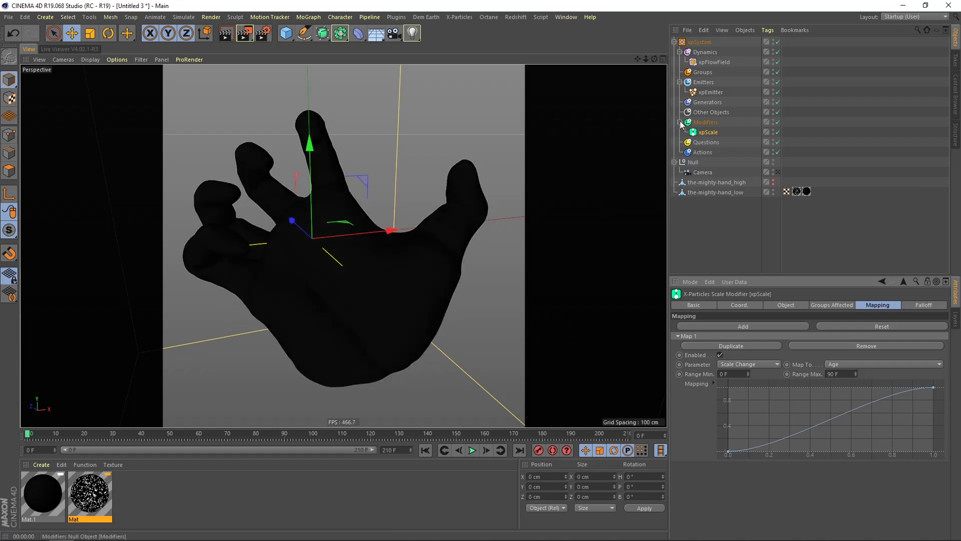
Set the xpEmitter's physical temperature data to 50 with a variation of 50.
left_click(712, 94)
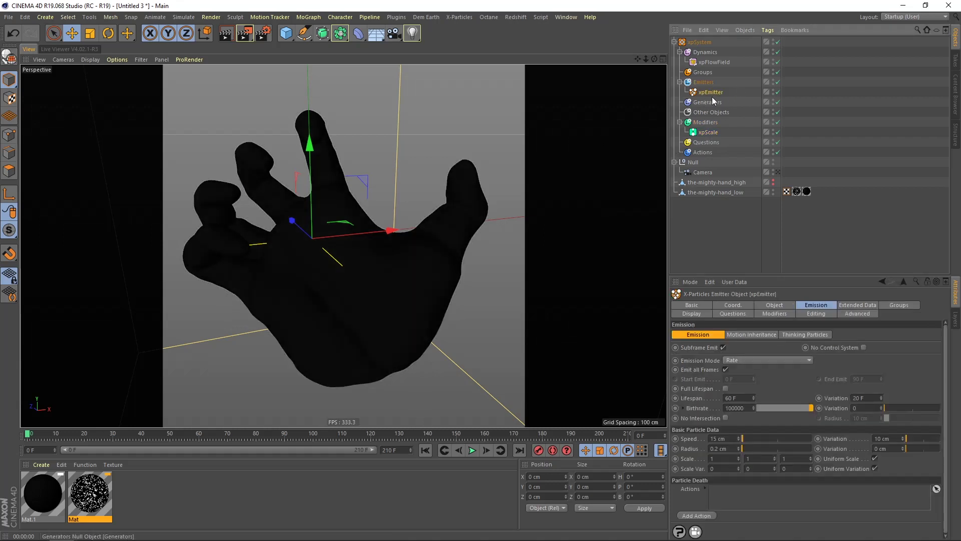
left_click(856, 305)
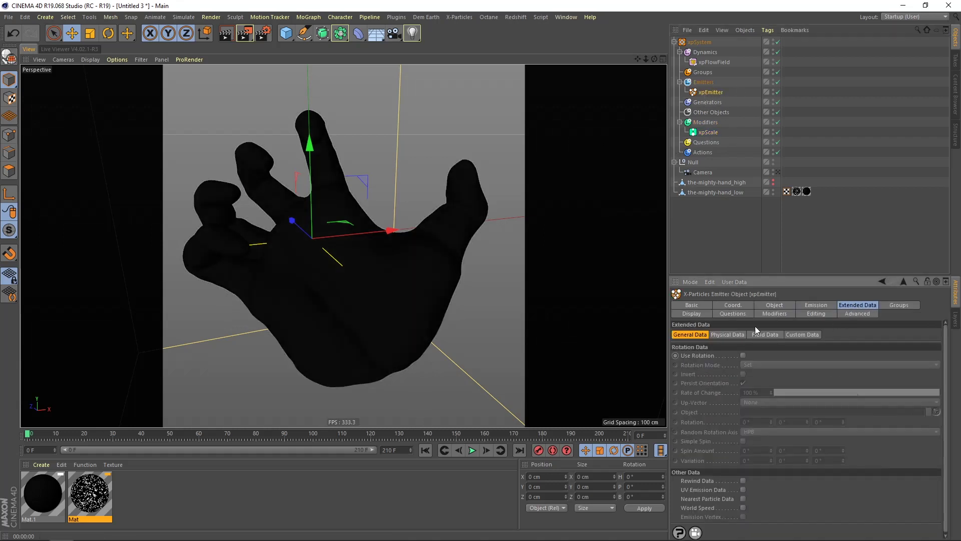
left_click(736, 336)
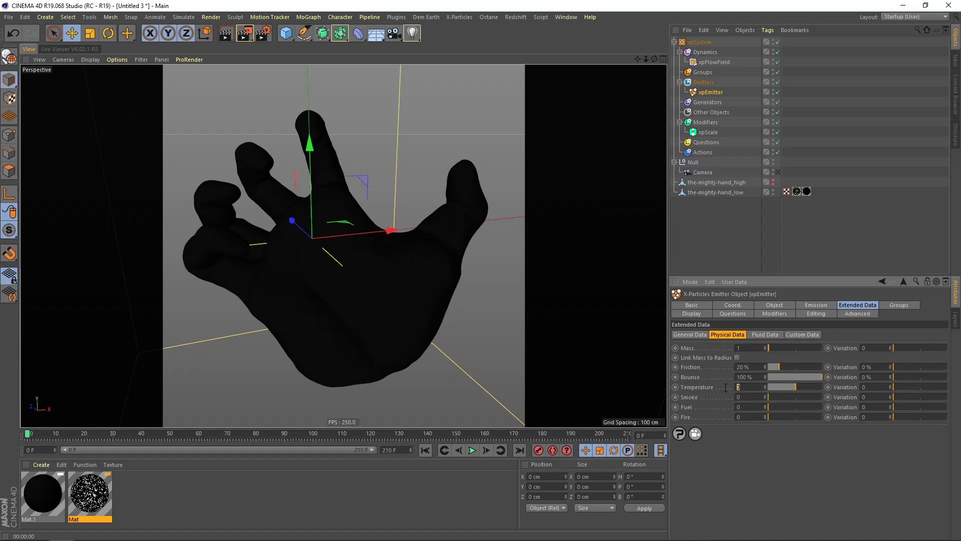
left_click_drag(871, 391, 853, 389)
type("50")
key("Return")
Map the xpScale modifier's Radius Value parameter to the particles' Temperature.
left_click(708, 132)
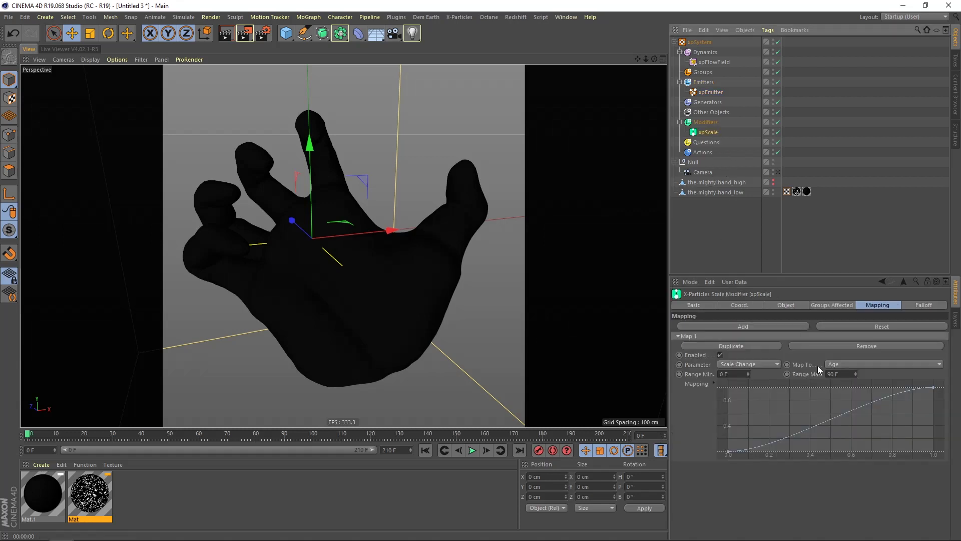
left_click(772, 363)
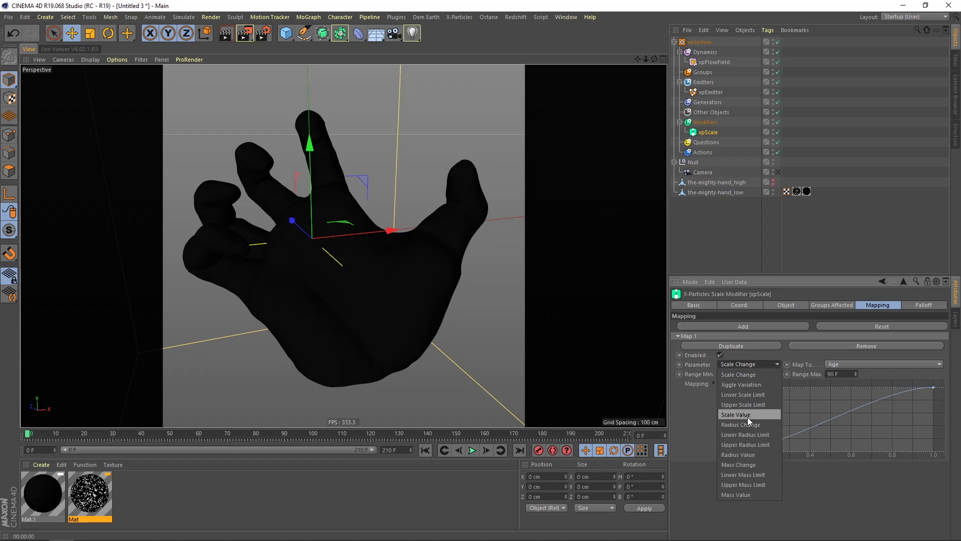
left_click(741, 455)
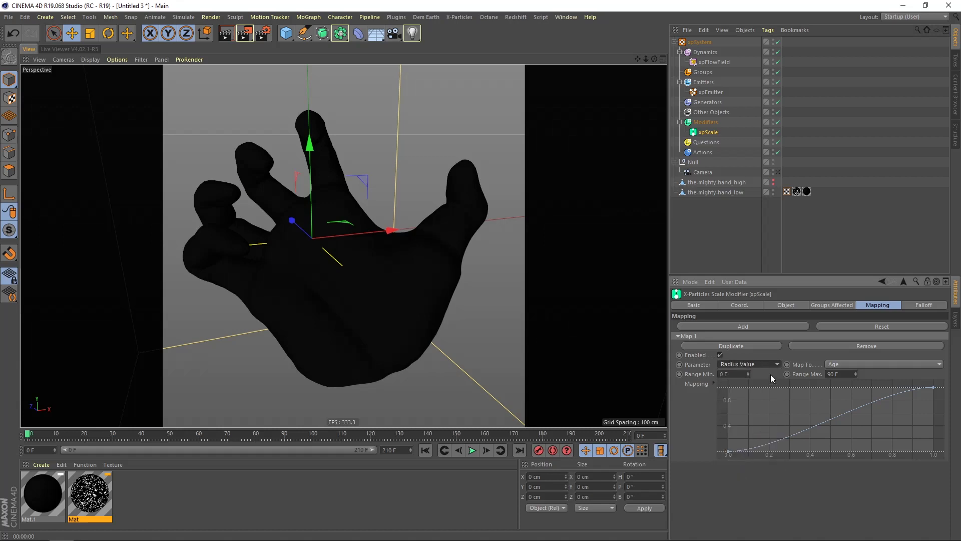
left_click(840, 364)
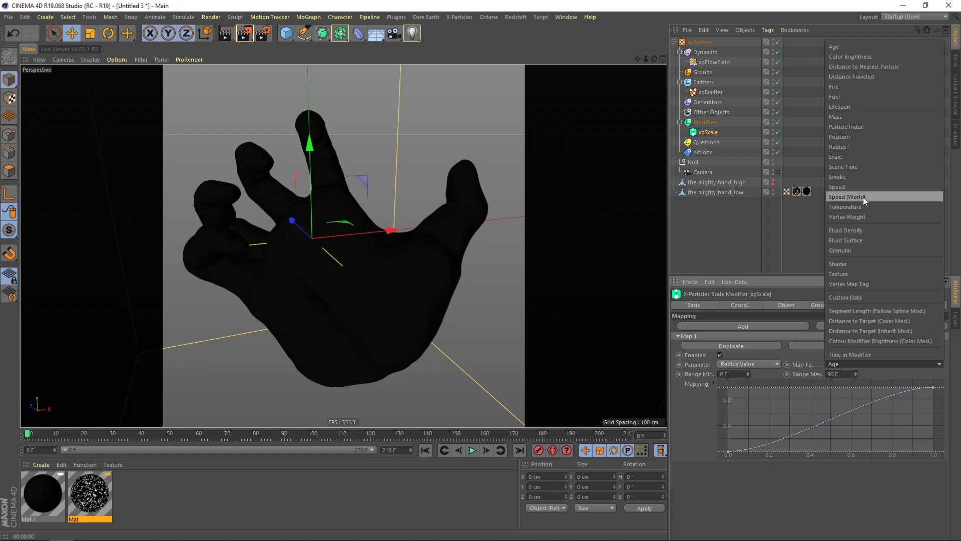
left_click(856, 208)
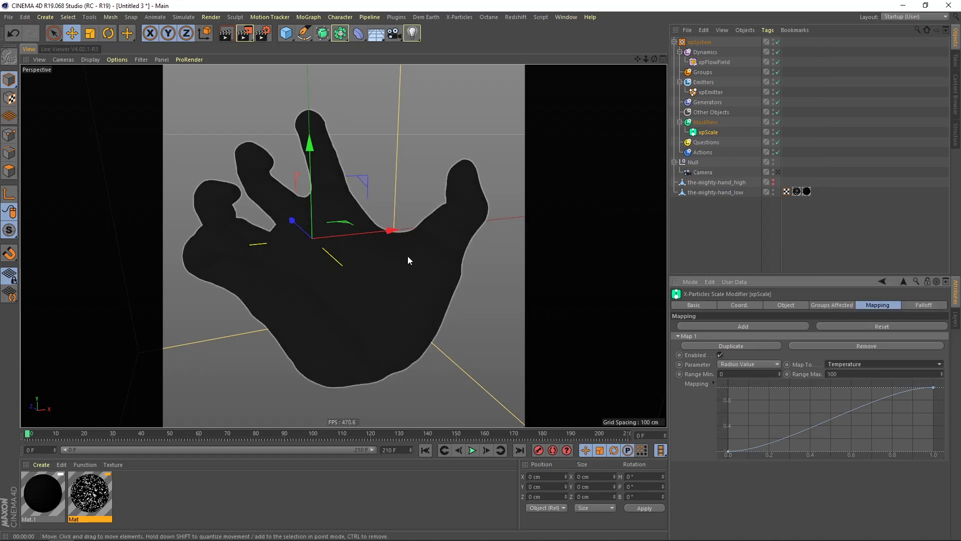
Check the emitter's temperature data against the xpScale mapping range and play the simulation briefly.
left_click(711, 92)
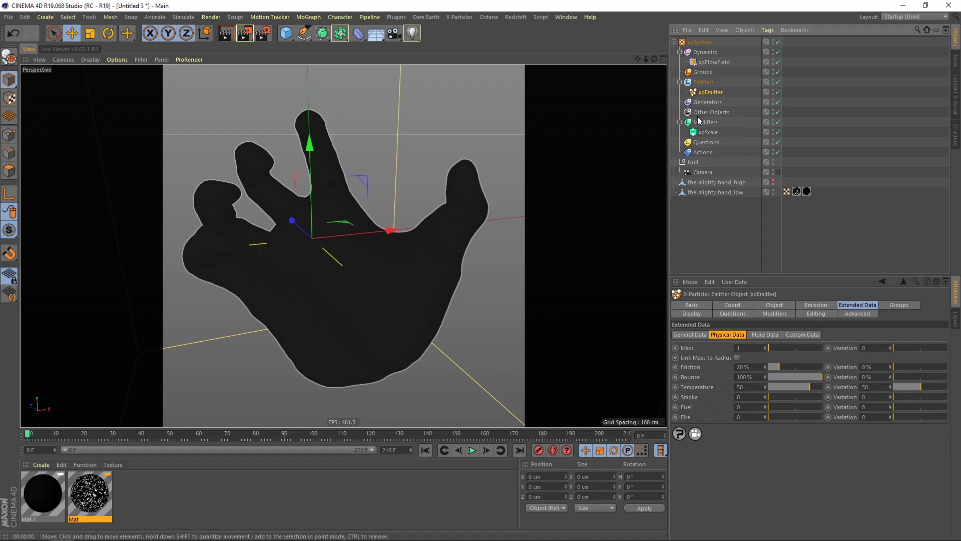
left_click(708, 132)
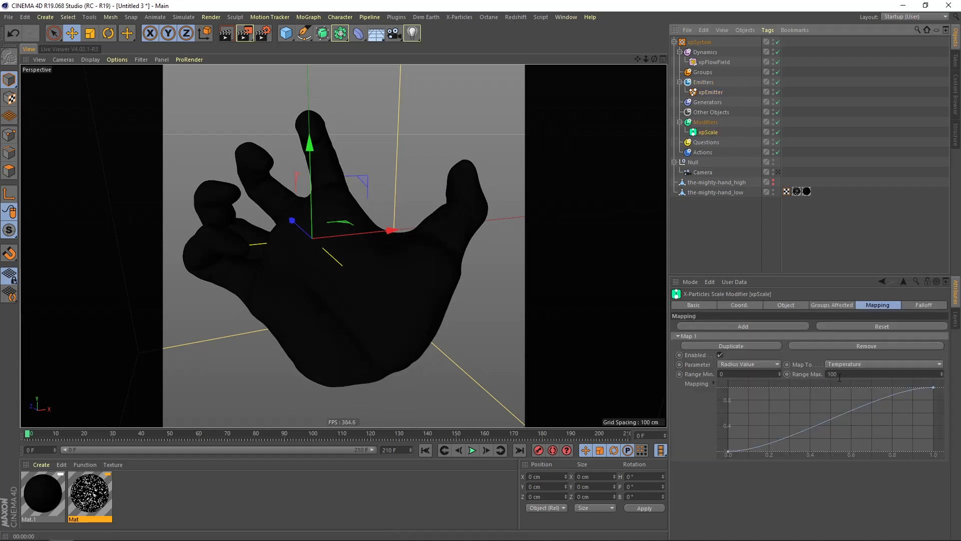
left_click(472, 451)
left_click(472, 450)
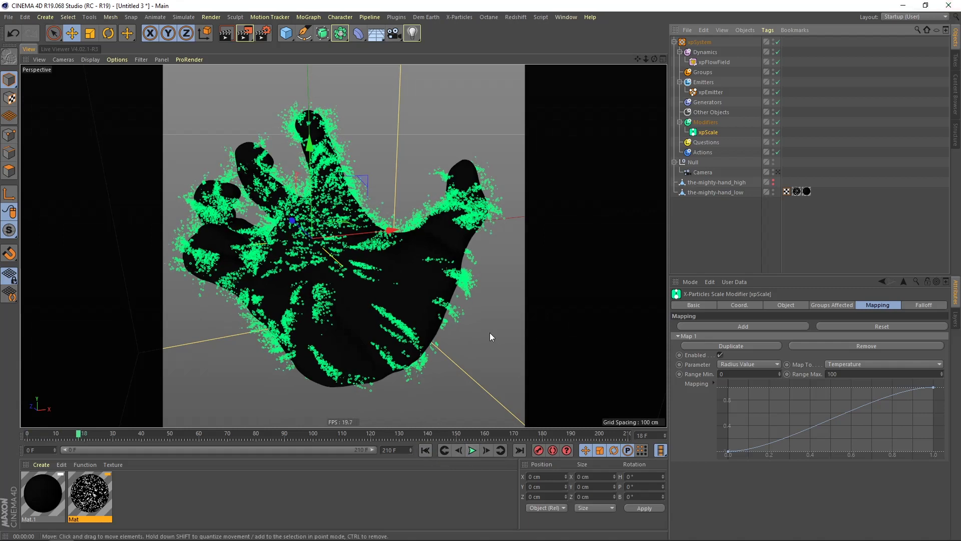
Inspect the varied particle radii close up on the hand and play the simulation briefly to see how they behave.
scroll(466, 287, "up", 10)
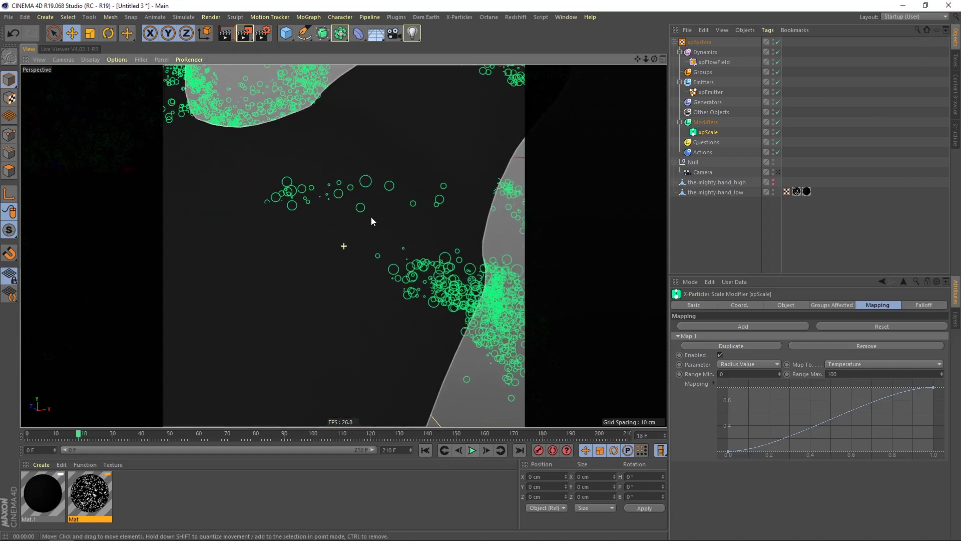
scroll(327, 199, "up", 2)
left_click_drag(342, 198, 381, 183, "alt")
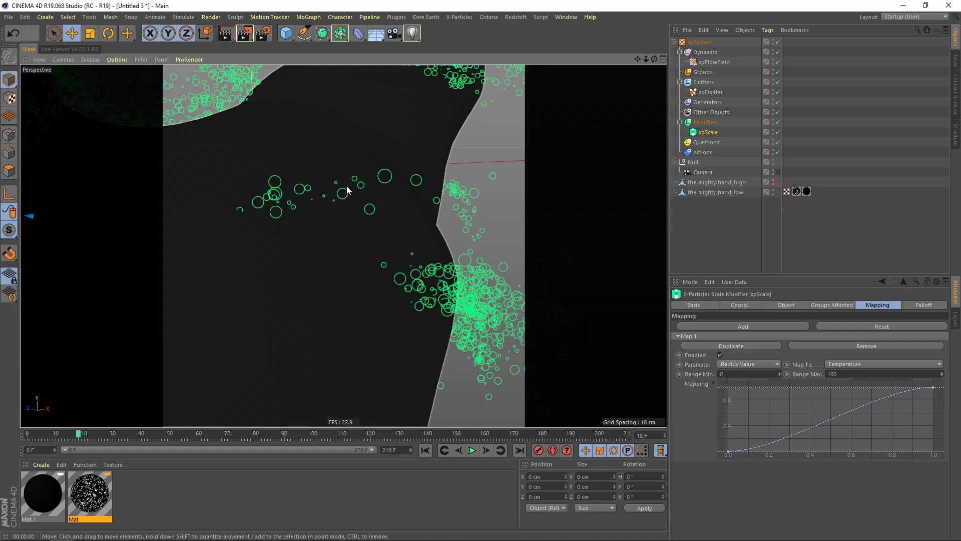
left_click(473, 451)
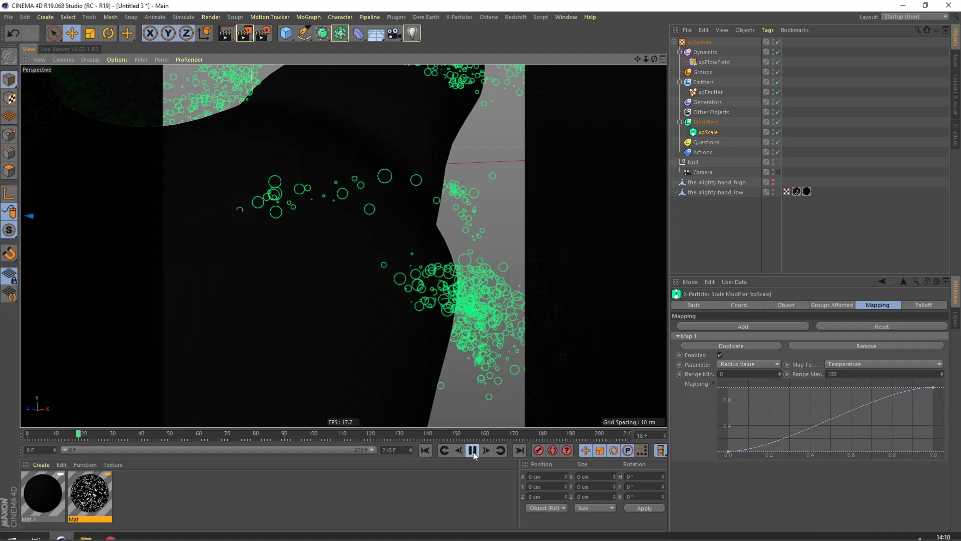
left_click(473, 450)
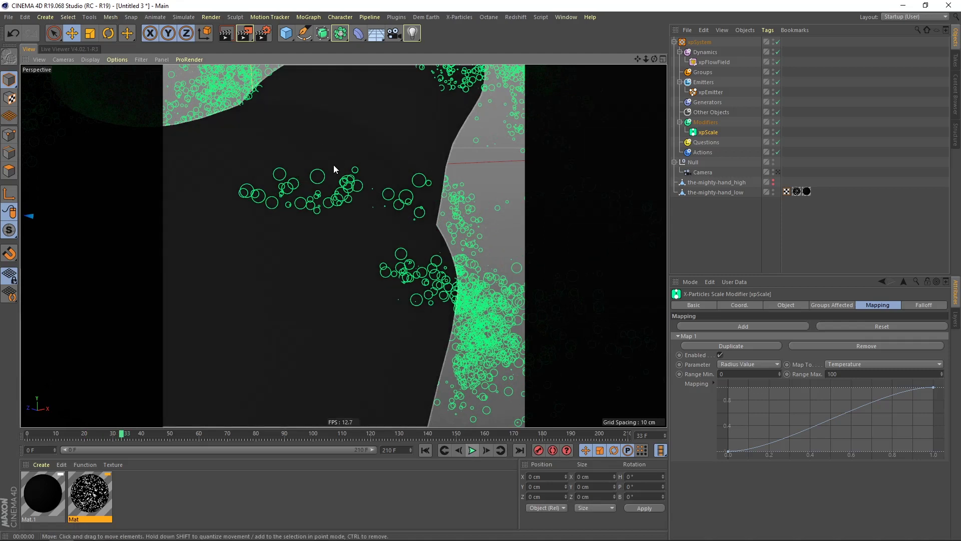
right_click_drag(223, 224, 240, 221, "alt")
left_click_drag(235, 214, 210, 217, "alt")
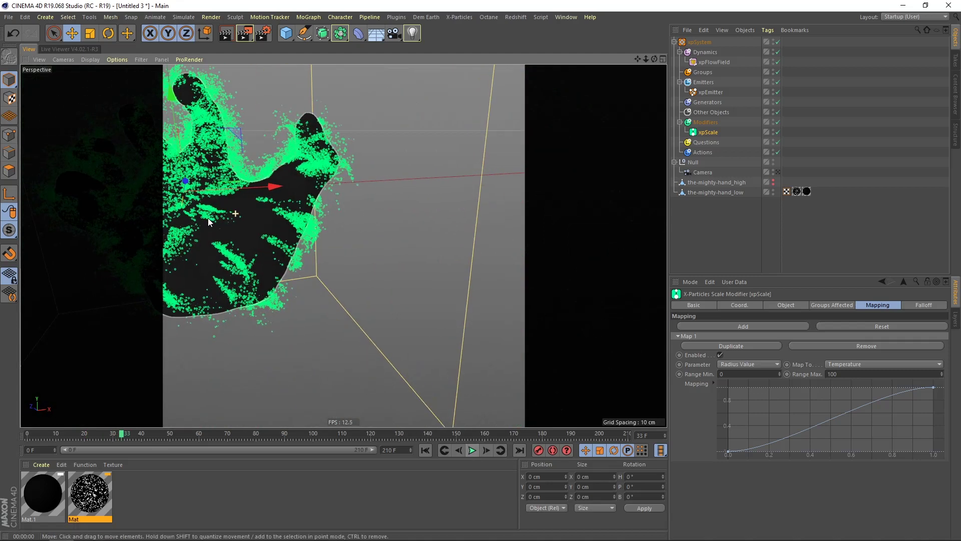
middle_click_drag(244, 197, 408, 244, "alt")
right_click_drag(380, 259, 386, 261, "alt")
left_click_drag(391, 268, 447, 257, "alt")
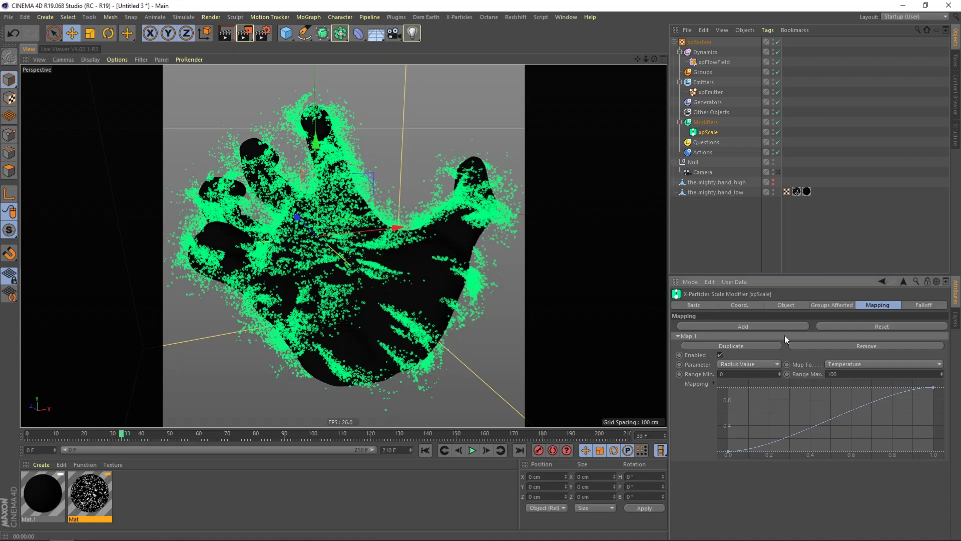
Add a second mapping to the xpScale modifier that maps Radius Value to the particles' Age.
left_click(747, 326)
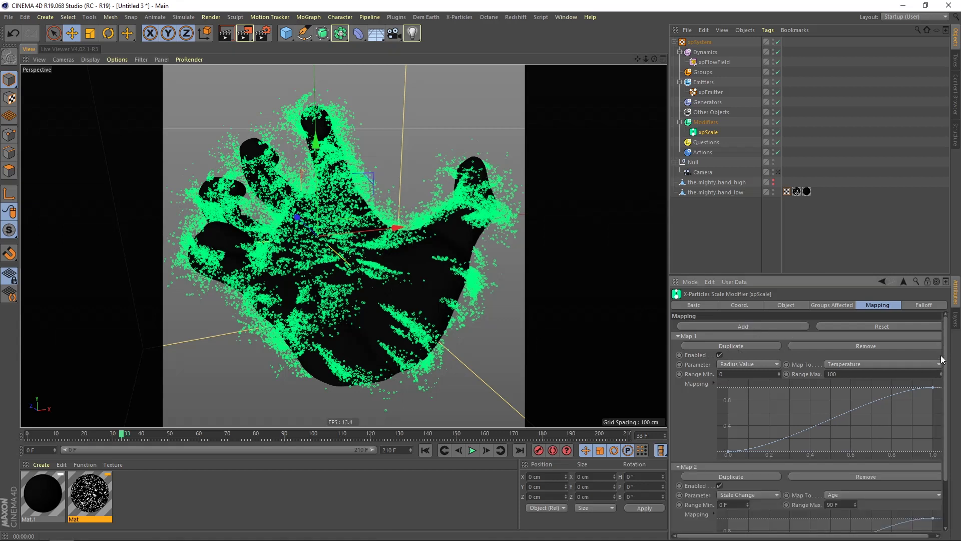
scroll(752, 459, "down", 3)
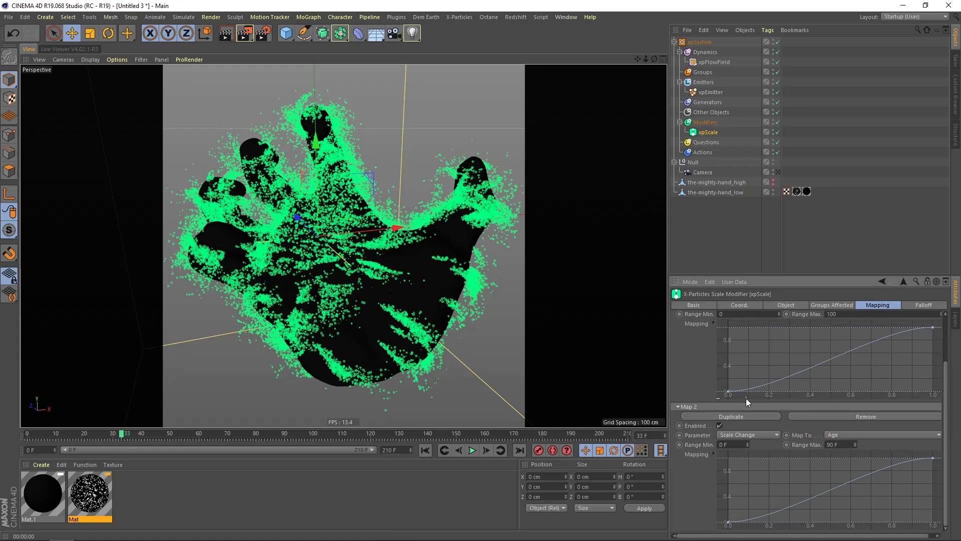
left_click_drag(945, 410, 945, 405)
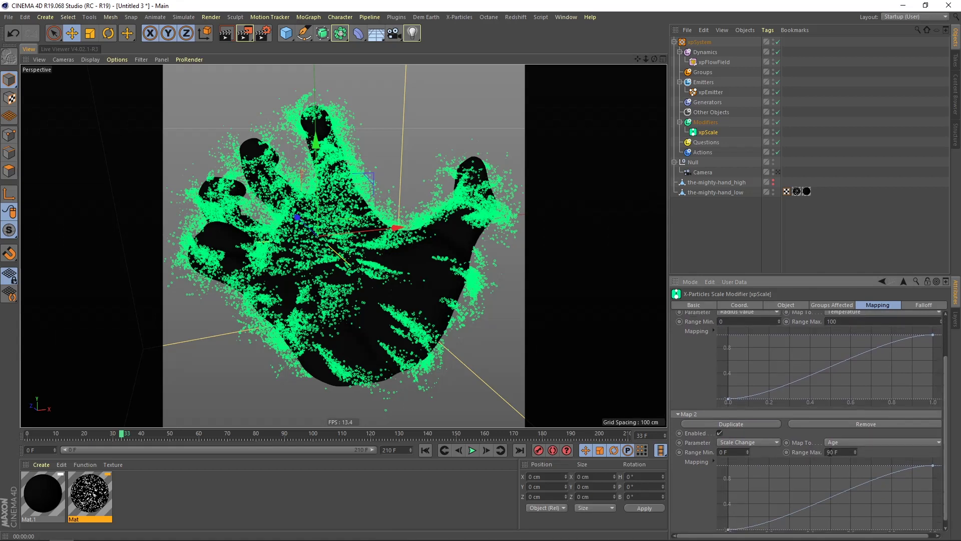
left_click(763, 440)
left_click(744, 362)
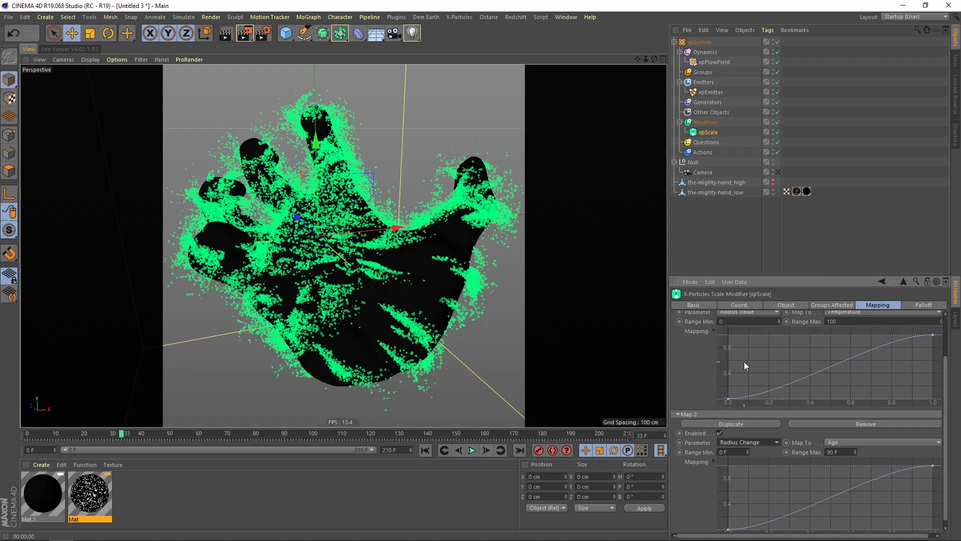
left_click(776, 443)
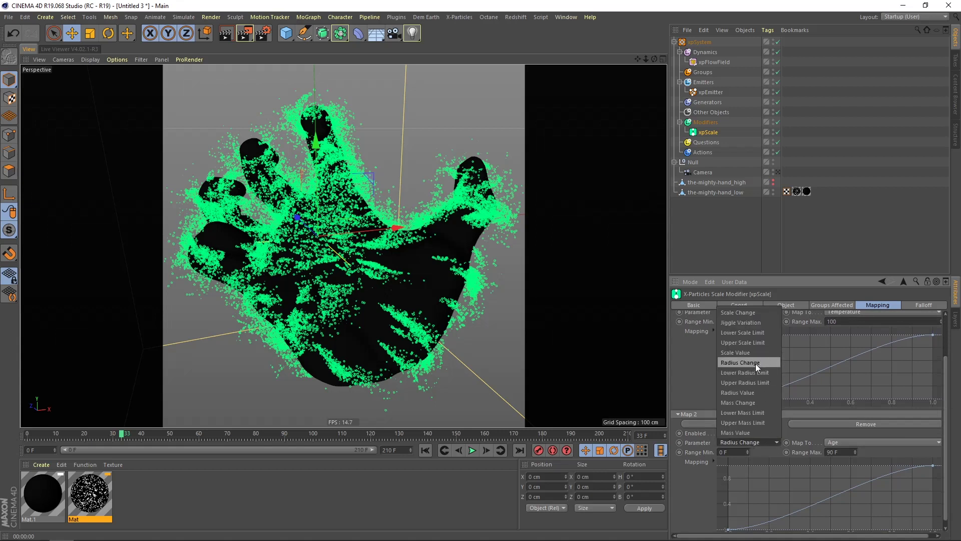
left_click(753, 392)
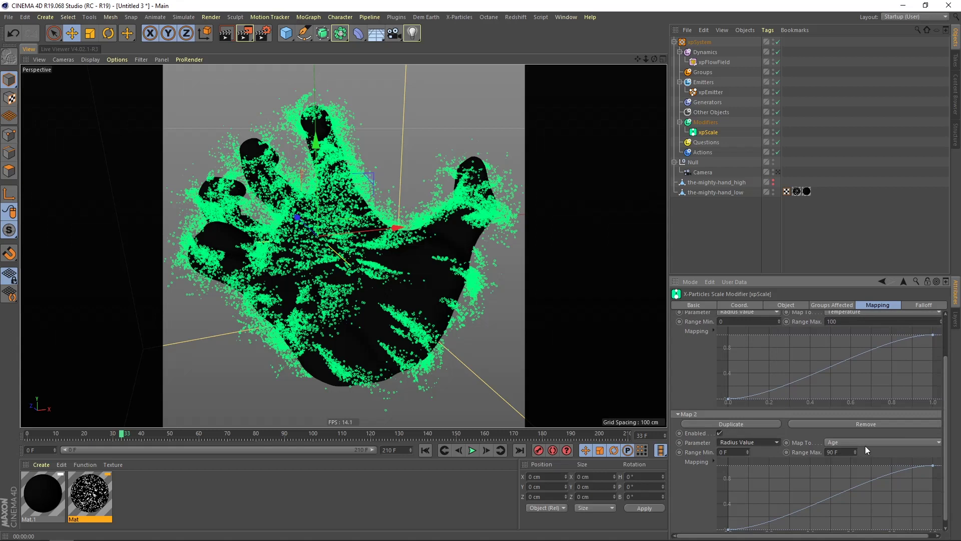
scroll(945, 451, "down", 1)
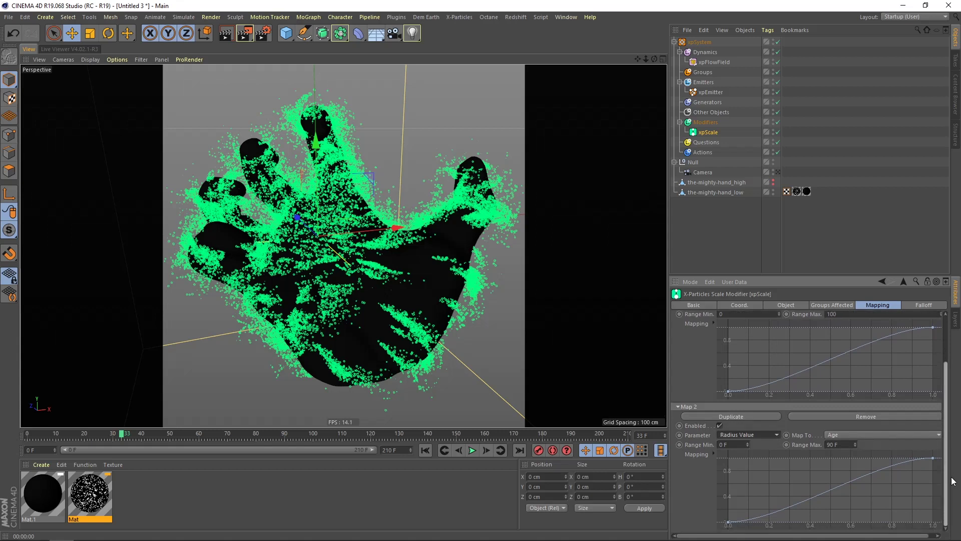
Replay the simulation from frame 0 and examine up close how the particle radii grow with age.
left_click(423, 450)
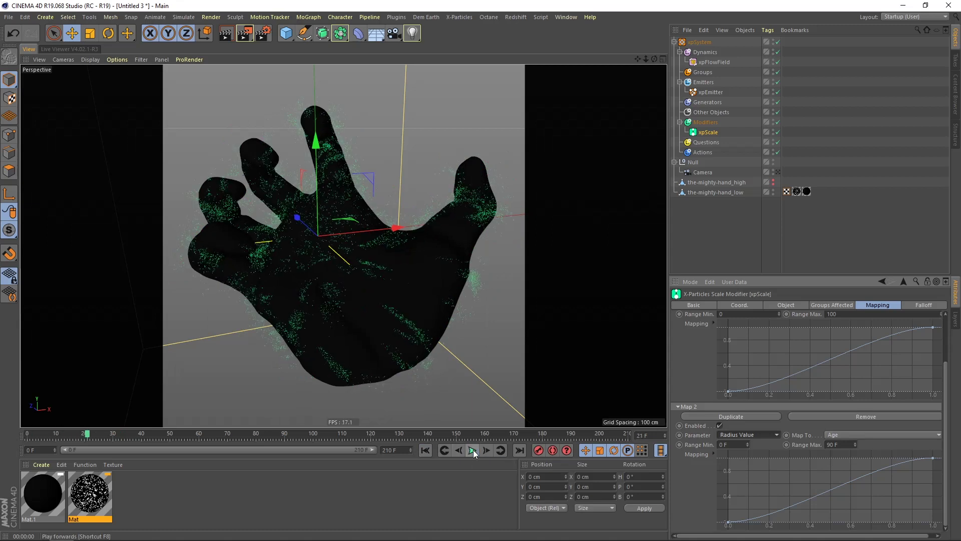
left_click(472, 450)
scroll(453, 261, "up", 8)
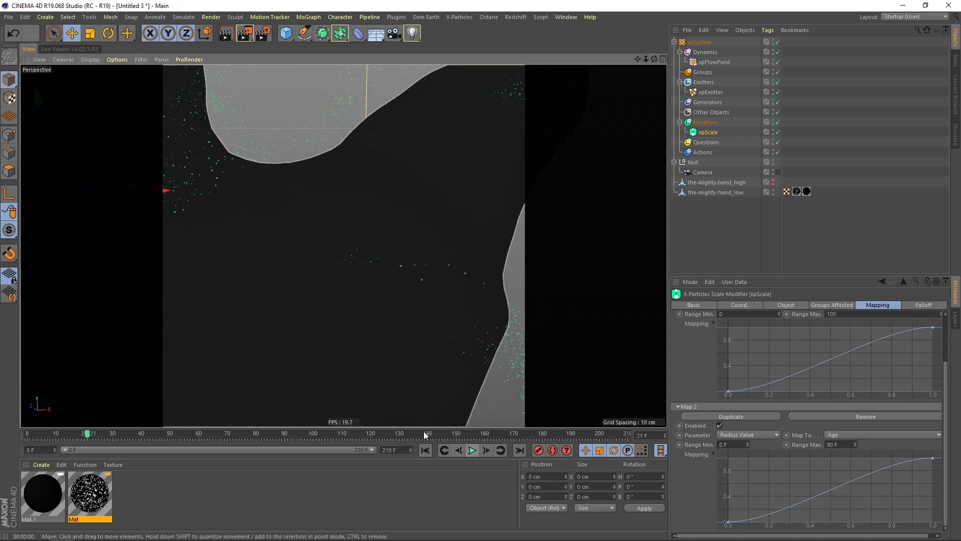
left_click(473, 451)
scroll(341, 313, "down", 8)
middle_click_drag(344, 282, 399, 250, "alt")
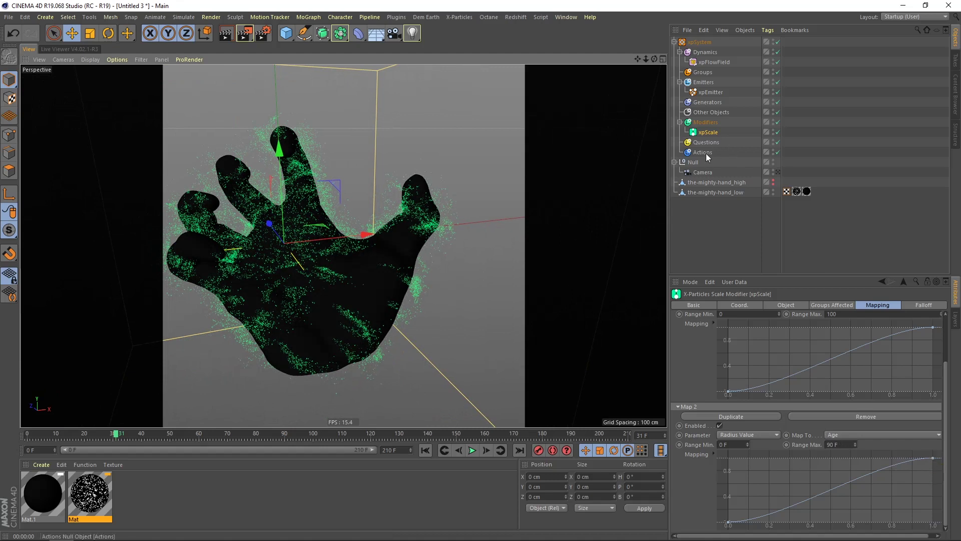
Check the xpEmitter's lifespan against the Age mapping range and lower the end point of the Map 2 curve to zero.
left_click(711, 92)
left_click(814, 306)
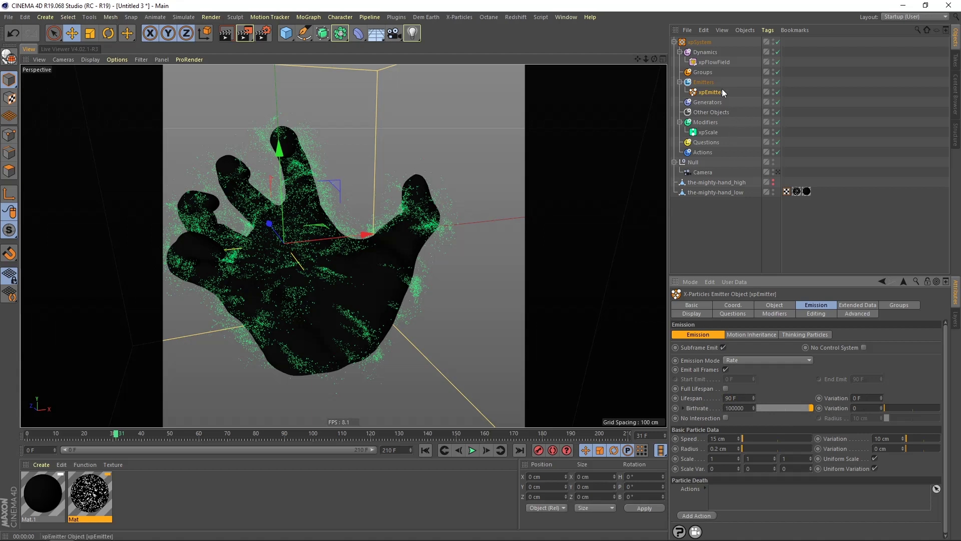
left_click(709, 133)
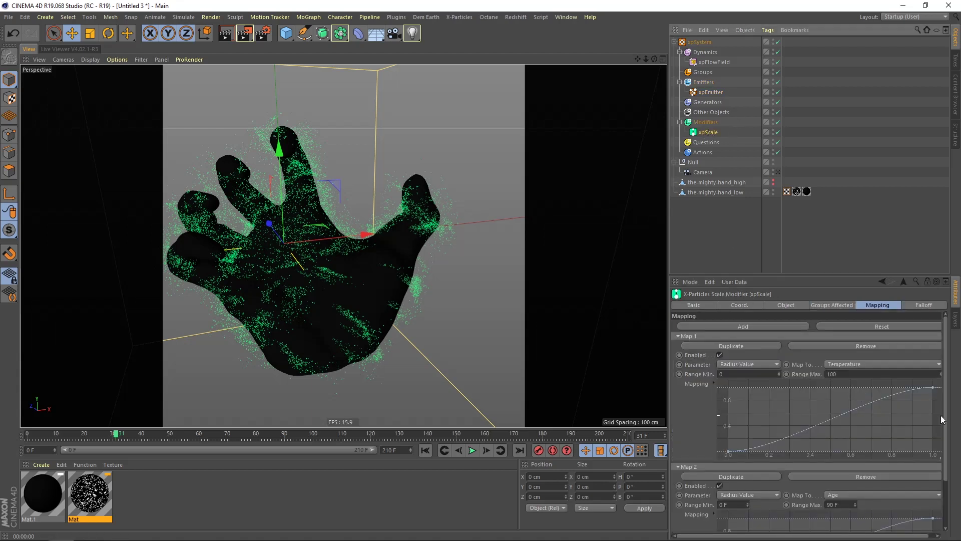
scroll(938, 416, "down", 3)
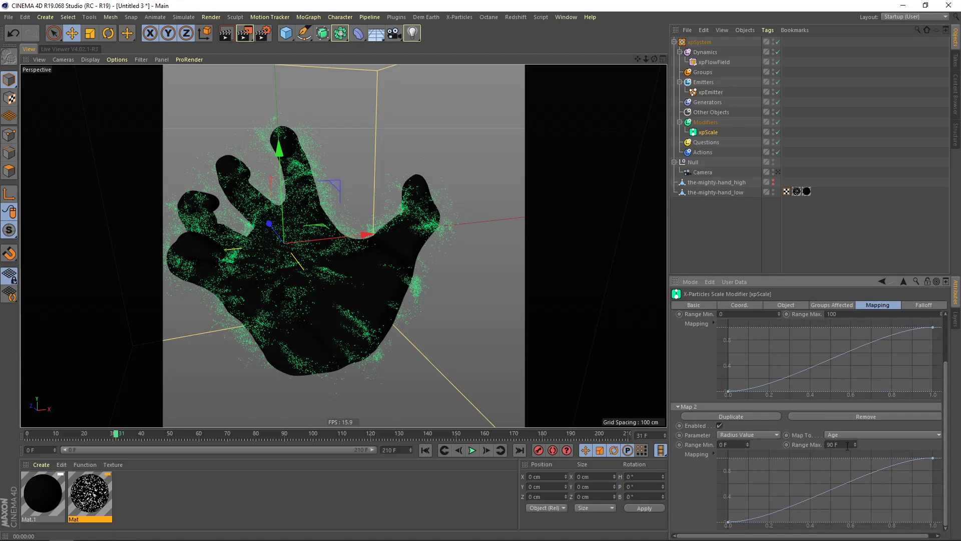
left_click_drag(934, 459, 944, 532)
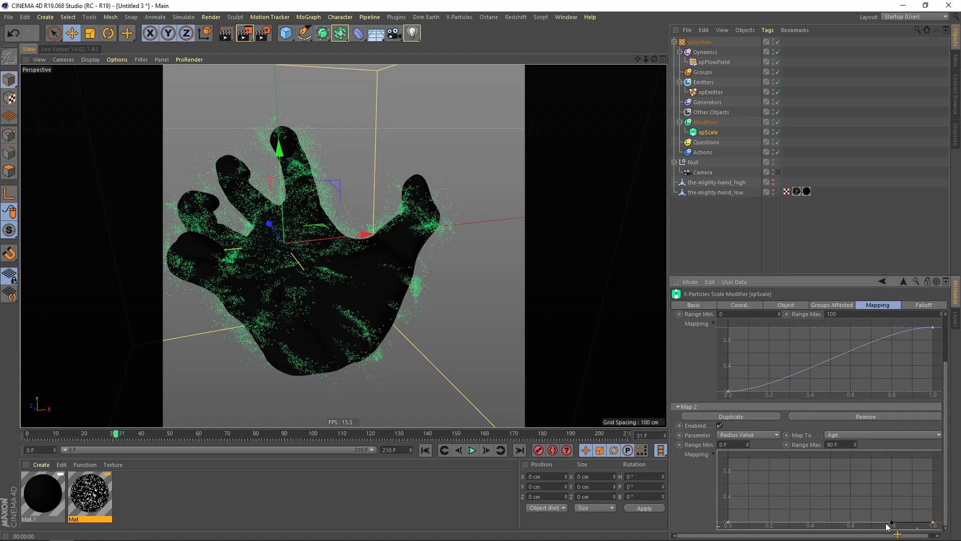
Shape the xpScale Radius Value by Age curve into a steep-sided arch peaking midway and ending at zero, and replay the simulation.
left_click_drag(825, 476, 831, 460)
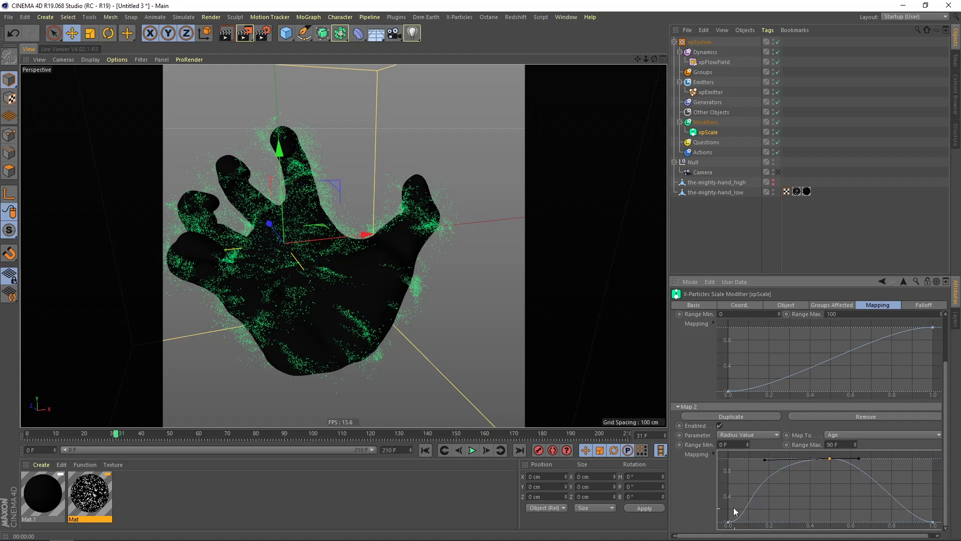
left_click_drag(751, 512, 749, 502)
left_click(830, 458)
left_click(425, 450)
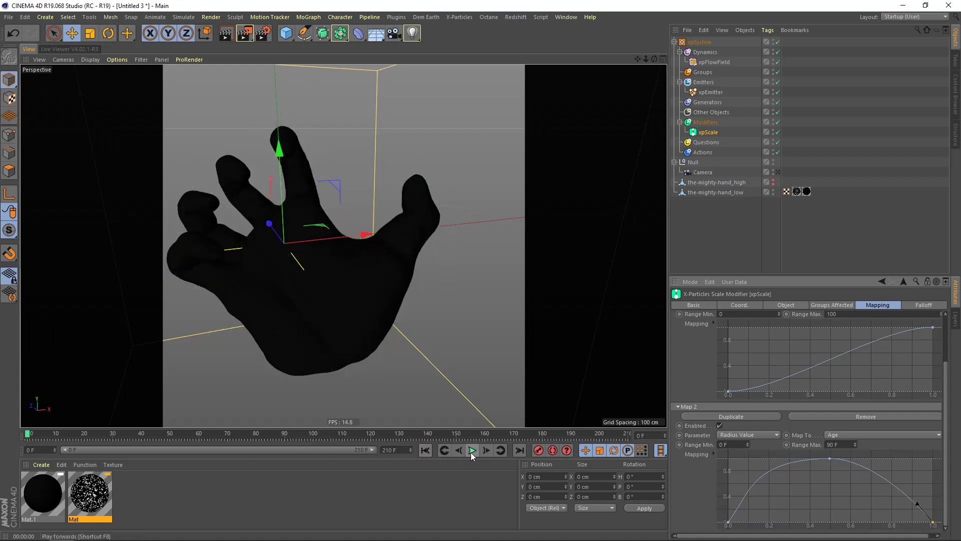
left_click(471, 450)
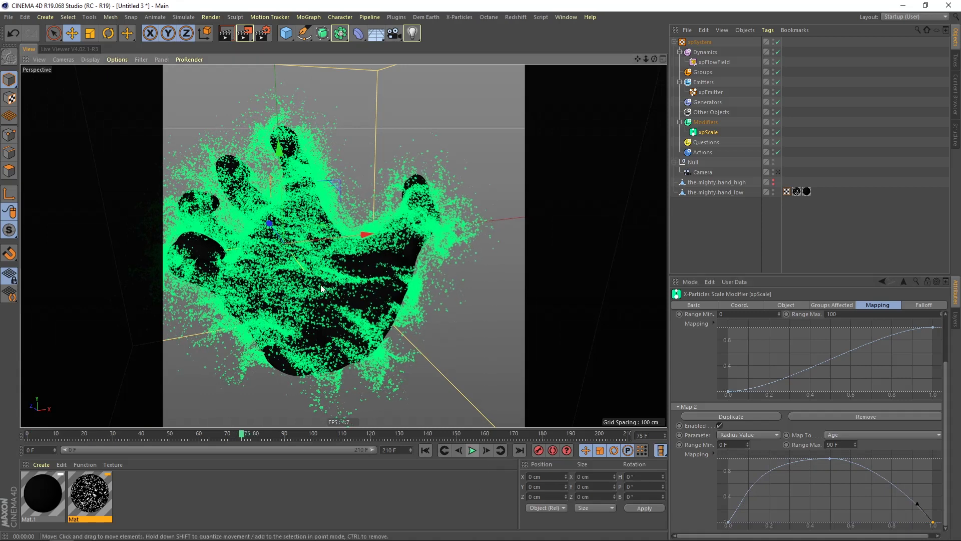
right_click_drag(314, 288, 351, 280, "alt")
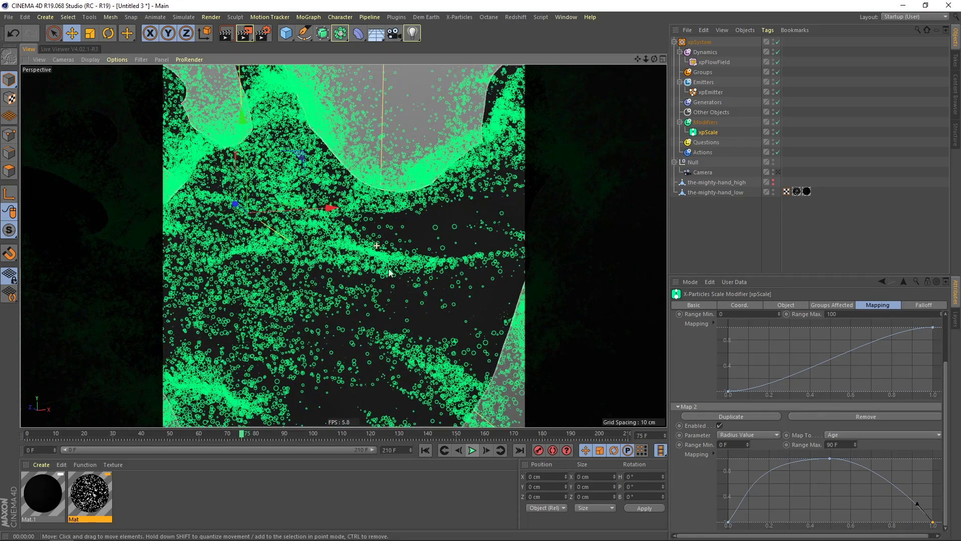
right_click_drag(388, 264, 362, 276, "alt")
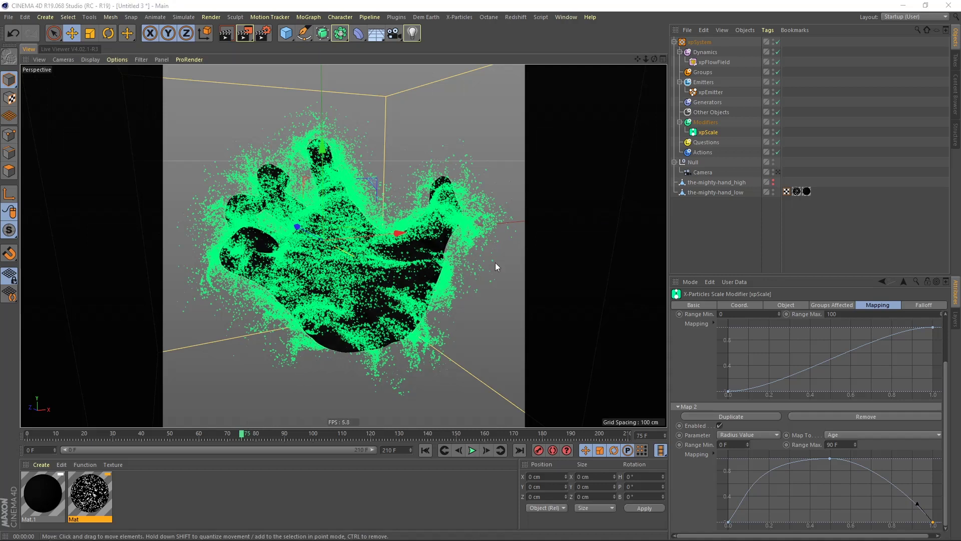
Set the xpEmitter's birthrate to 10000 and replay the particle simulation from the start.
left_click(704, 92)
left_click(731, 408)
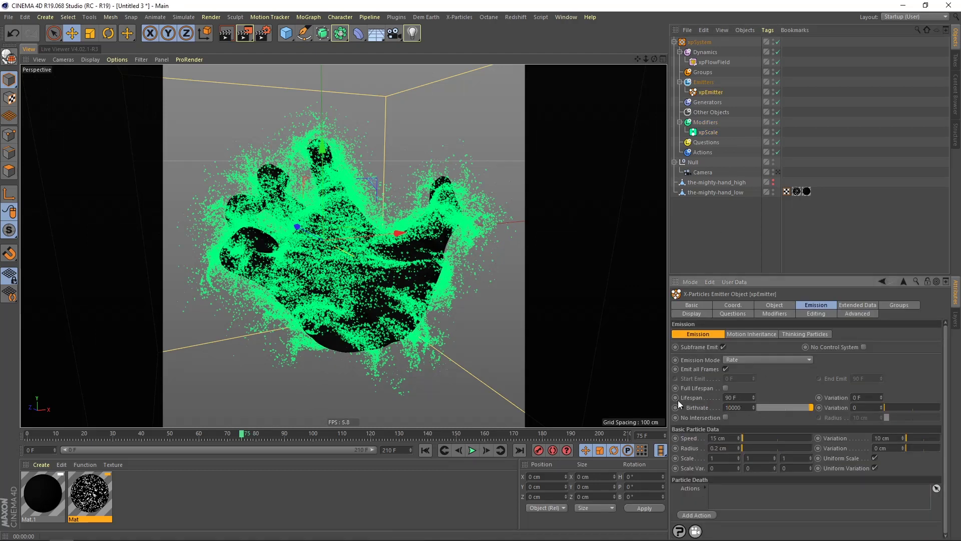
left_click(427, 449)
left_click(469, 448)
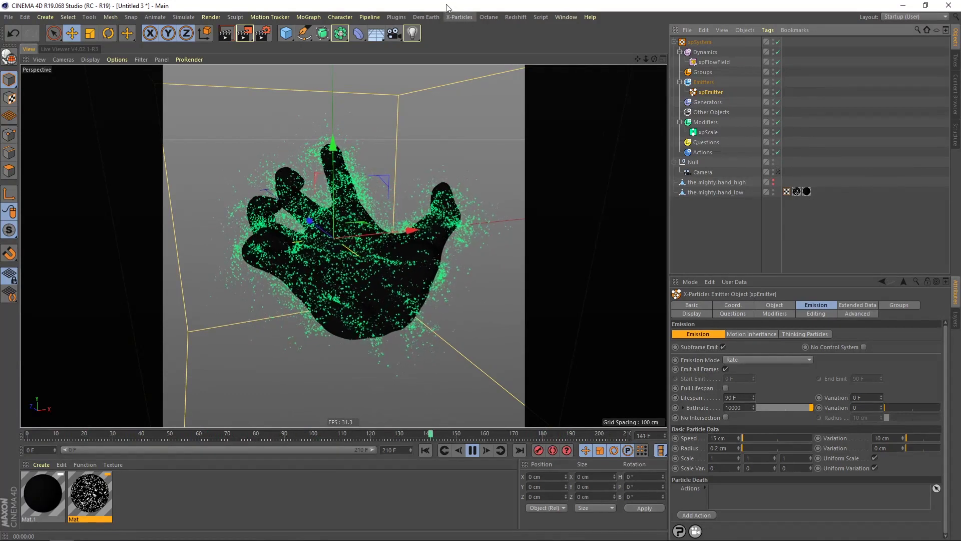
Add an xpTurbulence motion modifier to the particle system's Modifiers folder.
left_click(712, 113)
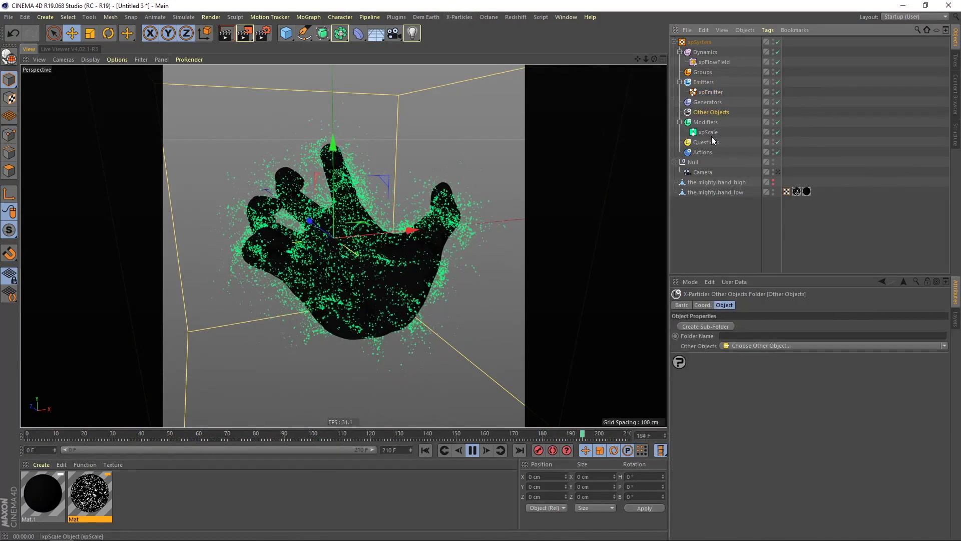
left_click(706, 122)
left_click(758, 354)
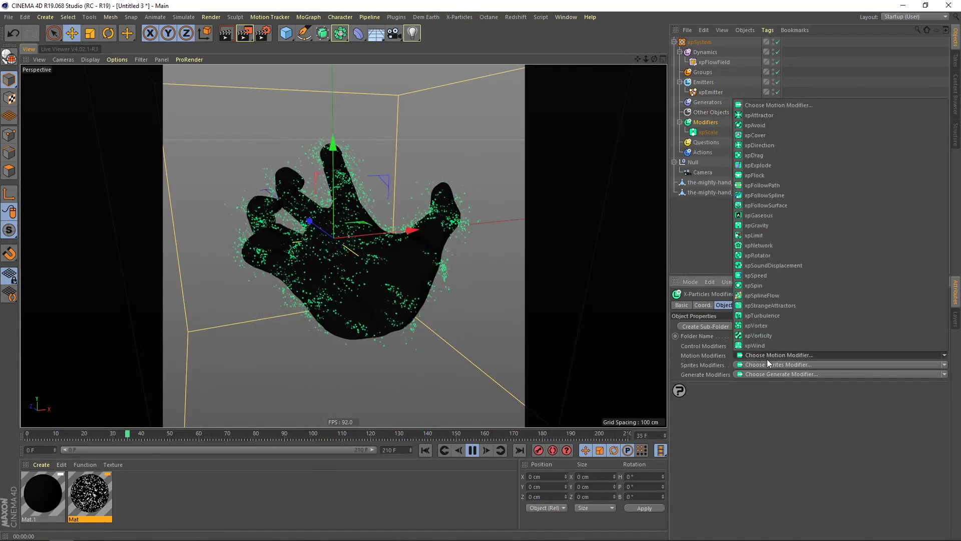
left_click(767, 316)
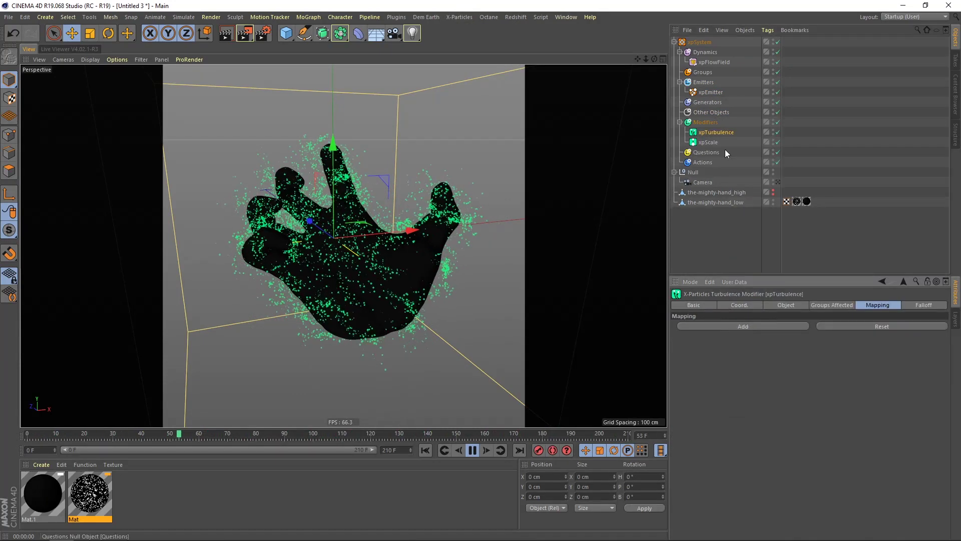
scroll(392, 240, "down", 3)
mouse_move(382, 244)
left_mouse_down("alt")
mouse_move(392, 251)
mouse_move(372, 239)
left_mouse_up("alt")
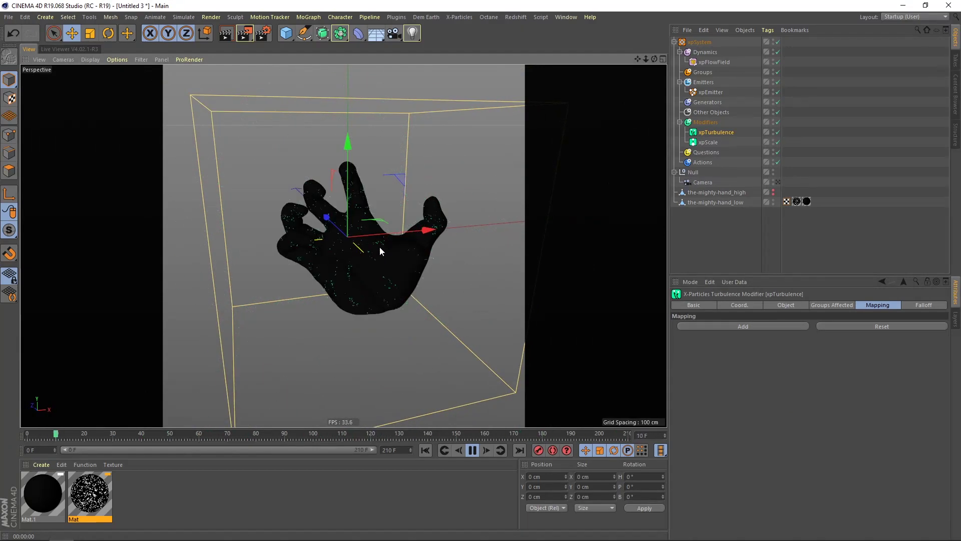
Change the xpTurbulence modifier's noise type to Turbulence and check the particle motion around the hand.
left_click(786, 305)
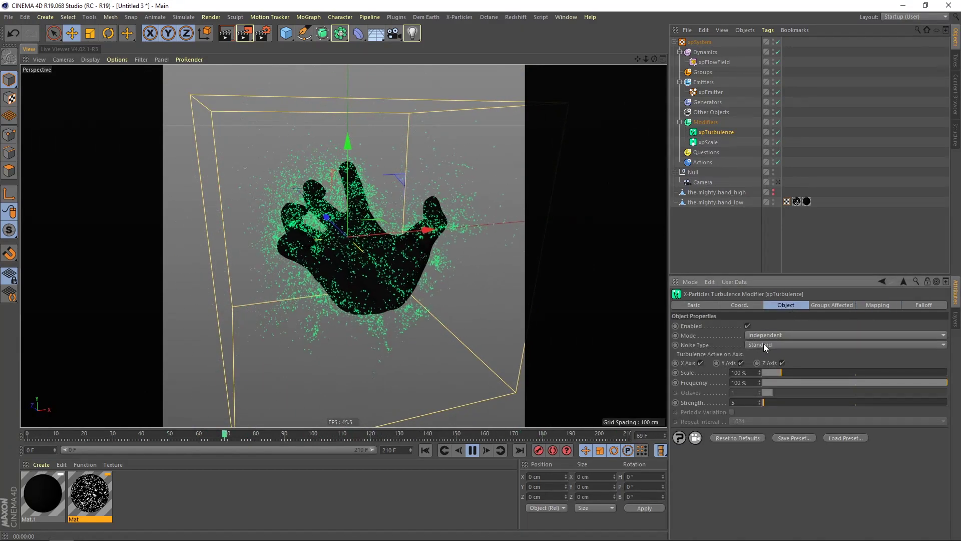
left_click(761, 344)
left_click(766, 355)
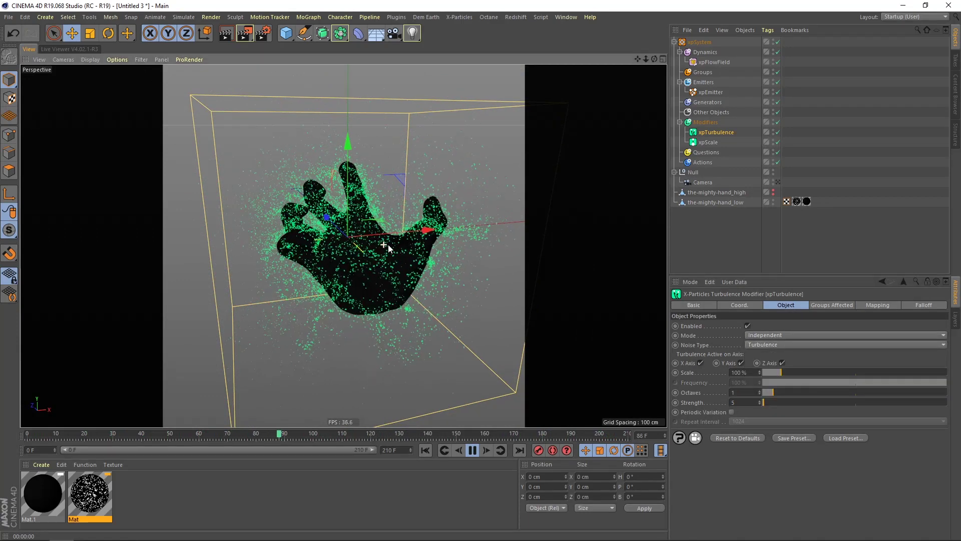
left_click_drag(440, 365, 470, 389, "alt")
left_click_drag(431, 310, 416, 275, "alt")
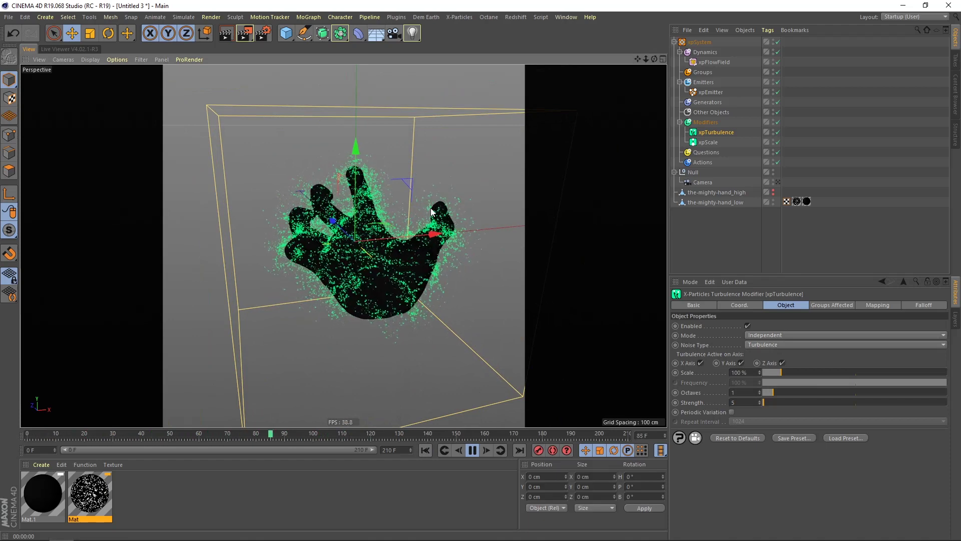
Set the xpTurbulence strength to 50 and check the particles around the hand.
left_click(735, 402)
type("50")
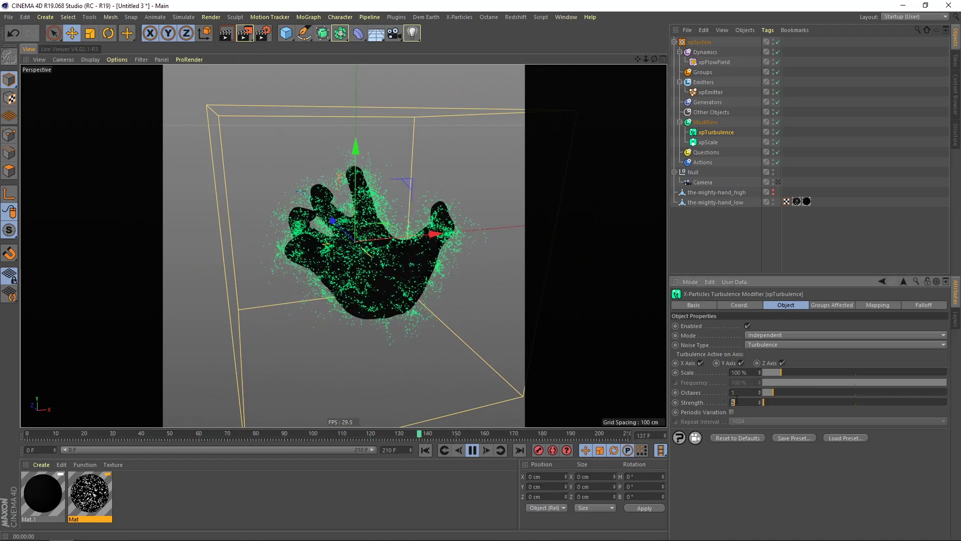
key("Return")
mouse_move(380, 261)
right_mouse_down("alt")
mouse_move(396, 264)
mouse_move(375, 277)
mouse_move(385, 276)
right_mouse_up("alt")
middle_click_drag(384, 276, 386, 284, "alt")
mouse_move(389, 275)
left_mouse_down("alt")
mouse_move(397, 265)
mouse_move(390, 270)
left_mouse_up("alt")
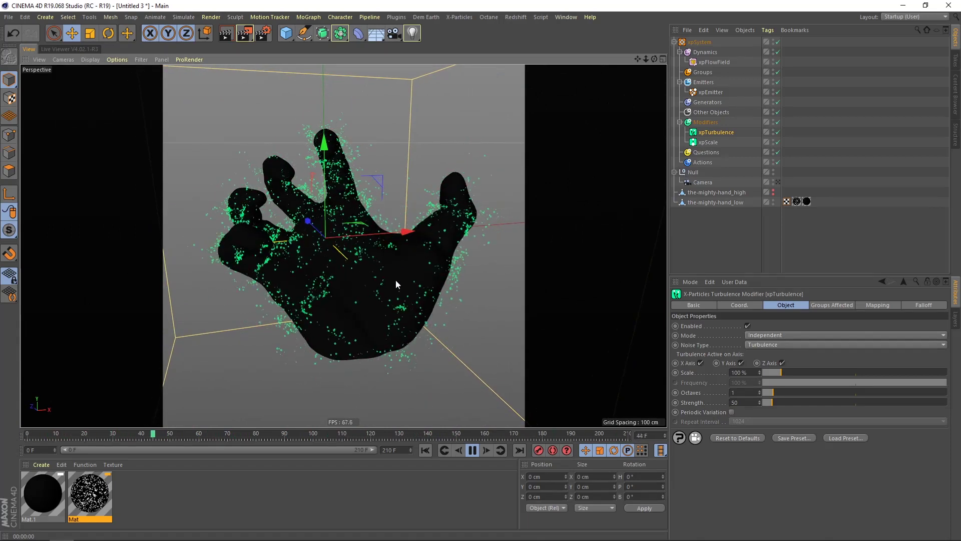
Set the xpTurbulence scale to 30% and restart the simulation from the first frame.
left_click_drag(748, 374, 720, 377)
type("30")
key("Return")
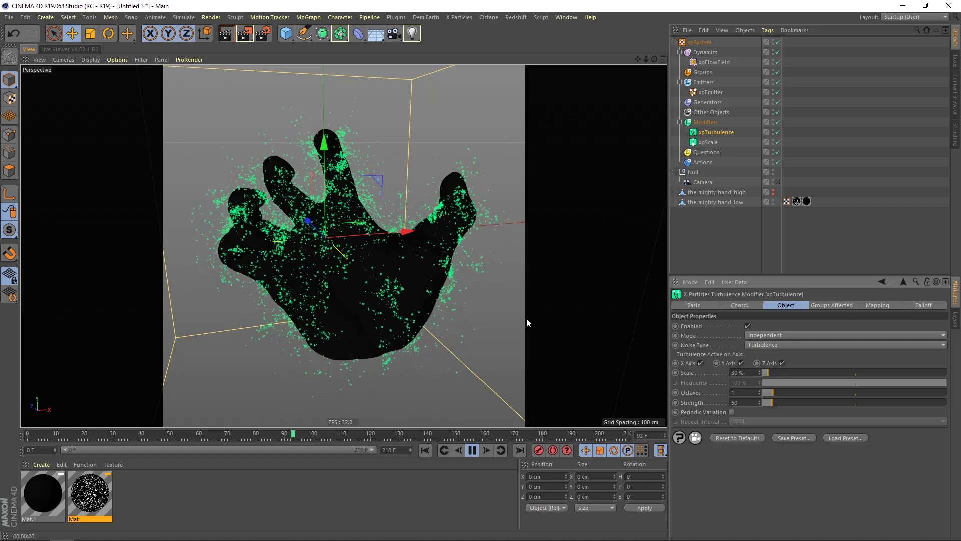
left_click(428, 451)
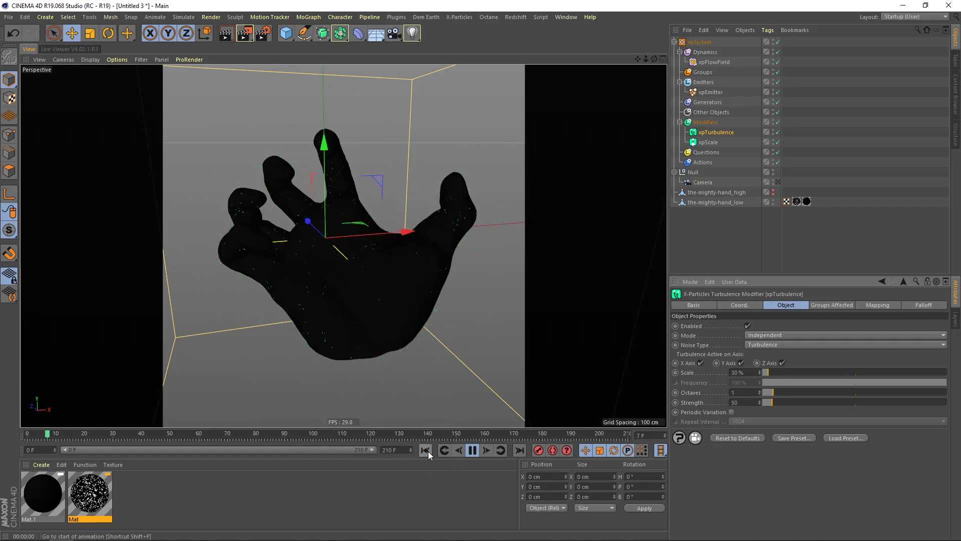
Set the xpTurbulence strength to 20 and restart the simulation from the first frame.
left_click_drag(741, 404, 722, 404)
type("20")
key("Return")
left_click(426, 451)
Raise the xpEmitter's birthrate to 30000, replay the simulation from the start, and stop playback with the xpTurbulence modifier selected.
left_click(711, 92)
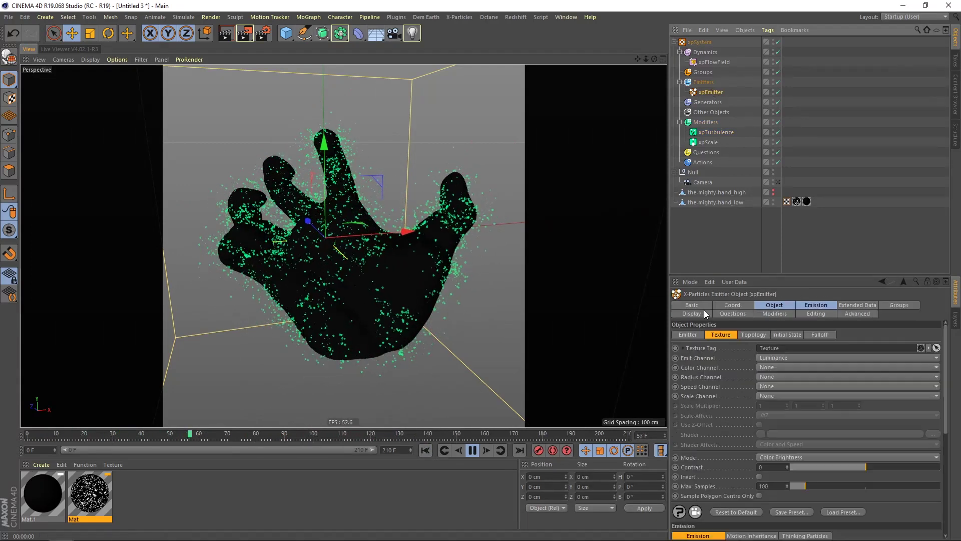
left_click(816, 305)
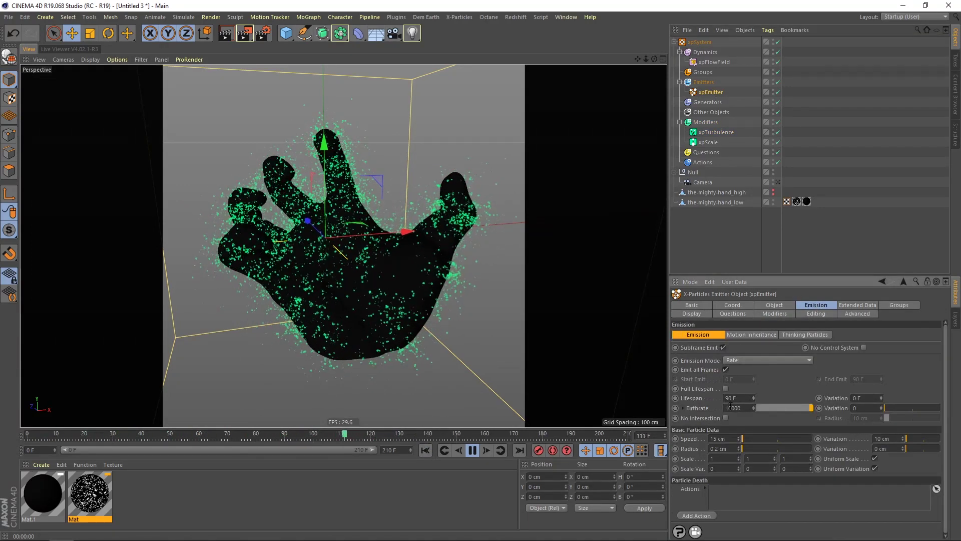
left_click(427, 450)
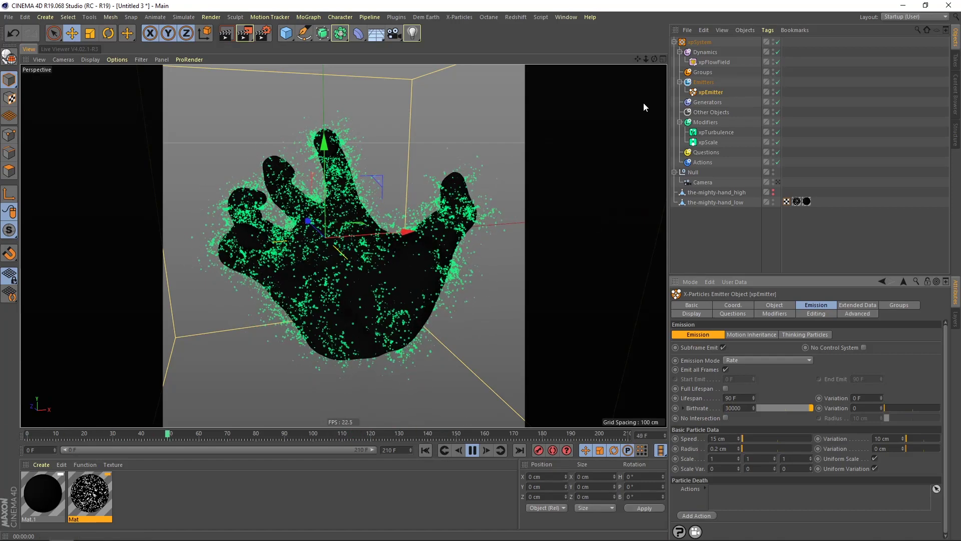
left_click(715, 133)
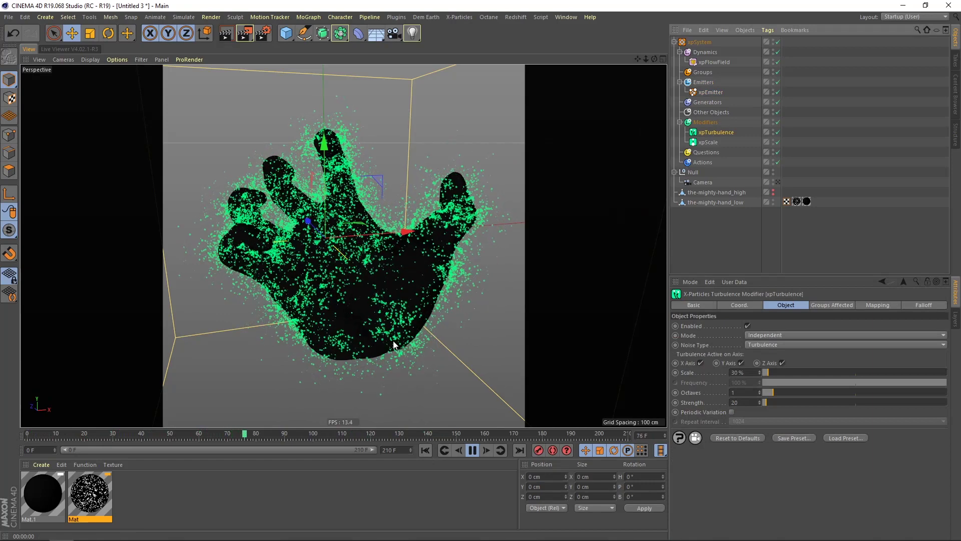
left_click(472, 450)
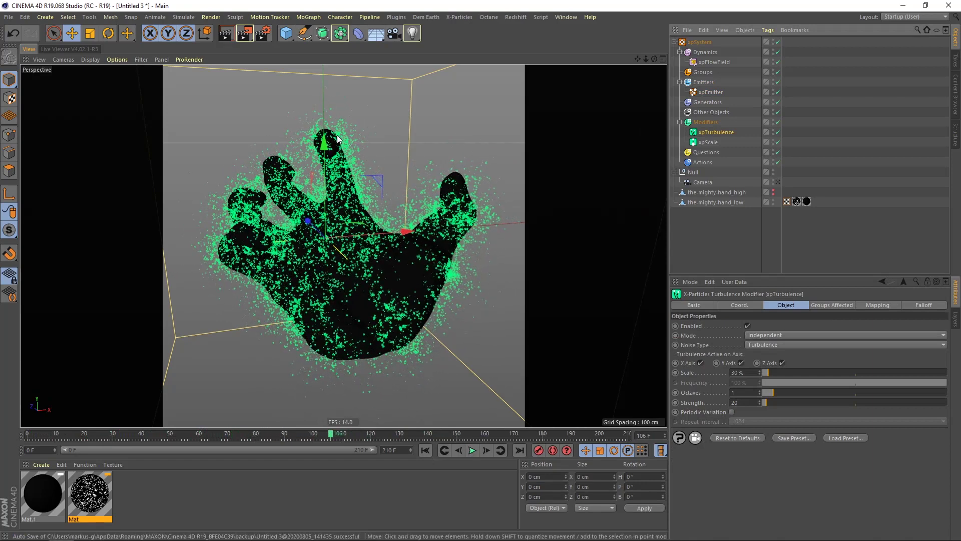
Set the xpEmitter's particle editor display to Dots and preview the simulation from the start.
left_click(711, 92)
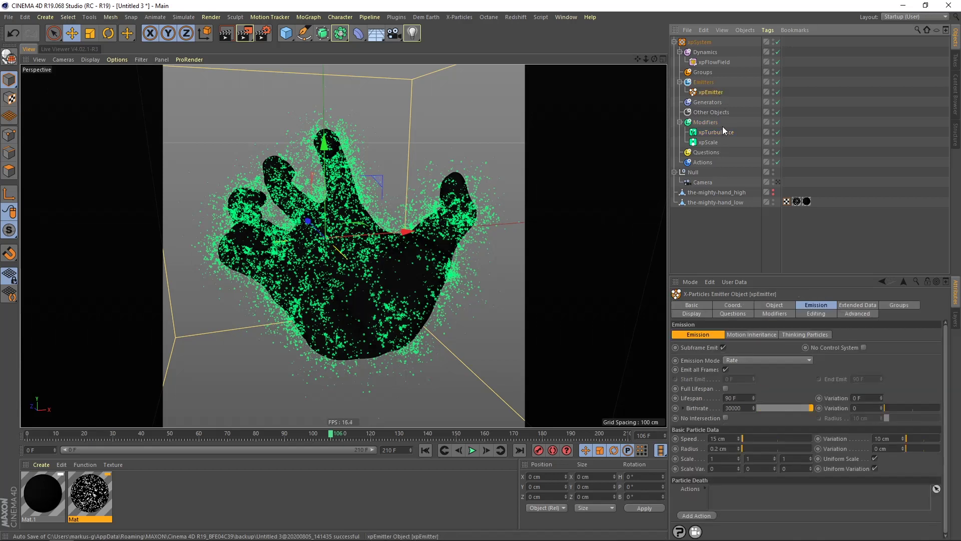
left_click(693, 313)
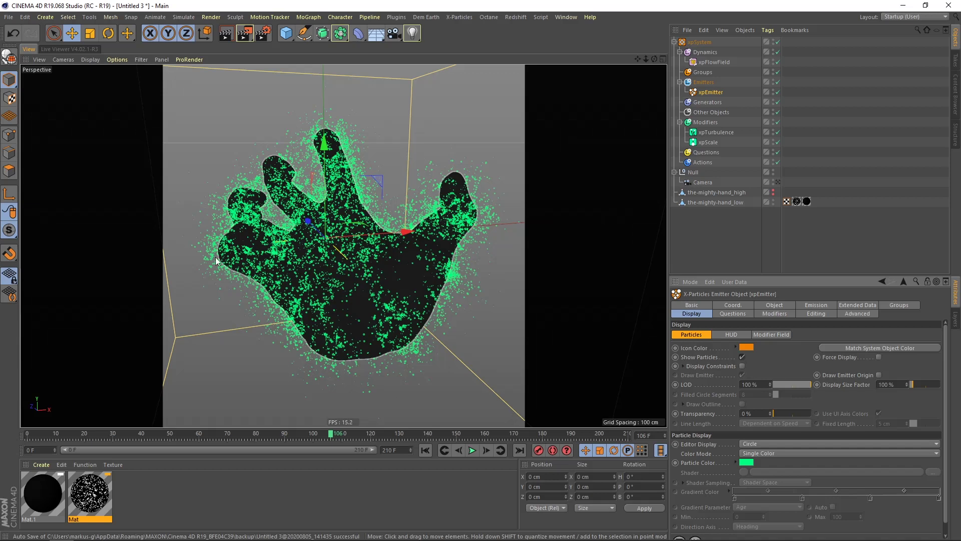
left_click(765, 443)
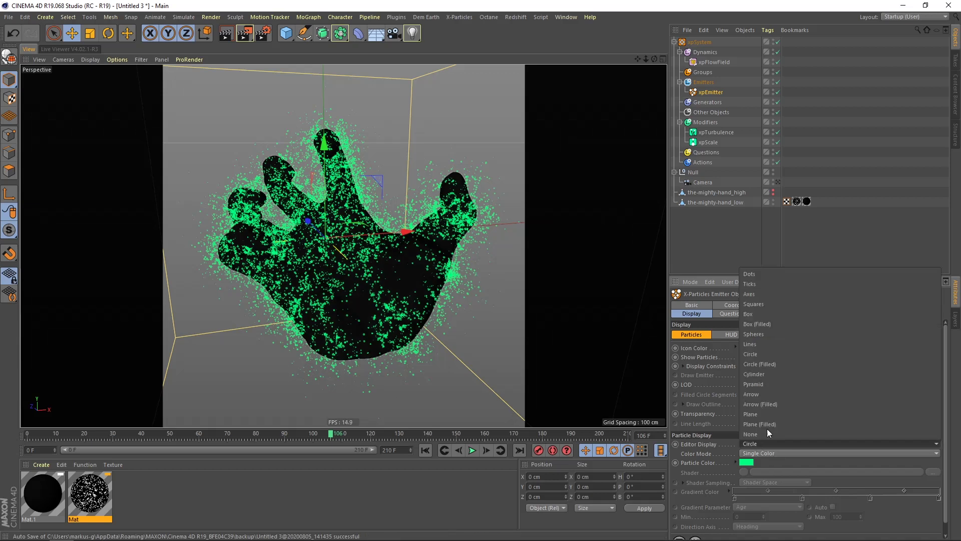
left_click(755, 273)
left_click(425, 449)
left_click(472, 449)
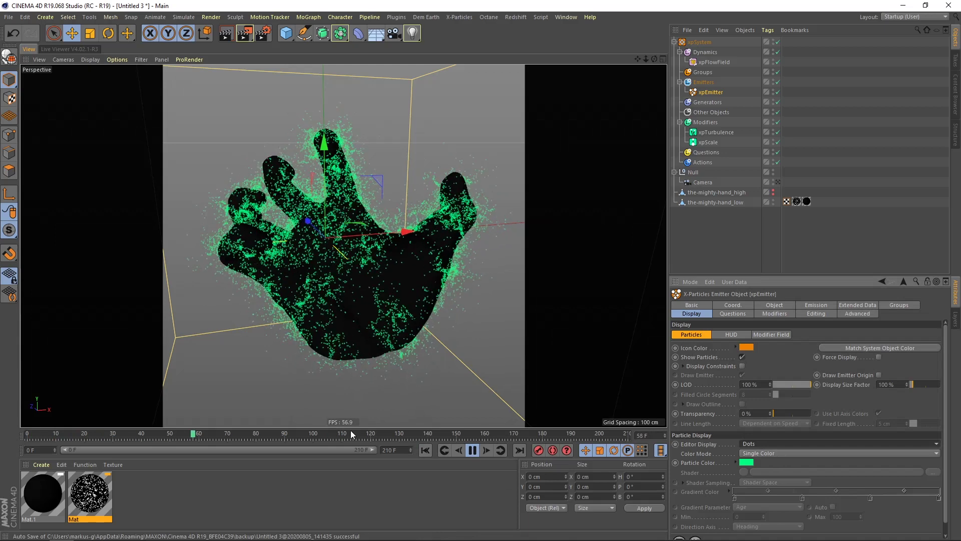
left_click(471, 450)
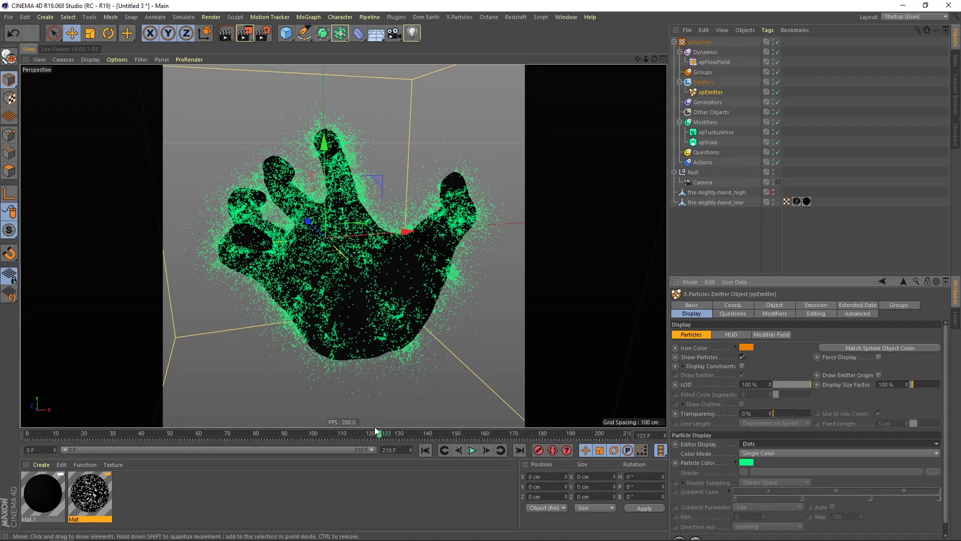
Disable the xpTurbulence modifier, replay the simulation from the start for comparison, and re-enable the modifier.
left_click(471, 451)
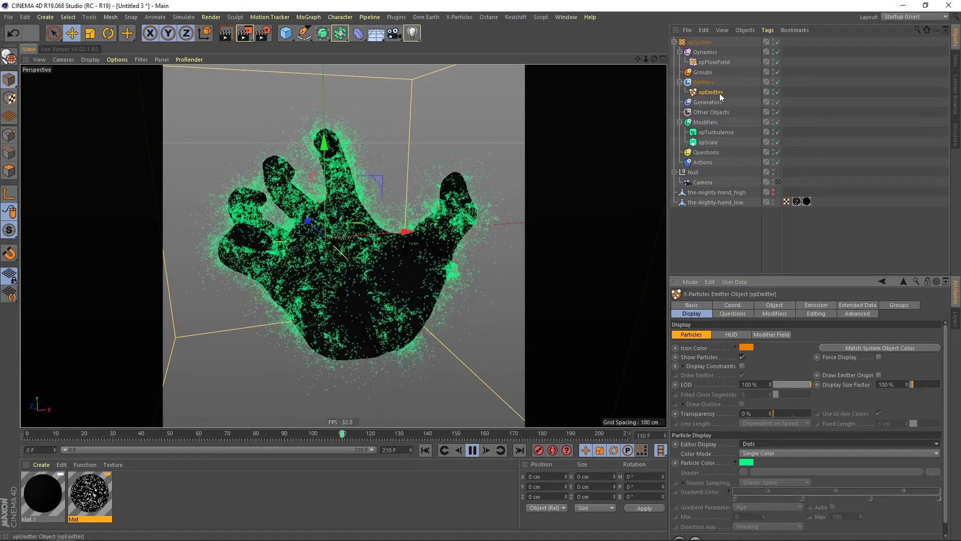
left_click(777, 133)
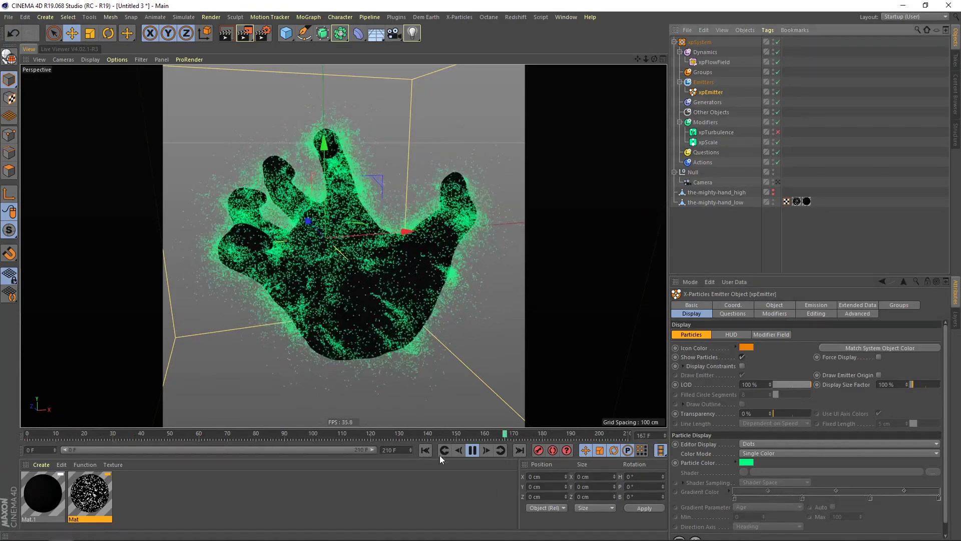
left_click(426, 450)
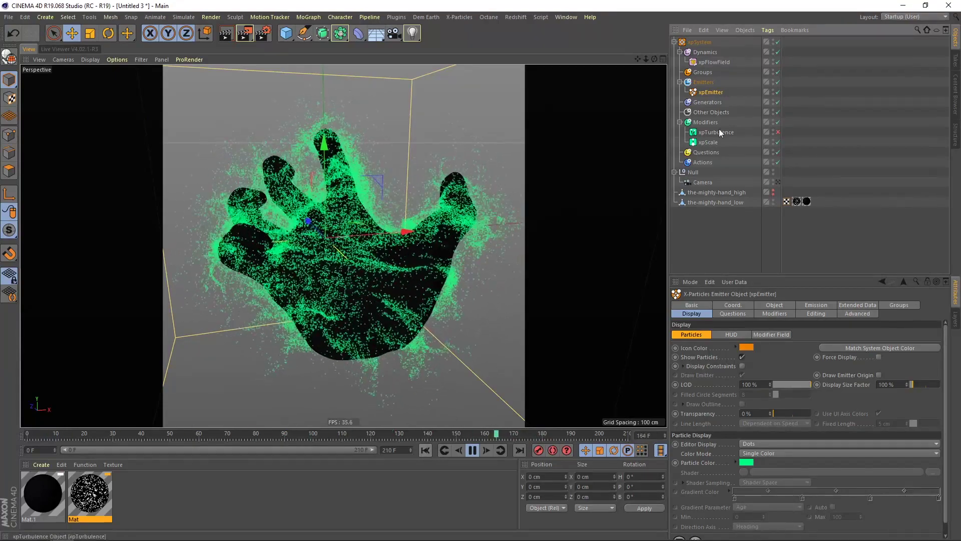
left_click(778, 133)
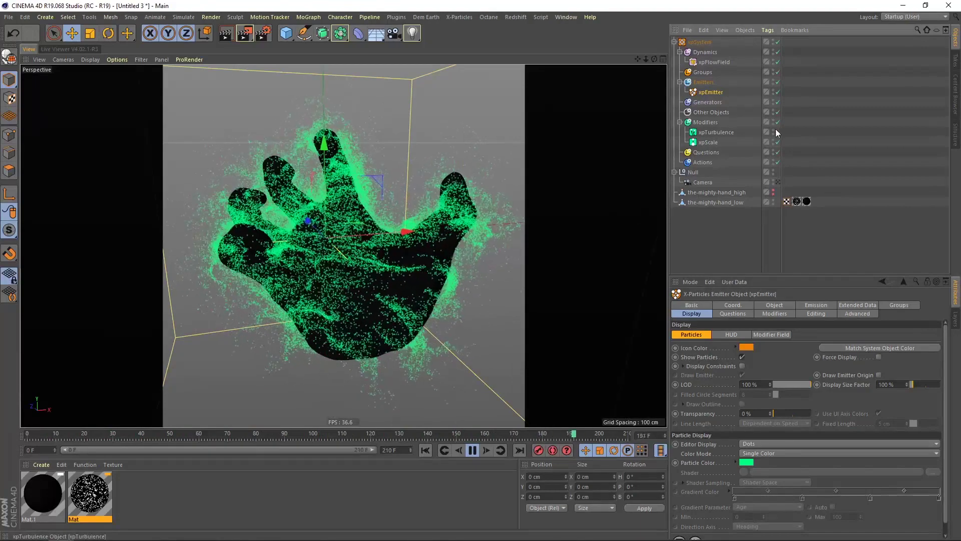
Set the xpTurbulence scale to 100% and replay the simulation from the start.
left_click(716, 132)
left_click_drag(746, 373, 723, 375)
type("100")
key("Return")
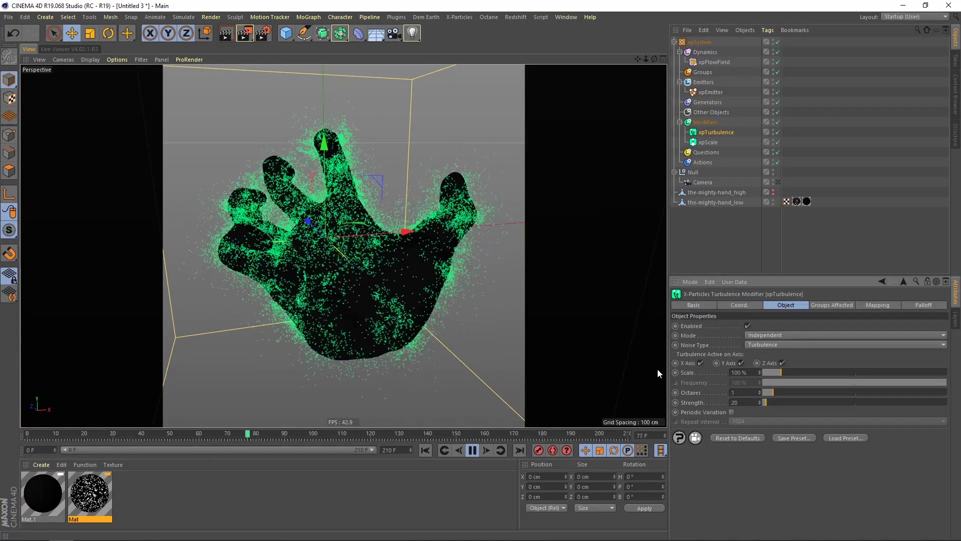
left_click(423, 447)
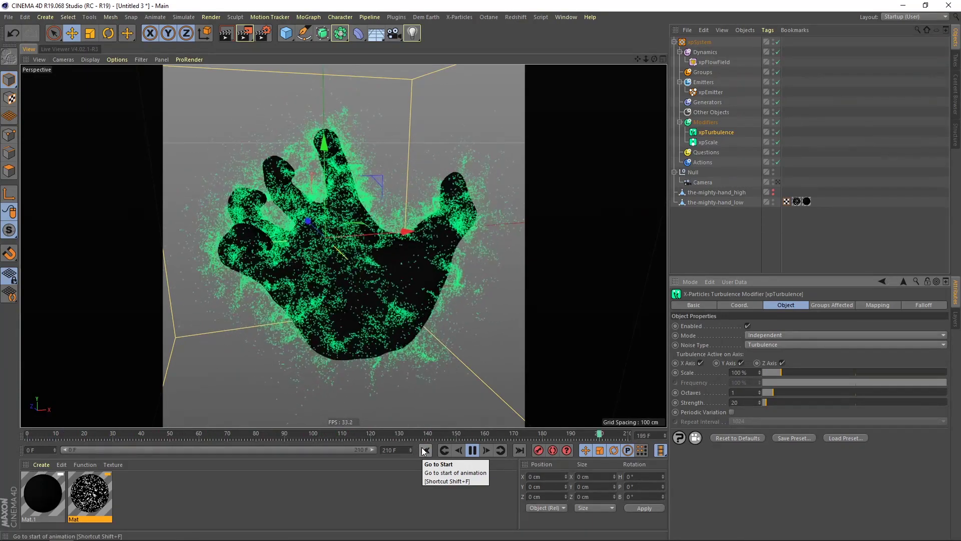
Set the xpTurbulence scale to 150% while the simulation plays.
double_click(749, 373)
type("150")
key("Return")
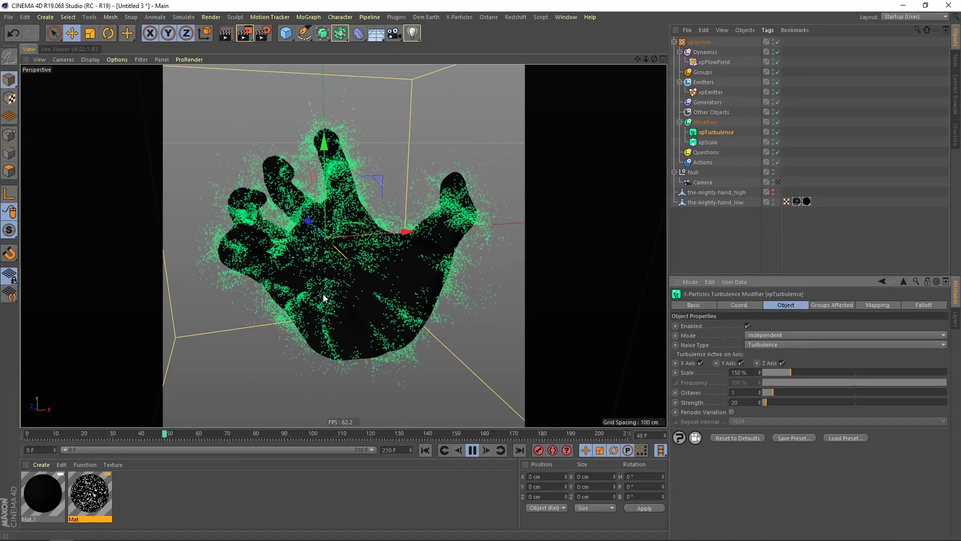
Stop playback and set the animation speed to 0.8 in the noise shader of the Mat material's luminance texture.
left_click(473, 450)
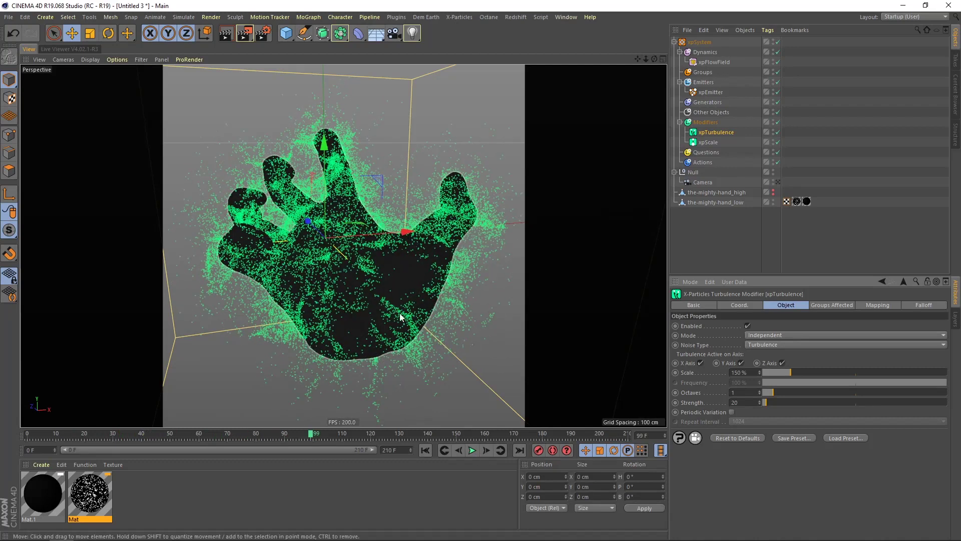
left_click(84, 503)
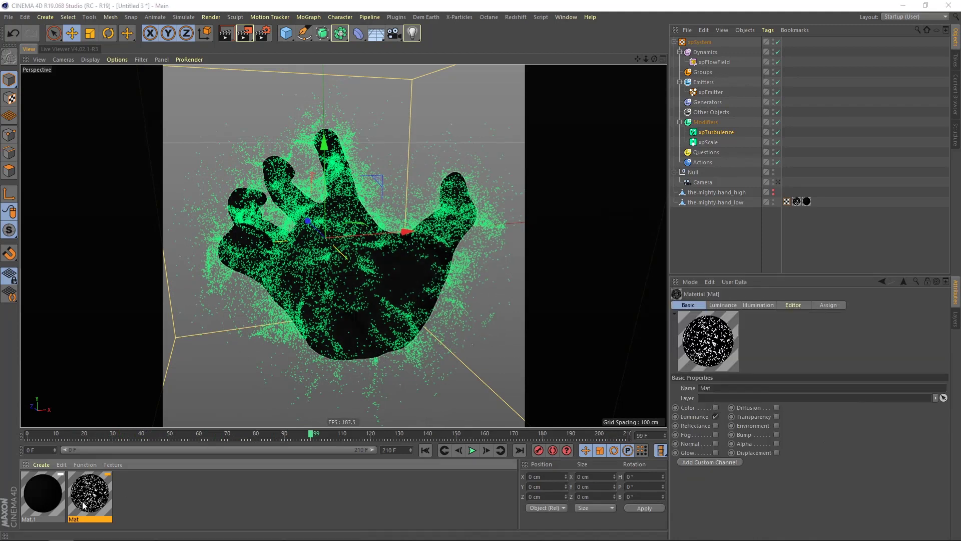
left_click_drag(960, 111, 559, 96)
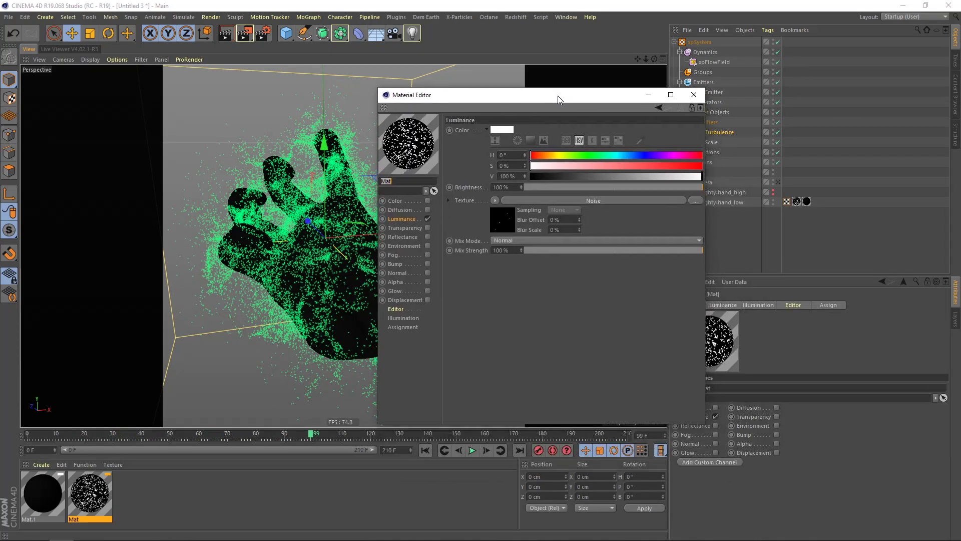
left_click(563, 201)
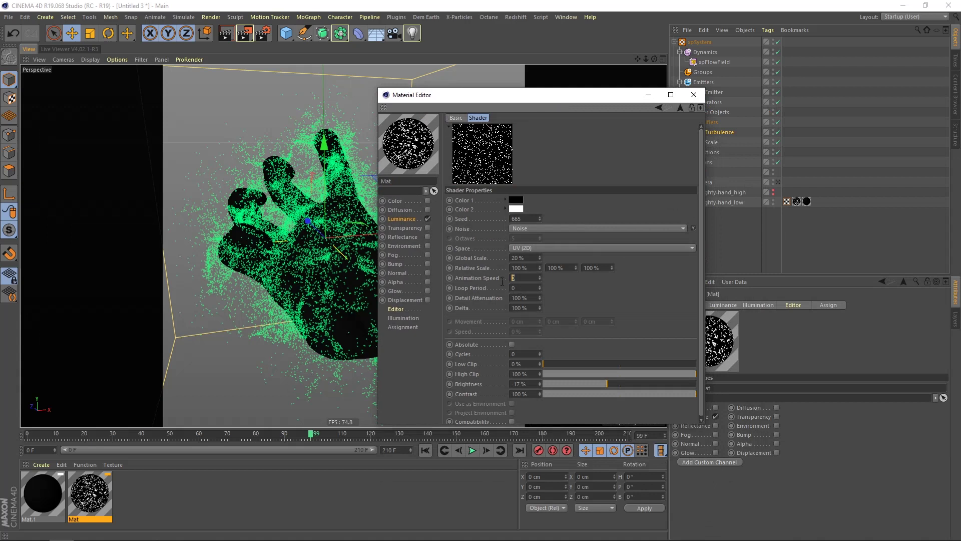
type(".8")
key("Return")
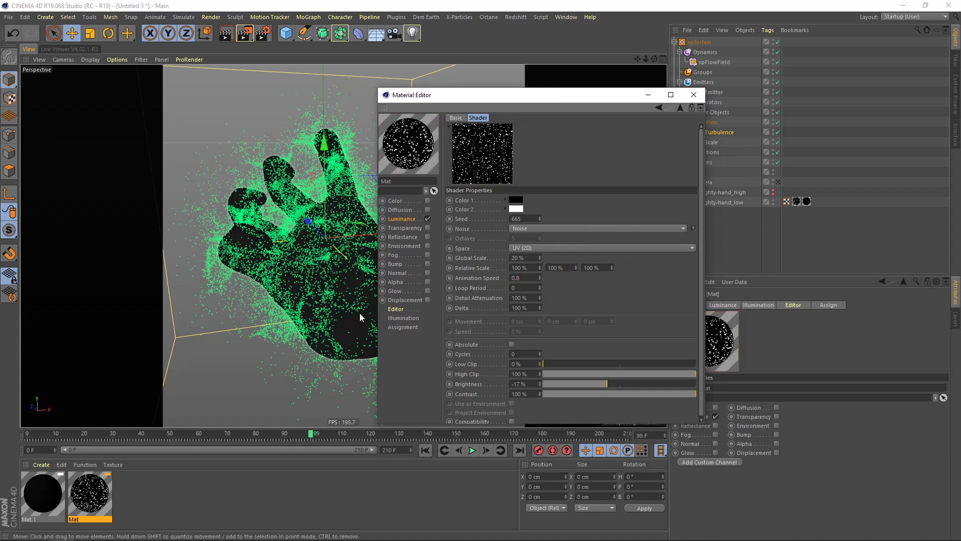
left_click(694, 95)
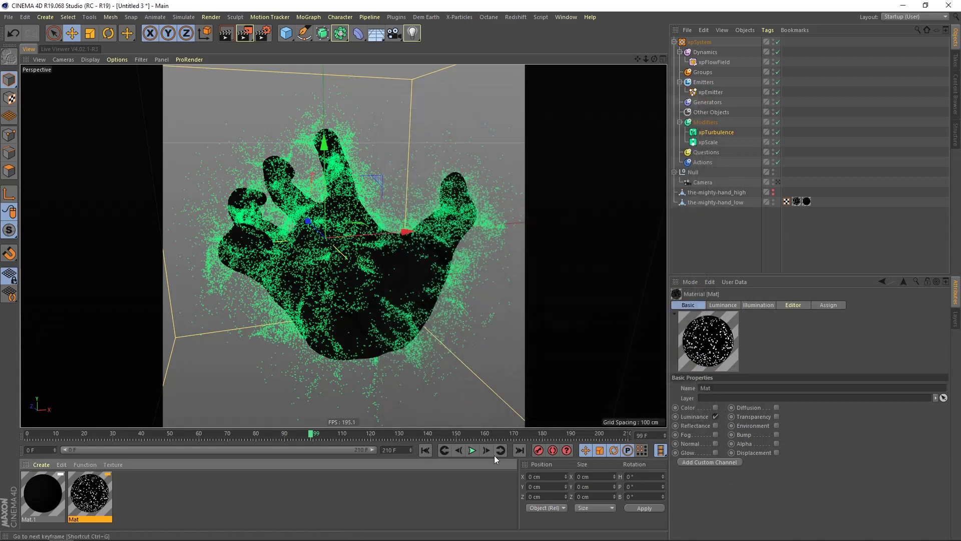
Replay the simulation from the start to check the emission with the changed noise animation.
left_click(426, 450)
left_click(471, 450)
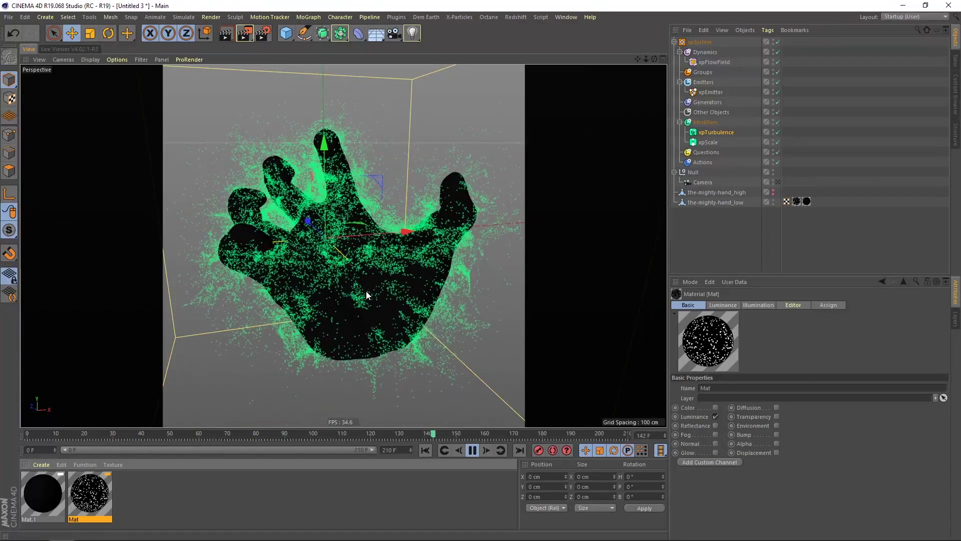
left_click(473, 450)
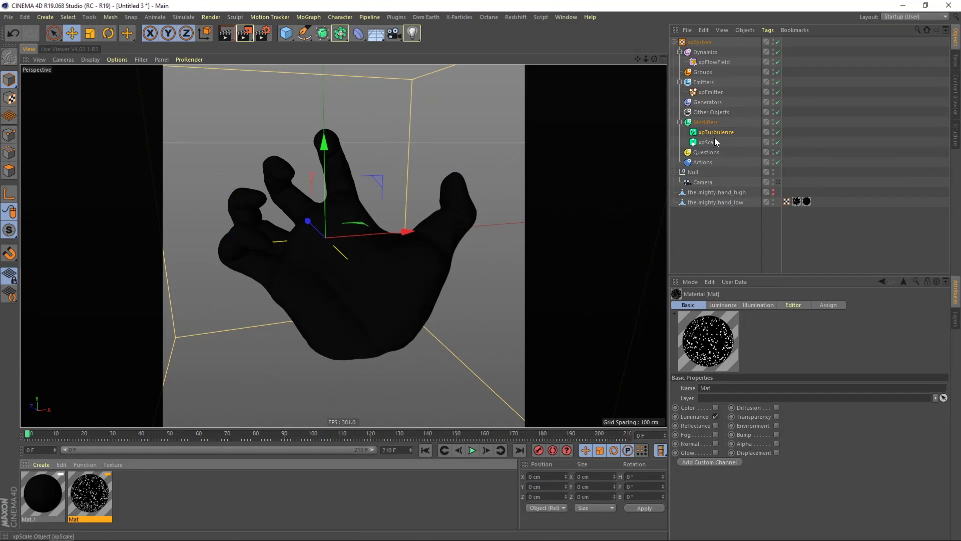
left_click(472, 450)
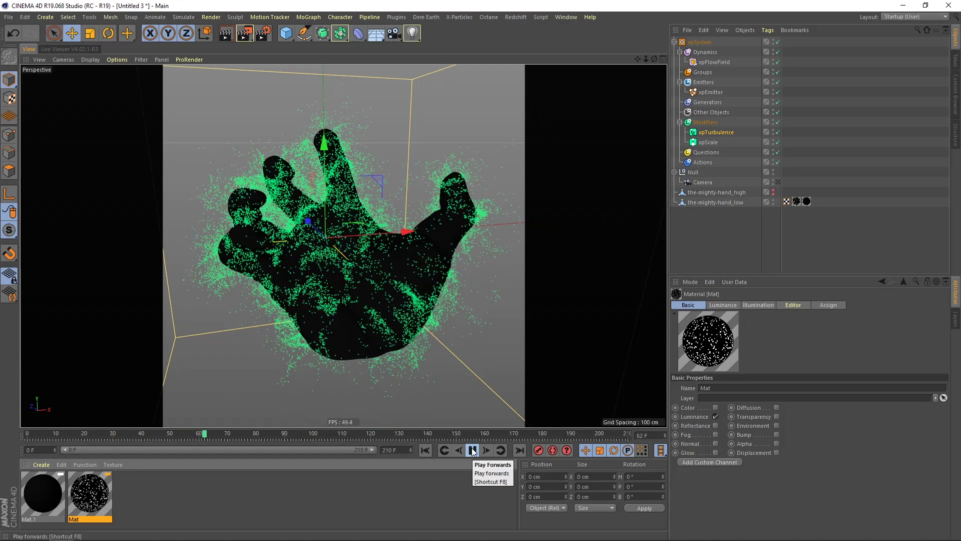
left_click(472, 451)
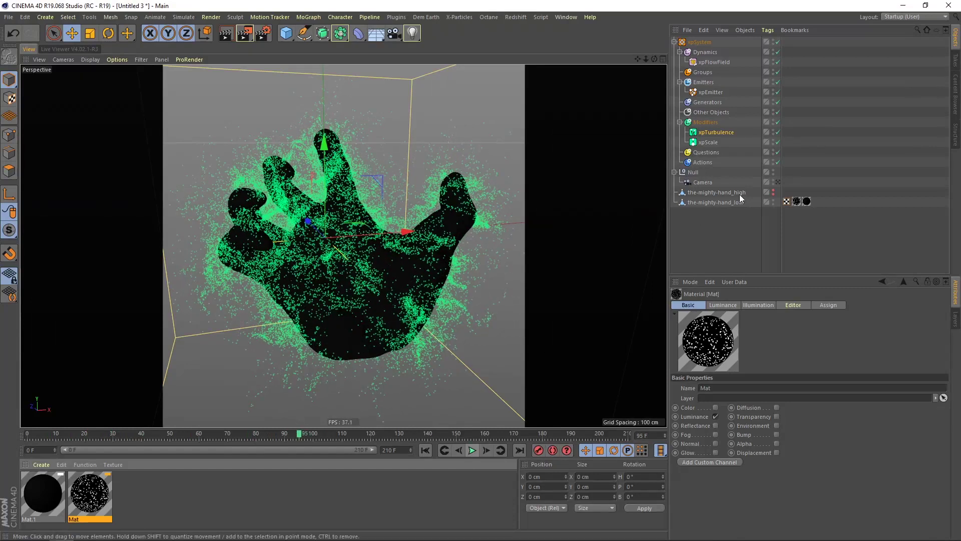
Duplicate the xpEmitter within the Emitters folder and rename the copy xpEmitter.spawn_form.
left_click(714, 243)
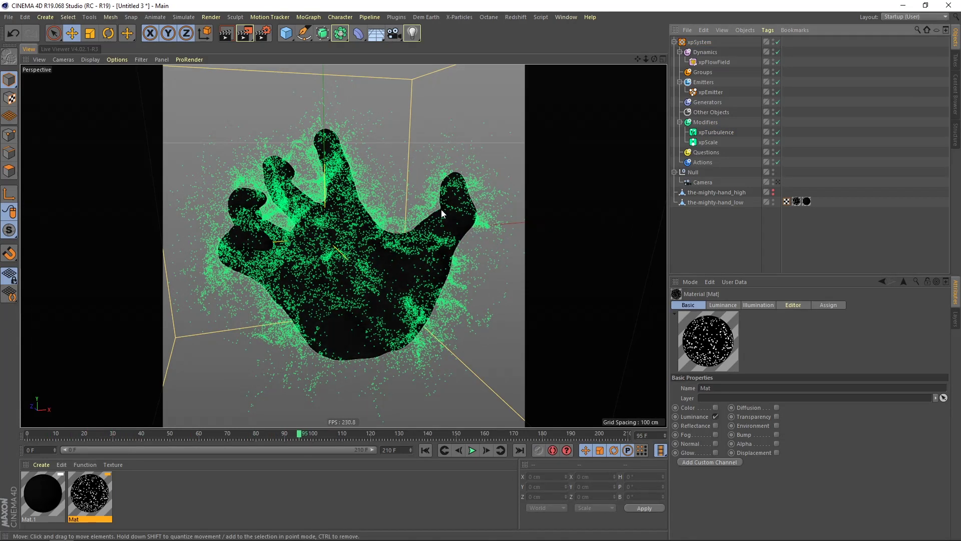
left_click(414, 318)
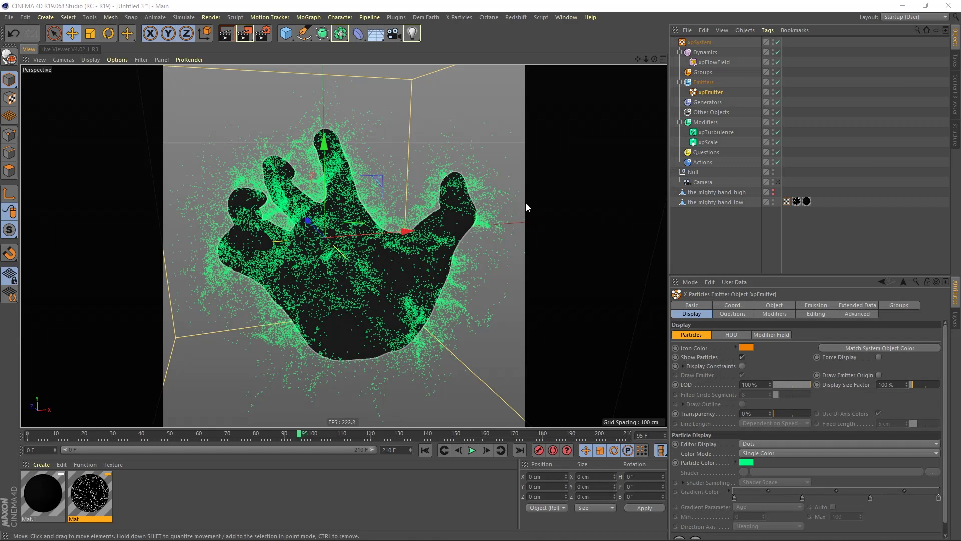
left_click_drag(719, 94, 713, 97)
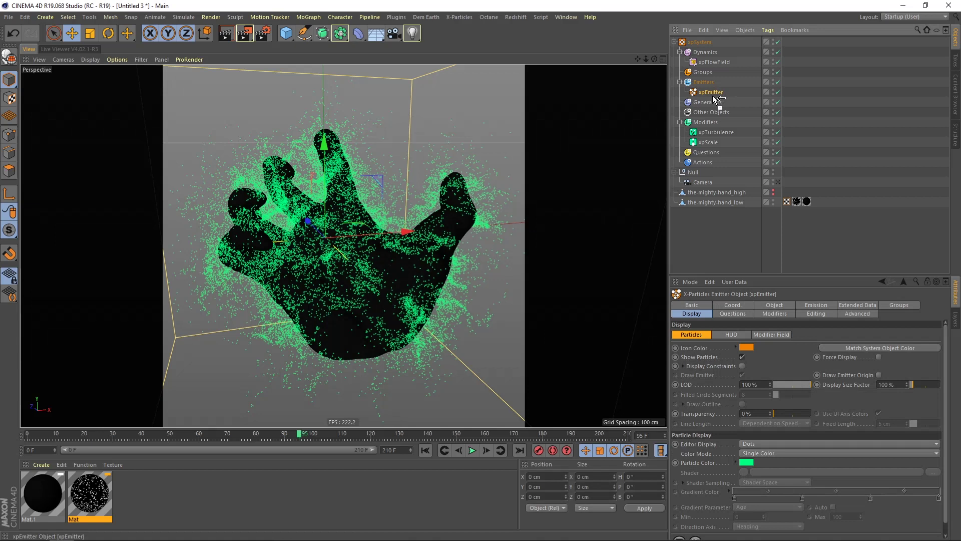
left_click_drag(713, 95, 714, 103, "ctrl")
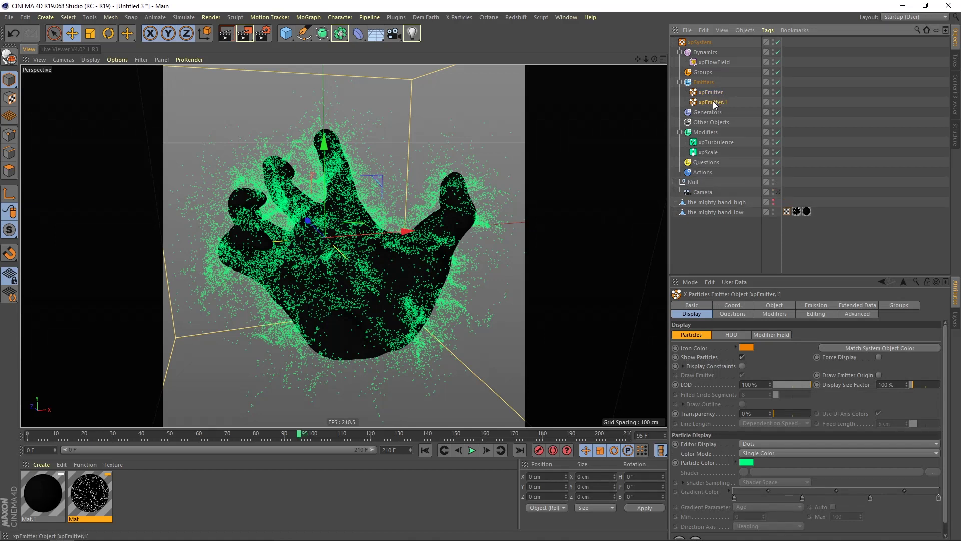
double_click(713, 102)
key("BackSpace")
key("BackSpace")
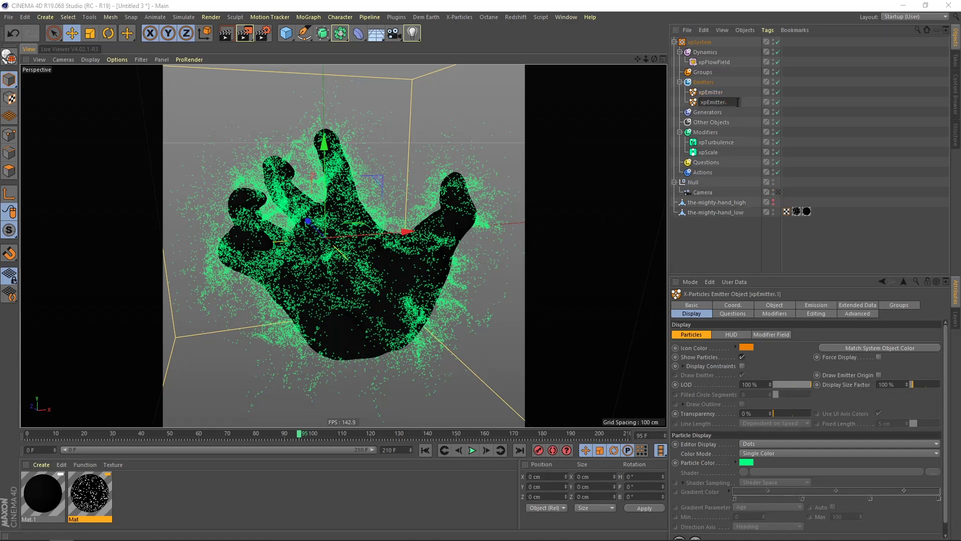
type(".spawn_form")
key("Return")
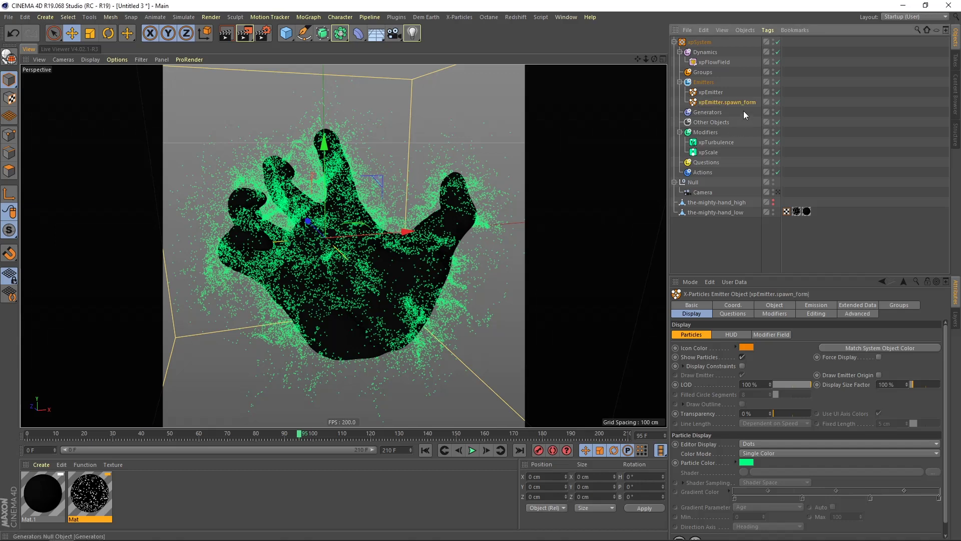
Disable the original xpEmitter and play the simulation with only xpEmitter.spawn_form active.
left_click(714, 93)
left_click(777, 92)
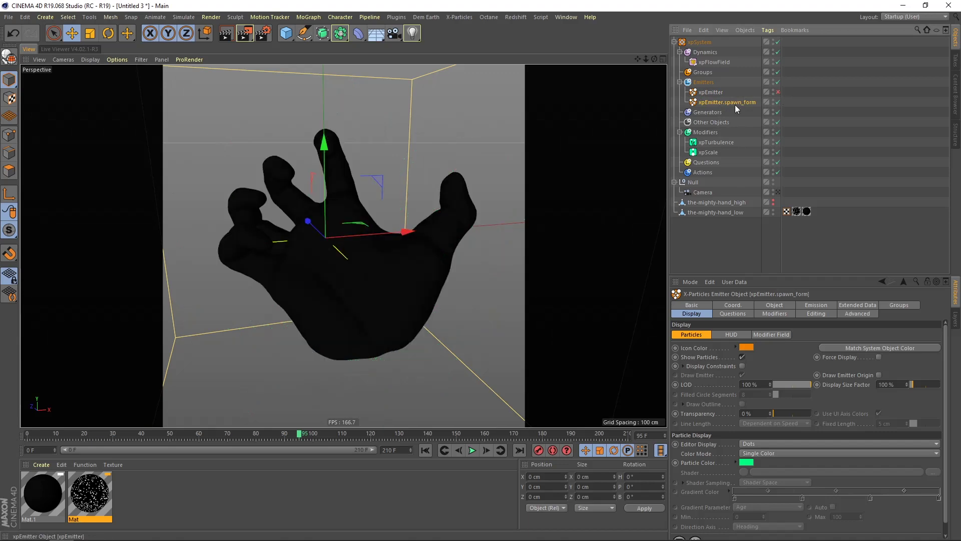
left_click(473, 451)
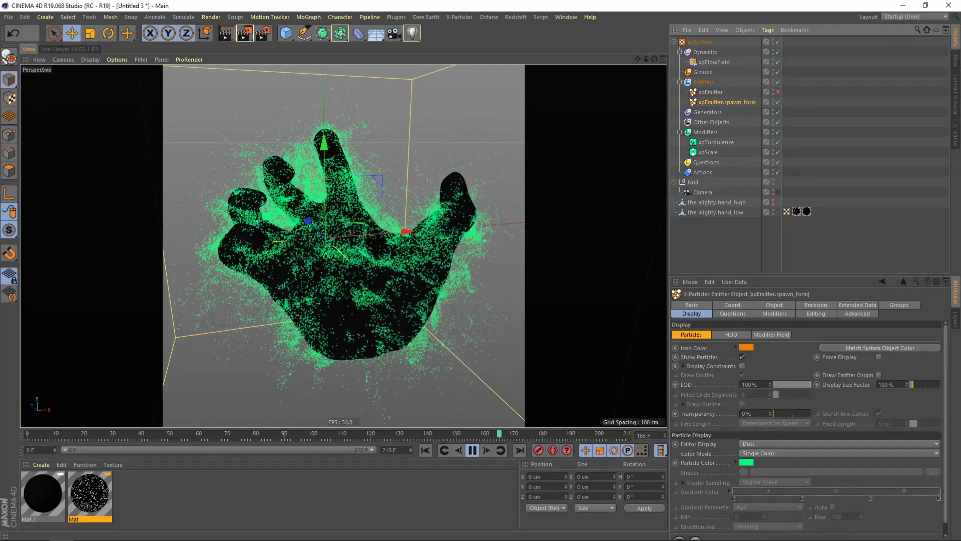
Set the birthrate of xpEmitter.spawn_form to 1000 and replay the simulation from the start.
left_click(816, 305)
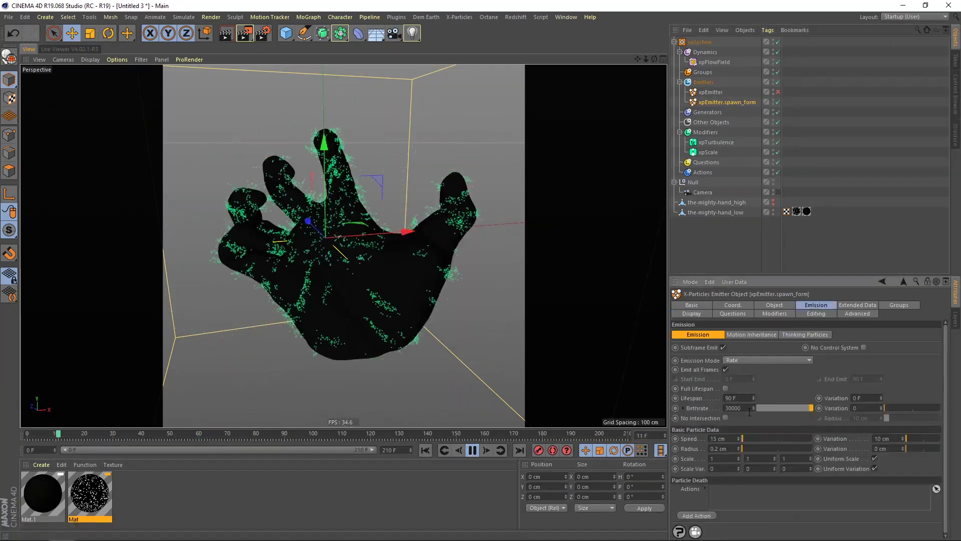
type("000")
key("Return")
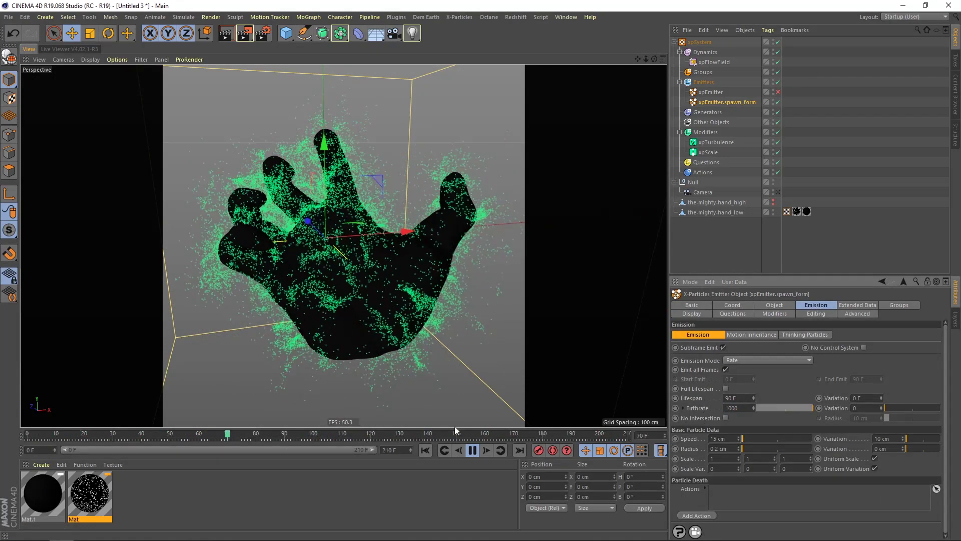
left_click(427, 452)
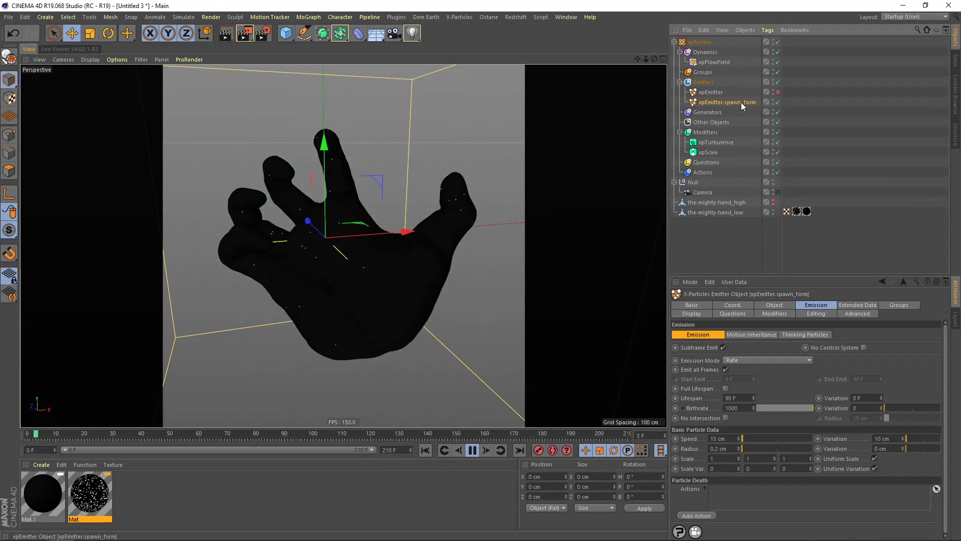
Add an xpSpawn generate modifier to the Modifiers folder and create a spawning emitter for it.
left_click(711, 132)
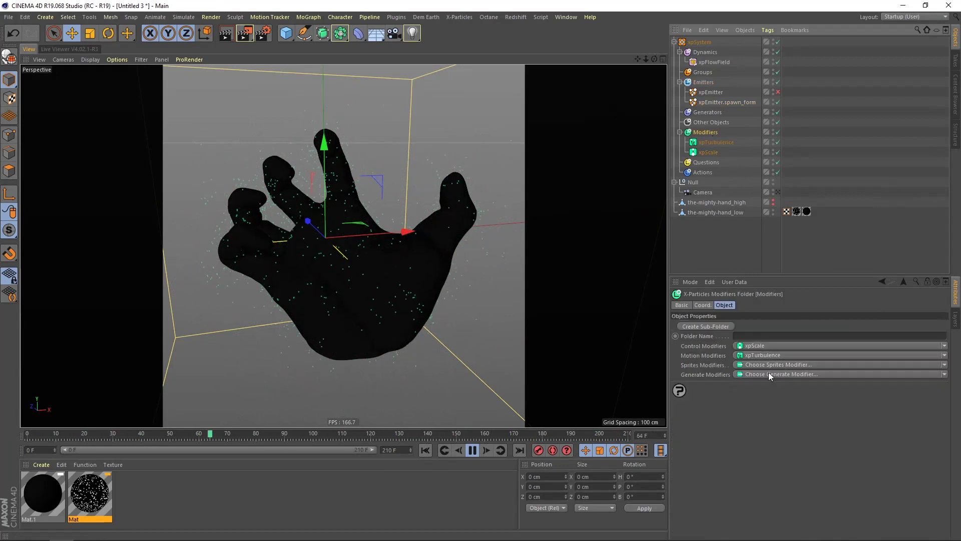
left_click(944, 347)
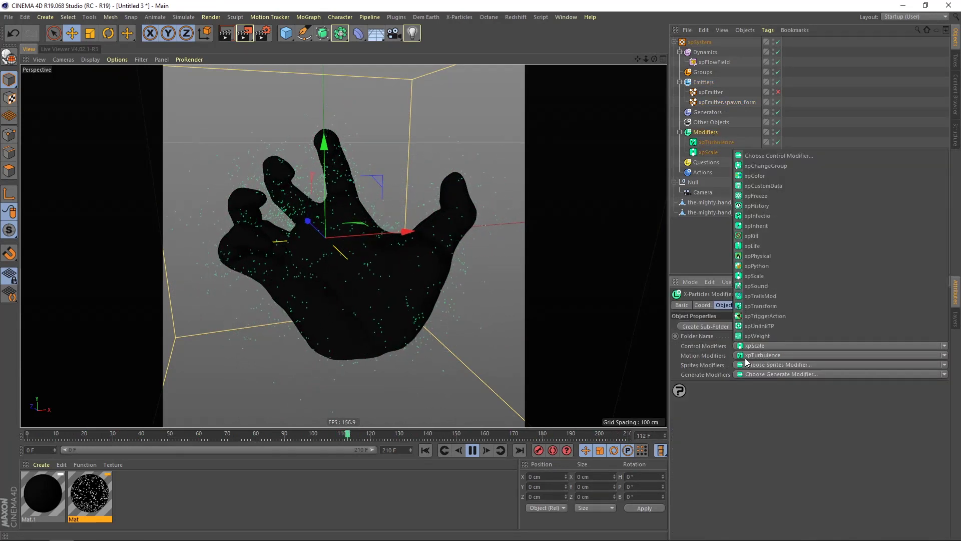
left_click(747, 392)
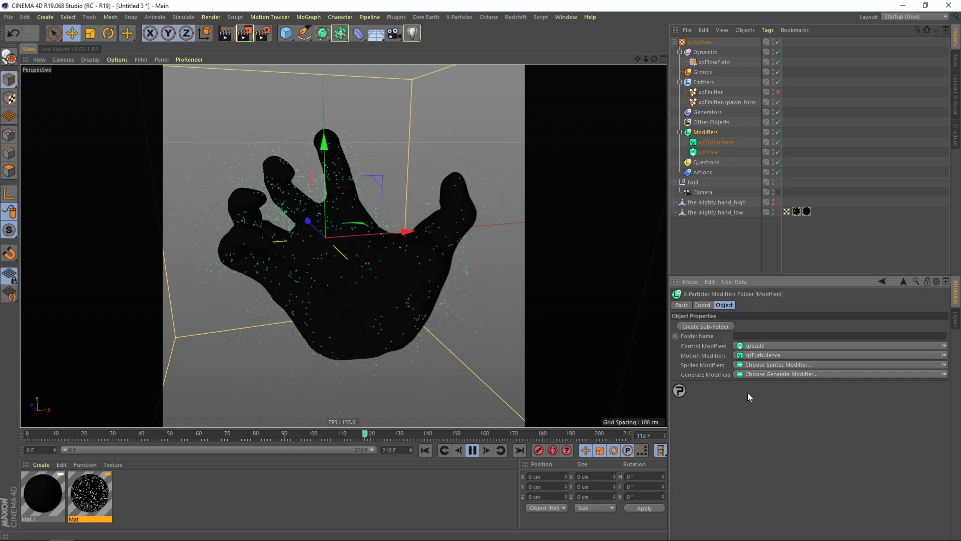
left_click(920, 374)
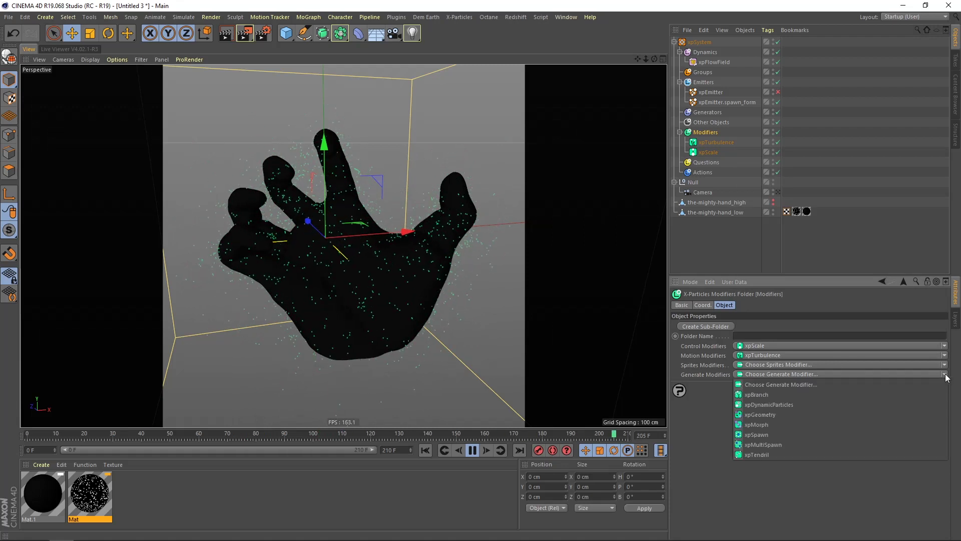
left_click(774, 437)
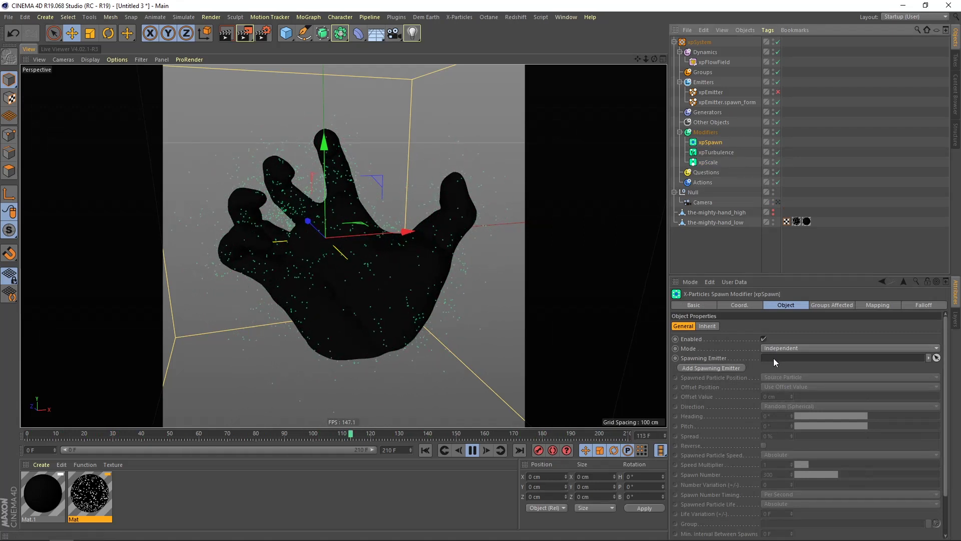
left_click(716, 369)
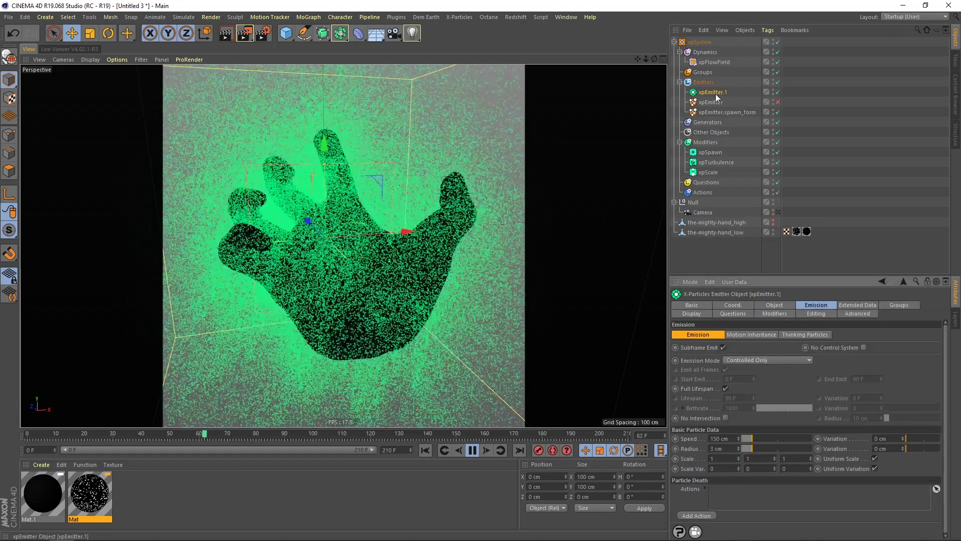
Stop playback and rename the new spawning emitter xpEmitter.spawn.
left_click(473, 450)
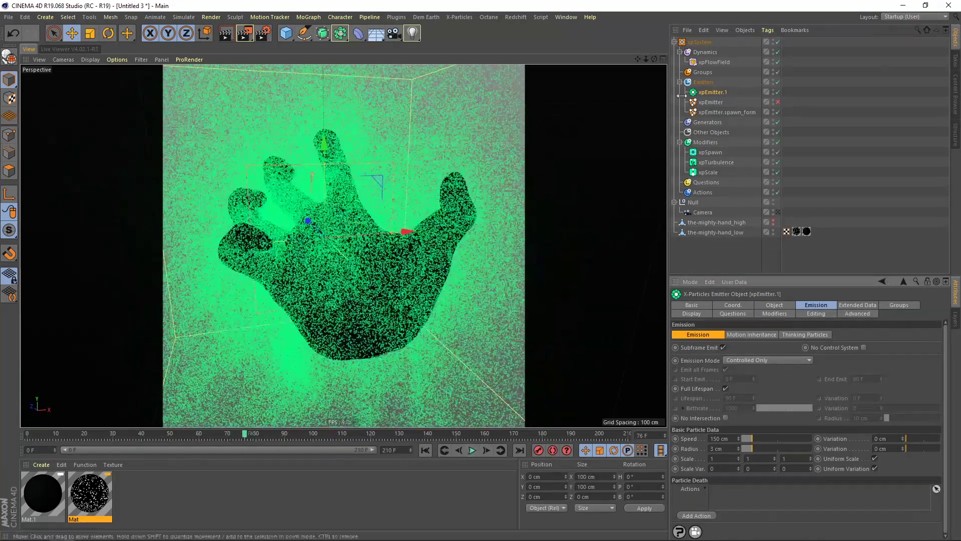
double_click(717, 93)
left_click(734, 95)
key("BackSpace")
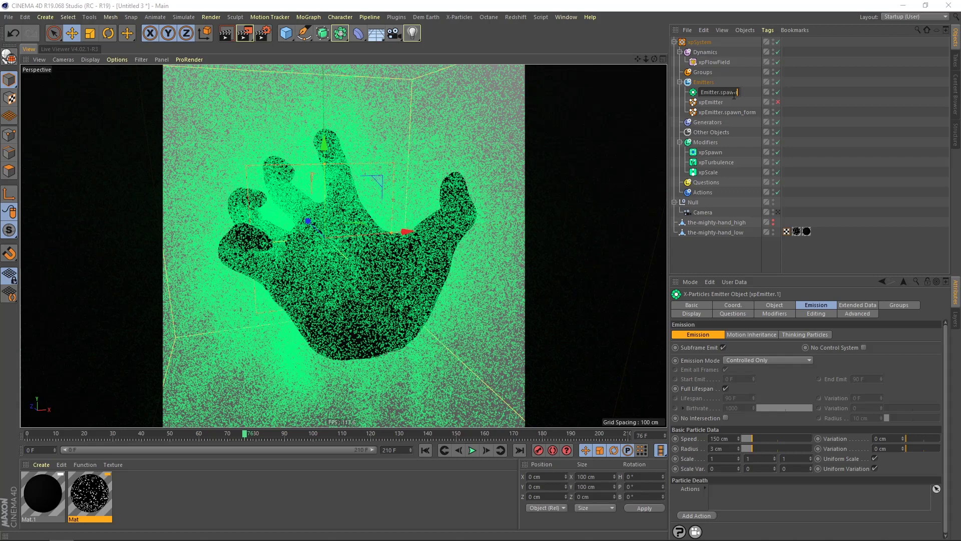
key("Return")
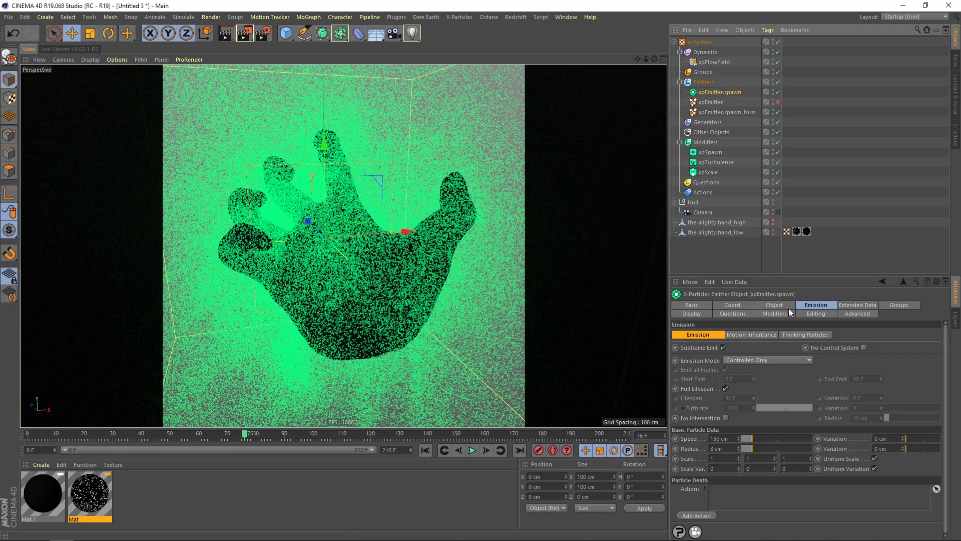
Play the first frames of the simulation from the start to inspect the spawned particles.
left_click(430, 451)
left_click(472, 450)
left_click(472, 450)
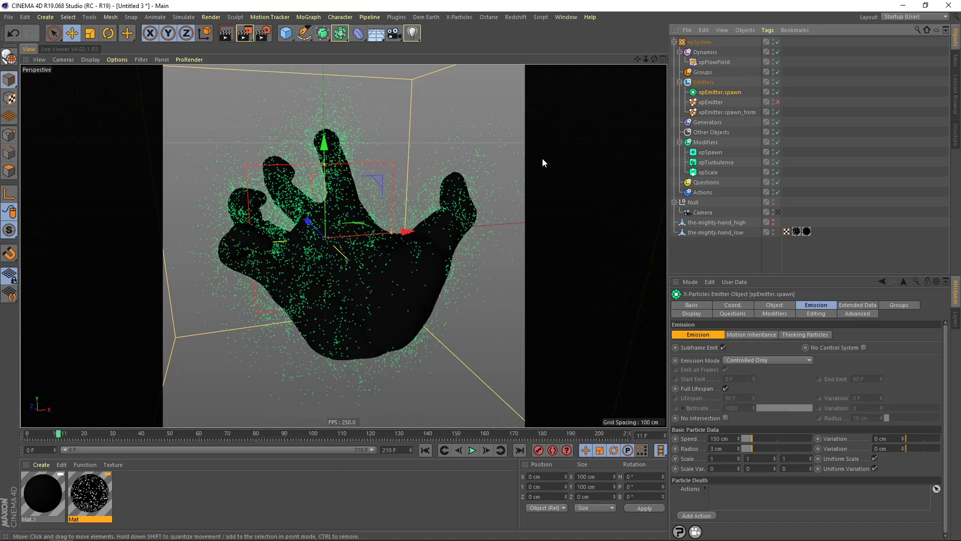
Disable xpEmitter.spawn, preview the simulation without it for comparison, and re-enable it at the start frame.
left_click(778, 92)
left_click(445, 450)
left_click(472, 450)
left_click(426, 450)
left_click(777, 92)
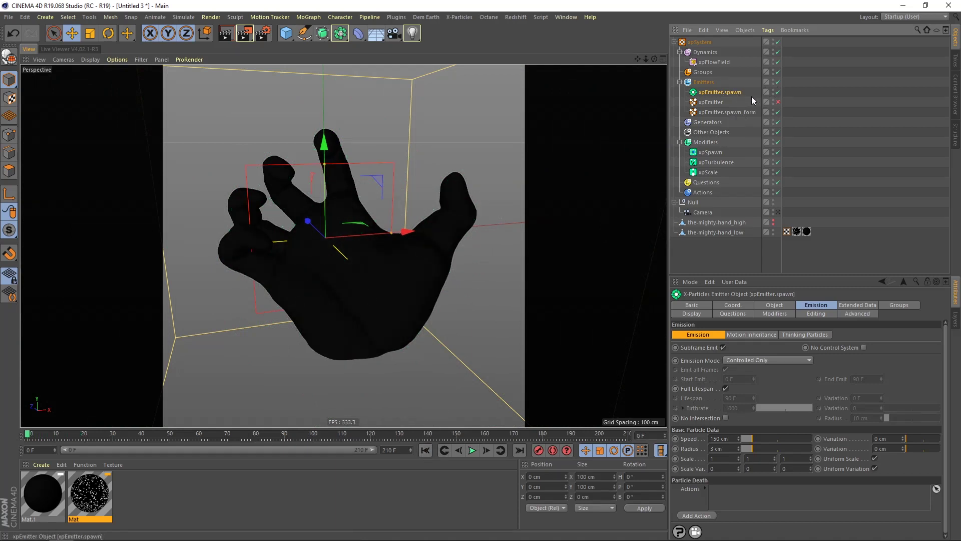
Set the xpEmitter.spawn speed to 10 cm with a 5 cm variation and play the simulation.
left_click(780, 306)
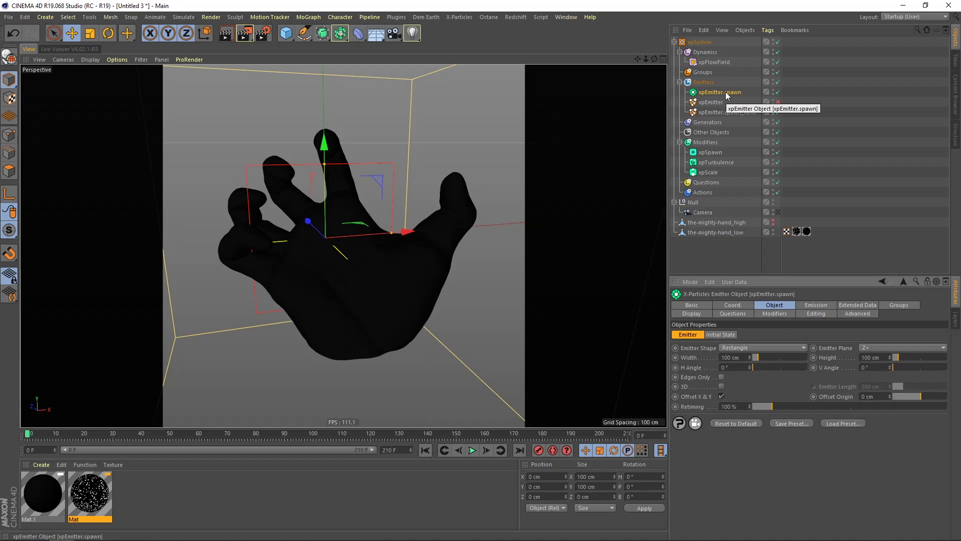
left_click(815, 305)
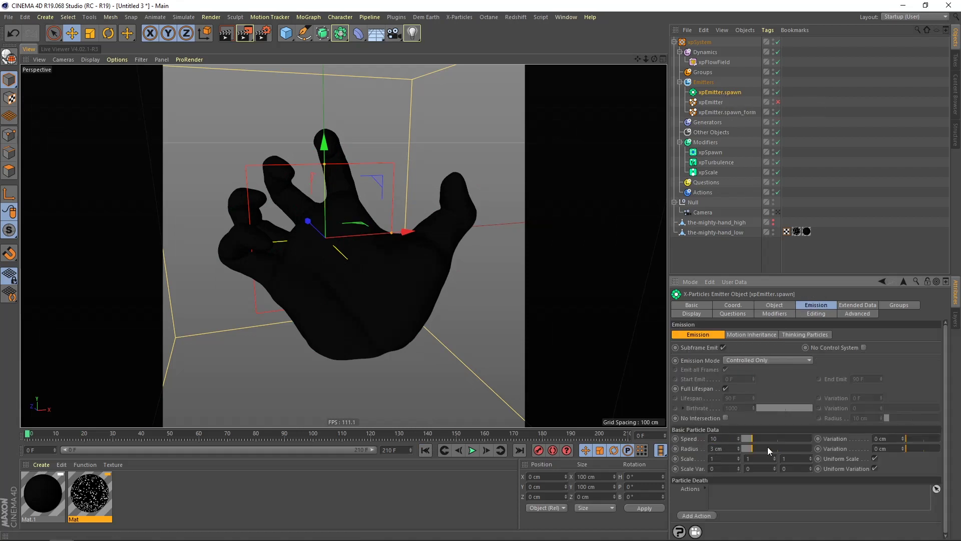
left_click(886, 441)
type("5")
left_click(472, 450)
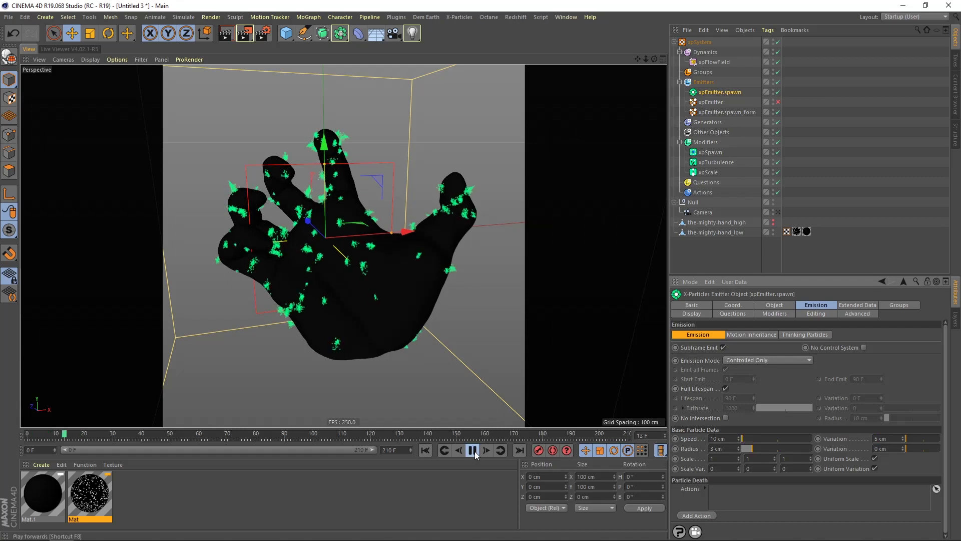
Continue playing the simulation in short stretches to examine how the spawned particles spread around the hand.
left_click(472, 451)
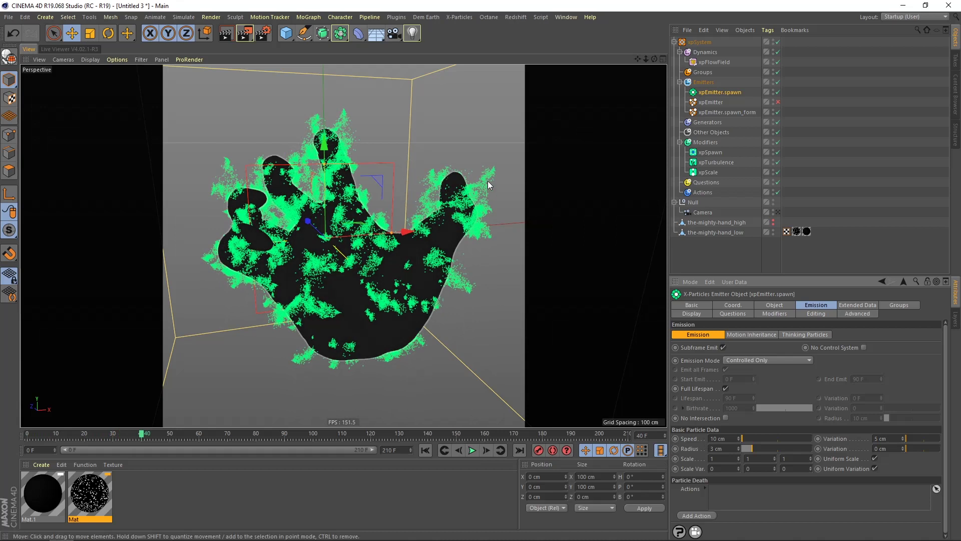
left_click(473, 450)
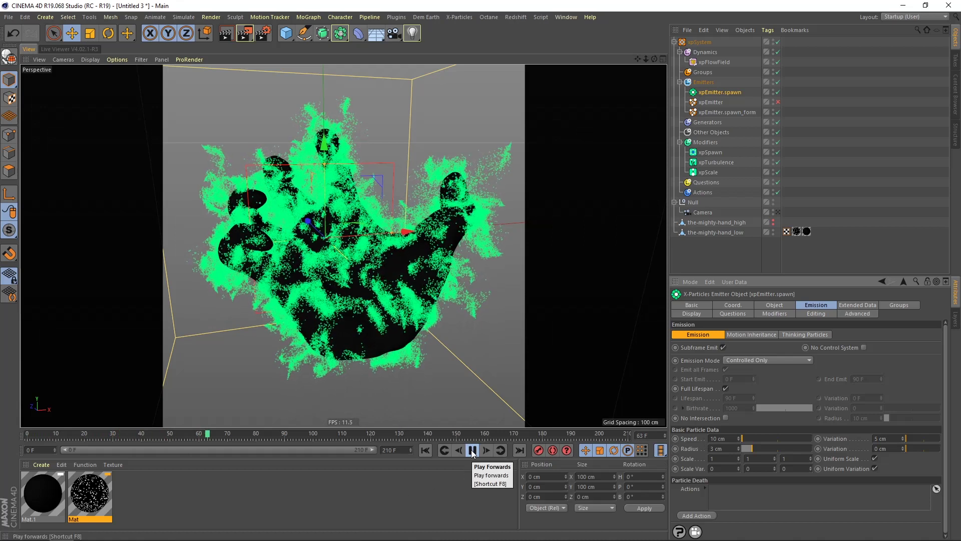
left_click(472, 450)
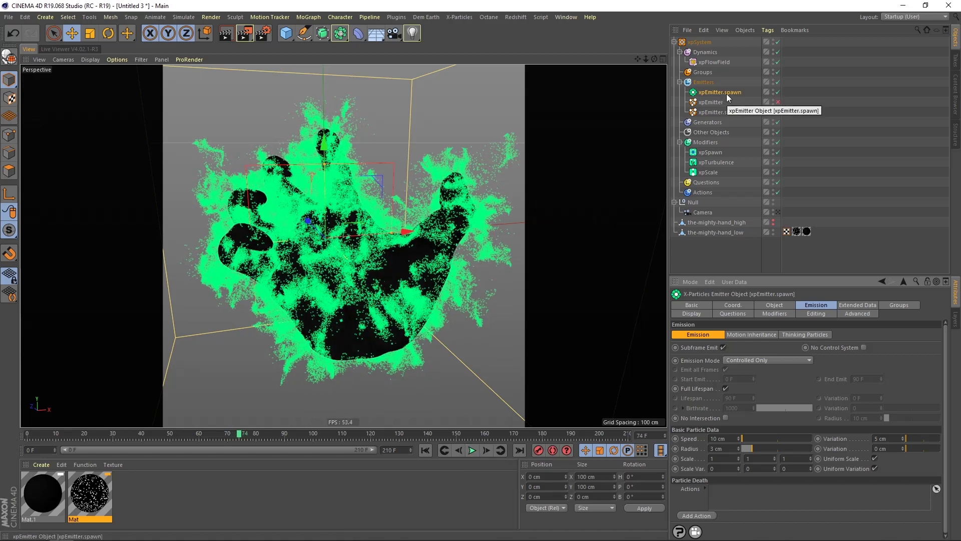
Enable Kill Original Particle After Spawning on the xpSpawn modifier and replay the simulation from the start.
left_click(716, 152)
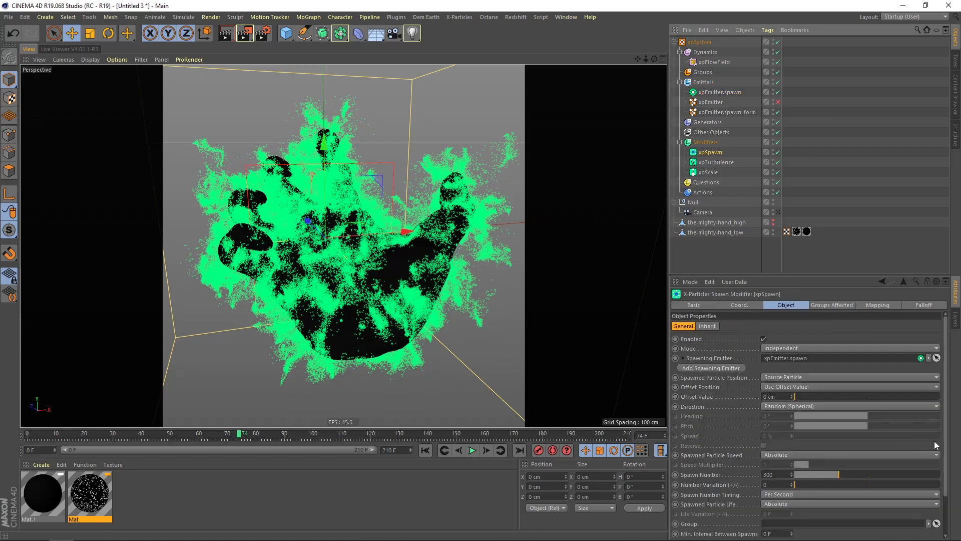
left_click_drag(947, 429, 950, 473)
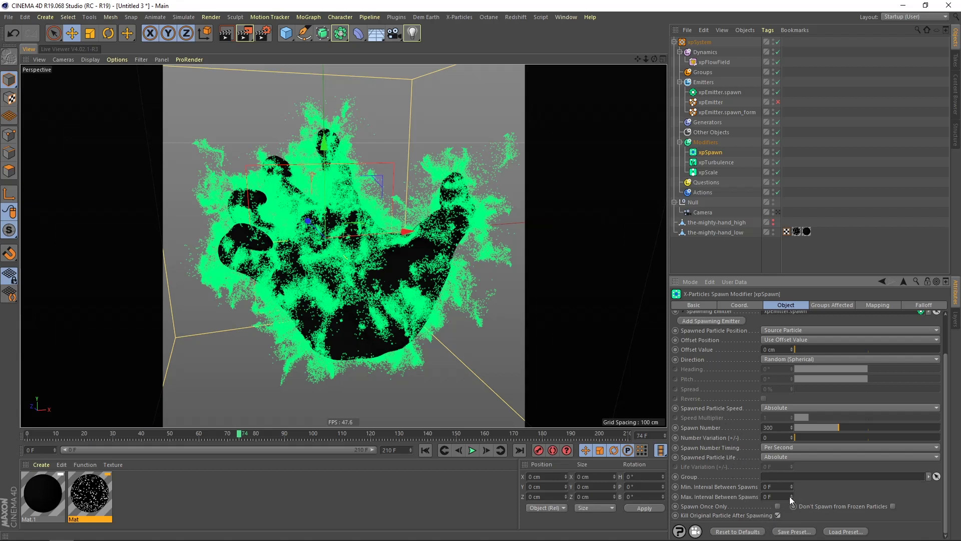
left_click(426, 450)
left_click(472, 450)
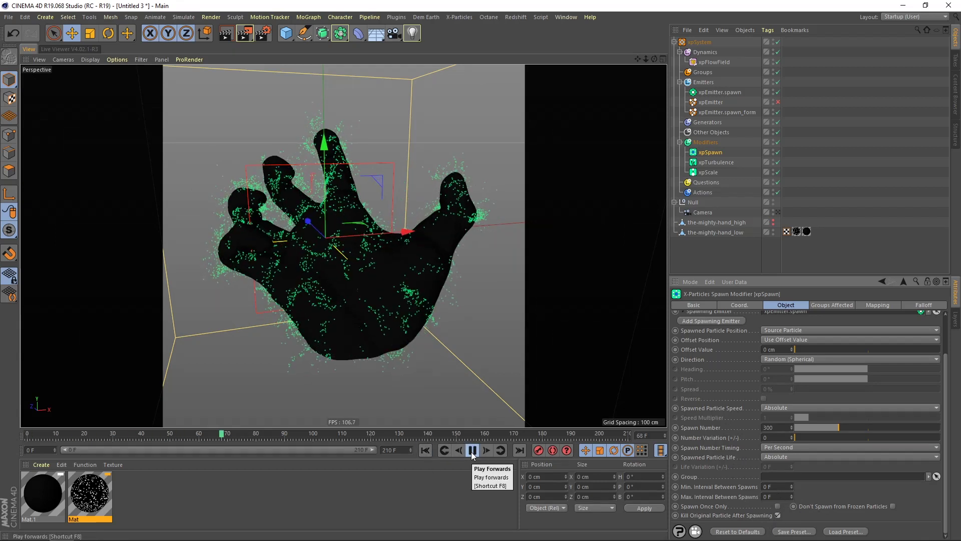
left_click(472, 450)
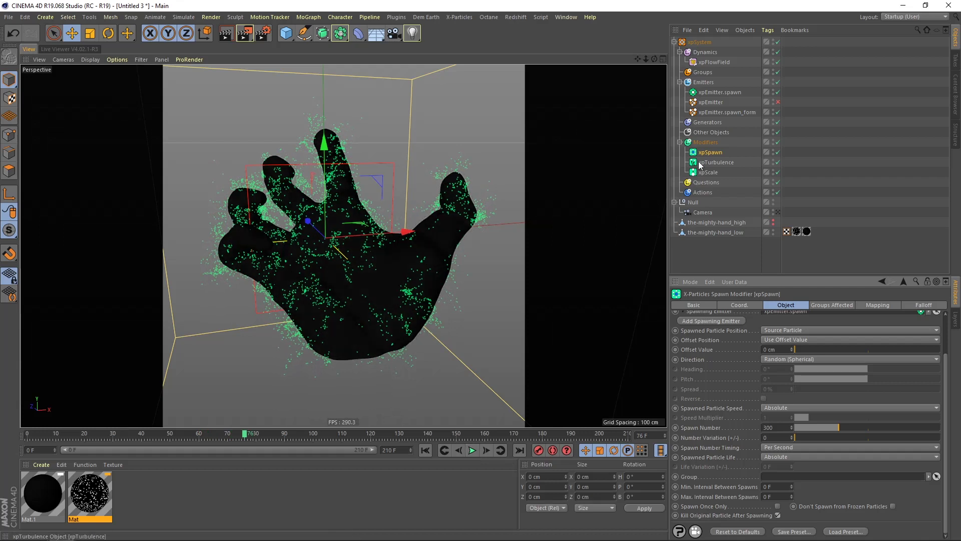
Set the xpSpawn modifier's Spawn Number to 1000 with a variation of 500 and replay the simulation.
left_click(721, 113)
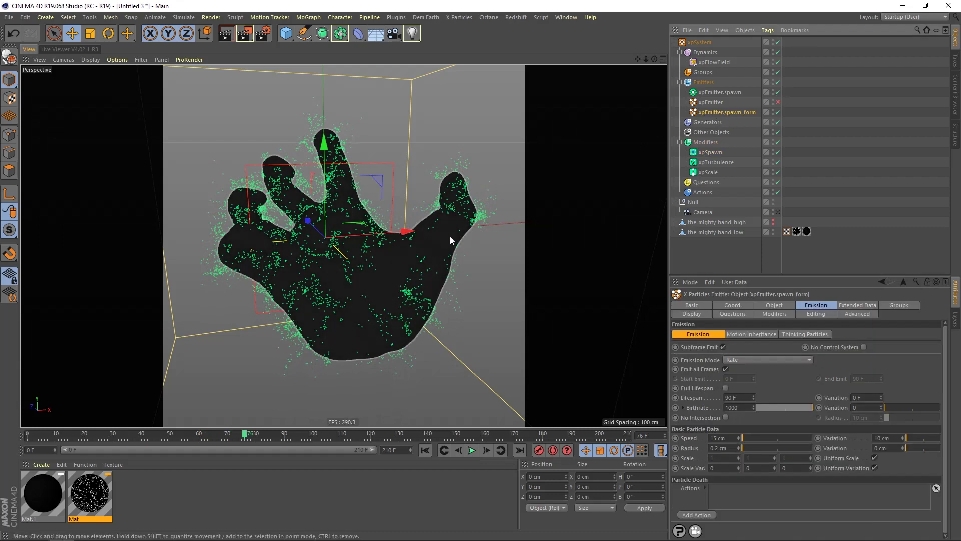
left_click(722, 92)
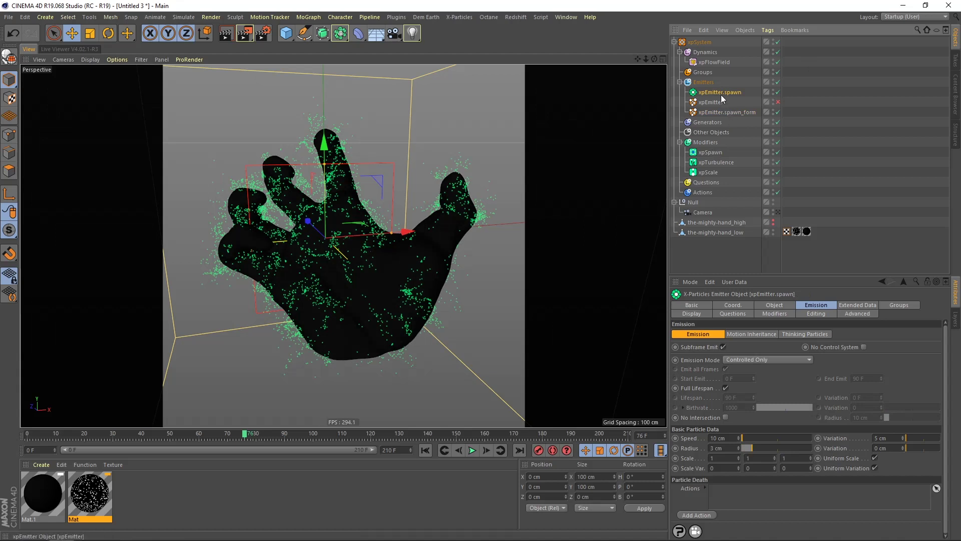
left_click(715, 151)
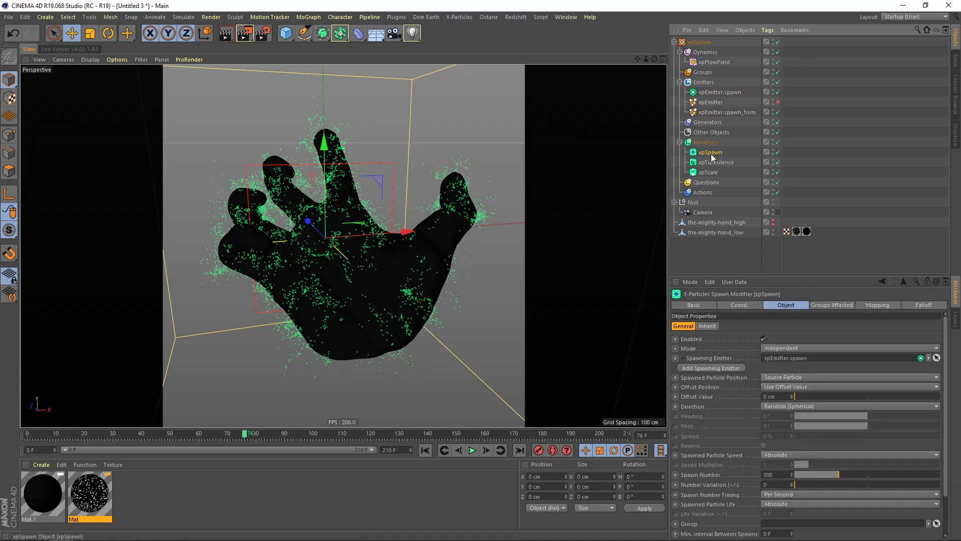
double_click(769, 474)
type("1000")
double_click(767, 485)
type("500")
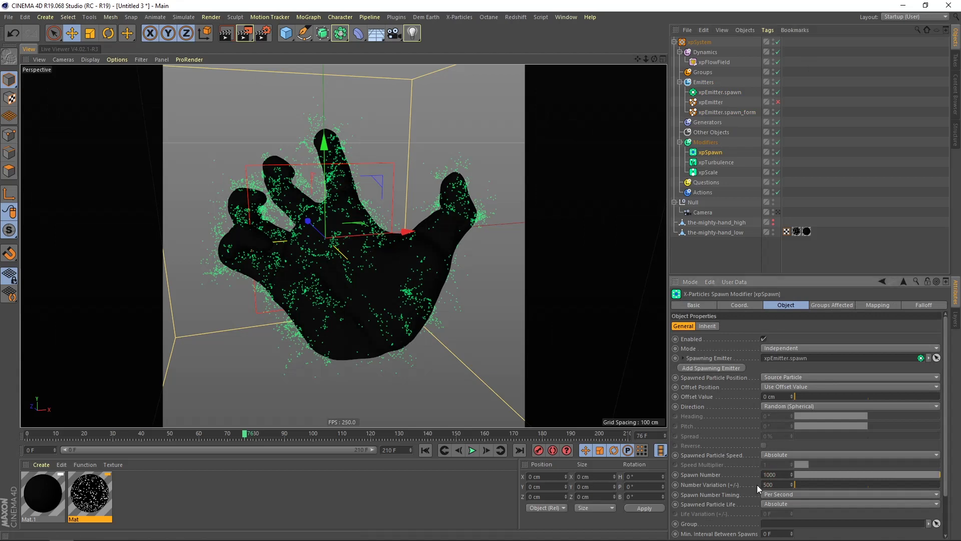
key("Return")
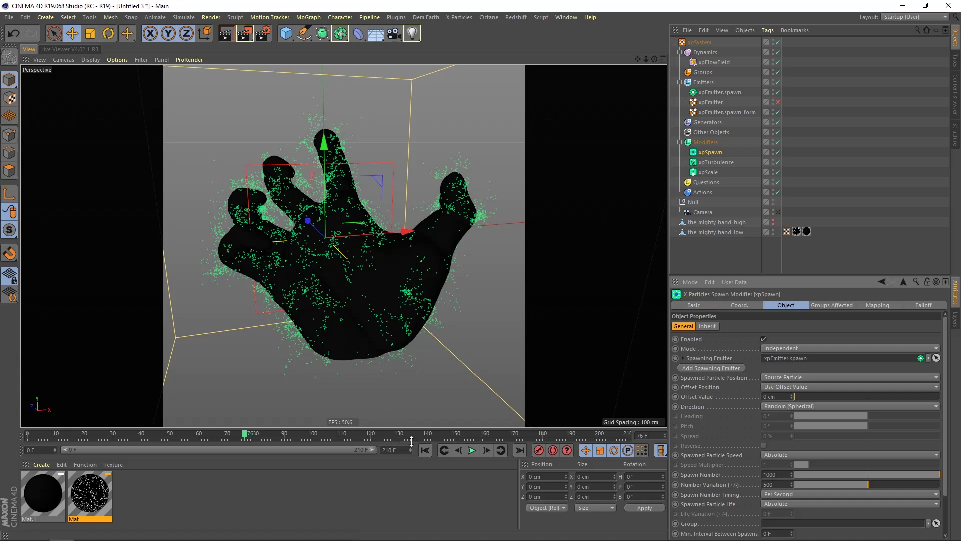
left_click(425, 451)
left_click(471, 450)
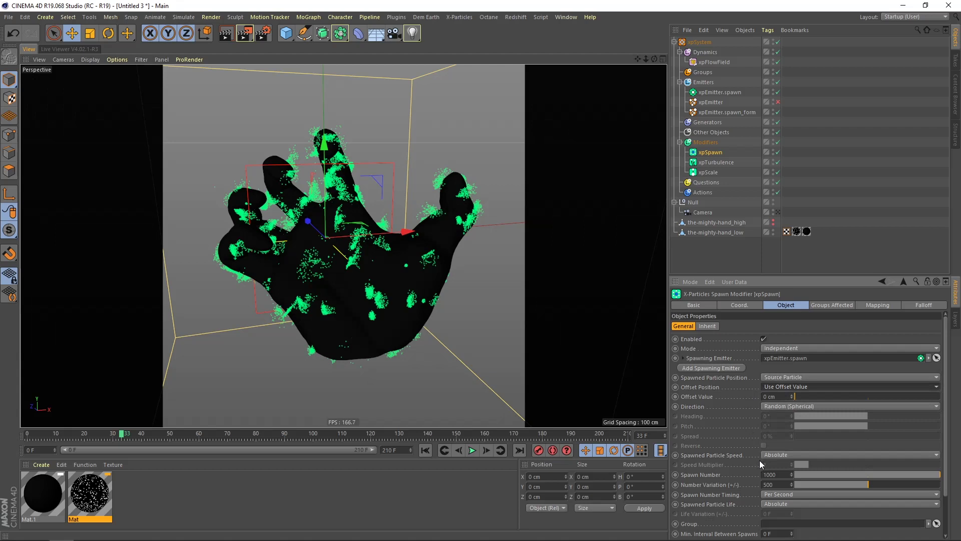
Try Relative to Source Particle as xpSpawn's spawned particle speed and replay the simulation.
left_click(789, 455)
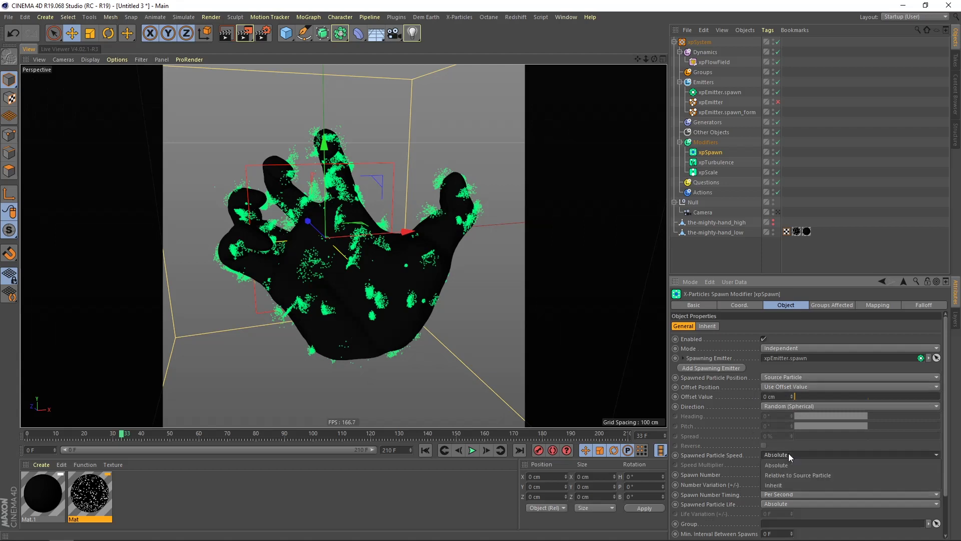
left_click(800, 476)
left_click(426, 451)
left_click(473, 451)
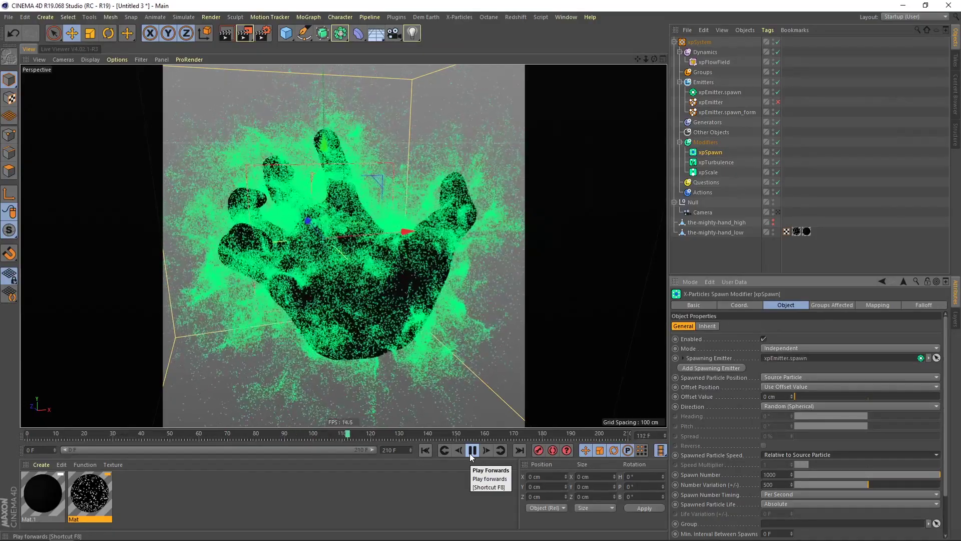
left_click(425, 451)
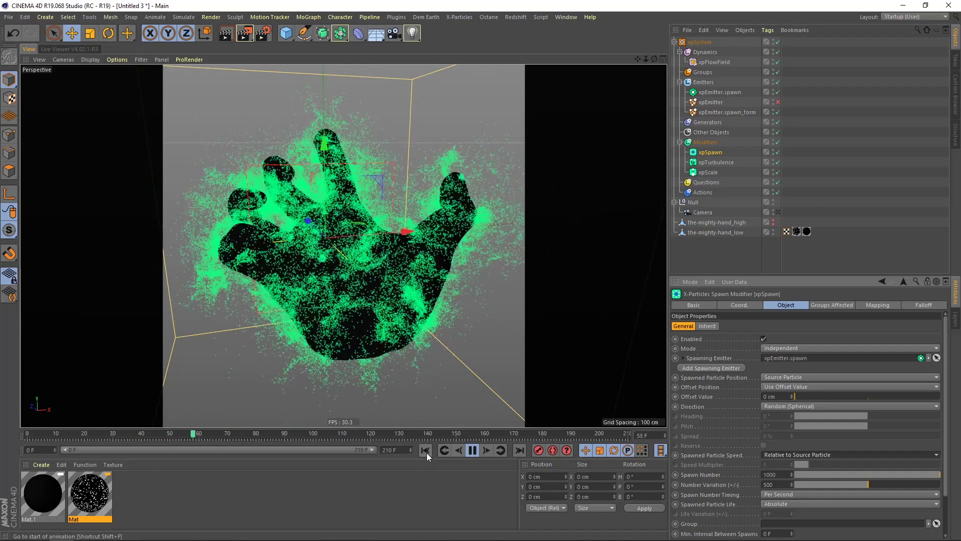
left_click(426, 451)
left_click(471, 452)
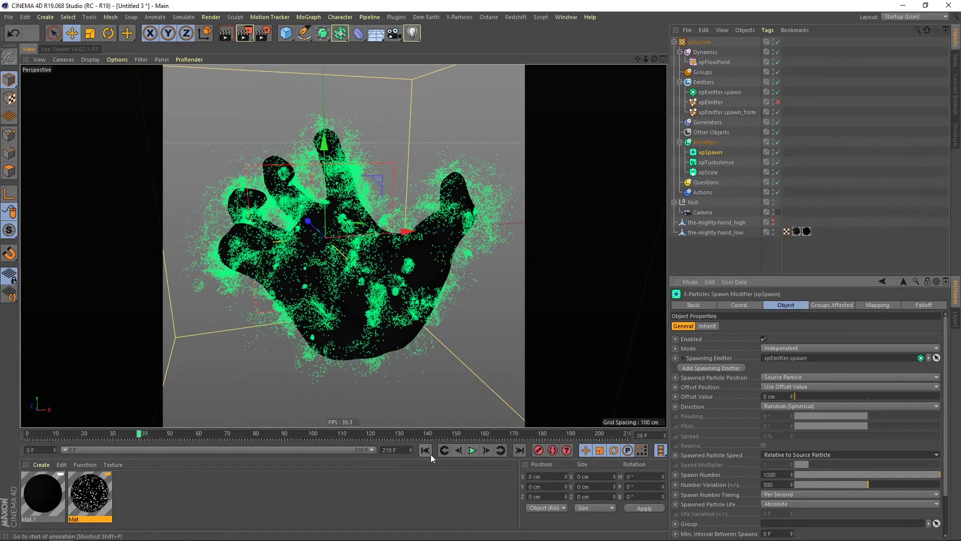
Turn off Full Lifespan on xpEmitter.spawn, set the lifespan to 15 F with a 5 F variation, and play the simulation.
left_click(429, 453)
left_click(720, 92)
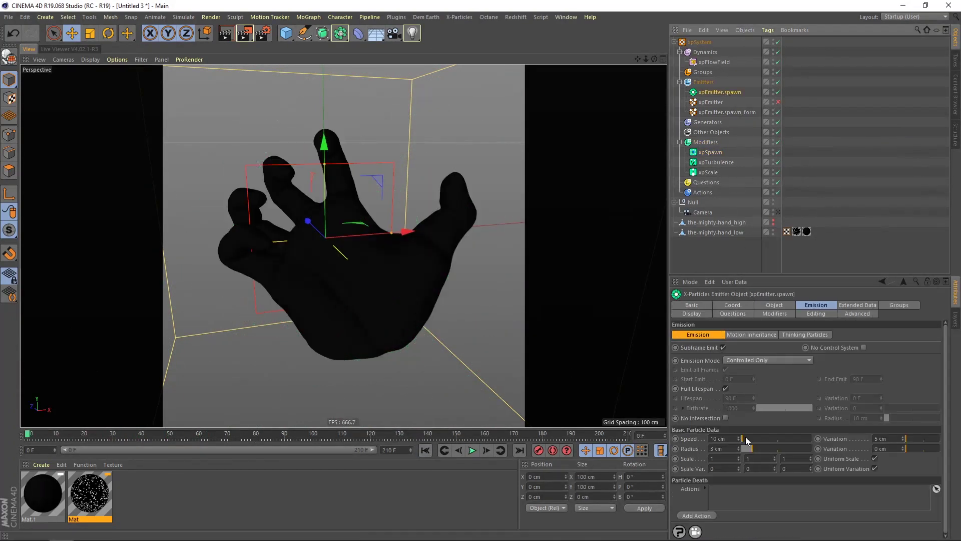
left_click(781, 305)
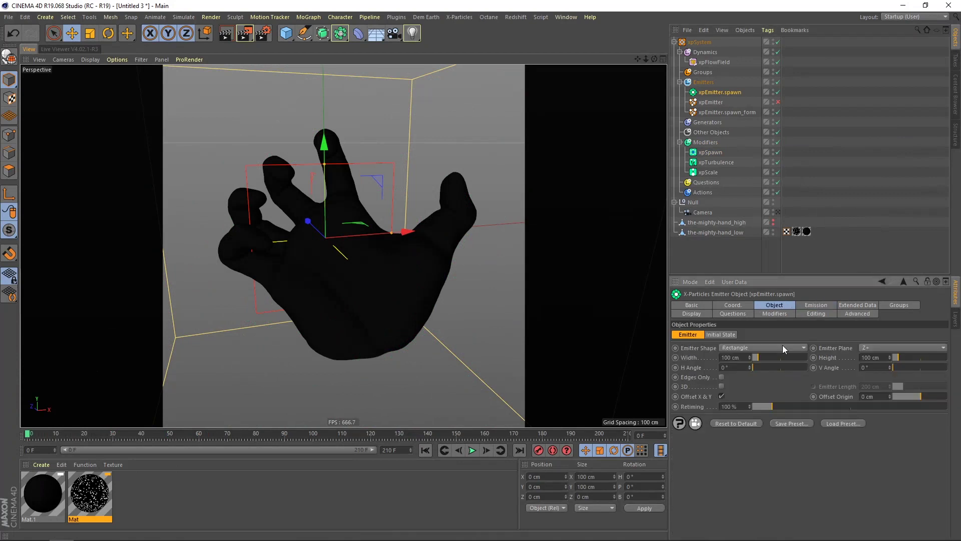
left_click(816, 305)
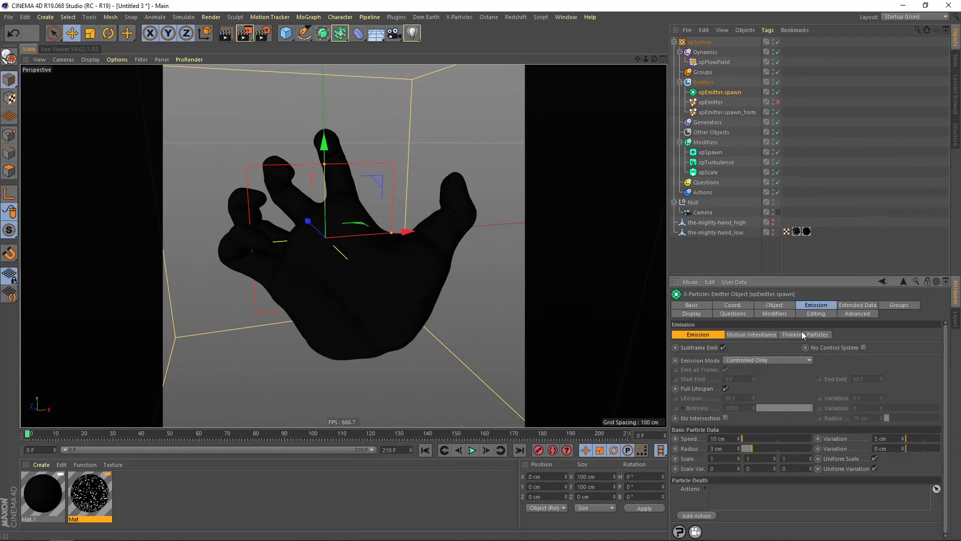
left_click(726, 389)
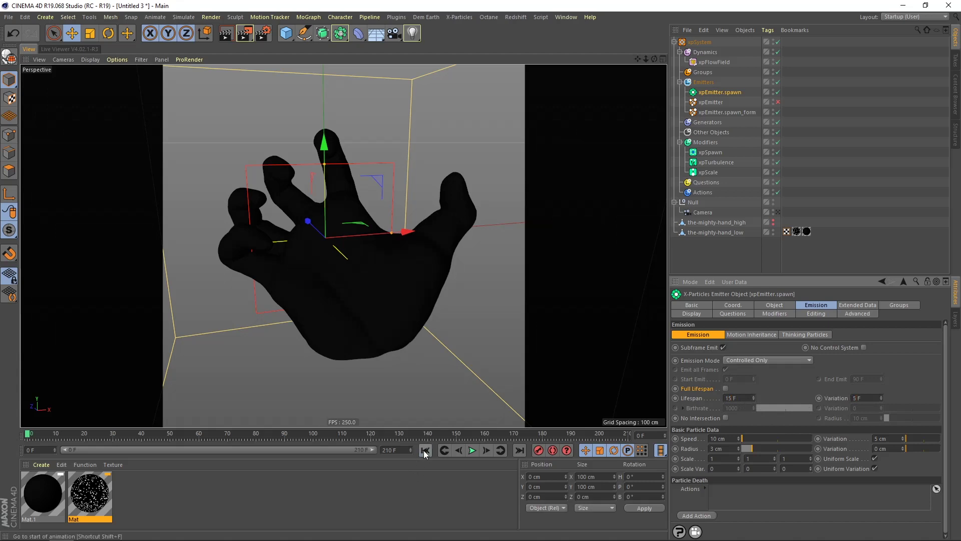
left_click(472, 451)
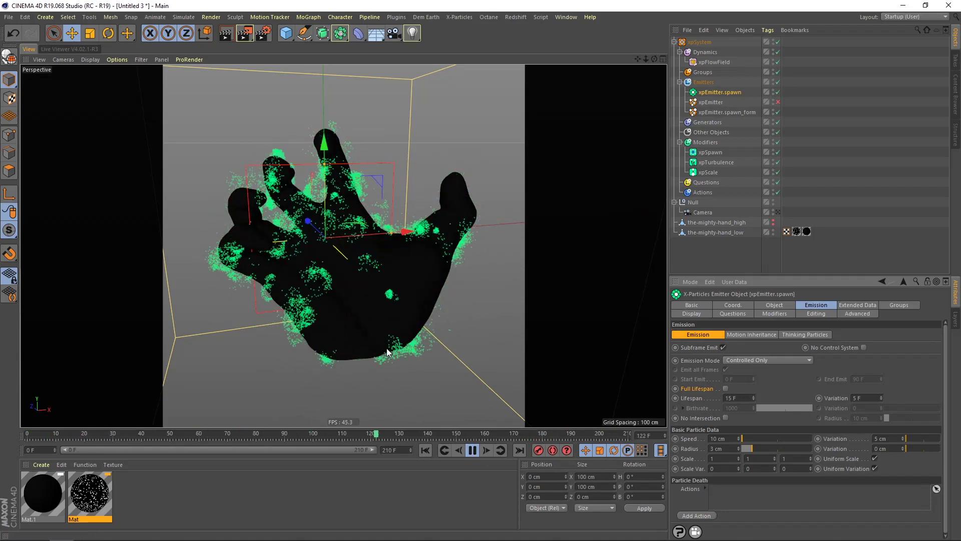
left_click(472, 450)
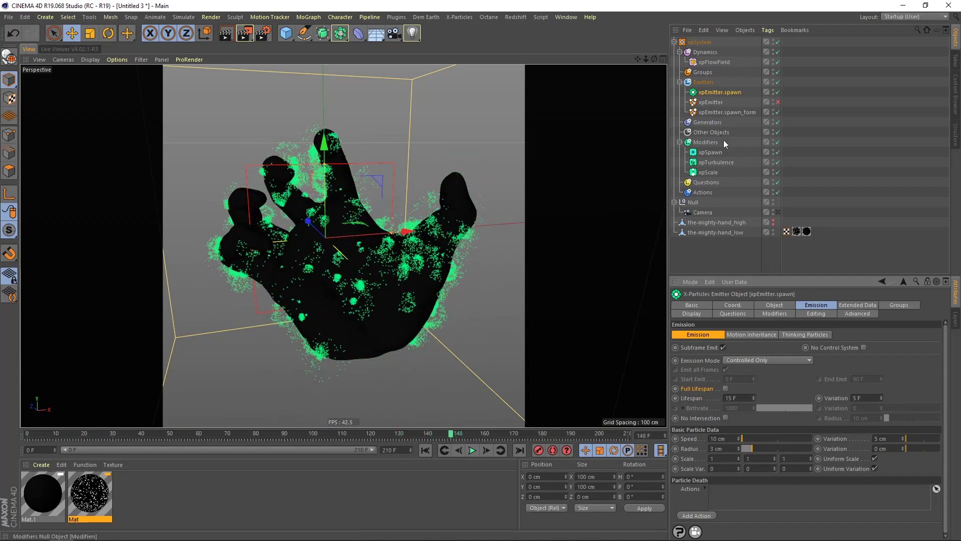
Try Inherit as xpSpawn's spawned particle speed and replay the simulation from the start.
left_click(717, 153)
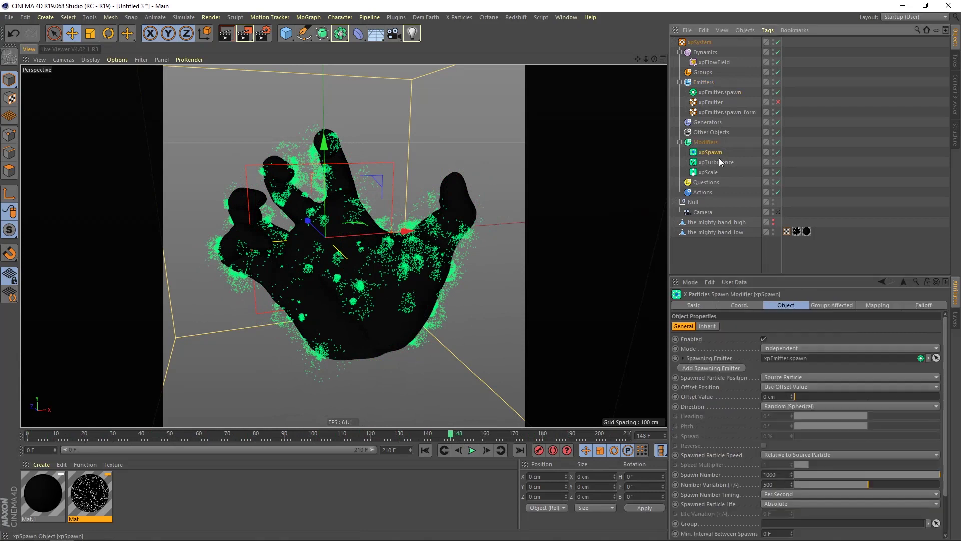
left_click(788, 453)
left_click(780, 485)
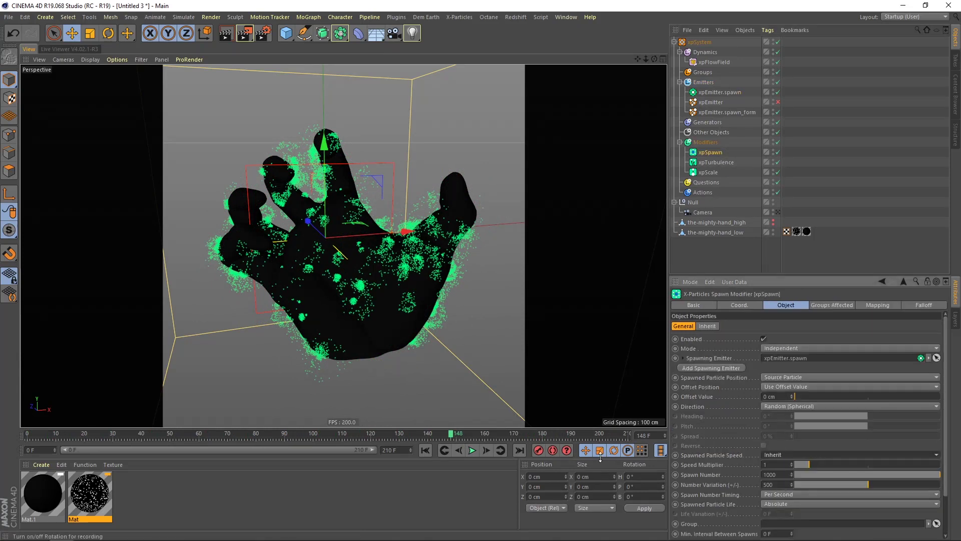
left_click(425, 450)
left_click(472, 451)
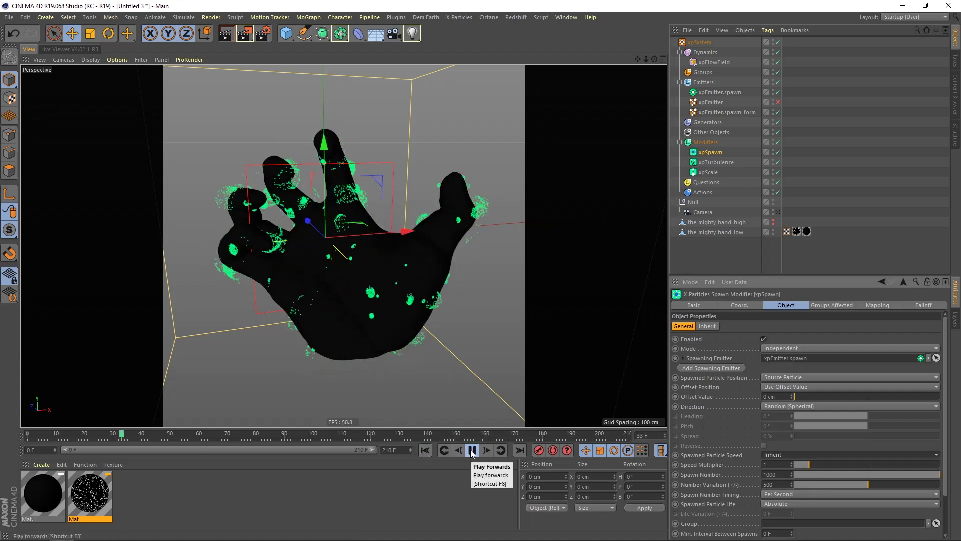
left_click(472, 451)
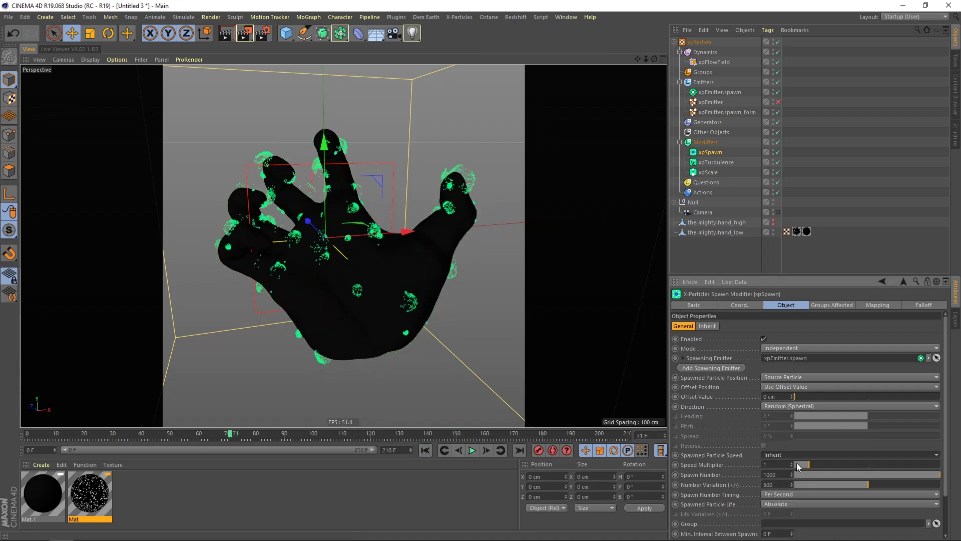
Set xpSpawn's spawned particle speed back to Absolute and replay the simulation from the start.
left_click(786, 454)
left_click(780, 463)
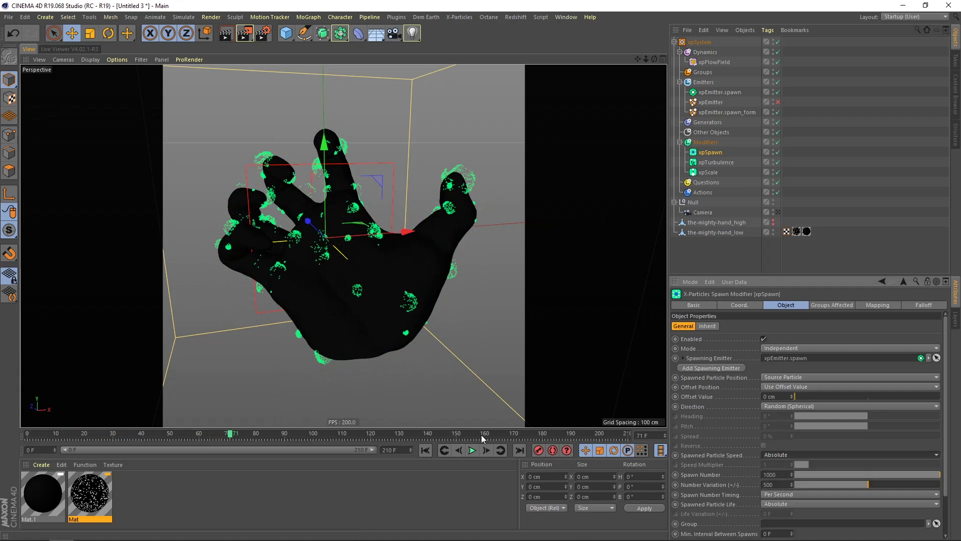
left_click(425, 450)
left_click(472, 450)
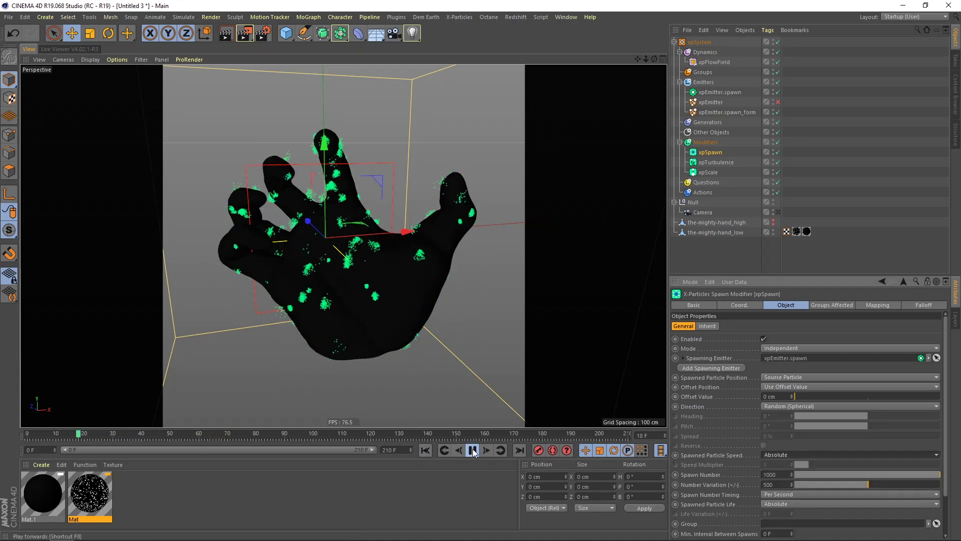
left_click(473, 450)
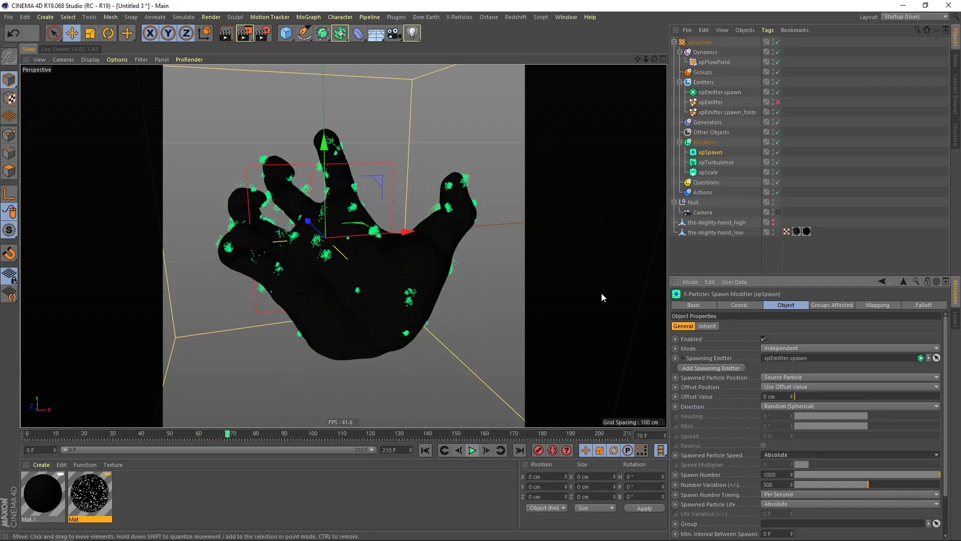
Set the xpEmitter.spawn lifespan to 120 F with a 40 F variation and replay the simulation.
left_click(726, 92)
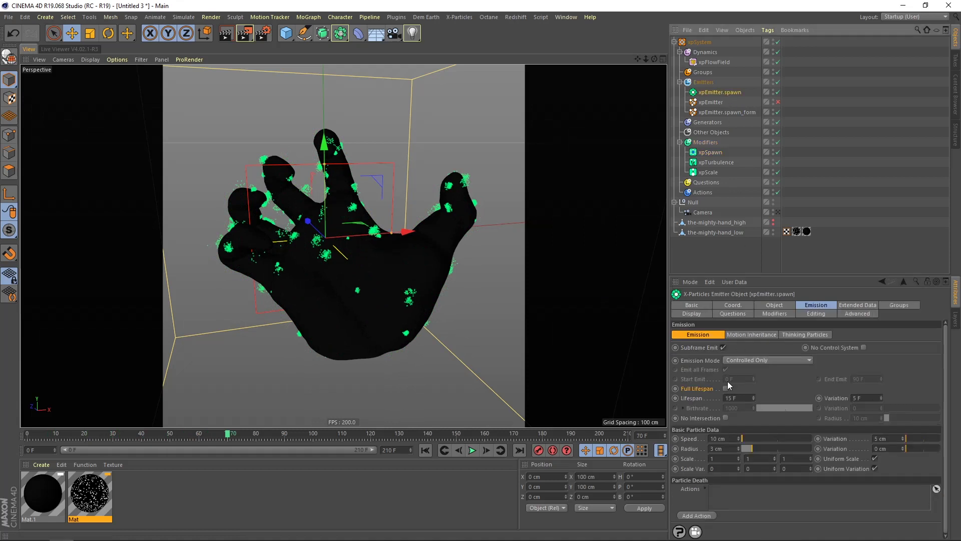
left_click_drag(741, 398, 713, 402)
type("100")
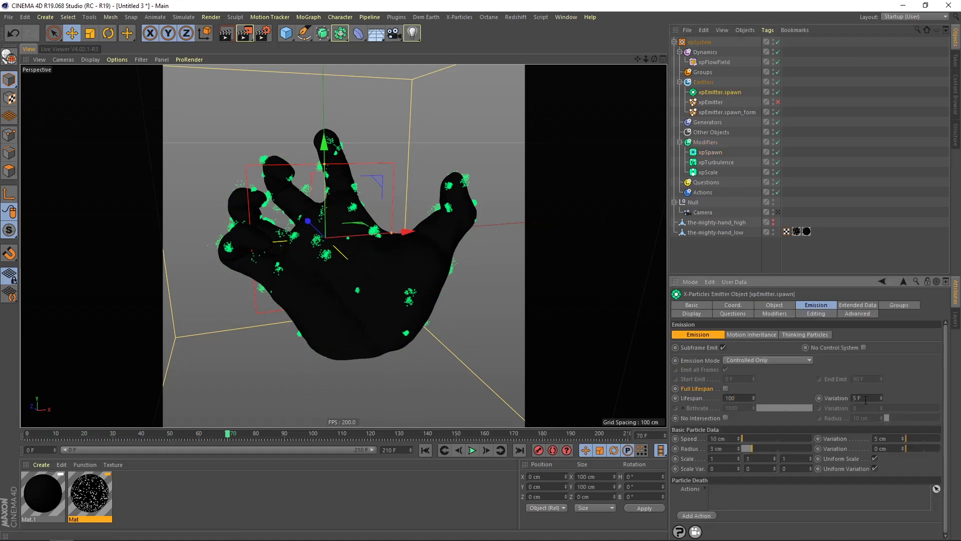
left_click_drag(751, 398, 716, 400)
left_click_drag(869, 398, 846, 400)
left_click(426, 451)
left_click(472, 451)
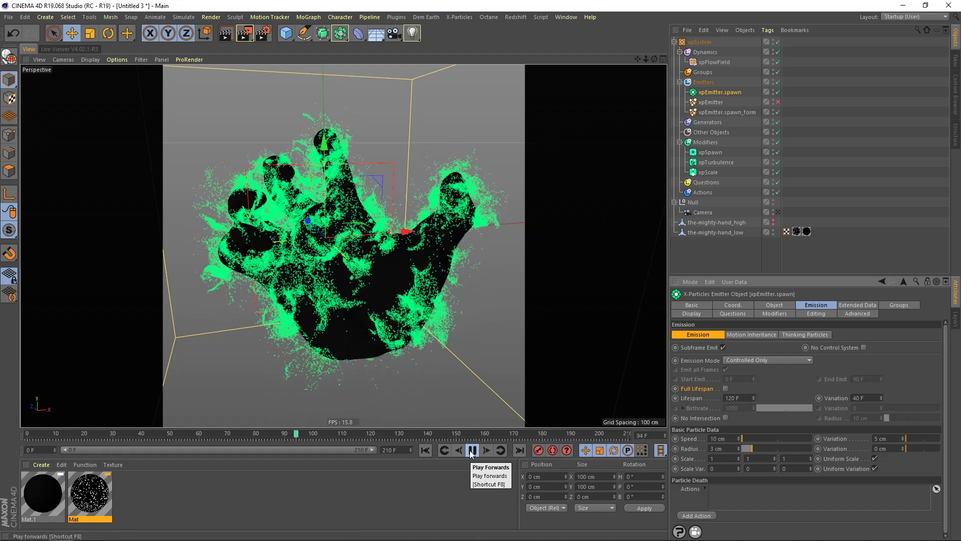
left_click(472, 451)
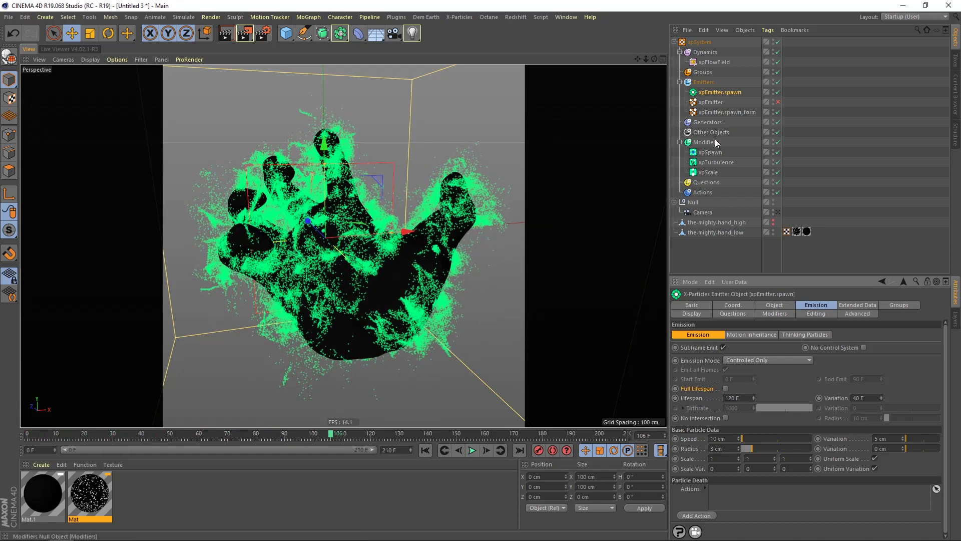
Try Determined by Emitter as xpSpawn's spawned particle position and replay the simulation from the start.
left_click(729, 112)
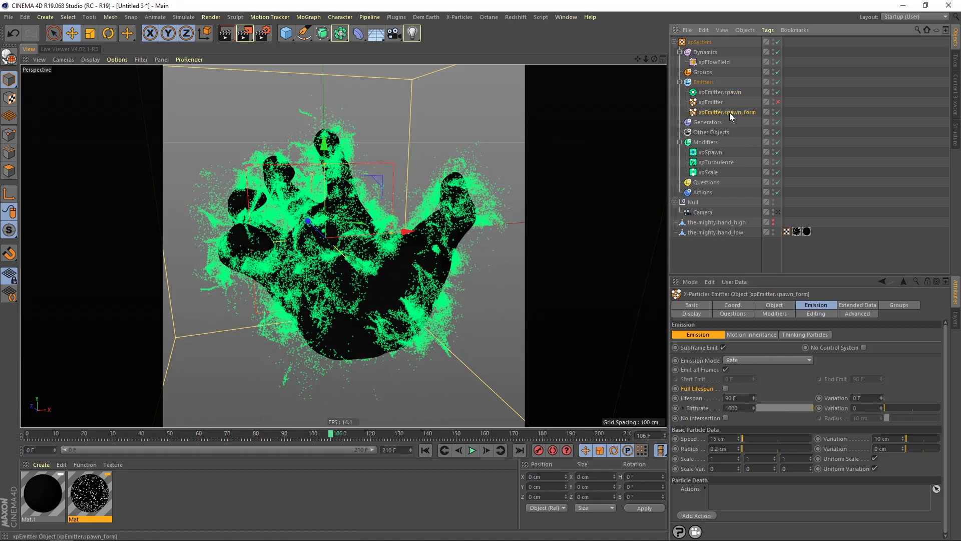
left_click(711, 152)
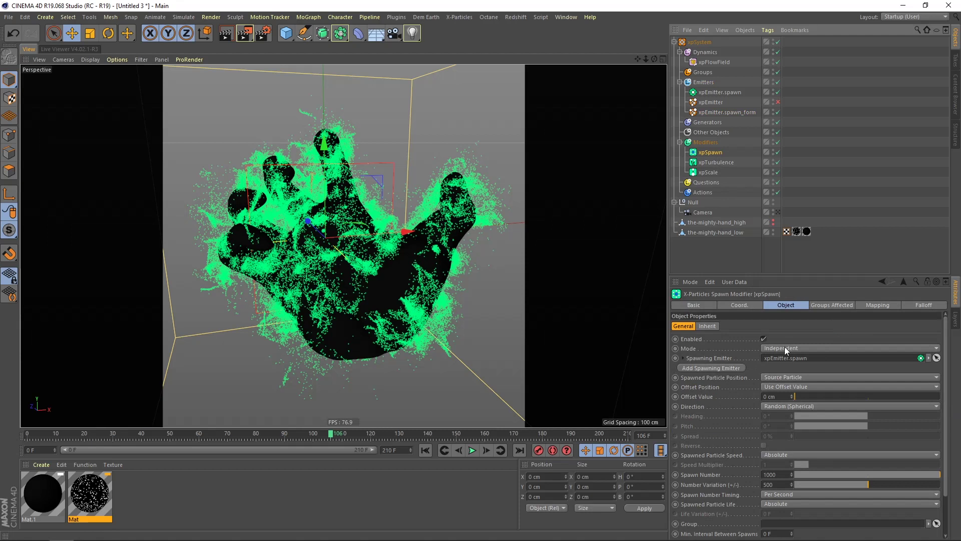
left_click(774, 376)
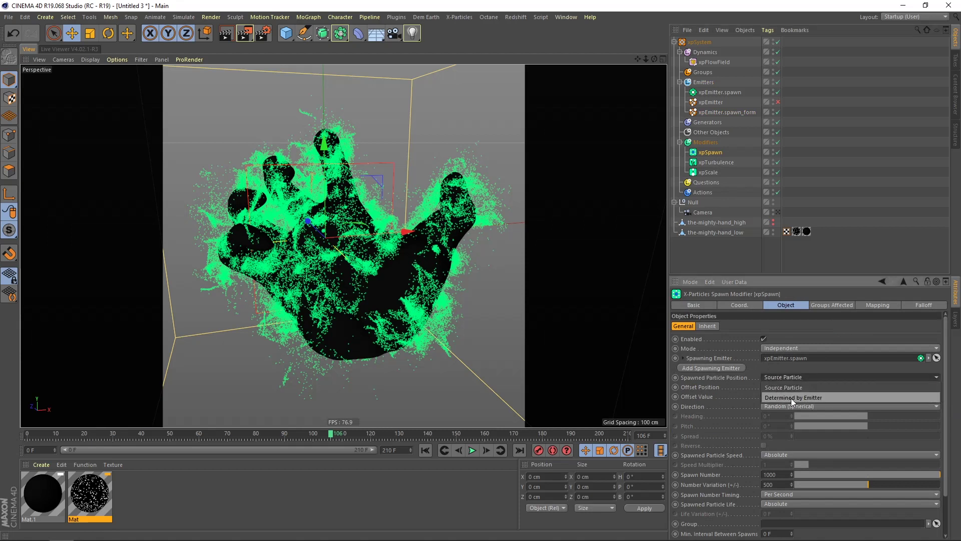
left_click(793, 398)
left_click(426, 451)
left_click(472, 451)
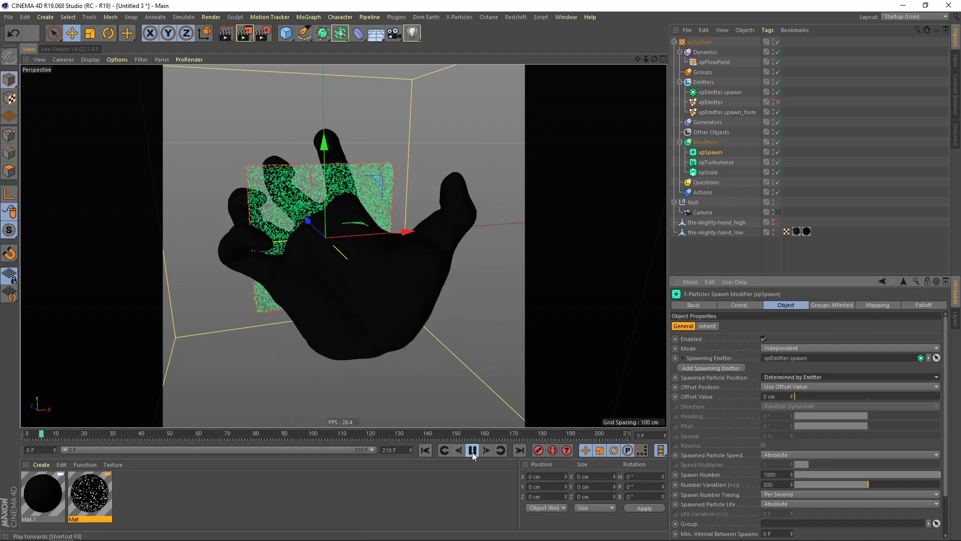
left_click(471, 451)
Set xpSpawn's spawned particle position back to Source Particle and keep the offset position on Use Offset Value.
left_click(779, 376)
left_click(782, 388)
left_click(793, 387)
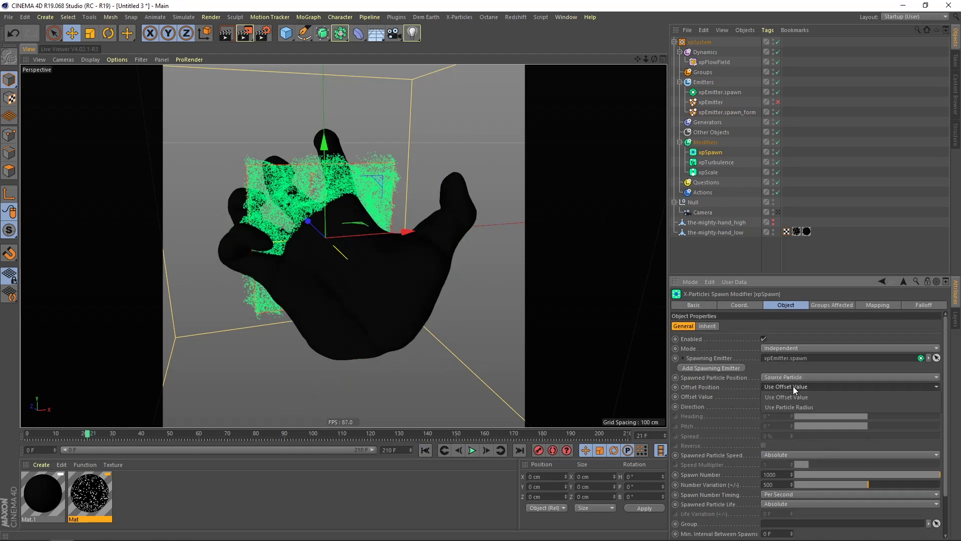
left_click(793, 386)
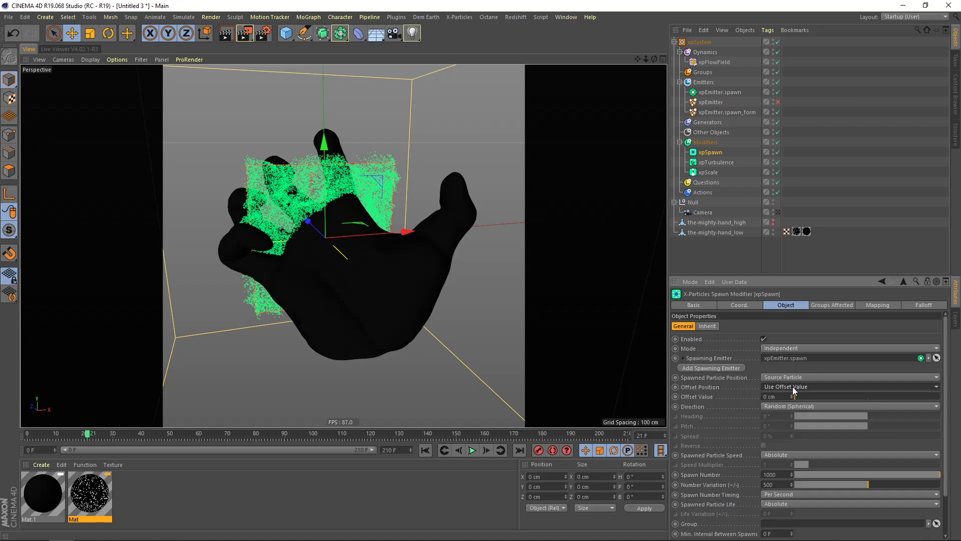
Set xpSpawn's direction to Relative to Source Particle Direction and replay the simulation from the start.
left_click(776, 407)
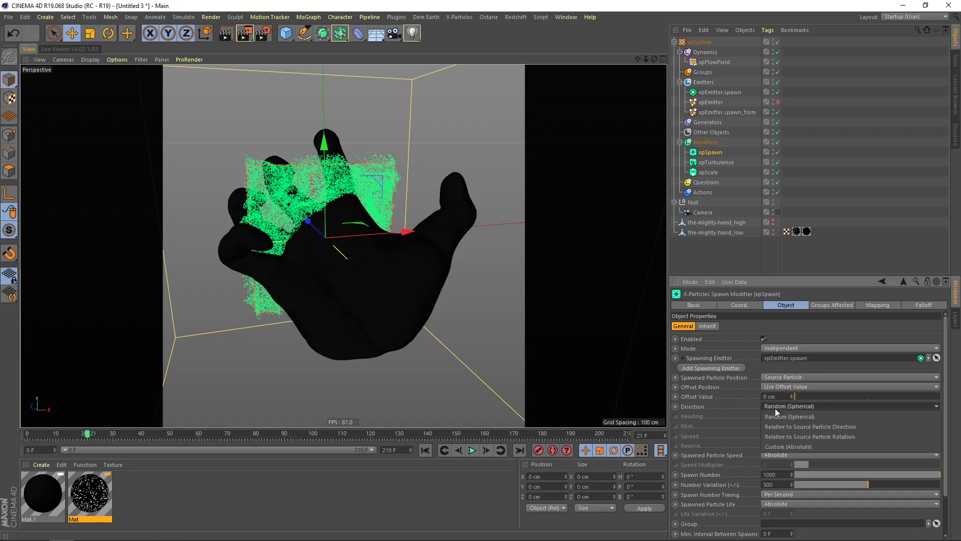
left_click(821, 428)
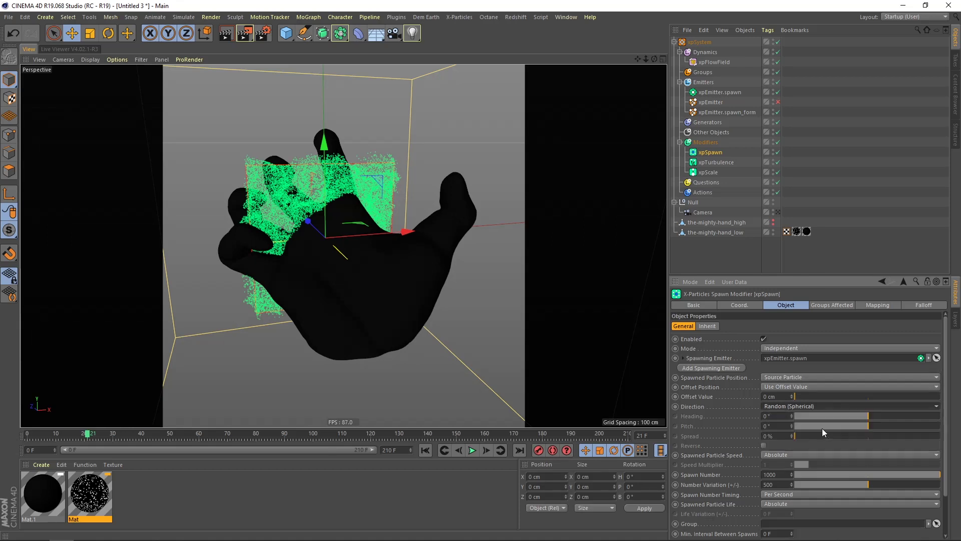
left_click(426, 450)
left_click(473, 450)
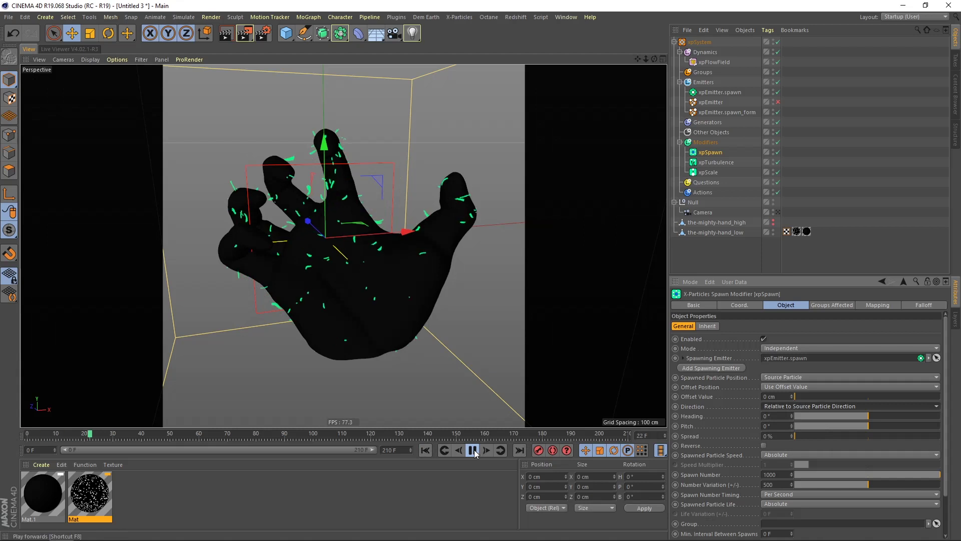
left_click(473, 450)
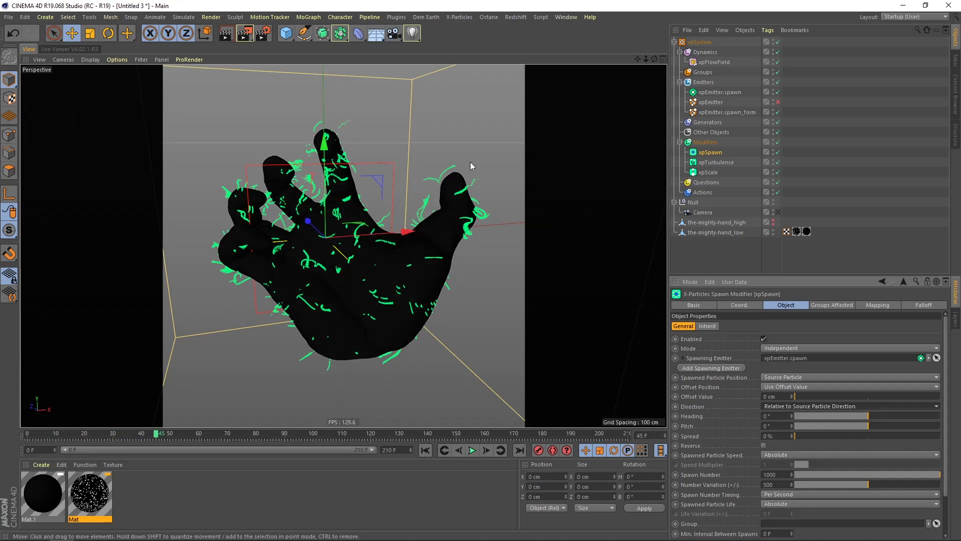
left_click(426, 450)
left_click(472, 451)
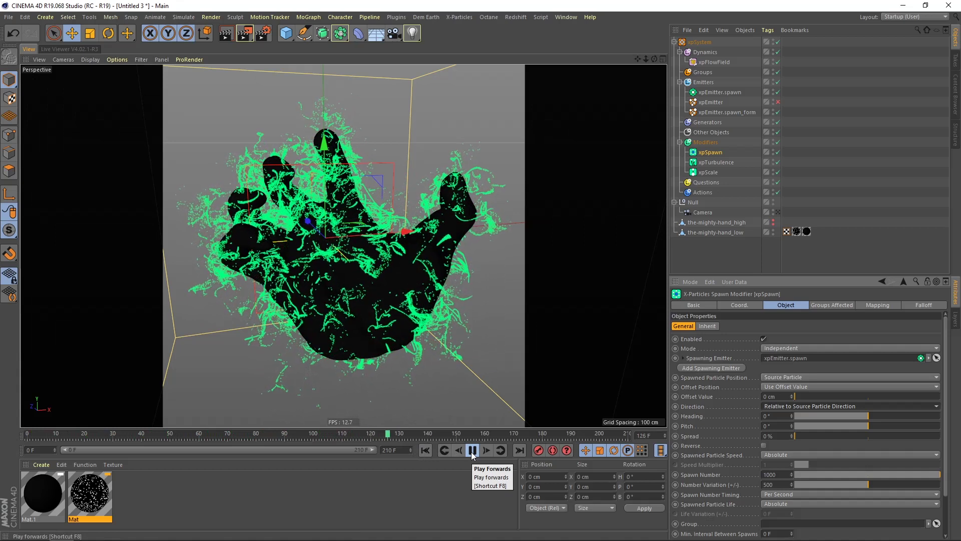
left_click(472, 451)
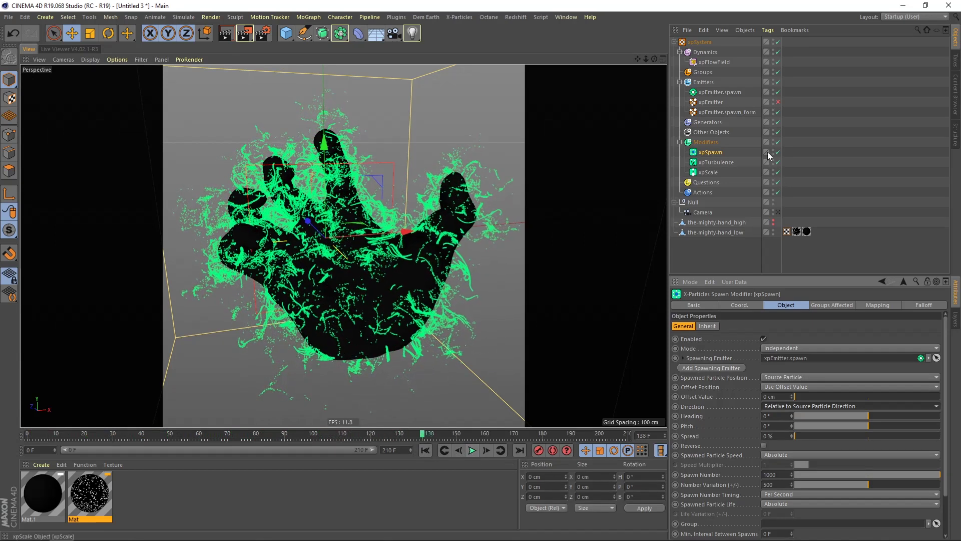
Set the xpEmitter.spawn lifespan to 150 F with a 50 F variation and replay the simulation from the start.
left_click(719, 92)
left_click_drag(742, 398, 717, 403)
type("150")
key("Return")
double_click(856, 398)
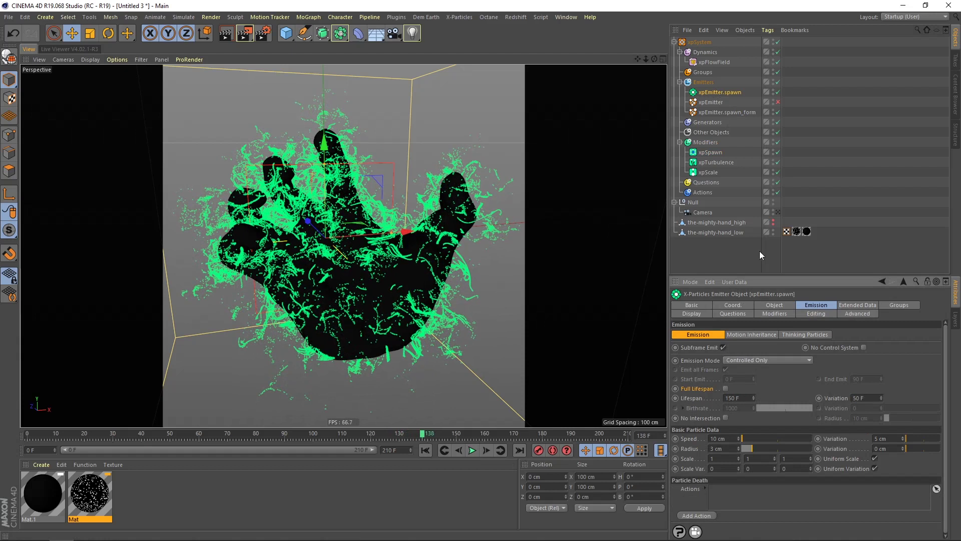
left_click(425, 452)
left_click(471, 453)
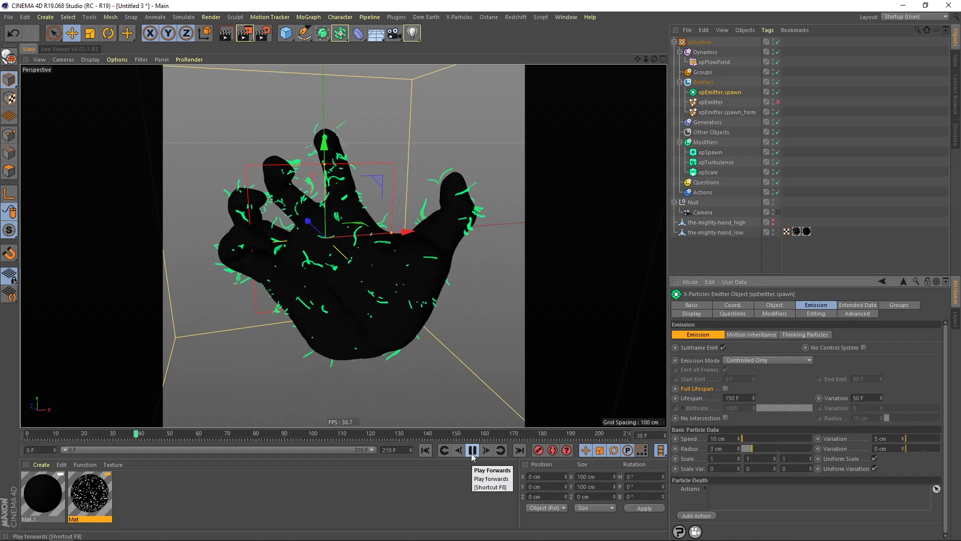
left_click(472, 451)
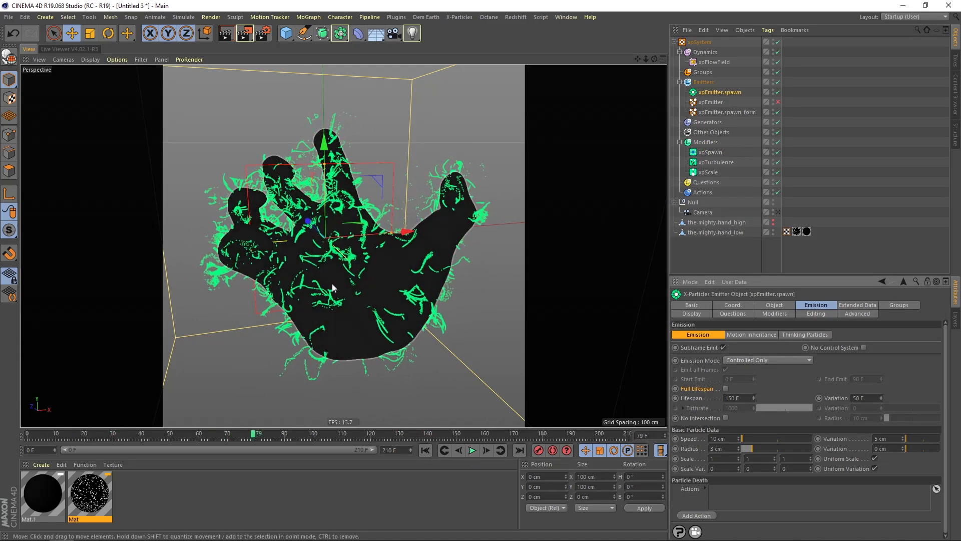
Duplicate the black-and-white noise material Mat and rename the copy "noise variation".
left_click_drag(89, 495, 113, 497, "ctrl")
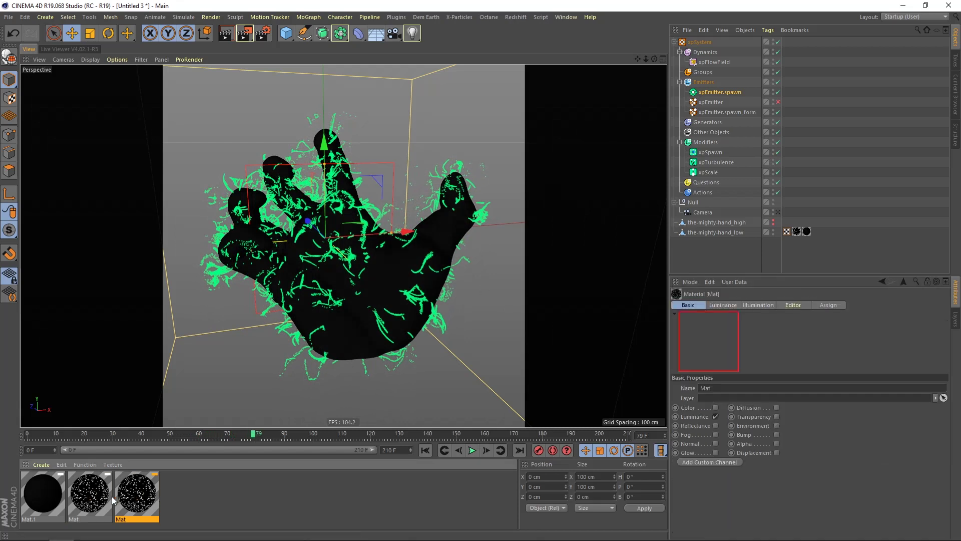
double_click(124, 520)
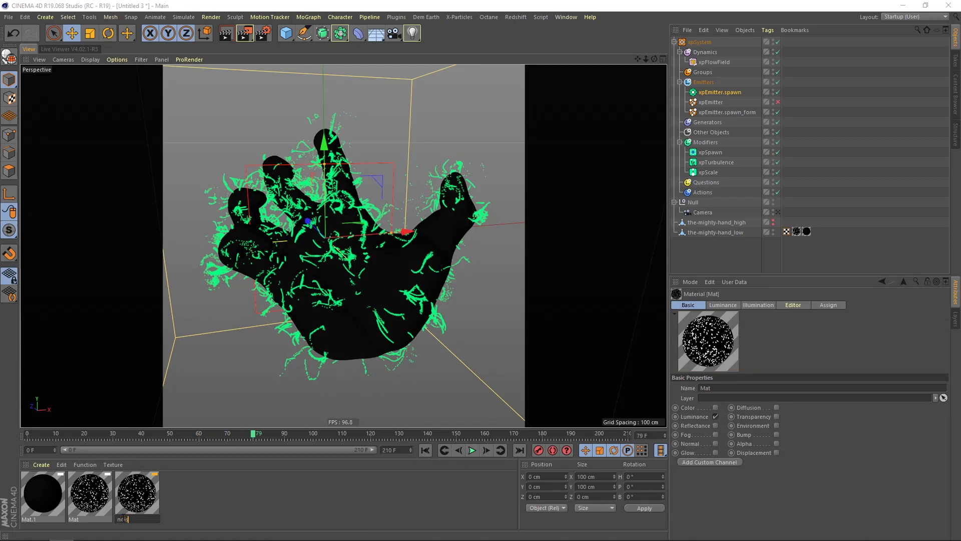
type("noise variation")
key("Return")
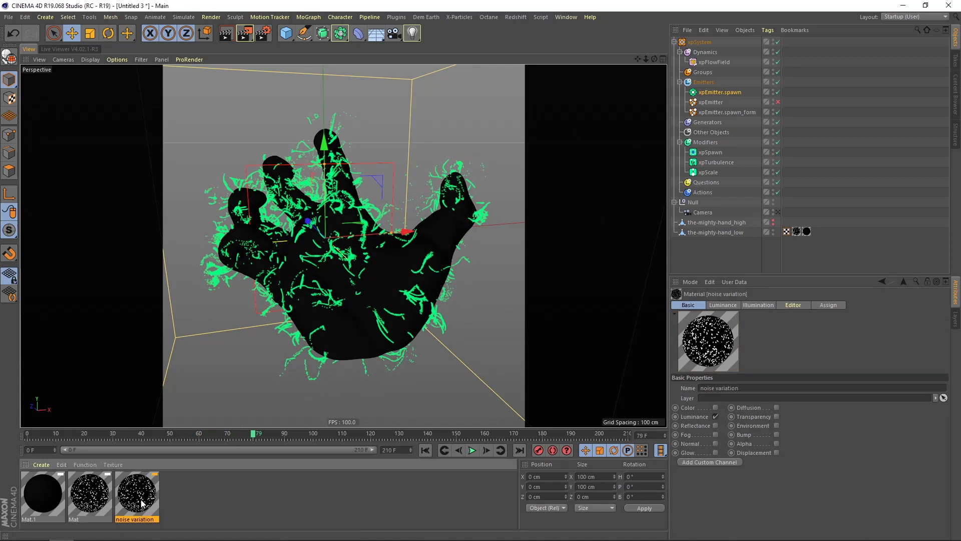
In the noise variation material's luminance noise shader, set the brightness to -9% and the seed to 669.
double_click(136, 502)
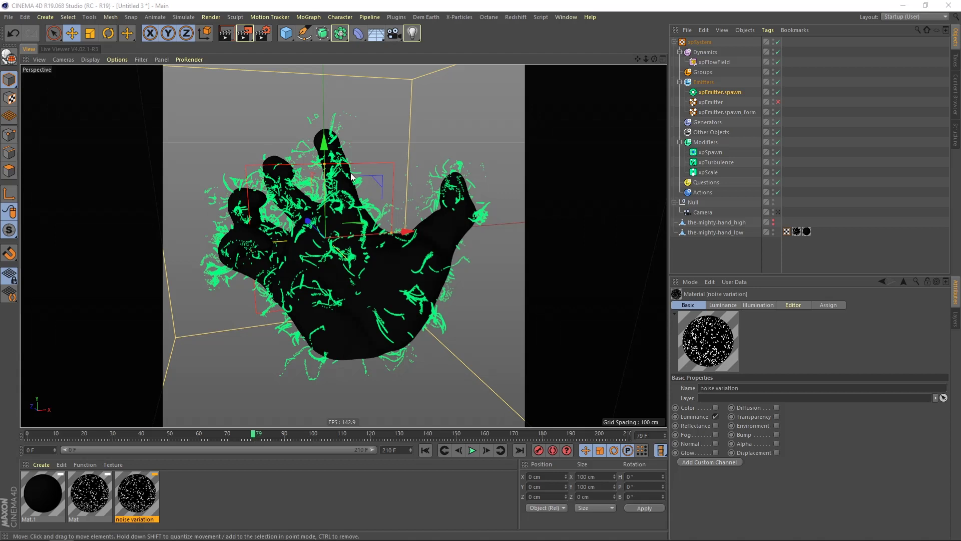
left_click_drag(837, 134, 482, 114)
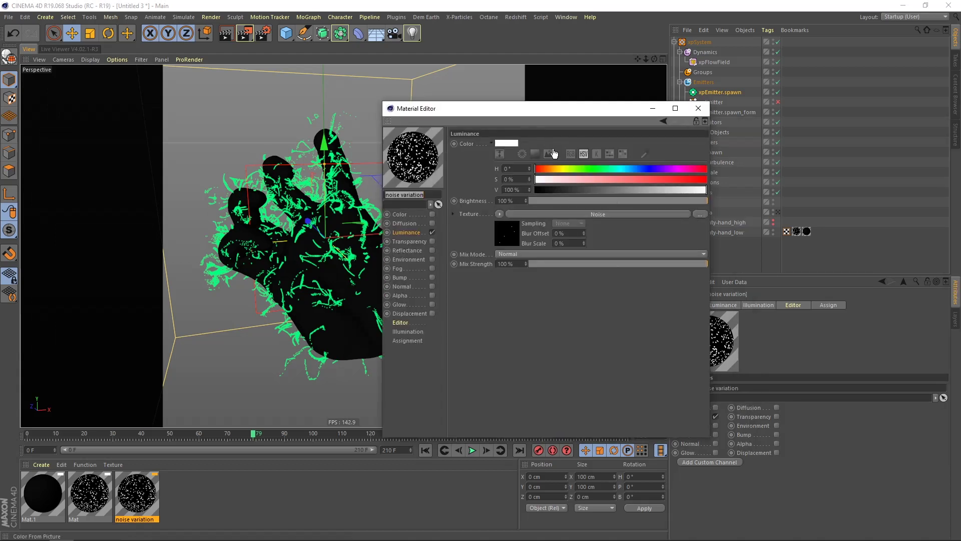
left_click(561, 212)
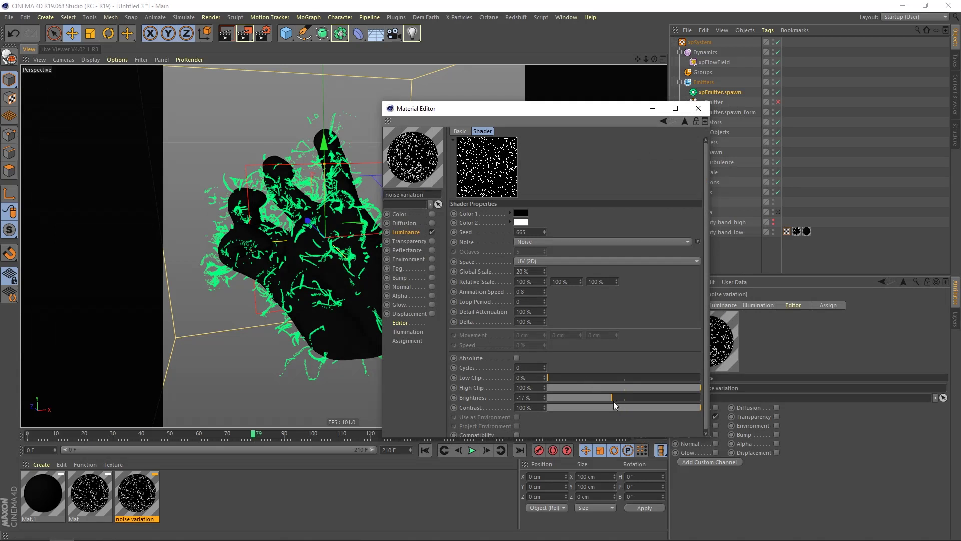
left_click_drag(615, 398, 617, 398)
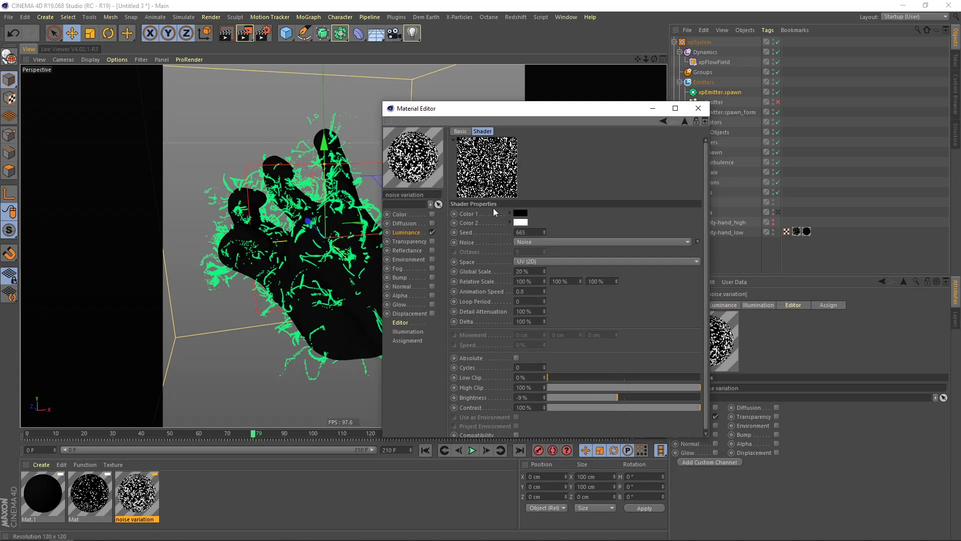
left_click(544, 231)
left_click(546, 230)
left_click(546, 230)
left_click(545, 230)
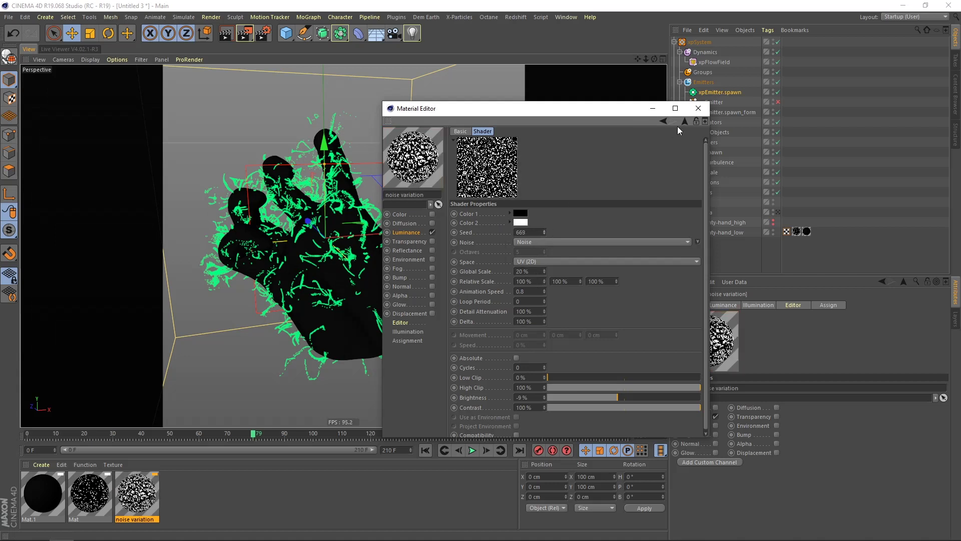
left_click(698, 109)
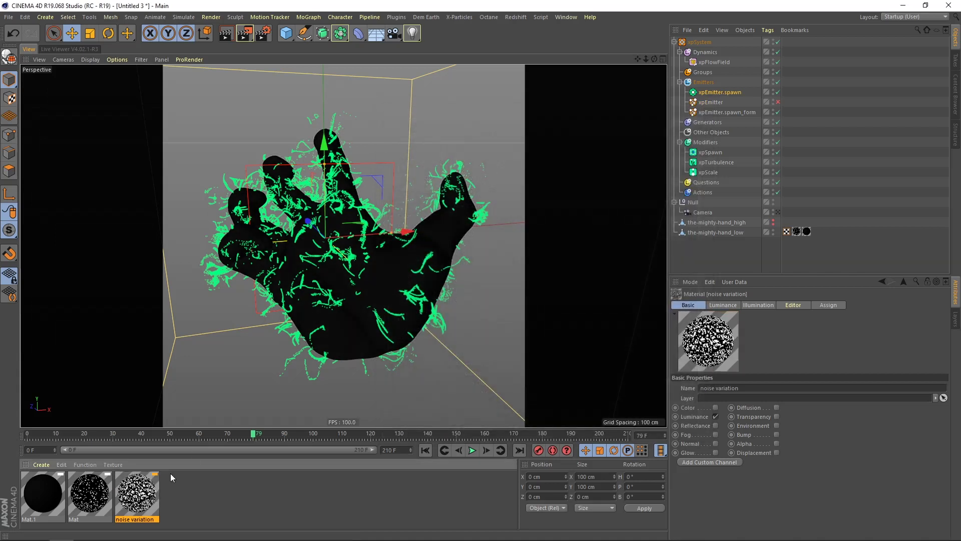
Assign the noise variation material to the-mighty-hand_low and move the black Mat.1 texture tag to the end of its tags.
left_click(723, 113)
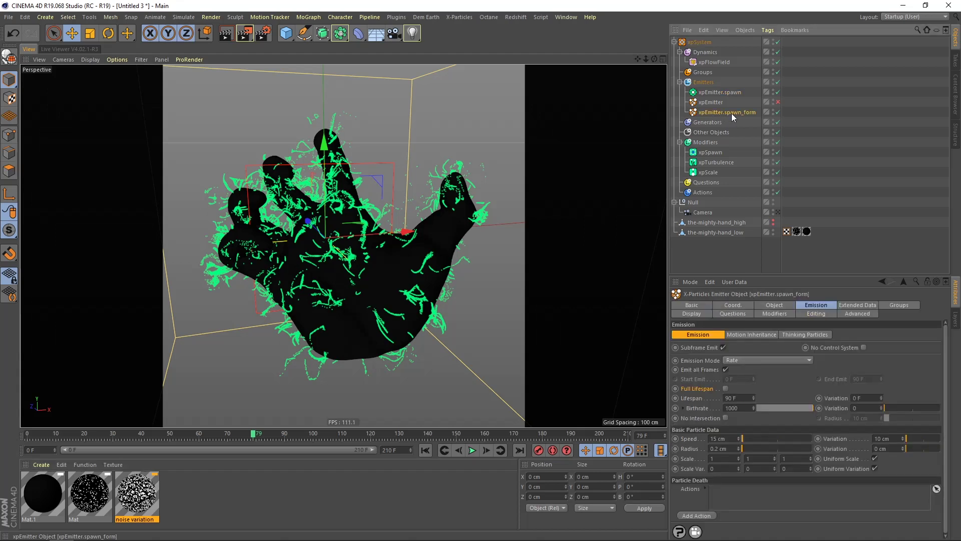
left_click(776, 307)
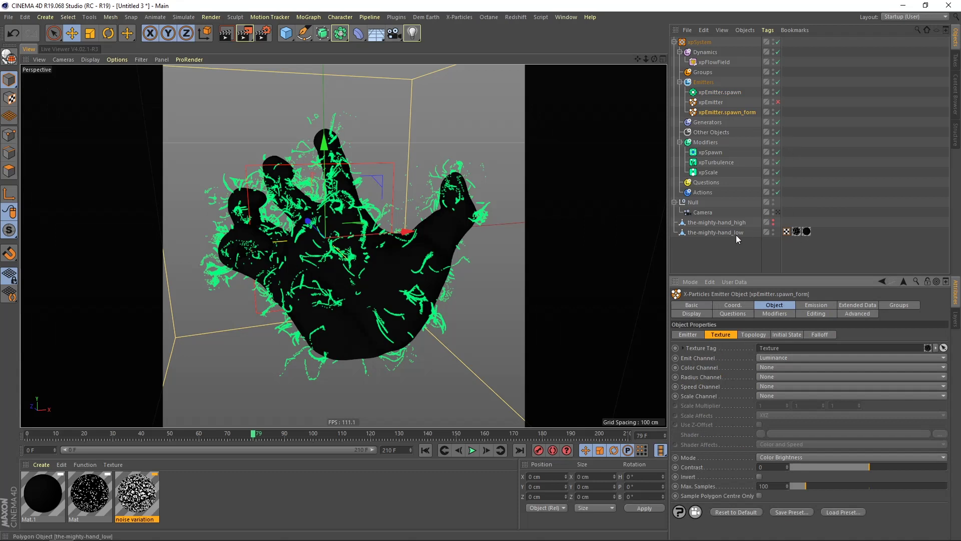
left_click(796, 232)
left_click_drag(796, 232, 816, 230, "ctrl")
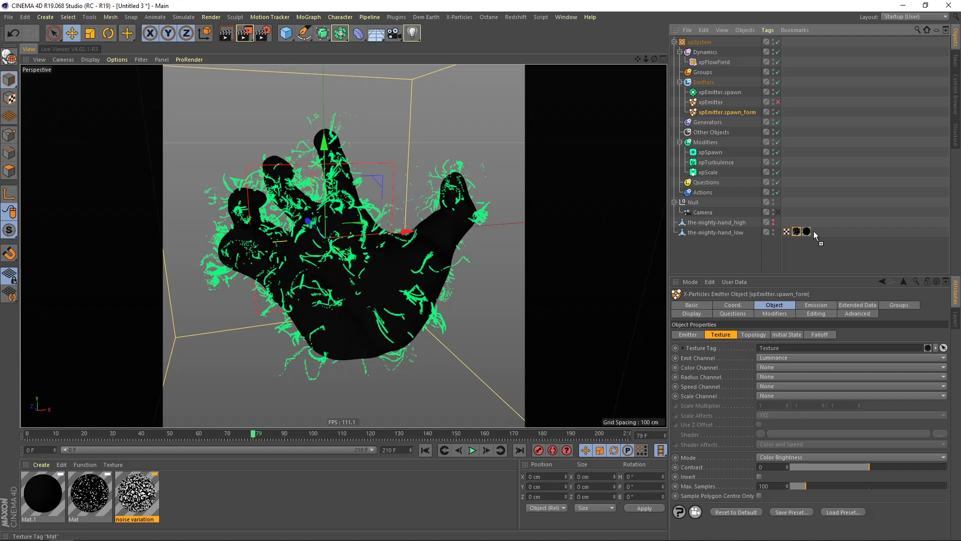
left_click_drag(815, 232, 815, 234, "ctrl")
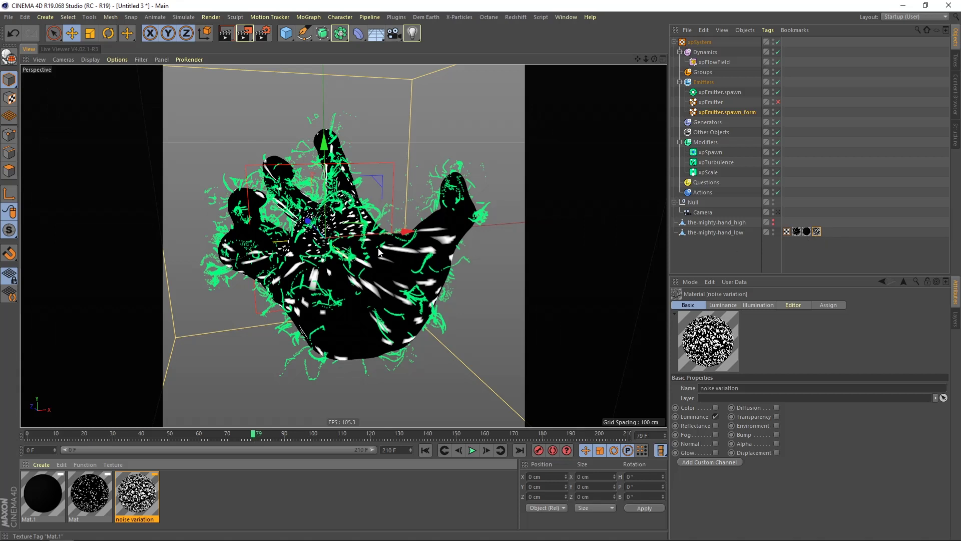
left_click_drag(827, 234, 825, 236)
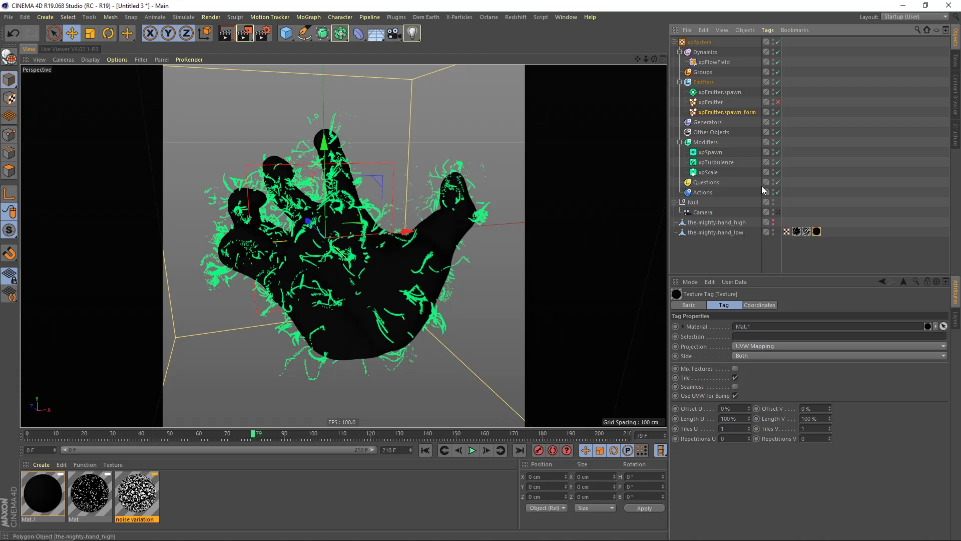
Link the noise variation texture tag as xpEmitter.spawn_form's emission texture and replay the simulation from the start.
left_click(723, 113)
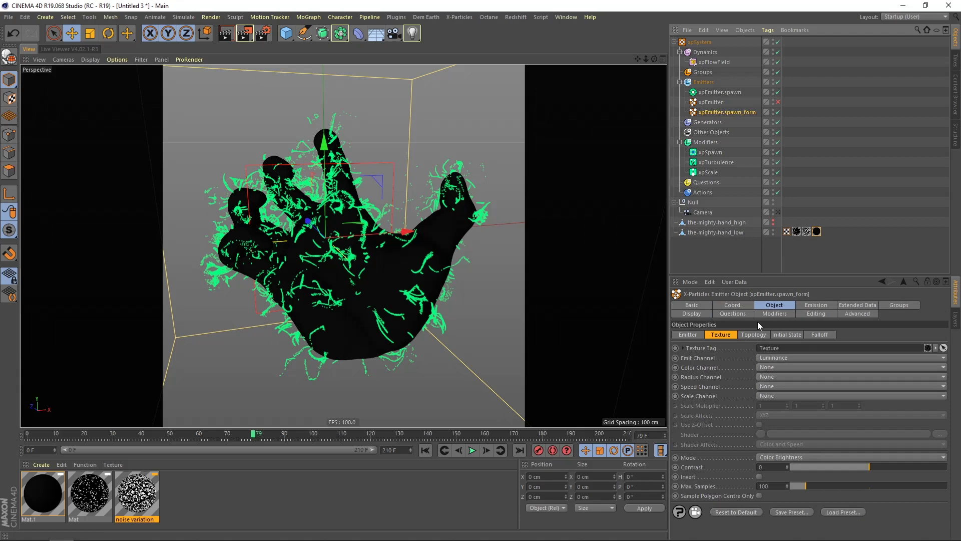
left_click(684, 348)
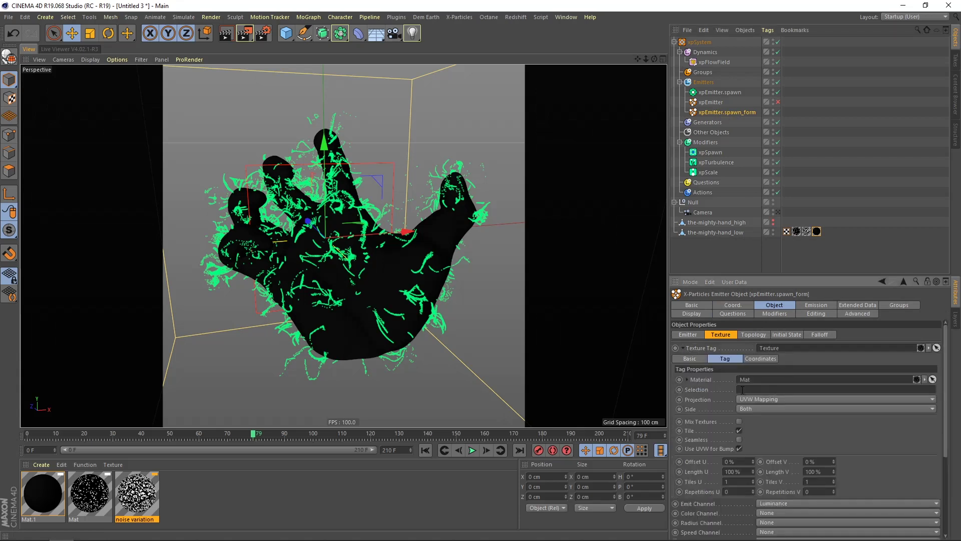
left_click_drag(807, 232, 808, 291)
left_click_drag(769, 350, 770, 348)
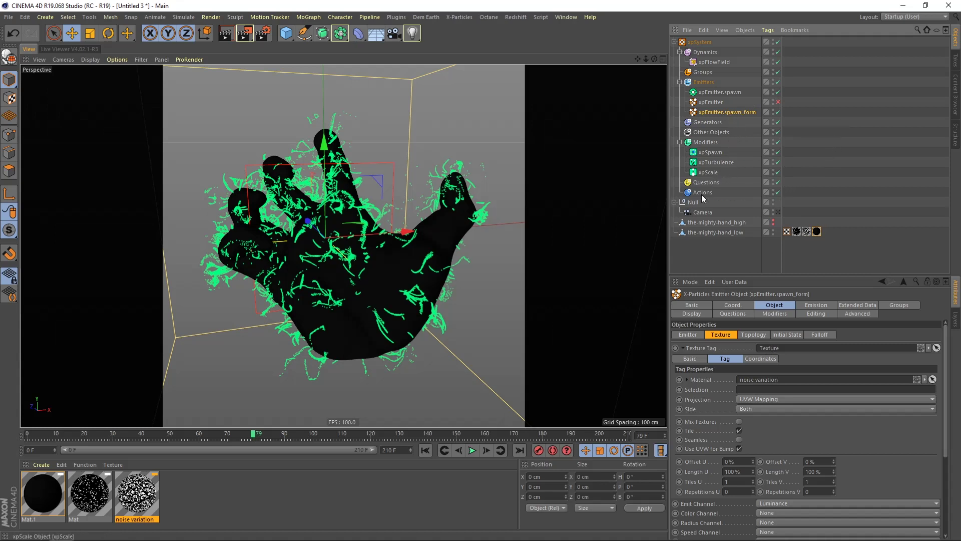
left_click(427, 449)
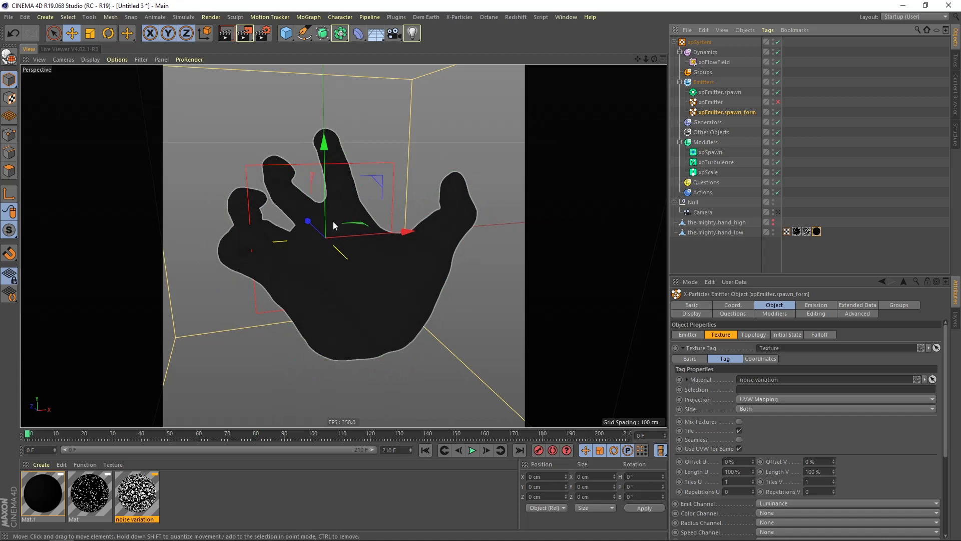
left_click(472, 450)
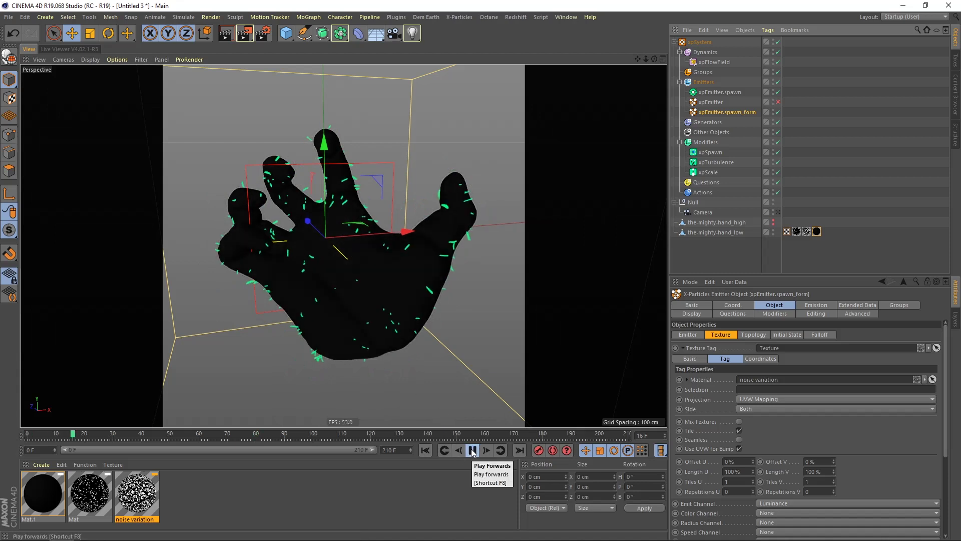
left_click(472, 450)
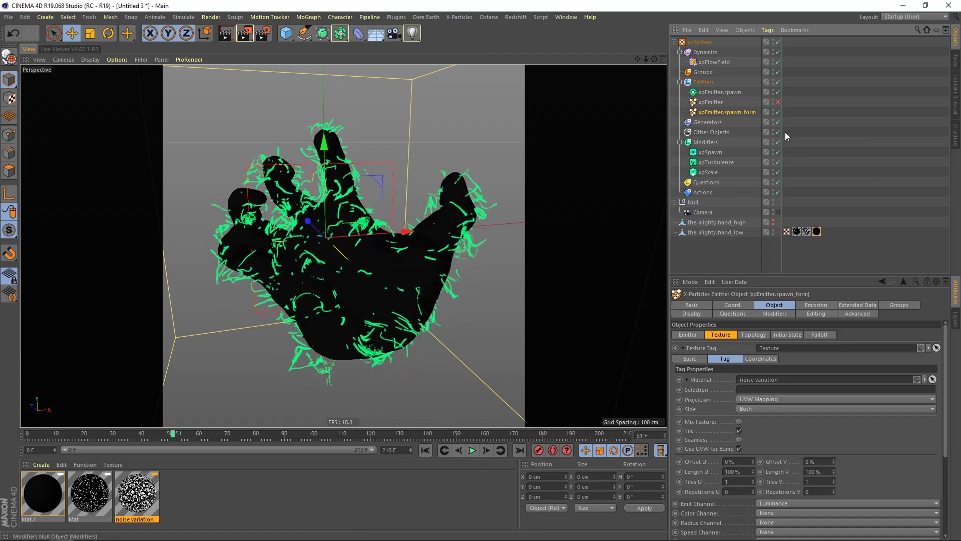
Play the particle simulation onward in two stretches to about frame 207, examining how the particles spread over the hand.
left_click(734, 93)
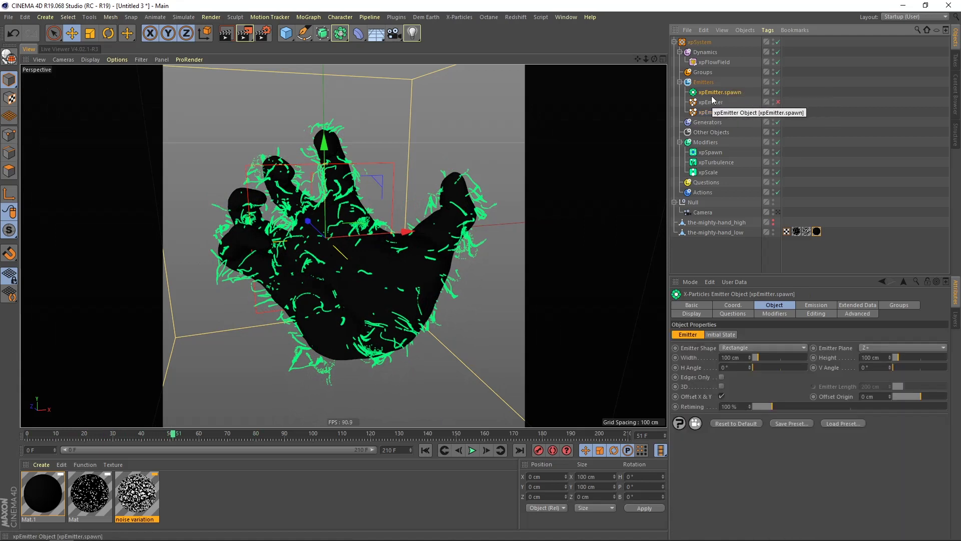
left_click(472, 451)
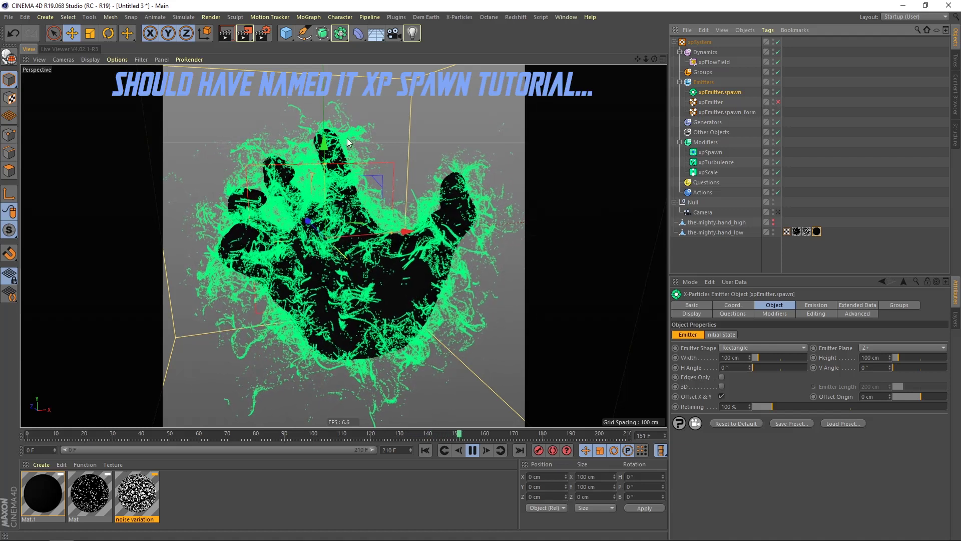
left_click(472, 450)
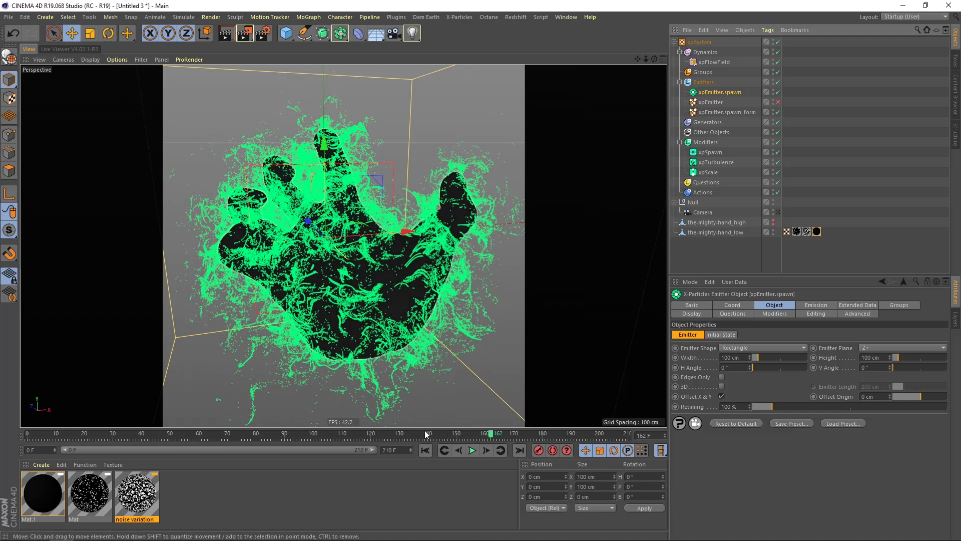
left_click(472, 450)
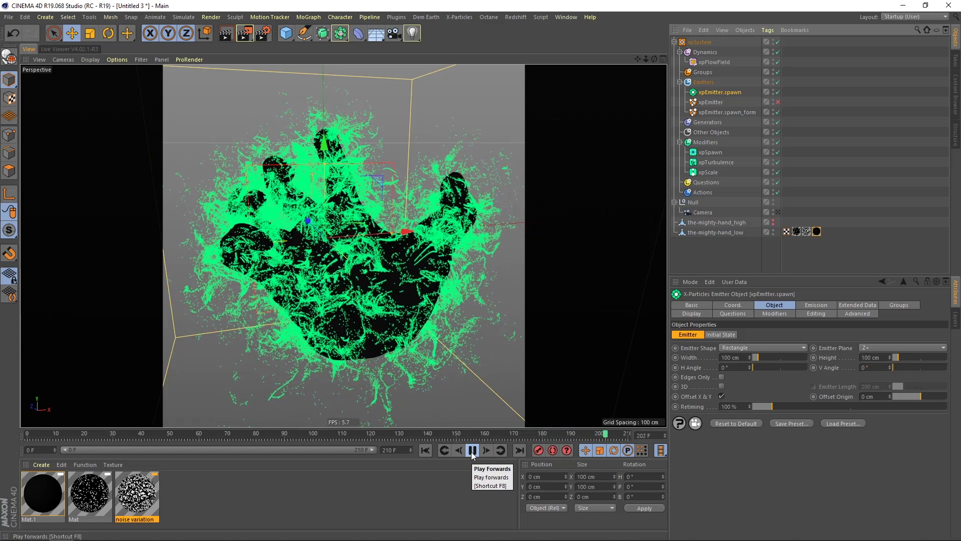
left_click(473, 450)
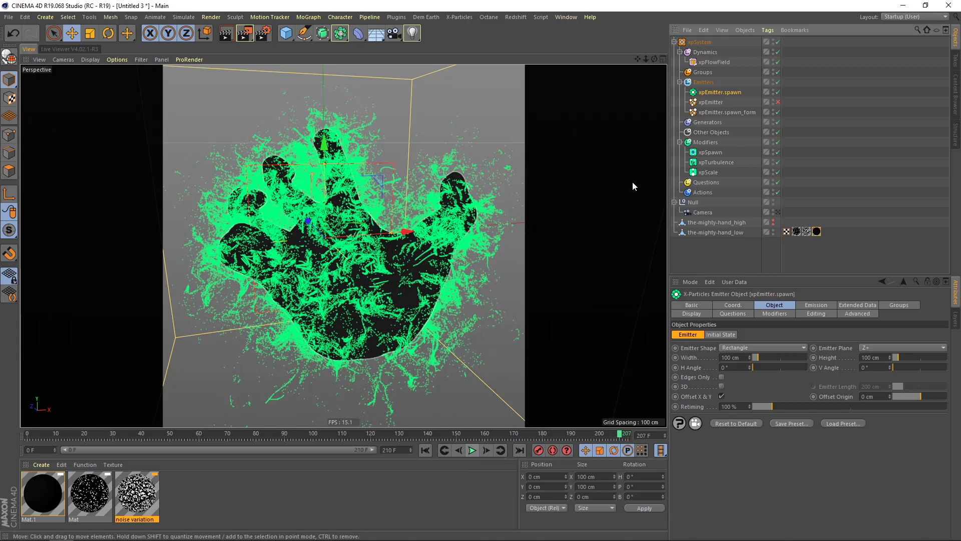
Set xpEmitter.spawn_form's birthrate to 3000, replay the simulation from the start and rewind it.
left_click(725, 113)
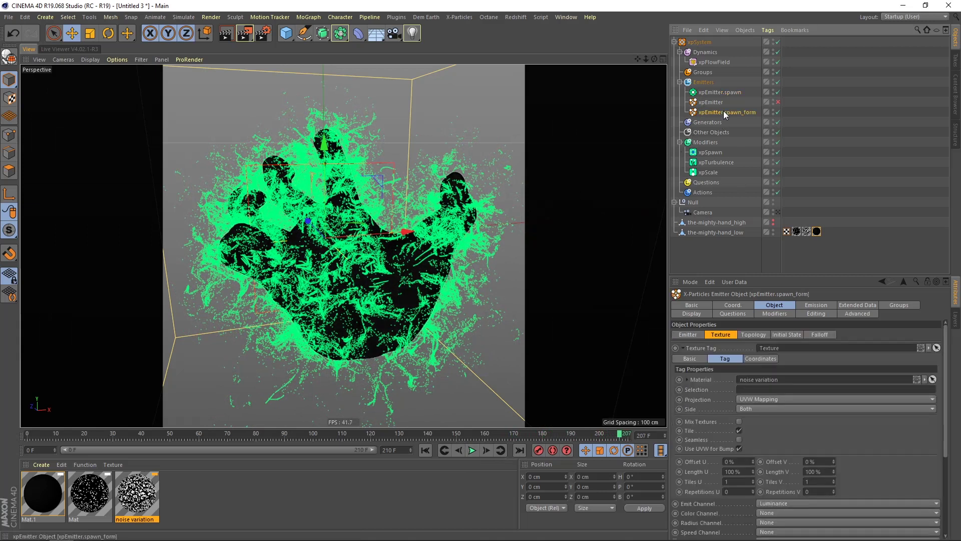
left_click(814, 305)
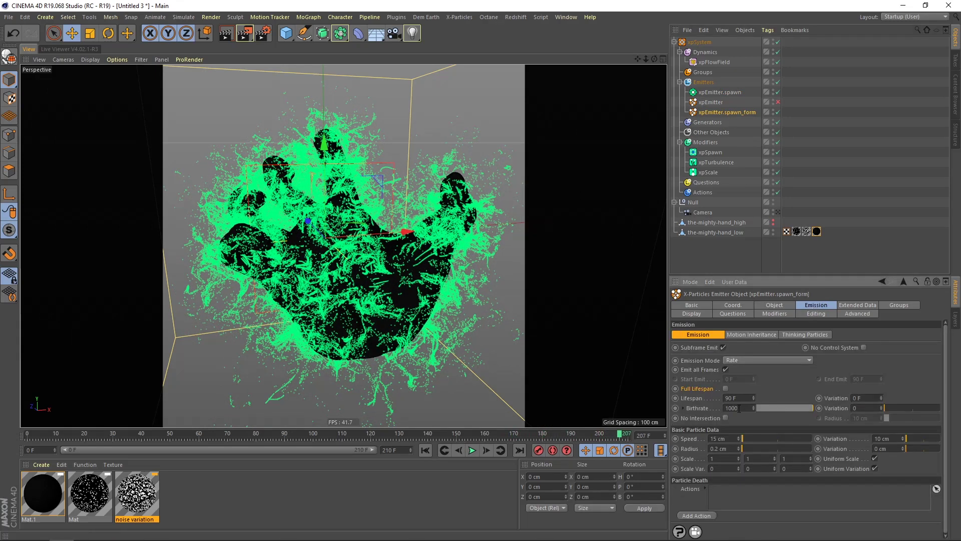
type("3")
key("Return")
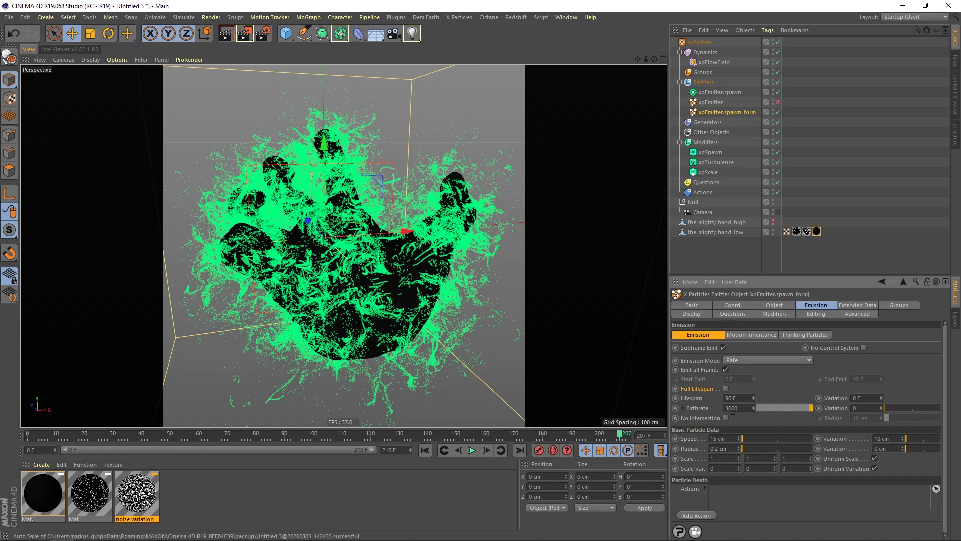
left_click(426, 450)
left_click(472, 451)
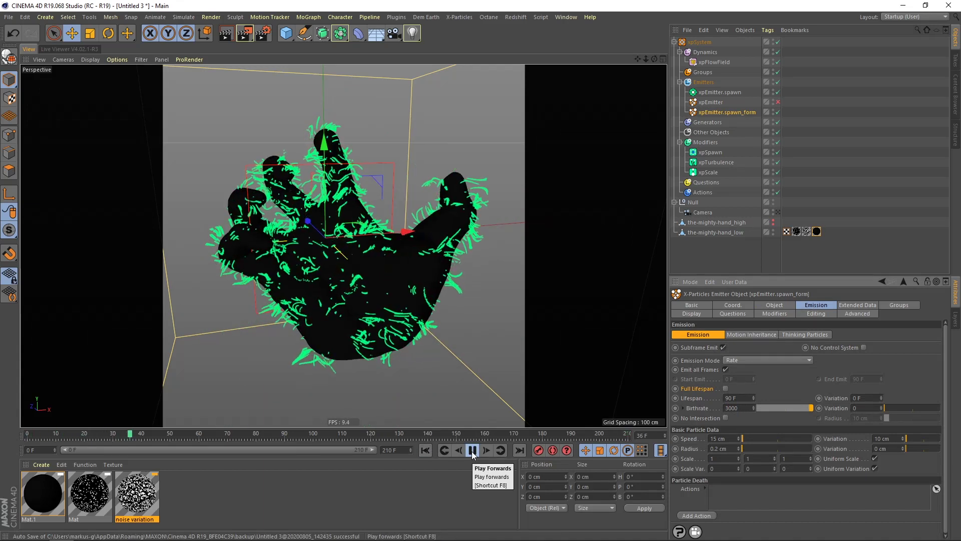
left_click(472, 451)
left_click(425, 450)
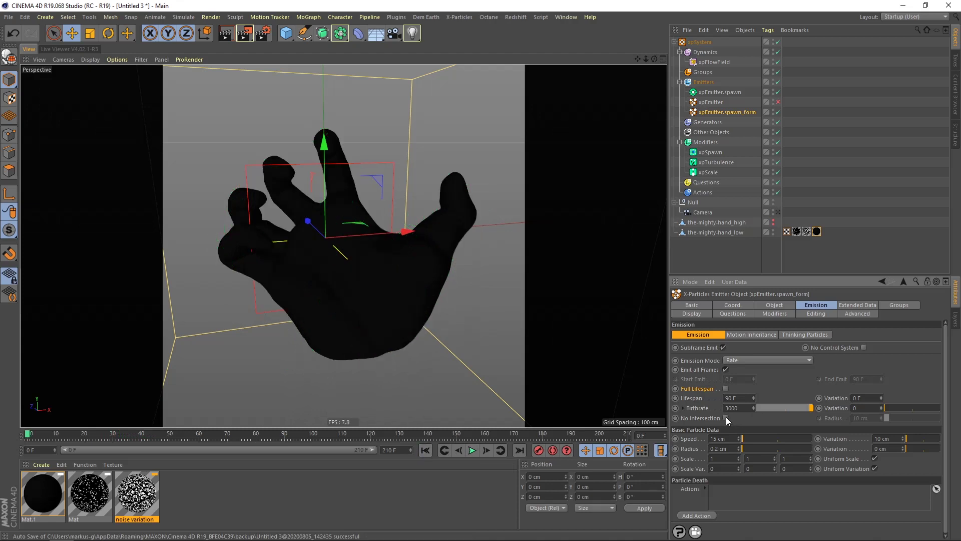
Try a birthrate of 30000 on xpEmitter.spawn_form, reduce it to 5000 and replay the simulation from the start.
left_click(471, 450)
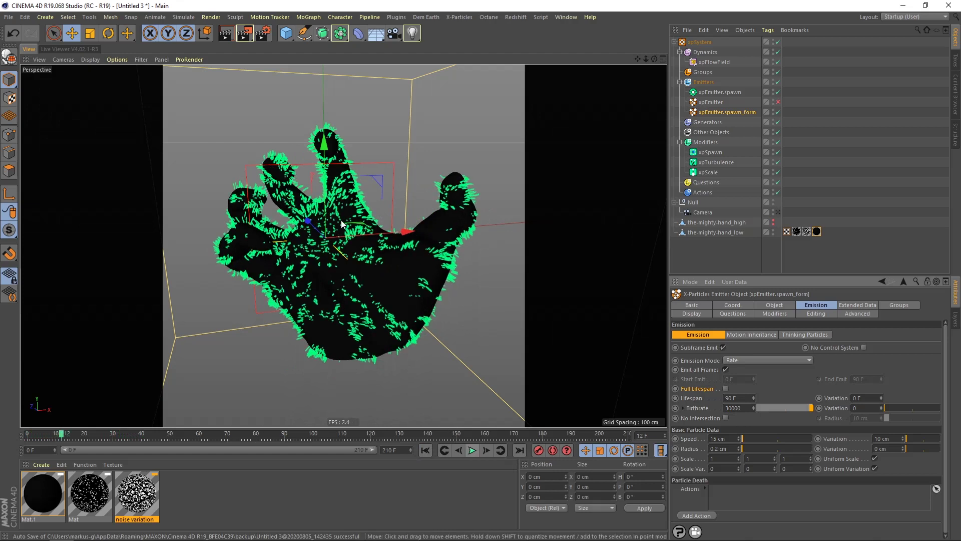
left_click(424, 451)
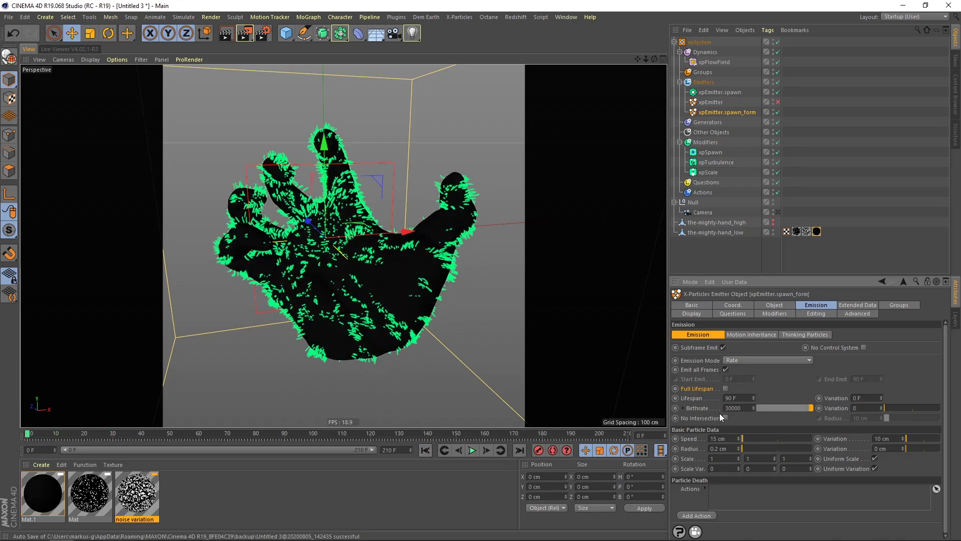
type("5000")
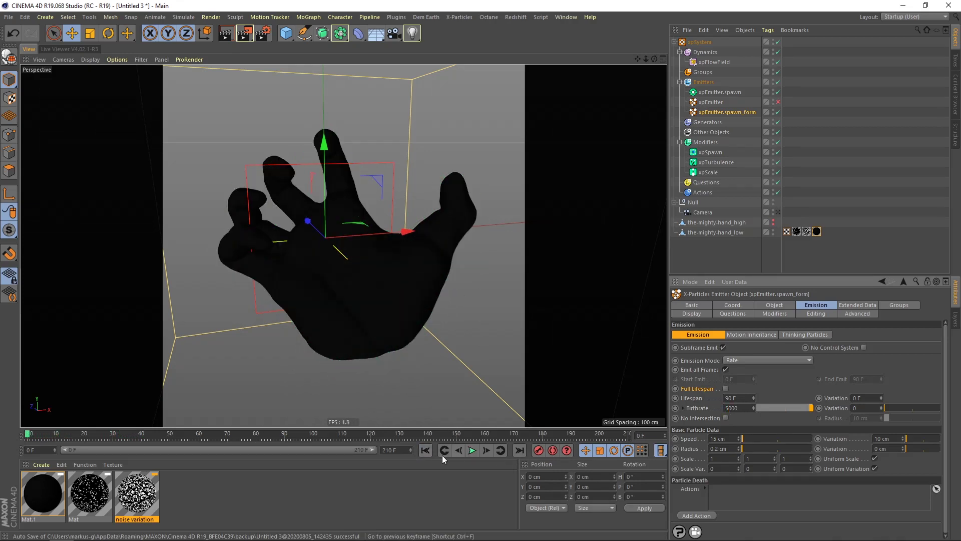
left_click(472, 450)
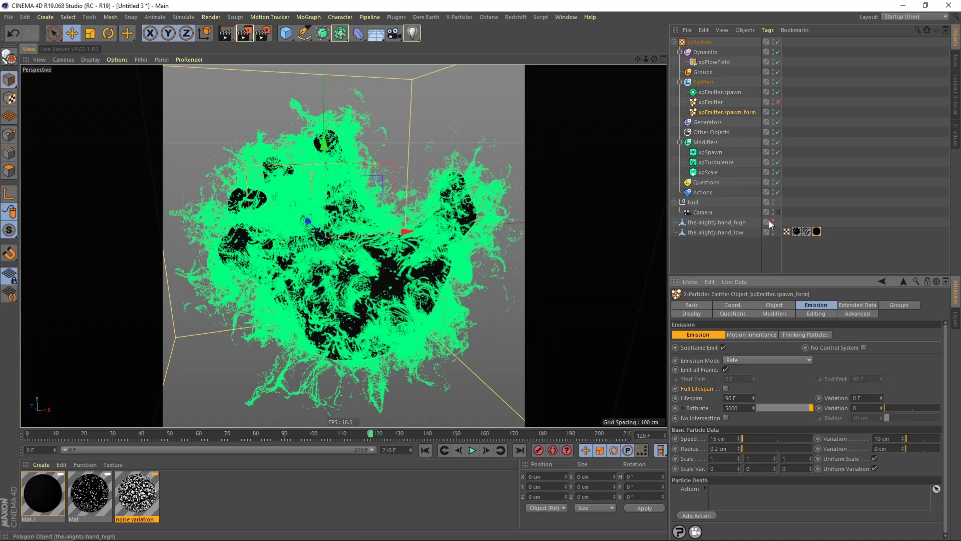
left_click_drag(394, 242, 412, 269, "alt")
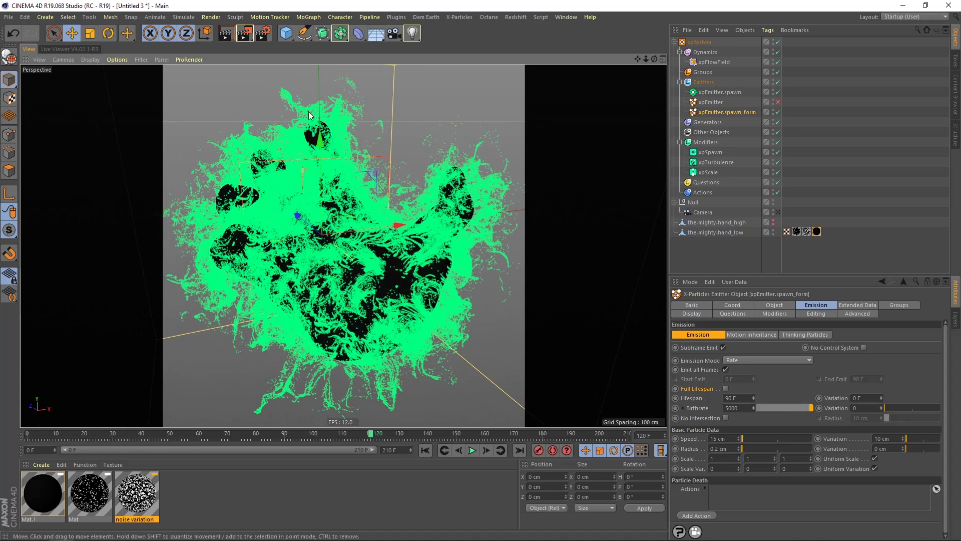
left_click(728, 92)
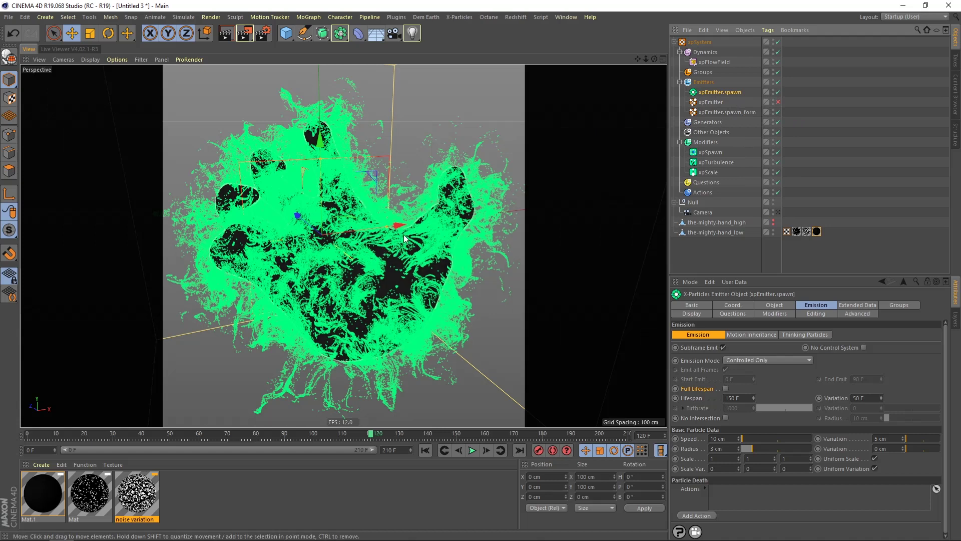
left_click(326, 375)
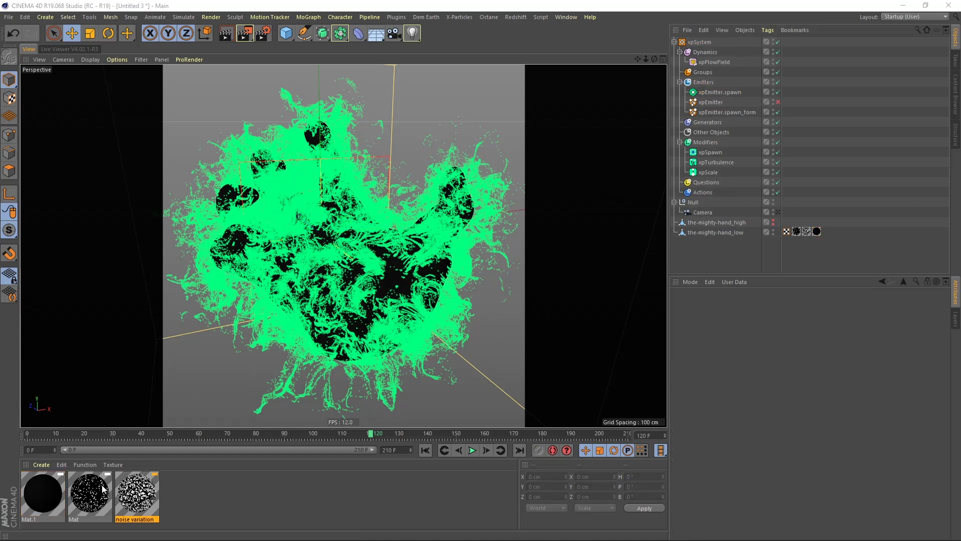
Duplicate the black-and-white noise material Mat and rename the copy "noise trails".
left_click_drag(94, 496, 182, 496)
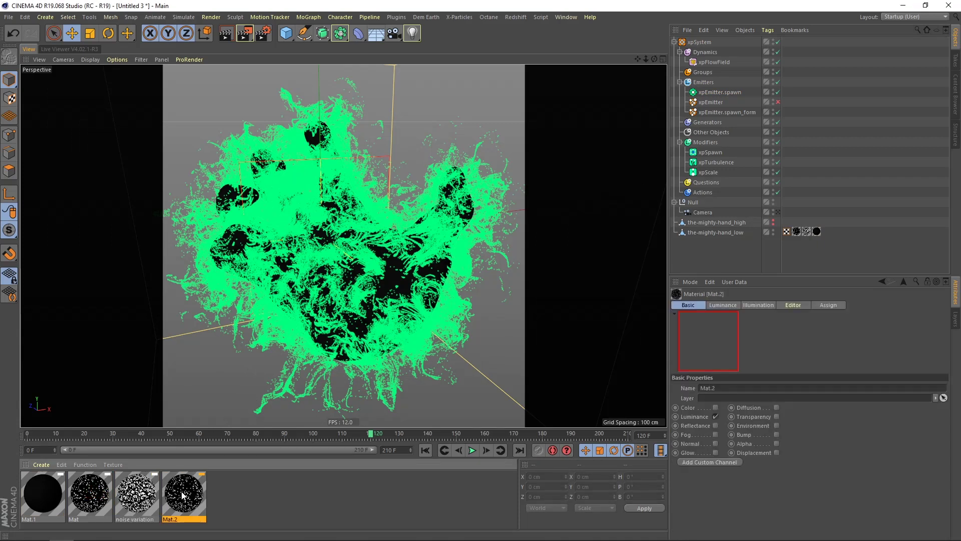
double_click(175, 520)
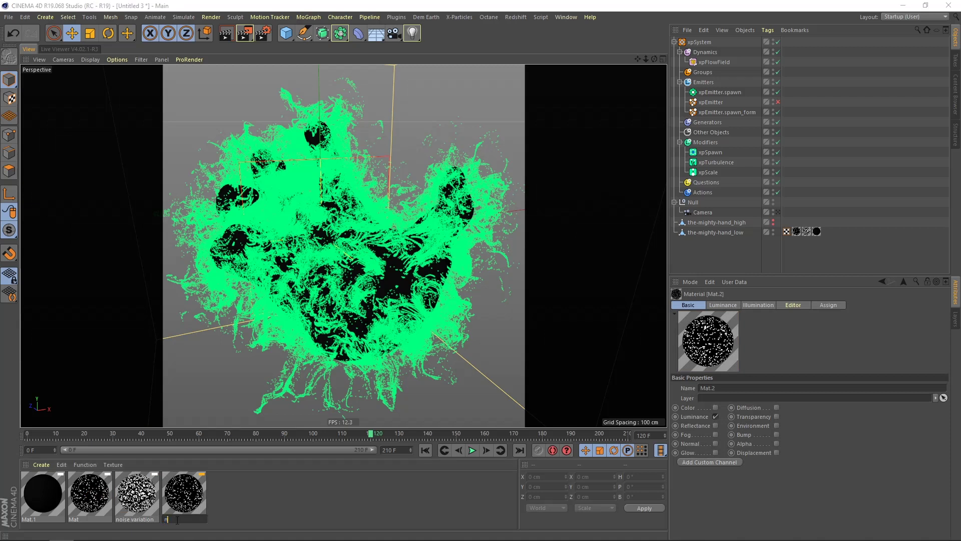
key("Return")
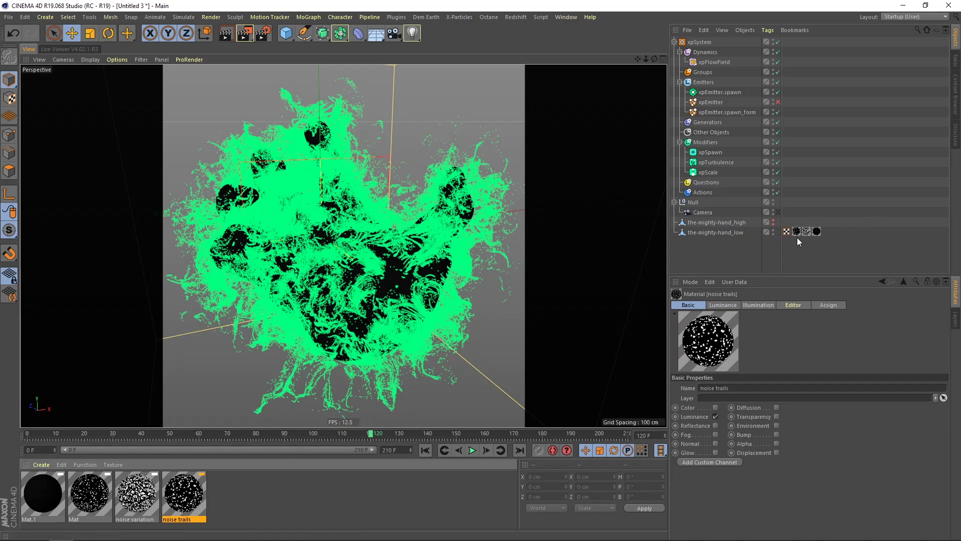
Assign the noise trails material to the-mighty-hand_low, move the black Mat.1 tag to the end and rewind the simulation.
left_click_drag(762, 200, 722, 232)
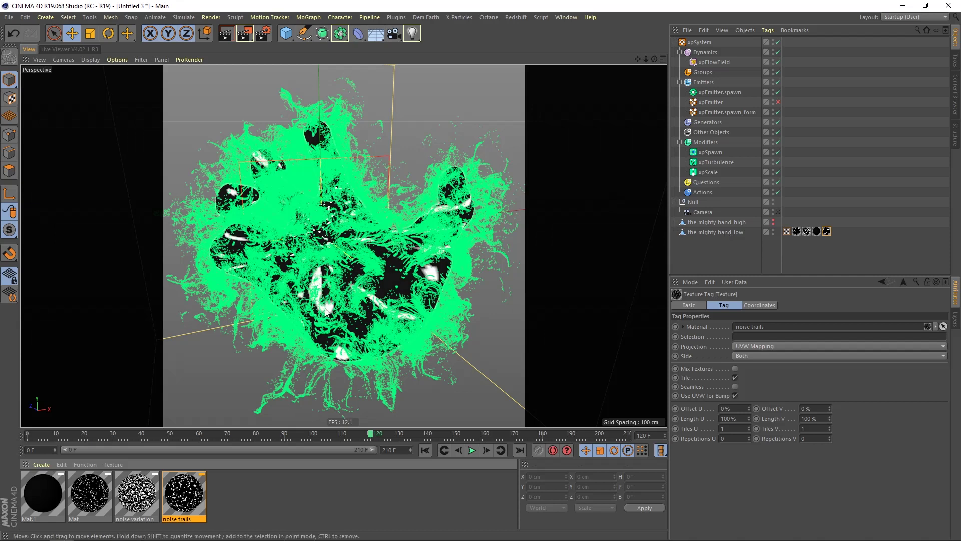
mouse_move(817, 231)
left_mouse_down()
mouse_move(816, 245)
mouse_move(831, 232)
left_mouse_up()
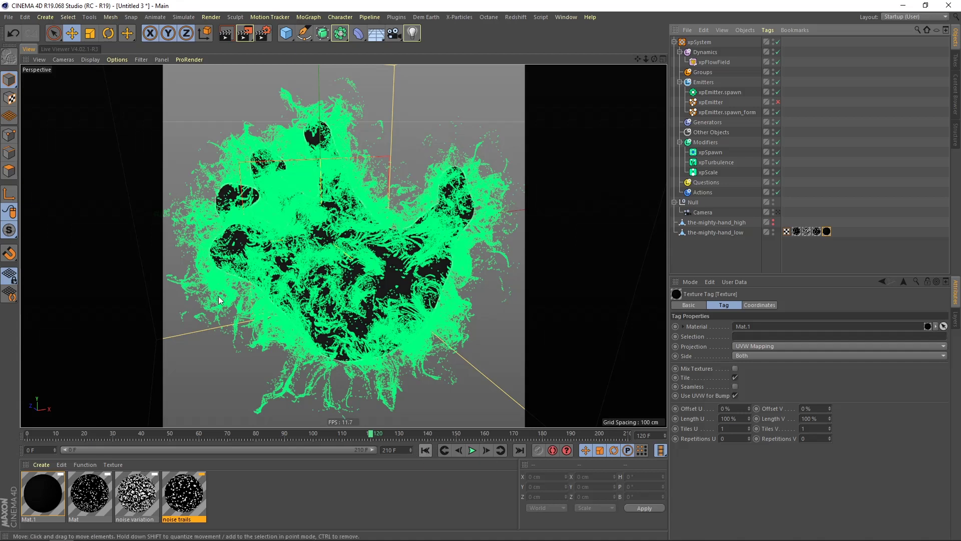
left_click(425, 450)
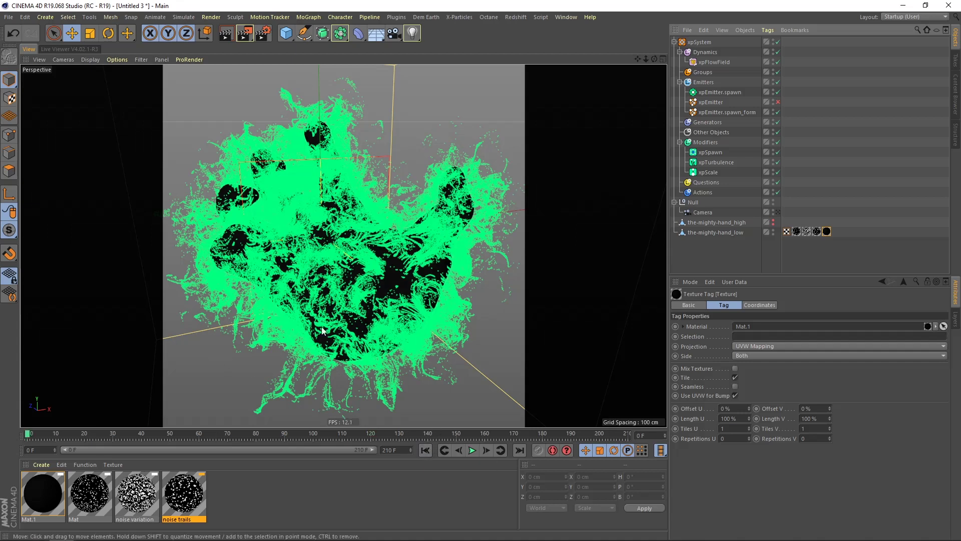
left_click(735, 253)
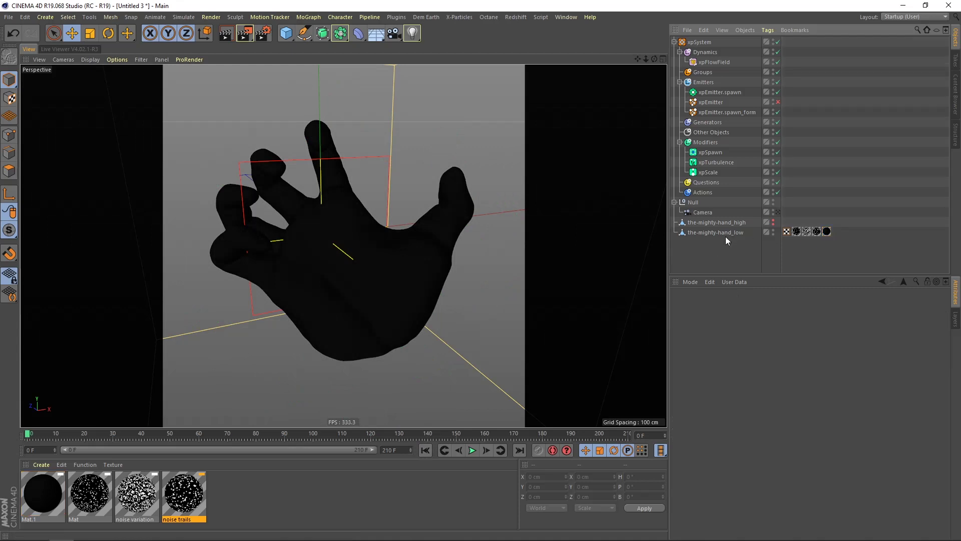
Duplicate the disabled xpEmitter and rename the copy xpEmitter.for_trails.
left_click_drag(714, 102, 716, 108, "ctrl")
double_click(717, 113)
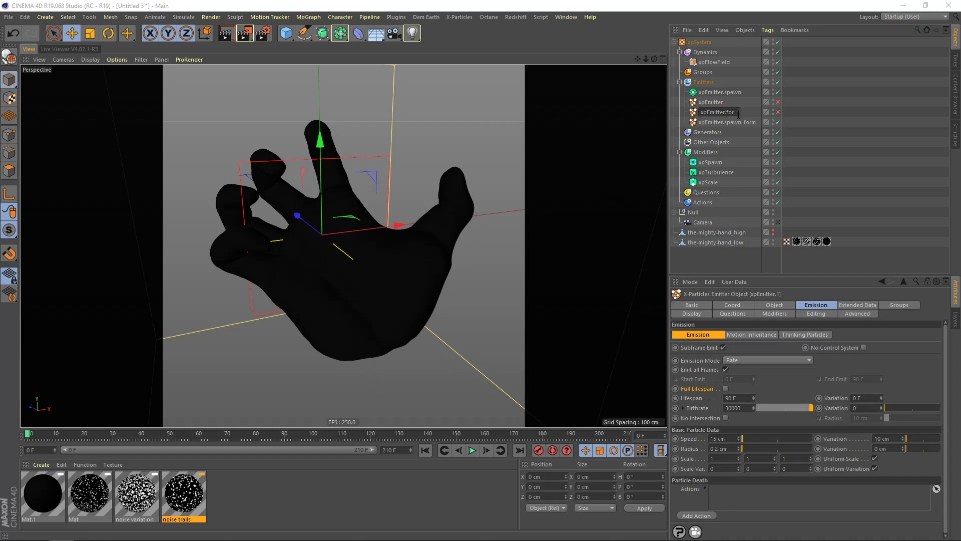
type("for_trails")
key("Return")
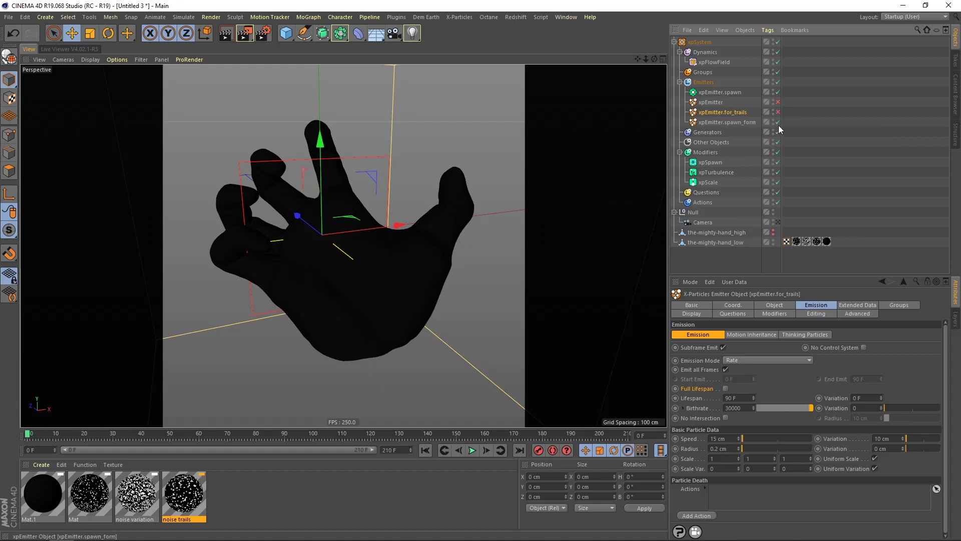
Enable xpEmitter.for_trails in place of xpEmitter.spawn_form, set its birthrate to 1000 and play the simulation.
double_click(746, 408)
type("1")
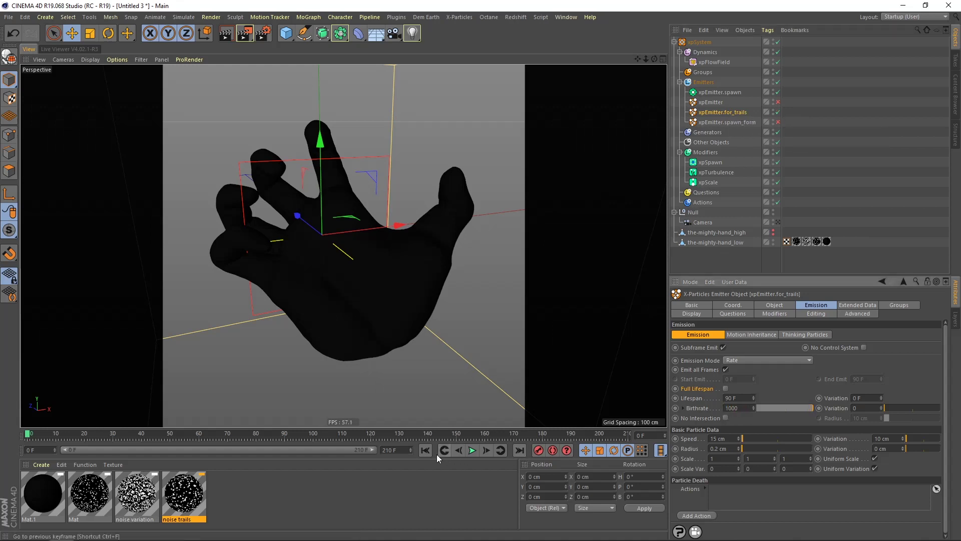
left_click(471, 451)
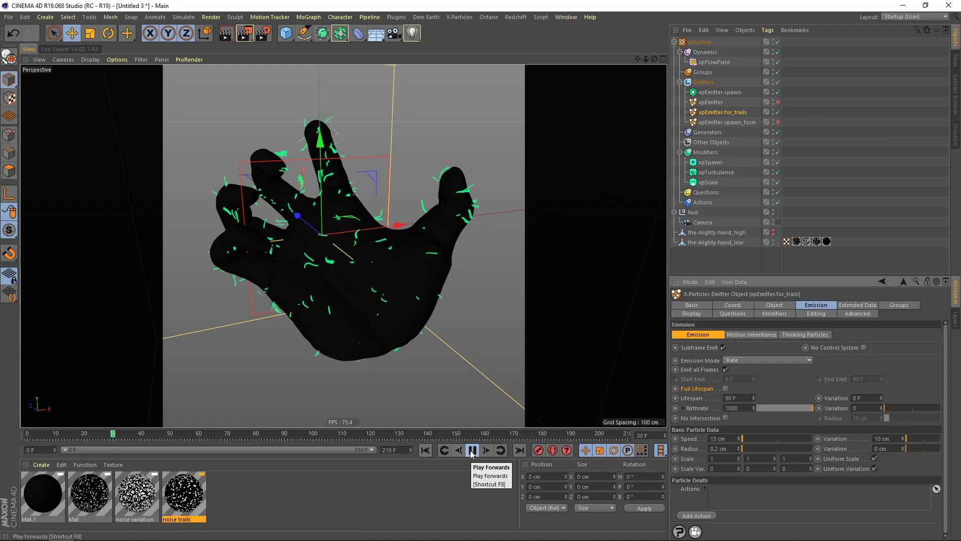
left_click(471, 451)
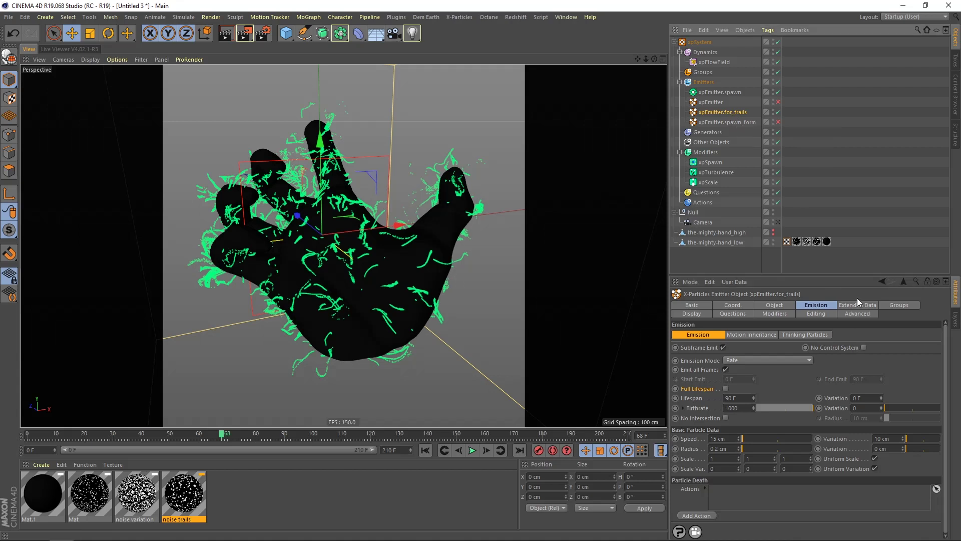
Exclude the xpSpawn modifier from xpEmitter.for_trails and xpEmitter, and replay the simulation from the start.
left_click(770, 315)
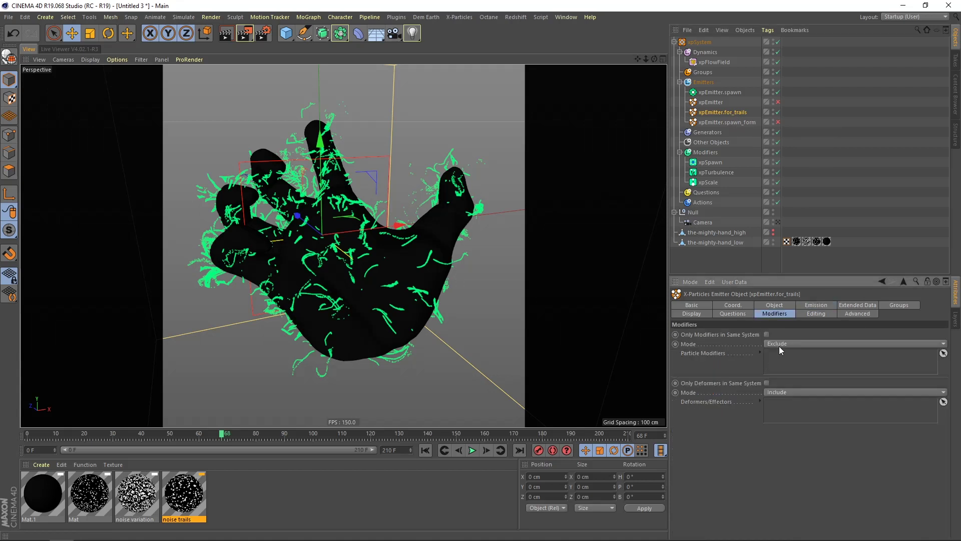
left_click(718, 167)
left_click_drag(786, 363, 784, 361)
left_click(727, 113)
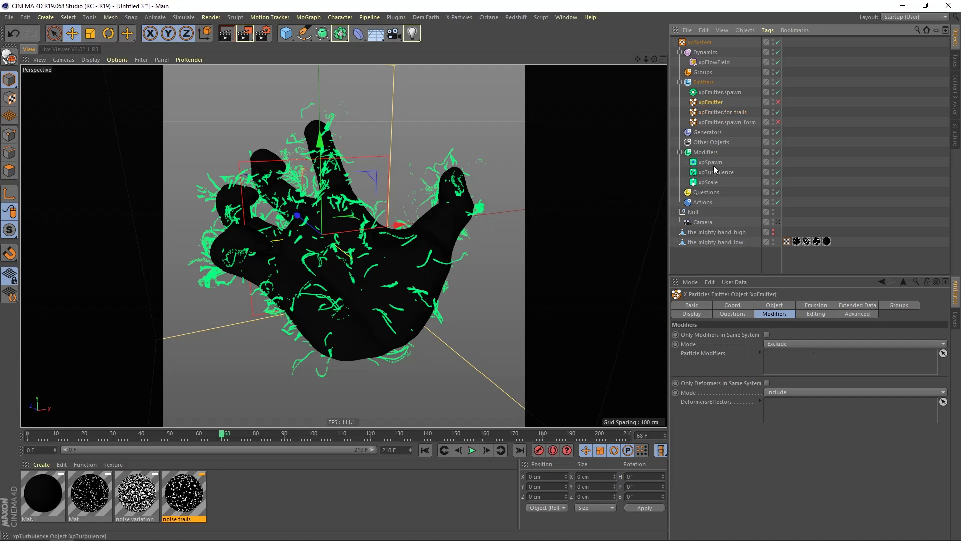
left_click_drag(797, 358, 793, 359)
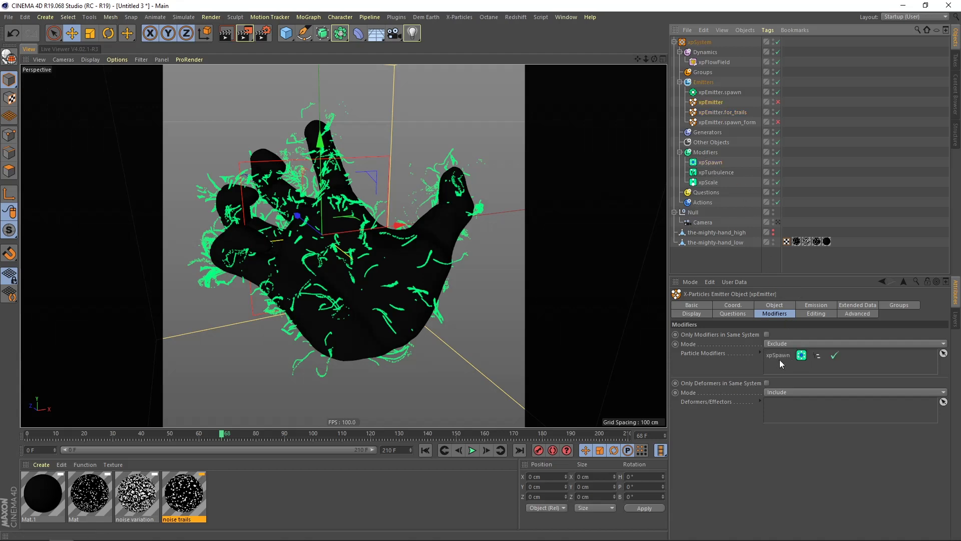
left_click(734, 117)
left_click(425, 450)
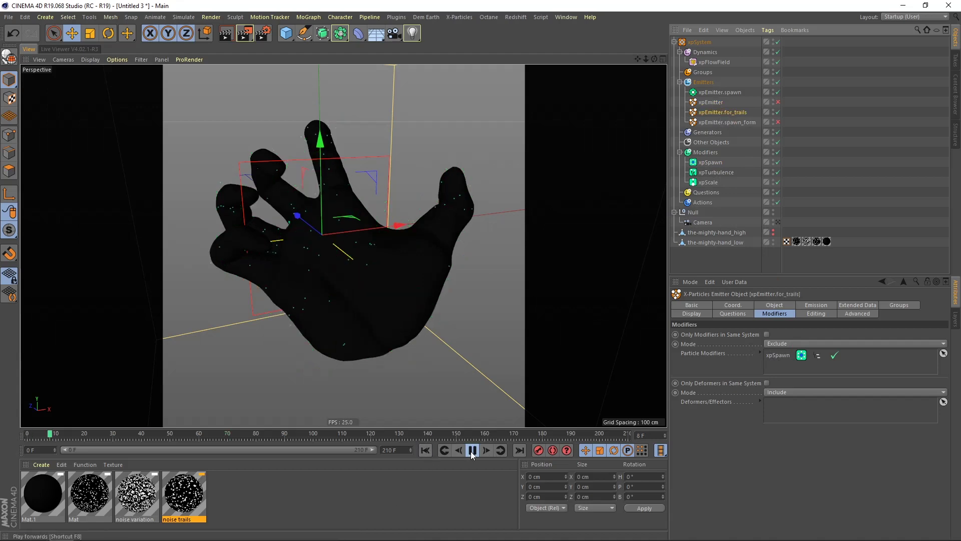
left_click(472, 450)
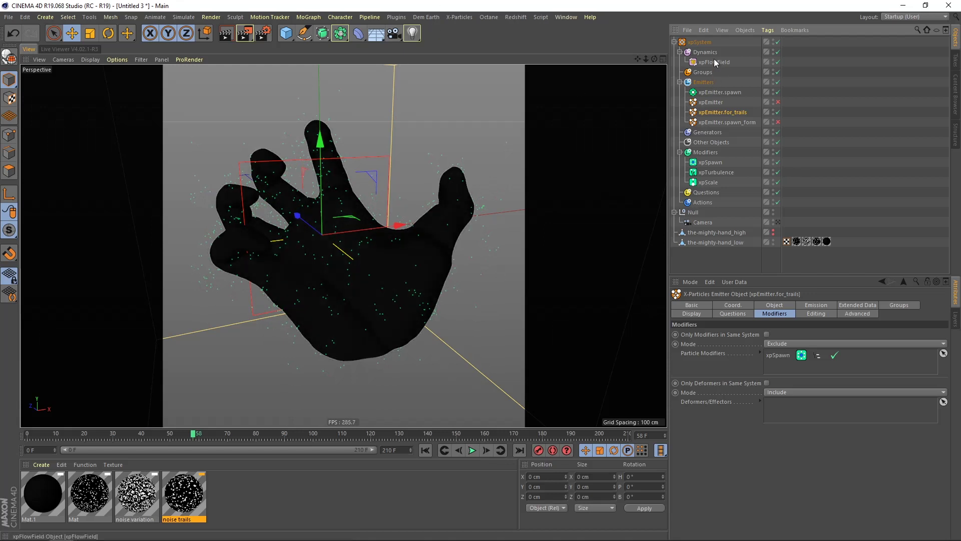
Add an xpTrail generator, assign xpEmitter.for_trails as its emitter and play the simulation.
left_click(720, 134)
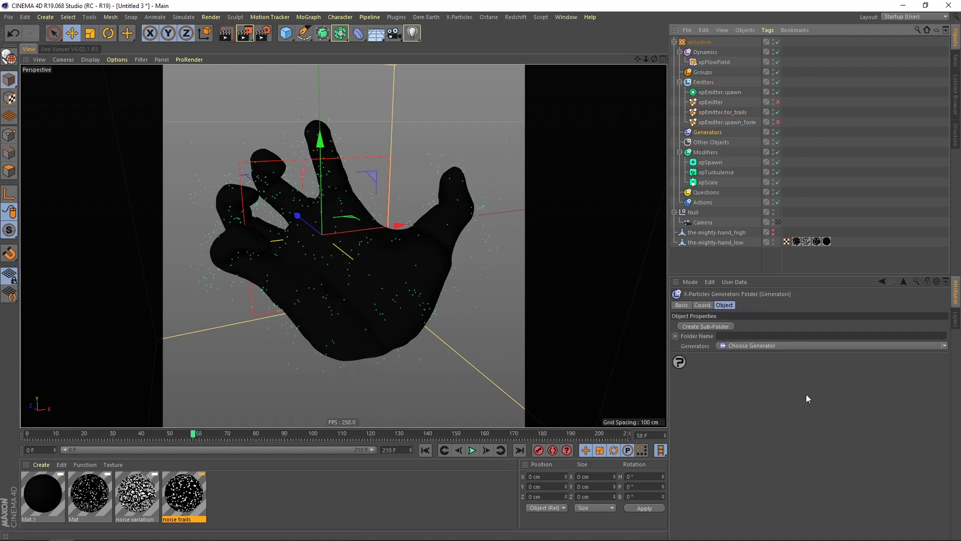
left_click(785, 344)
left_click(752, 486)
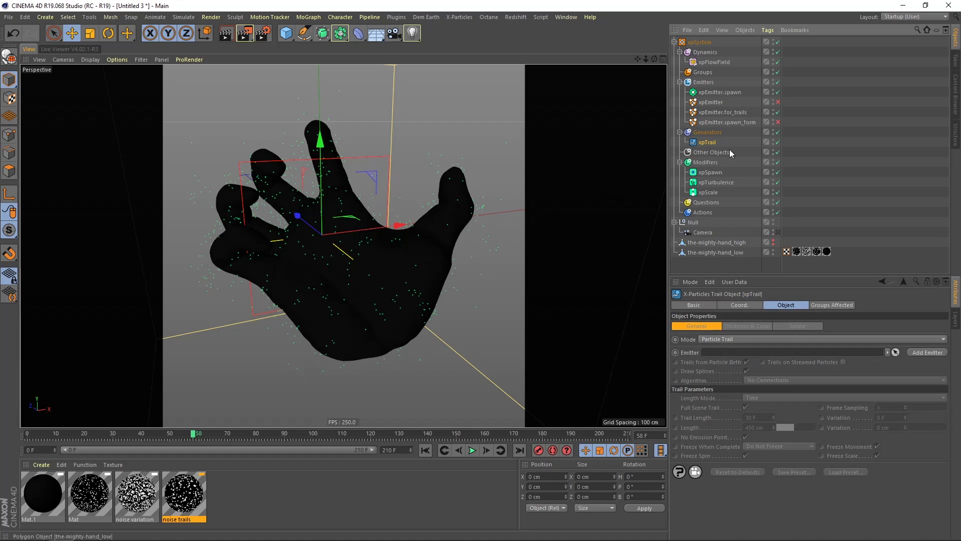
left_click_drag(731, 356, 731, 352)
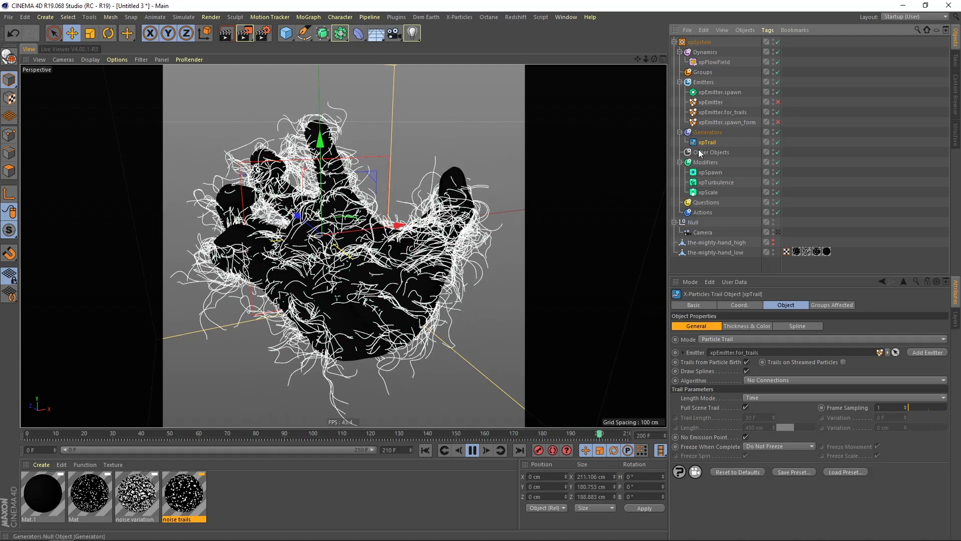
Add a Particle Age question to xpEmitter.for_trails.
left_click(732, 113)
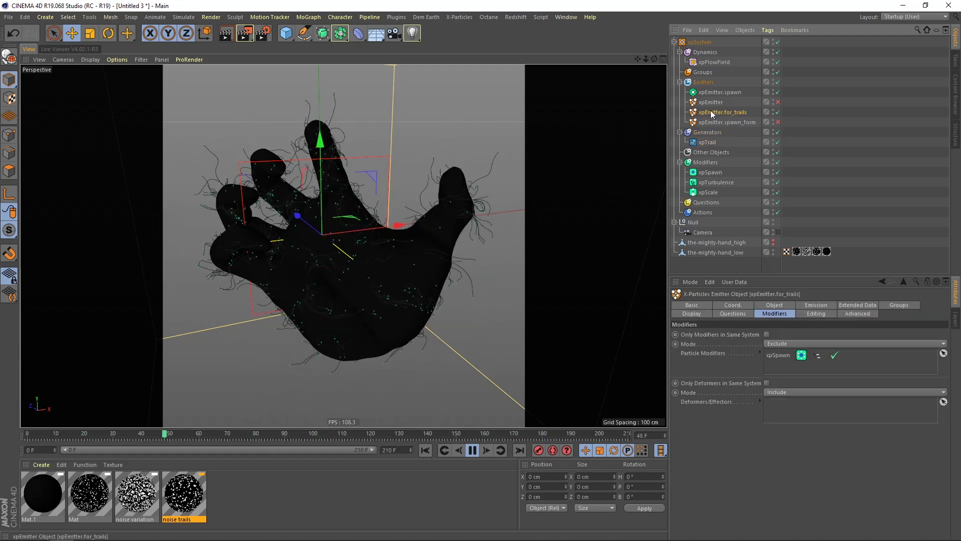
left_click(734, 314)
left_click(711, 335)
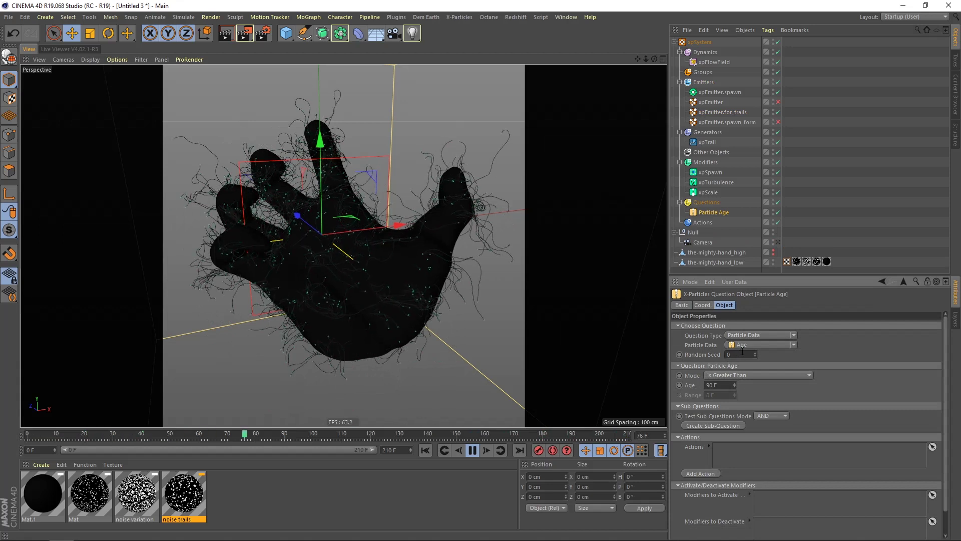
Check the lifespan of xpEmitter.for_trails and set the Particle Age question to Is Within Time of Death with an age of 70 F.
left_click(732, 112)
left_click(787, 306)
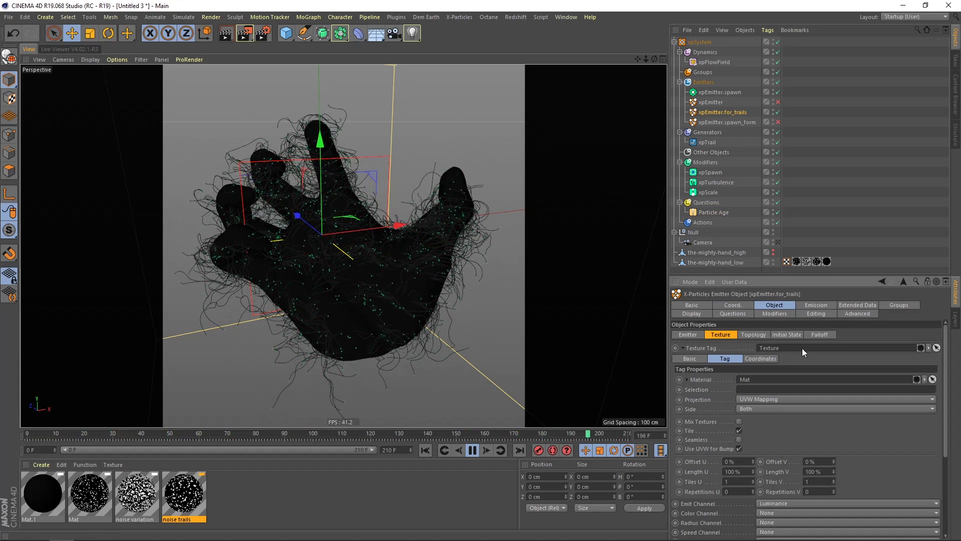
left_click(816, 305)
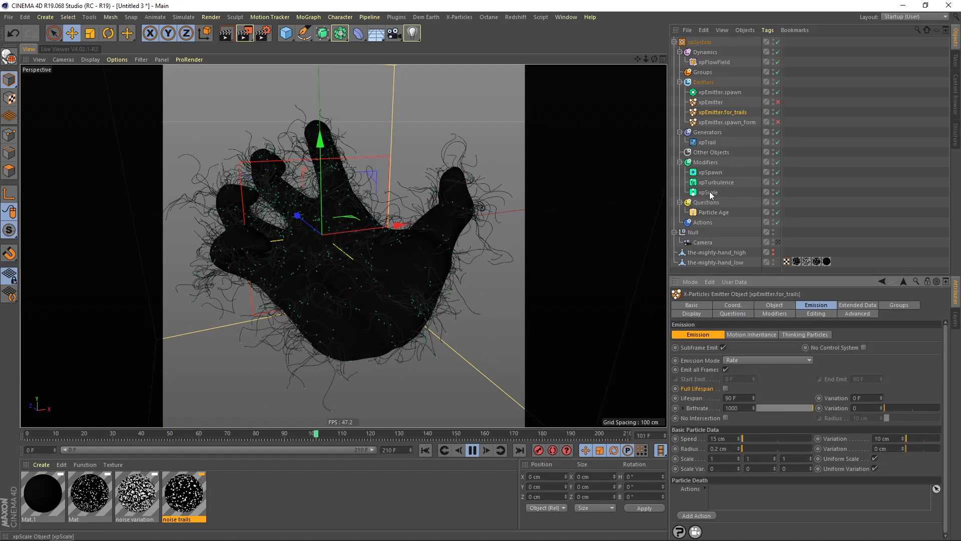
left_click(714, 211)
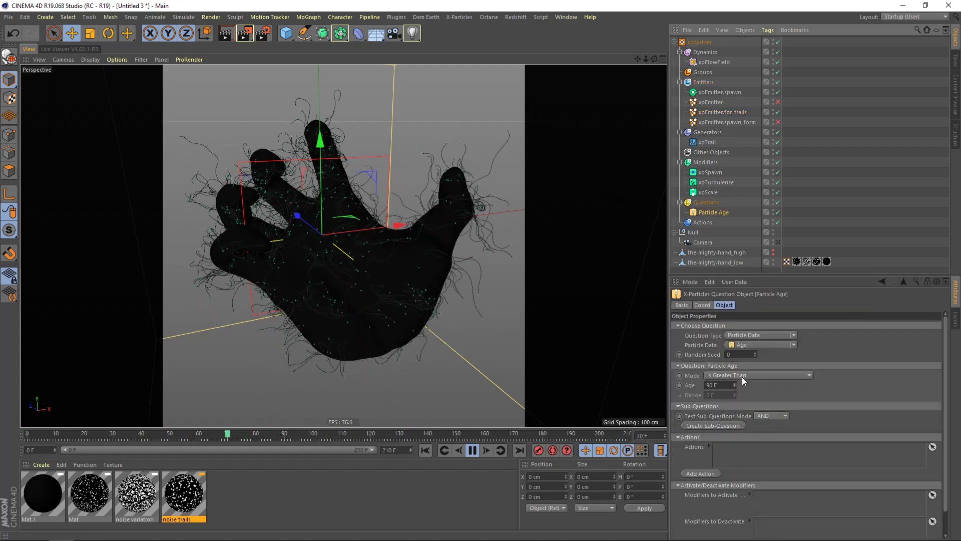
left_click(809, 375)
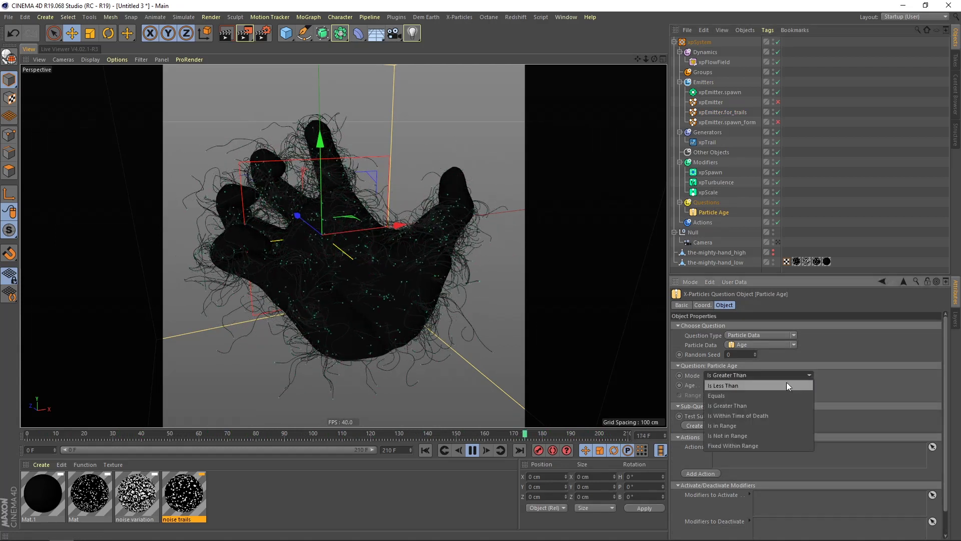
left_click(745, 416)
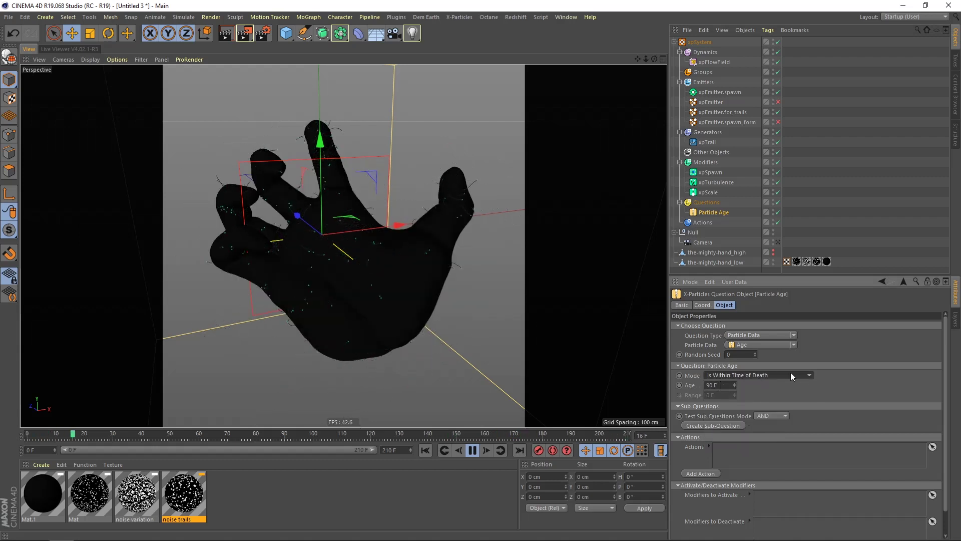
left_click_drag(720, 385, 692, 393)
type("70")
key("Return")
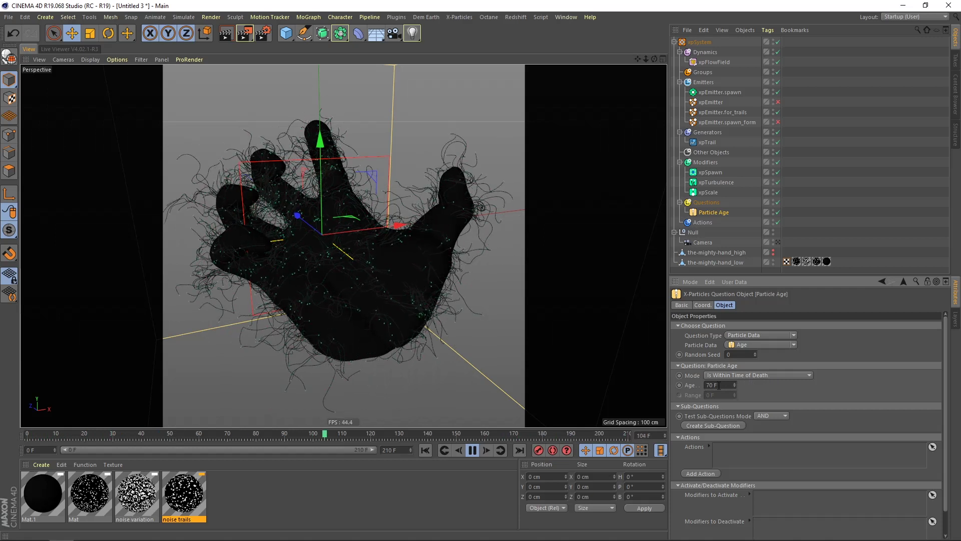
Add a Change Trails object action to the Particle Age question, targeting xpTrail with Shrink Trails enabled.
left_click(706, 474)
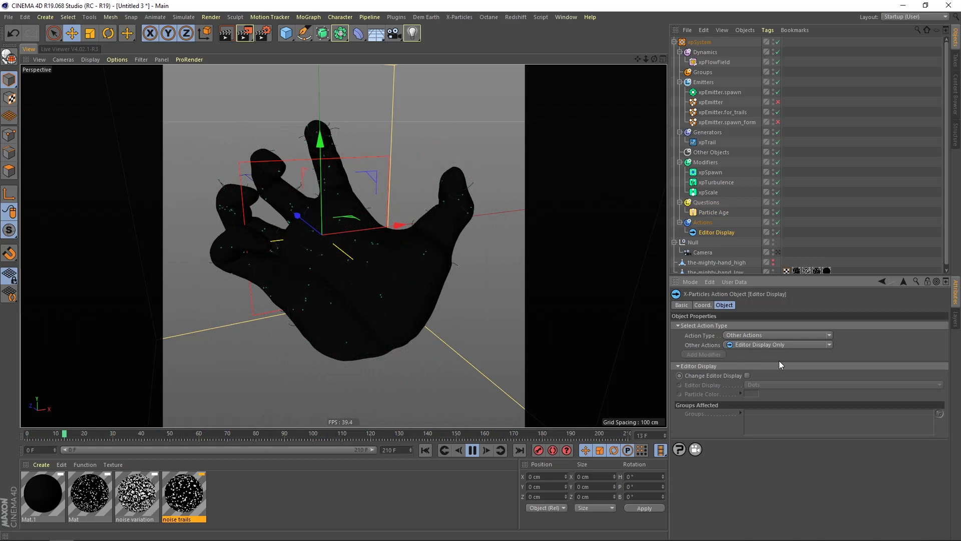
left_click(827, 336)
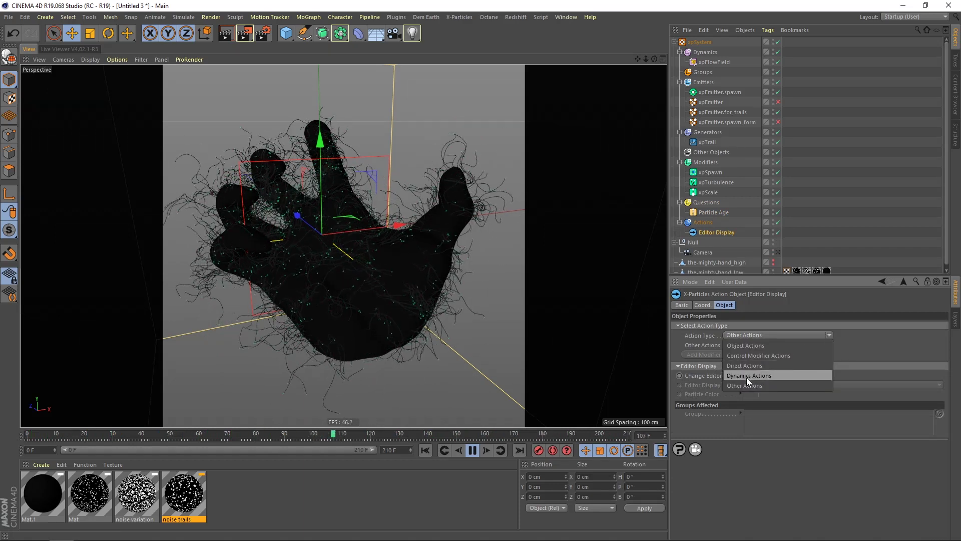
left_click(754, 345)
left_click(832, 344)
left_click(779, 379)
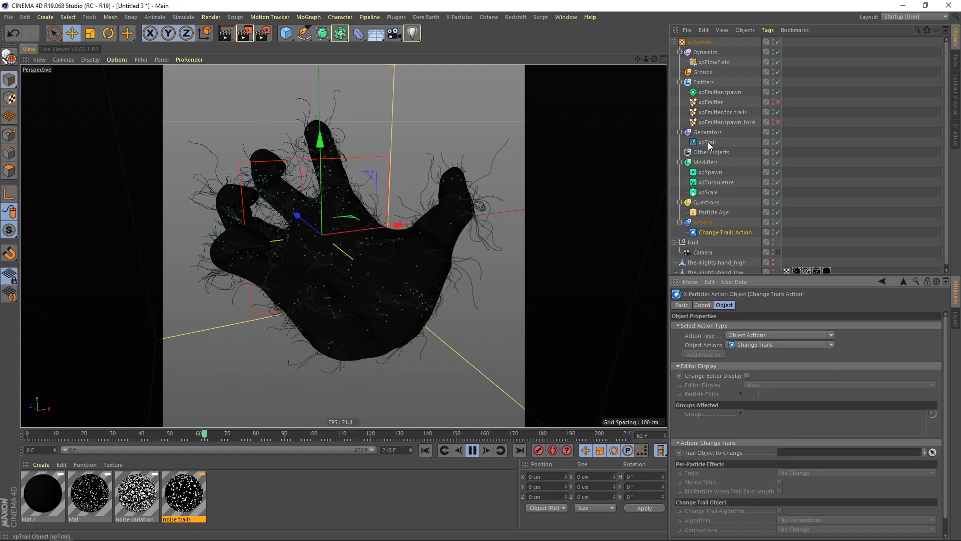
left_click_drag(708, 142, 786, 314)
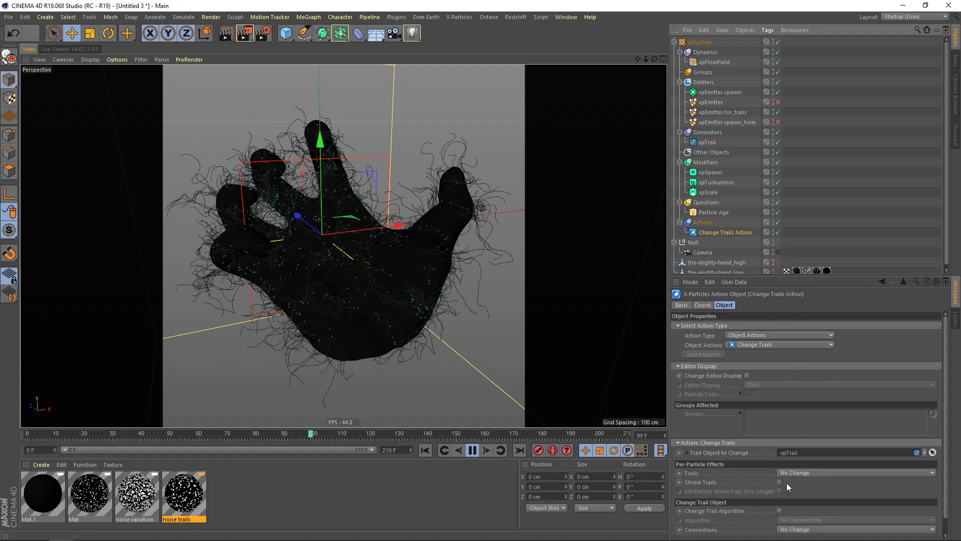
left_click(780, 483)
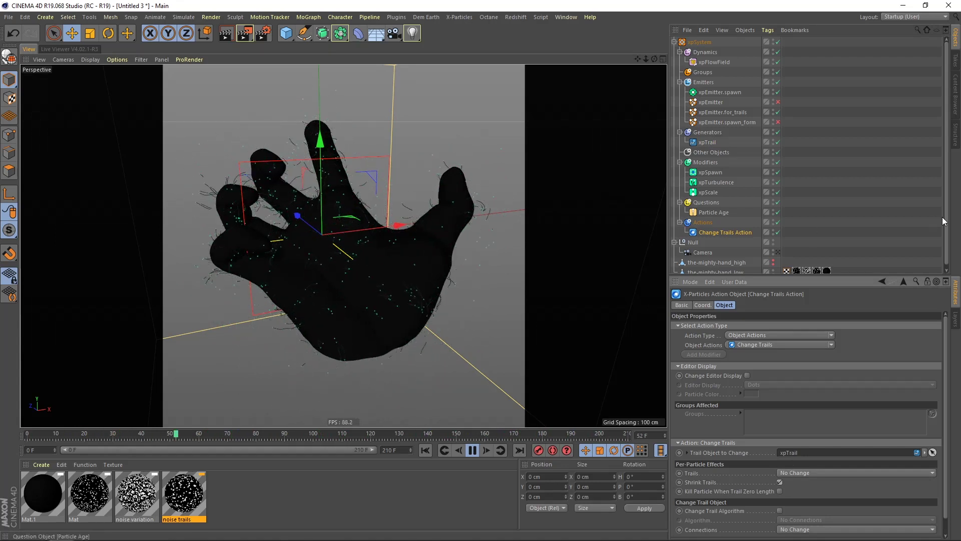
Duplicate the-mighty-hand_low with only its black material tag, and hide both the original and the copy in editor and renderer.
scroll(938, 218, "down", 1)
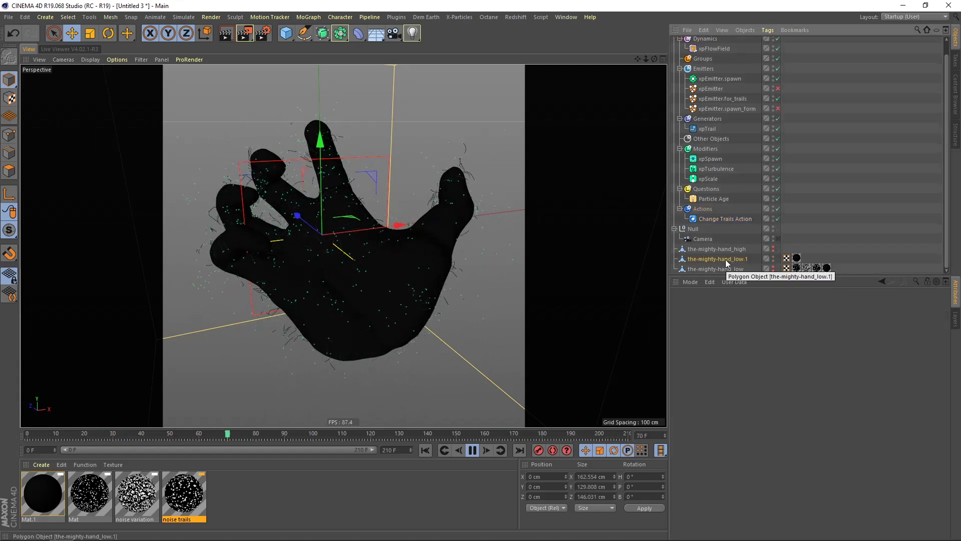
left_click(714, 269)
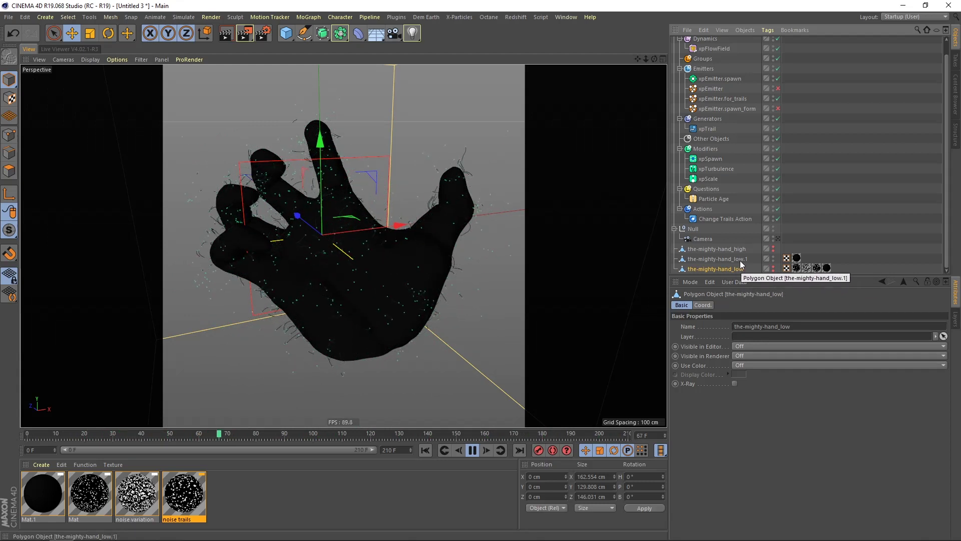
left_click(774, 258)
left_click(775, 258)
left_click(774, 257)
left_click(774, 258)
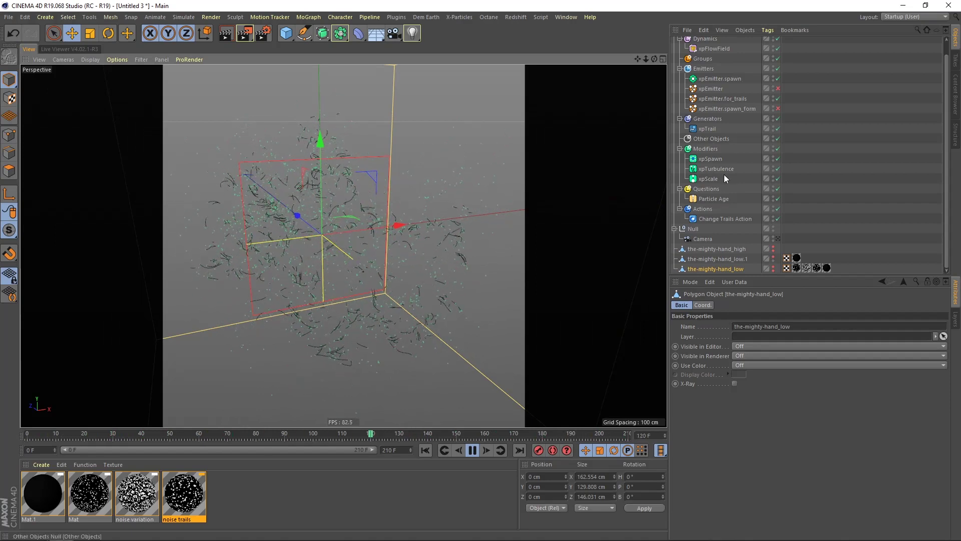
Review the Change Trails action, set the Particle Age question's age to 30 F and restart the simulation.
left_click(717, 219)
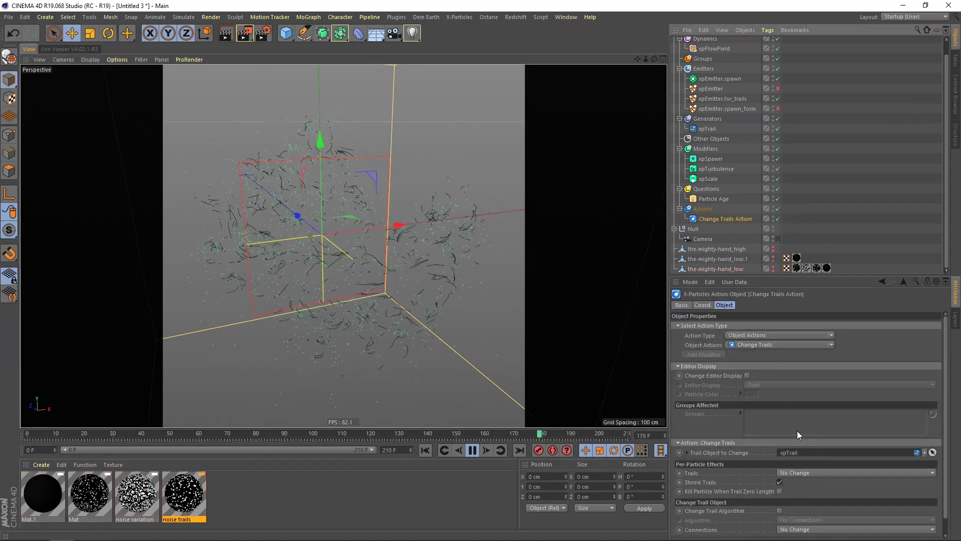
scroll(938, 384, "down", 1)
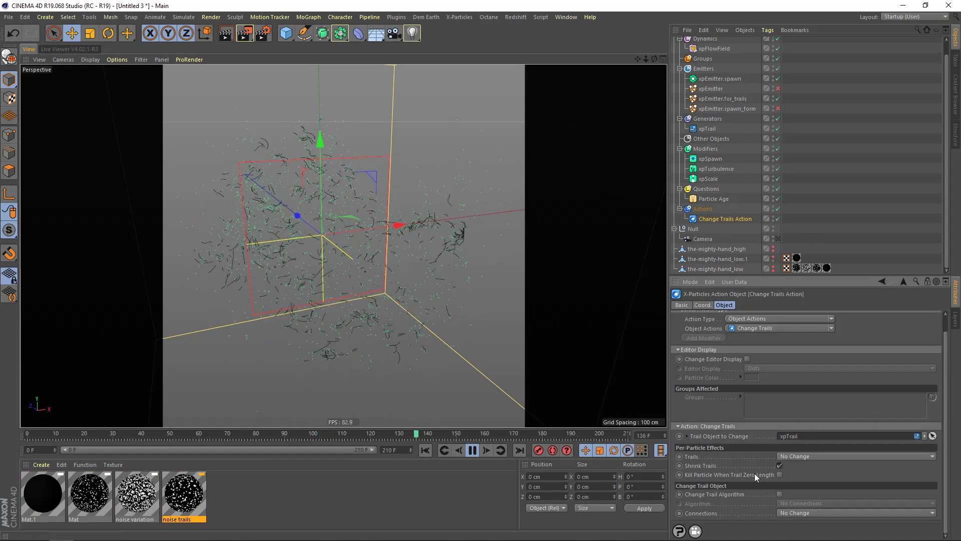
left_click_drag(948, 397, 949, 370)
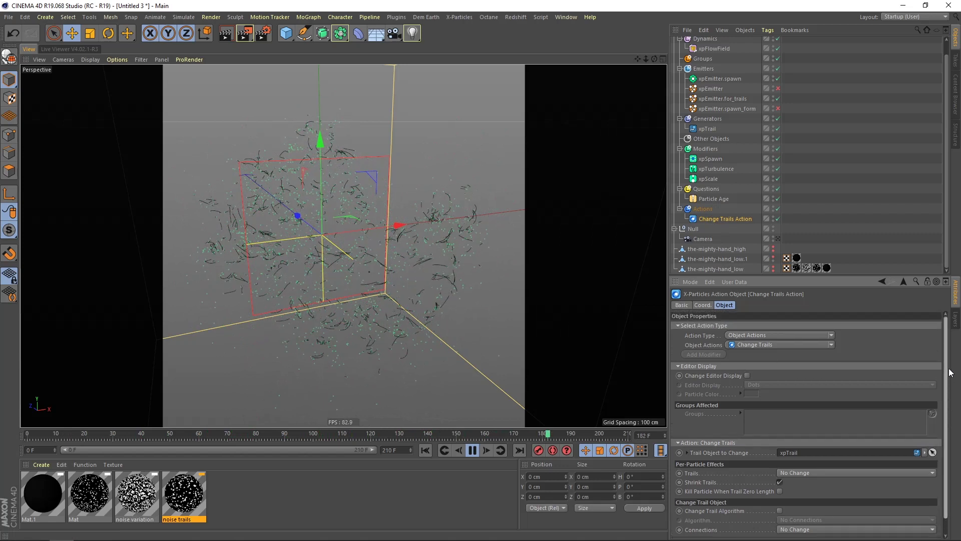
left_click(721, 200)
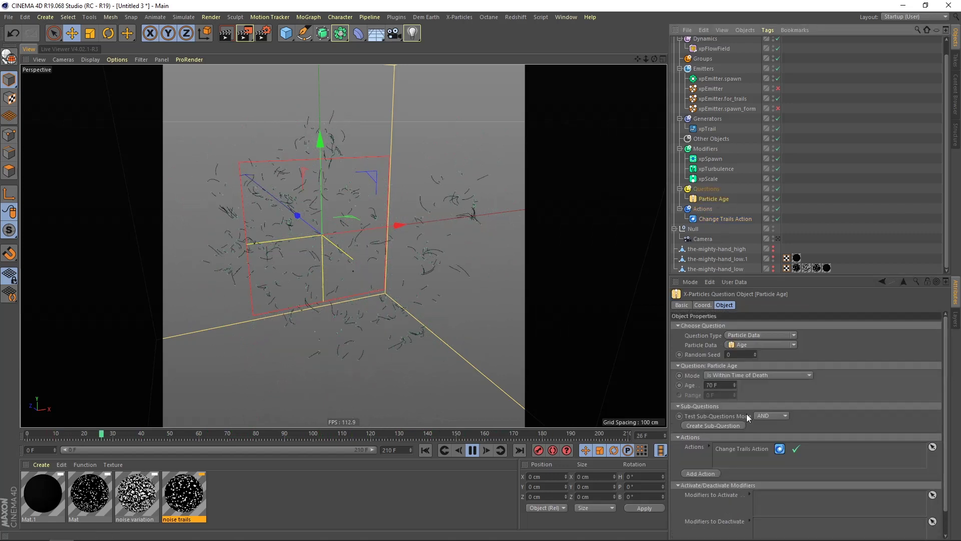
left_click_drag(719, 385, 703, 386)
type("30")
key("Return")
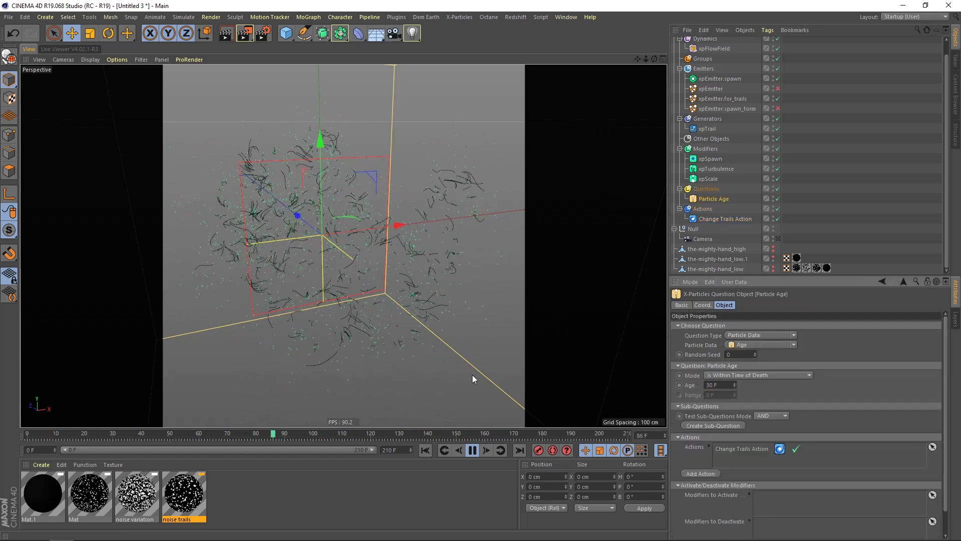
left_click(426, 448)
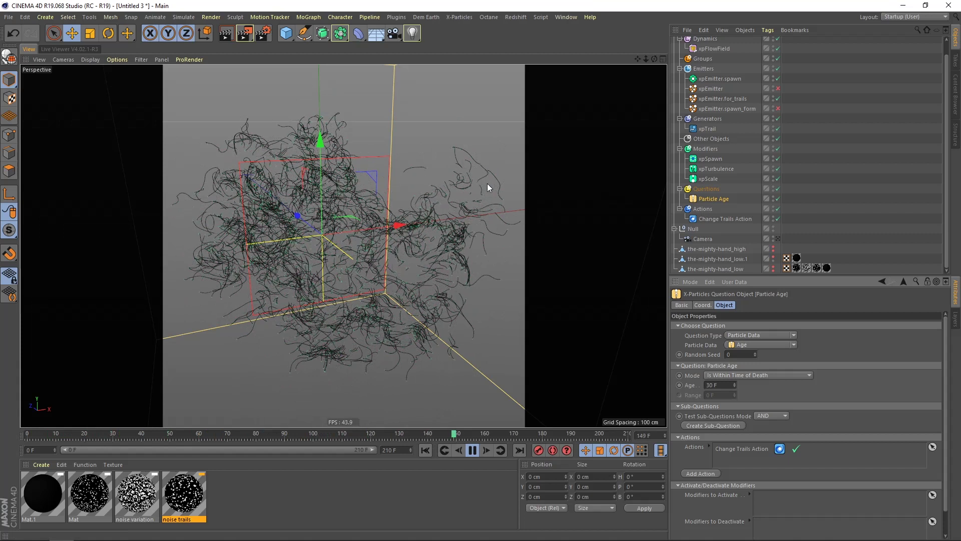
Set the Particle Age question's age to 40 F, keeping the Is Within Time of Death mode.
left_click_drag(720, 385, 701, 389)
type("40")
key("Return")
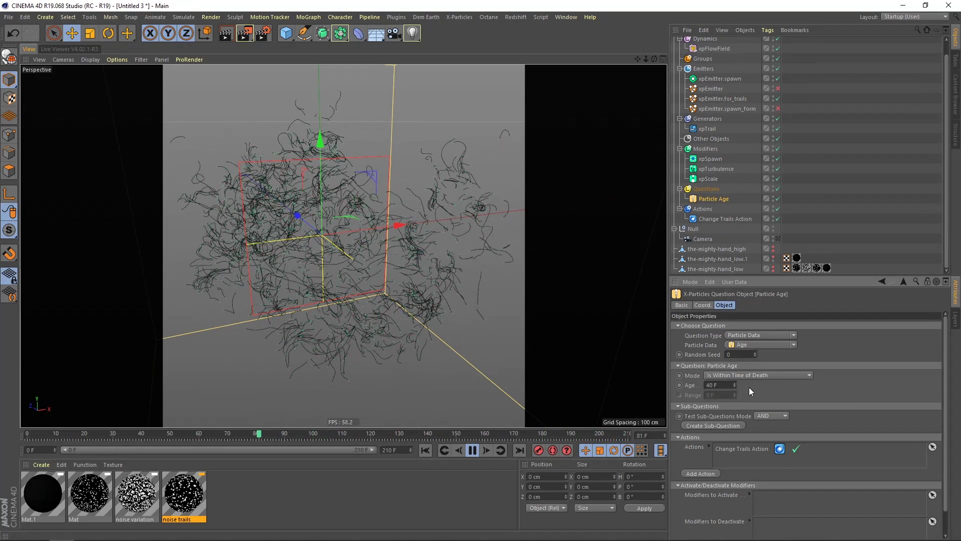
left_click(807, 375)
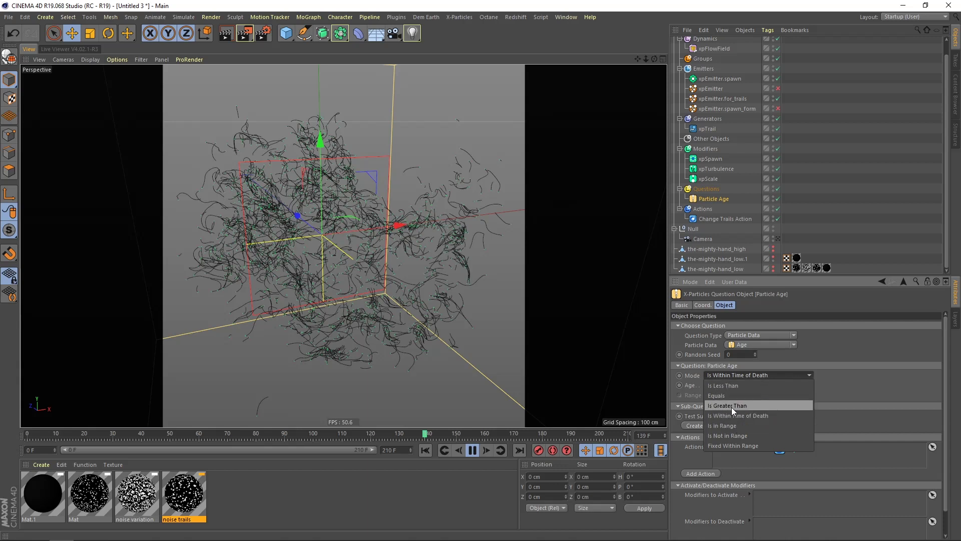
left_click(819, 384)
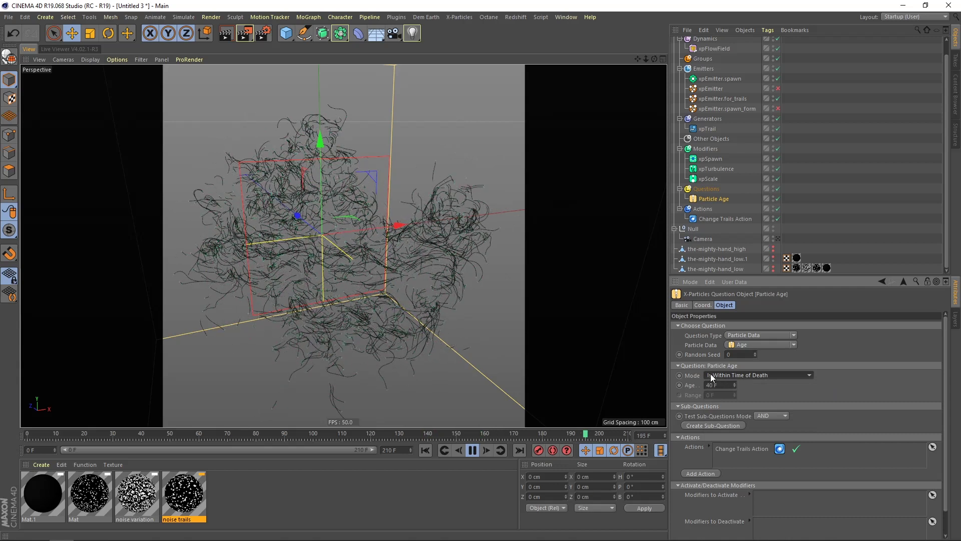
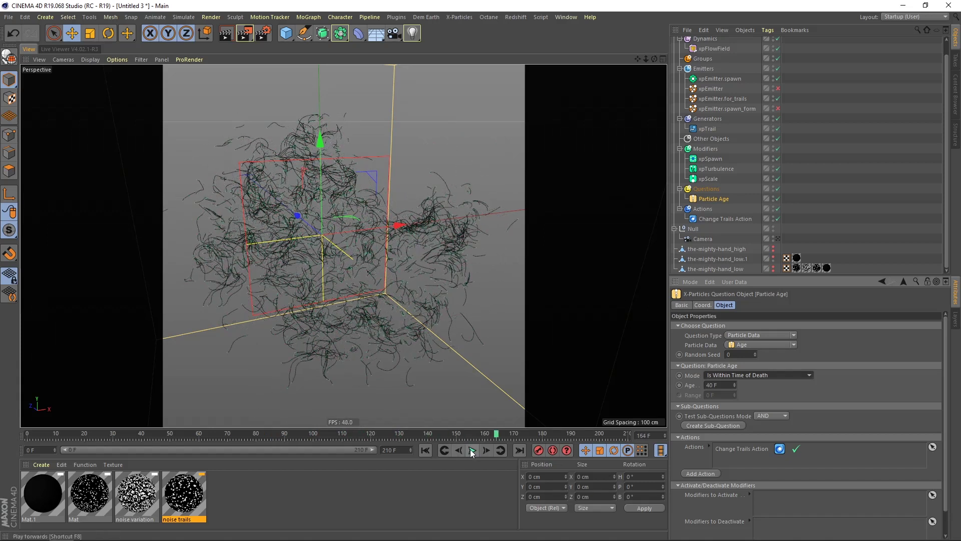
Replay the simulation from the start and pause it at frame 83 to examine the shrinking trails.
left_click(472, 450)
left_click(425, 450)
left_click(472, 451)
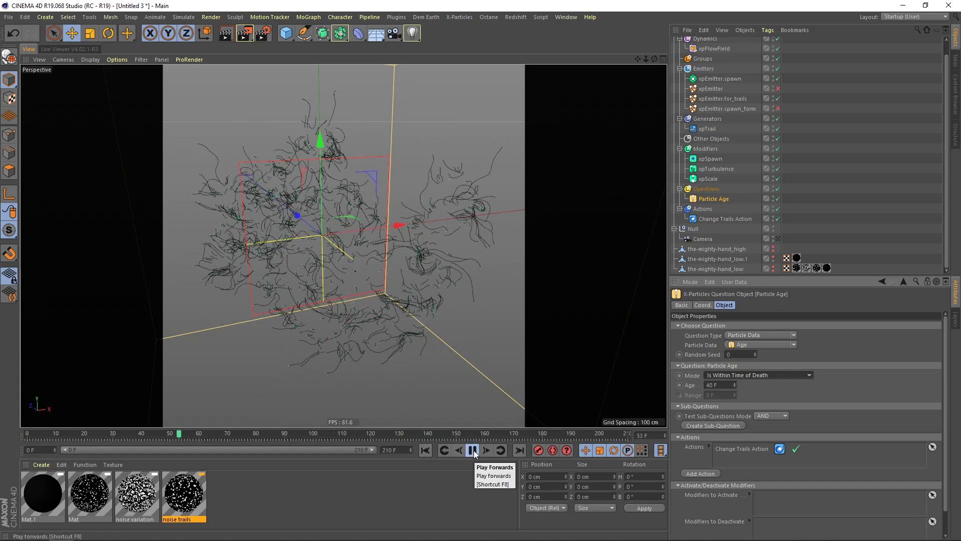
left_click(474, 451)
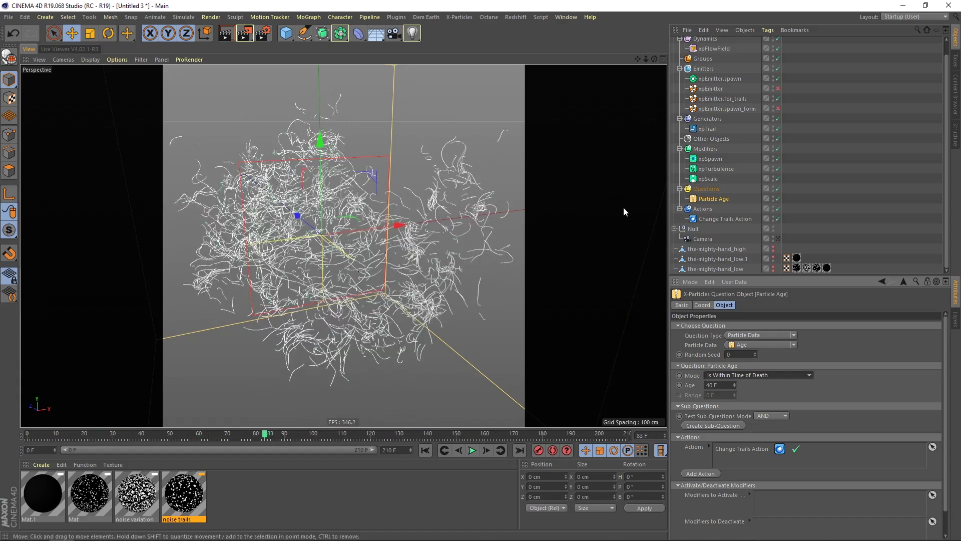
Rename the xpTrail generator as xpTrail_light.
left_click(731, 99)
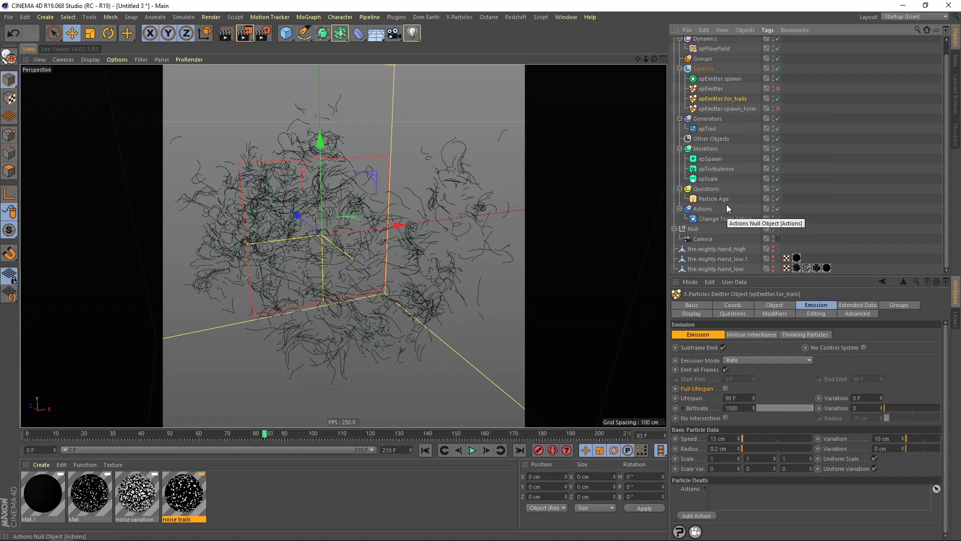
left_click(709, 129)
double_click(709, 129)
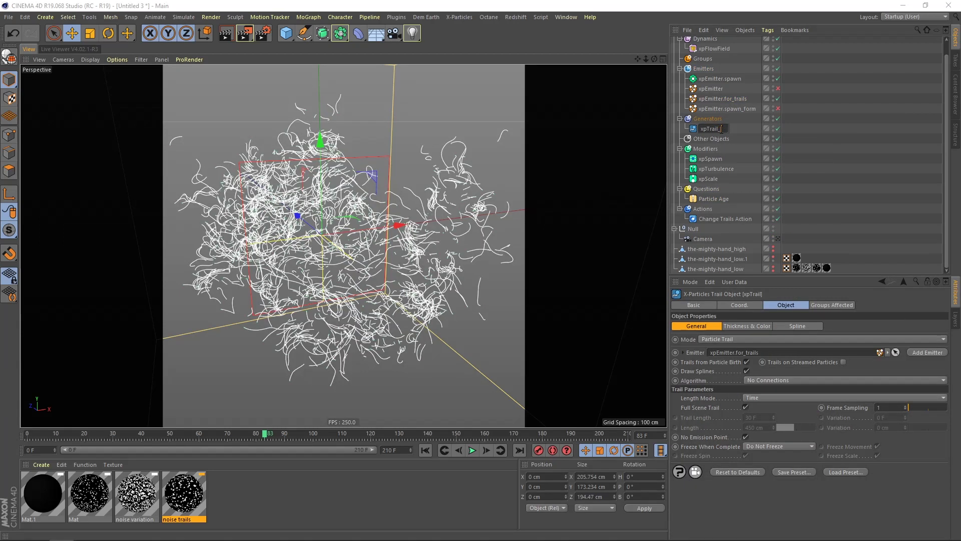
type("_light")
key("Return")
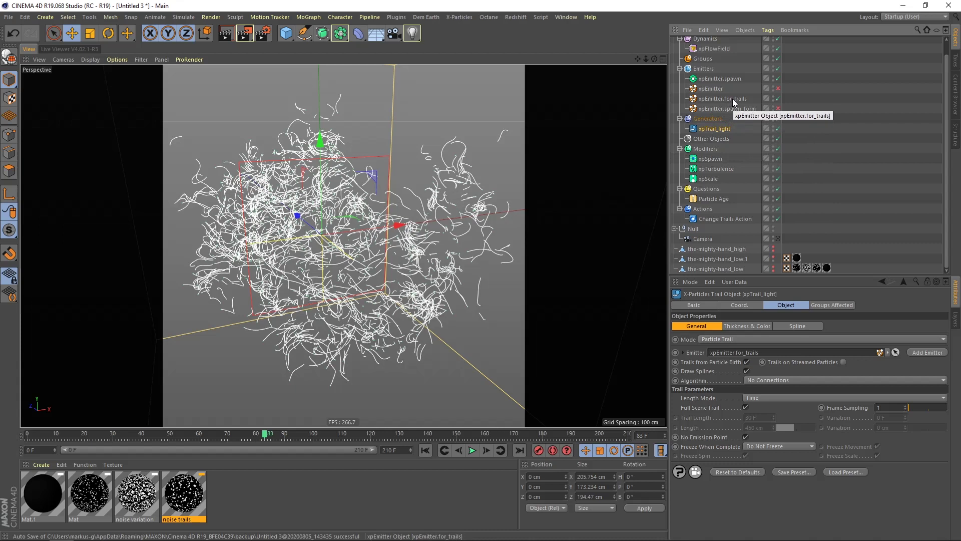
Duplicate the xpEmitter.for_trails emitter and rename the copy as xpEmitter.for_trails.nolight.
left_click_drag(721, 102, 721, 109)
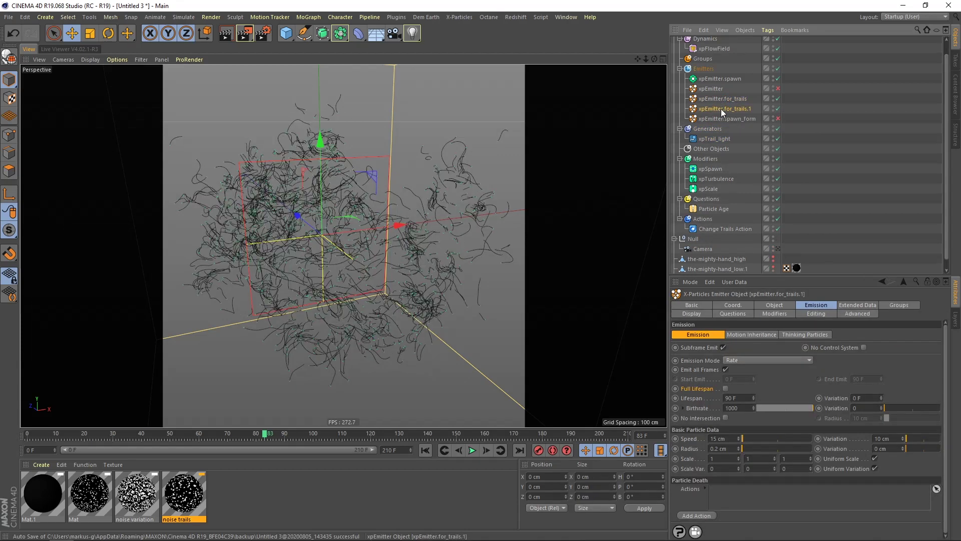
double_click(725, 108)
key("BackSpace")
key("BackSpace")
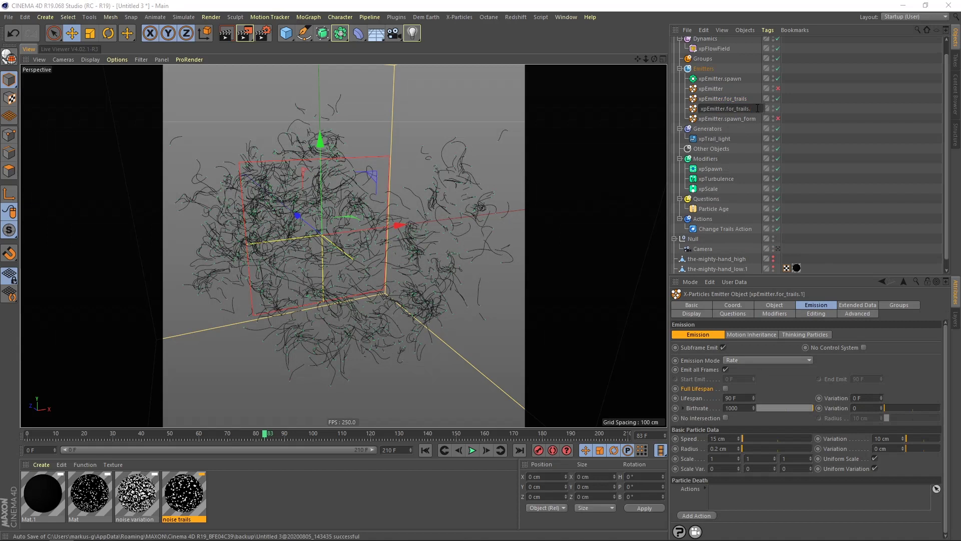
type(".nolight")
key("Return")
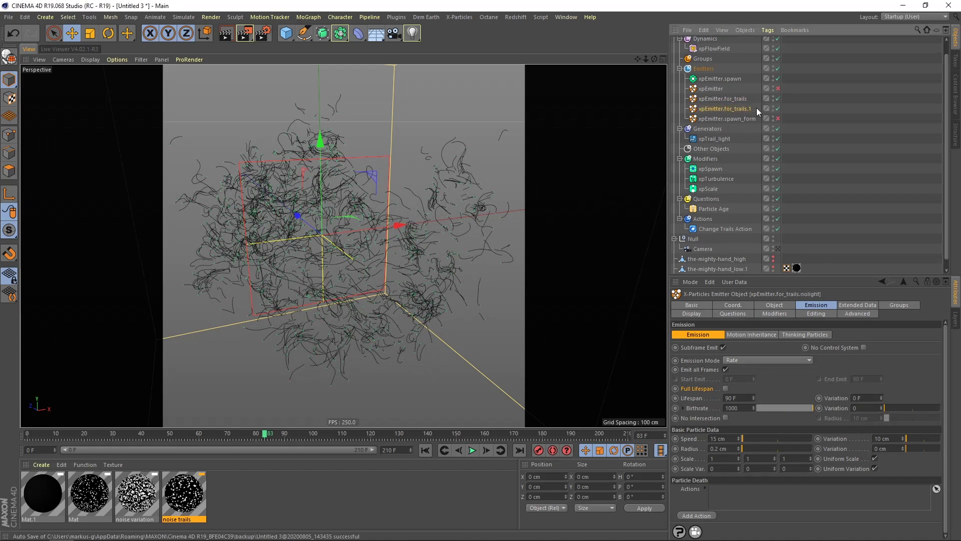
left_click(782, 103)
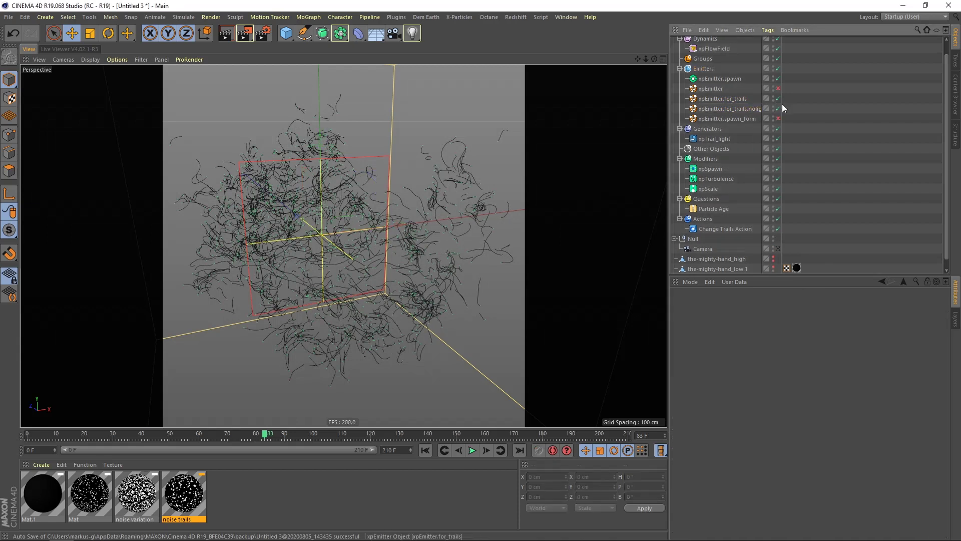
left_click_drag(782, 103, 760, 111)
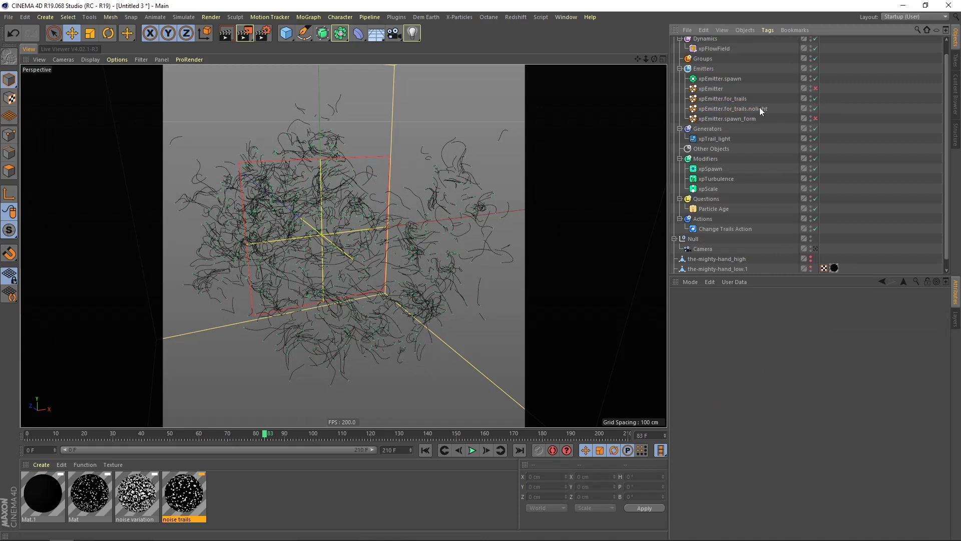
left_click(734, 108)
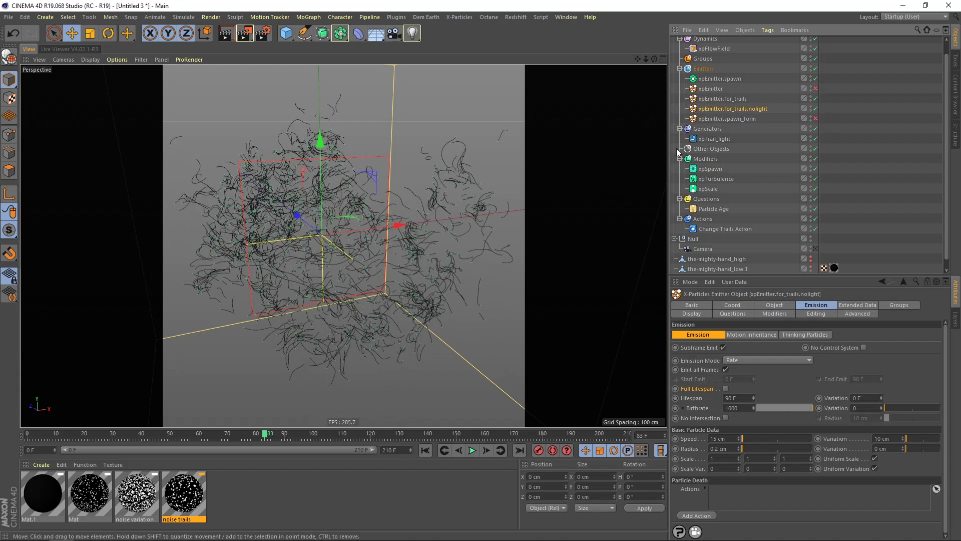
Set the birthrate of xpEmitter.for_trails to 100 and disable the xpEmitter.for_trails.nolight emitter.
left_click_drag(749, 409, 717, 413)
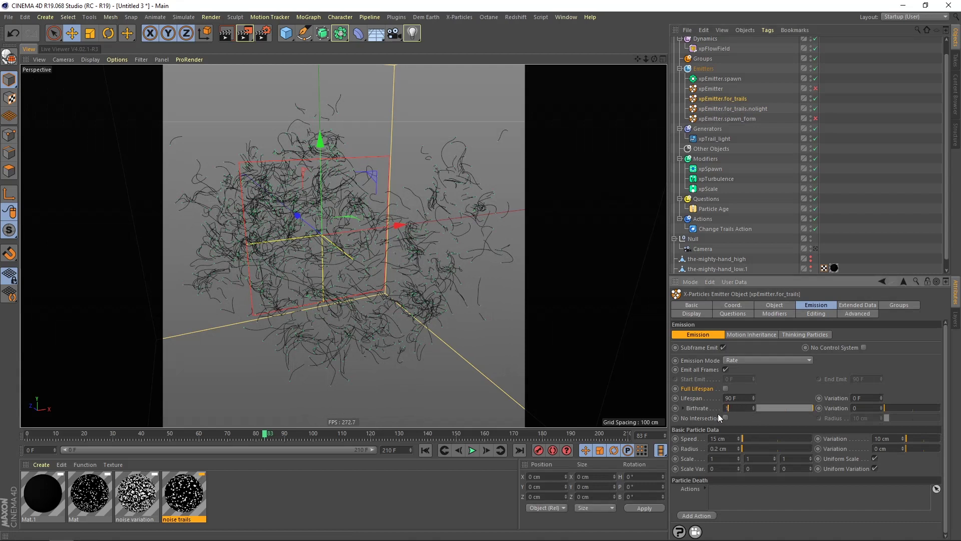
type("100")
key("Return")
left_click(815, 109)
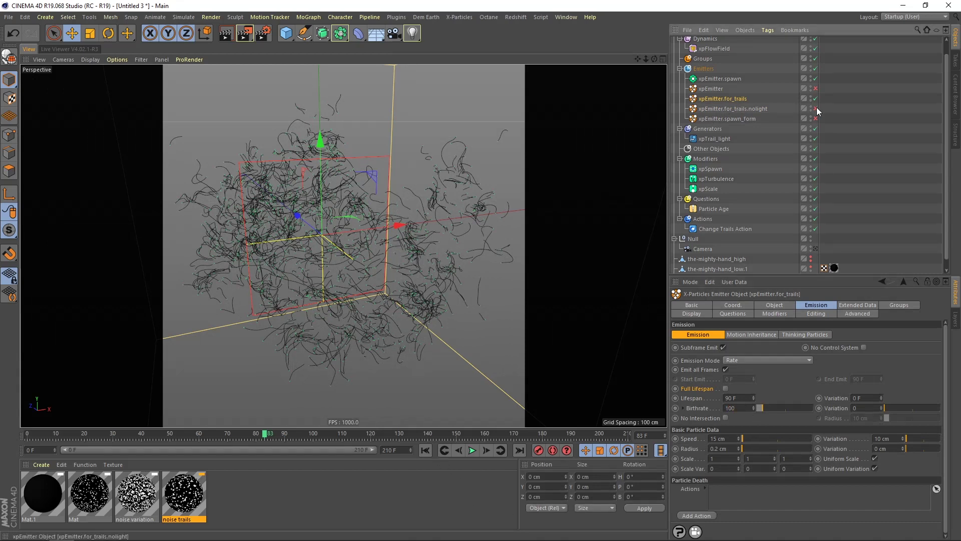
Replay the simulation from the start and pause it at frame 76 to examine the sparser trails.
left_click(426, 450)
left_click(472, 450)
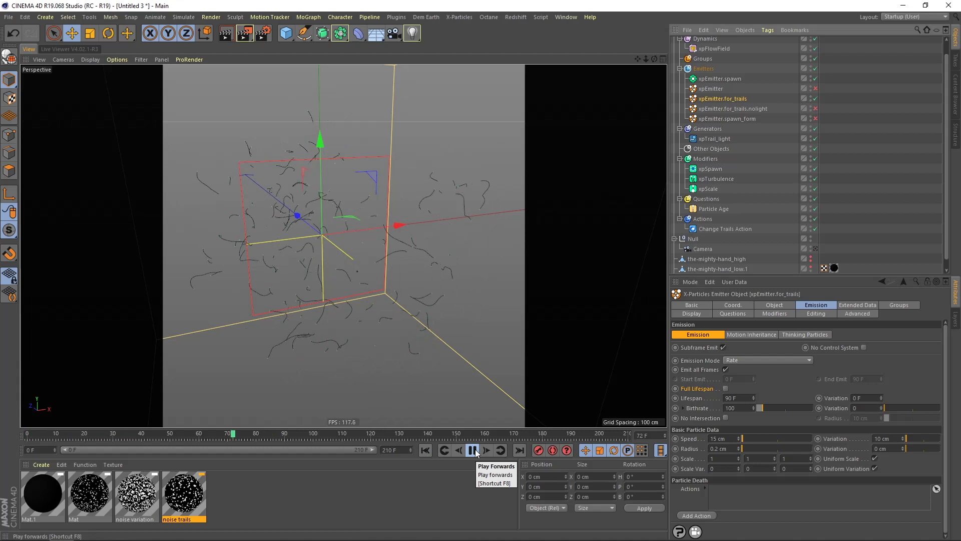
left_click(475, 451)
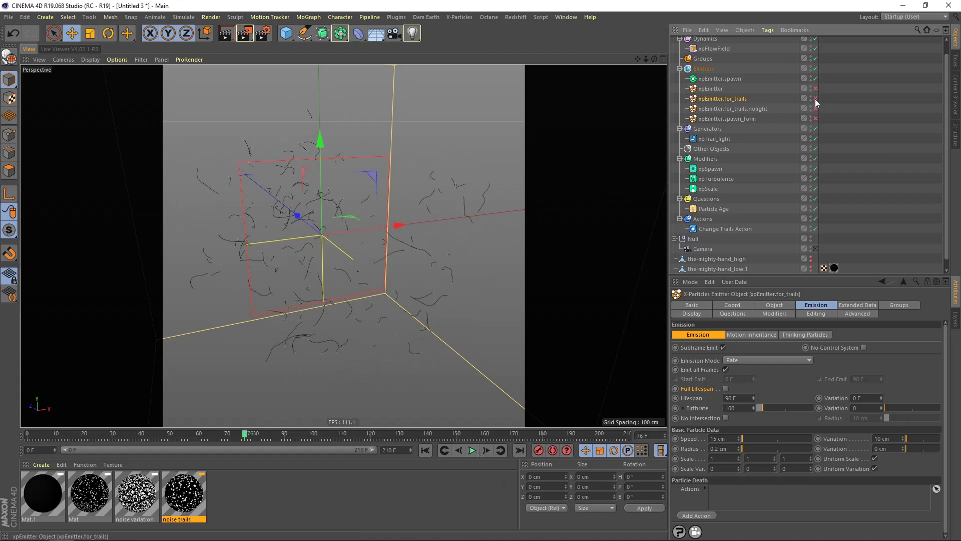
Disable xpEmitter.for_trails, enable xpEmitter.for_trails.nolight and play the simulation up to frame 48.
left_click(766, 110)
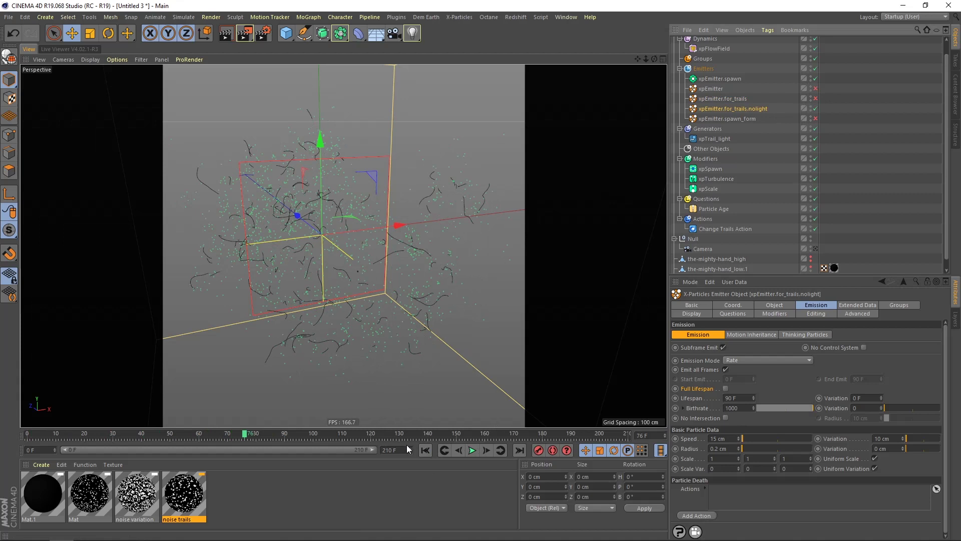
left_click(472, 450)
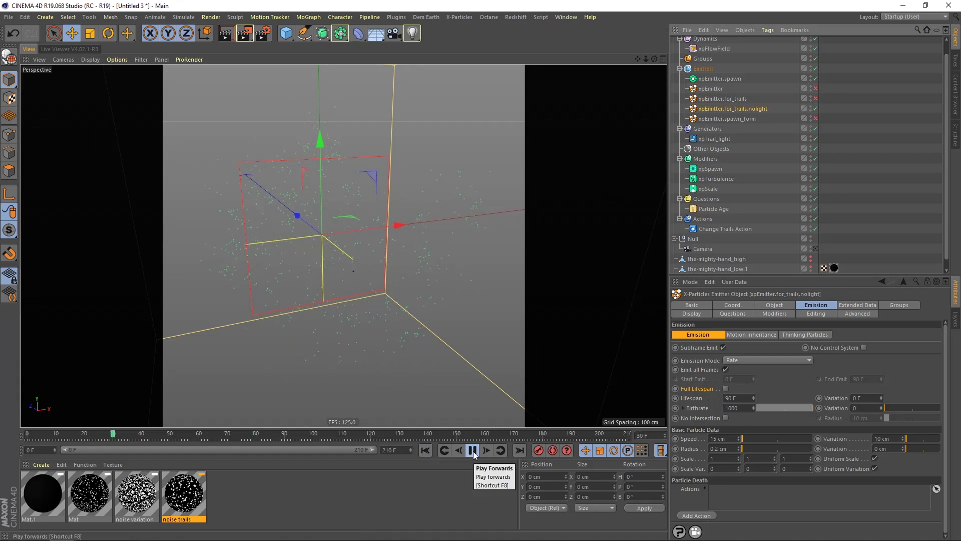
left_click(473, 452)
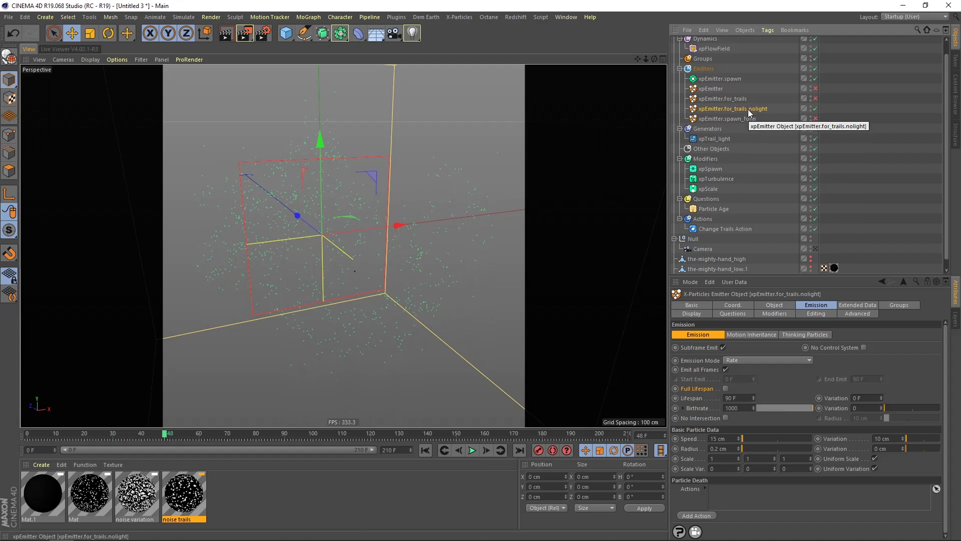
Duplicate the xpTrail_light generator and rename the copy as xpTrail_nolight.
left_click_drag(750, 109, 711, 149)
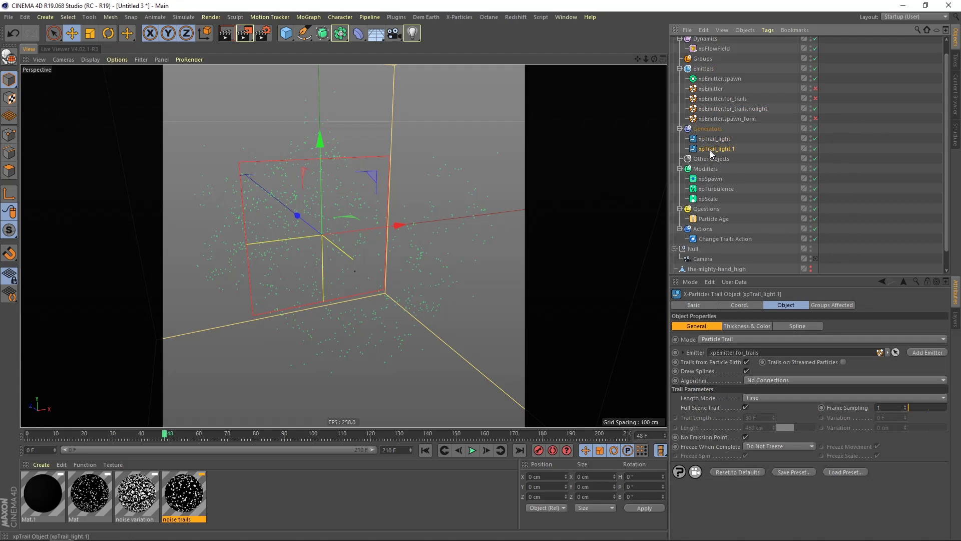
double_click(717, 149)
type("no")
key("Return")
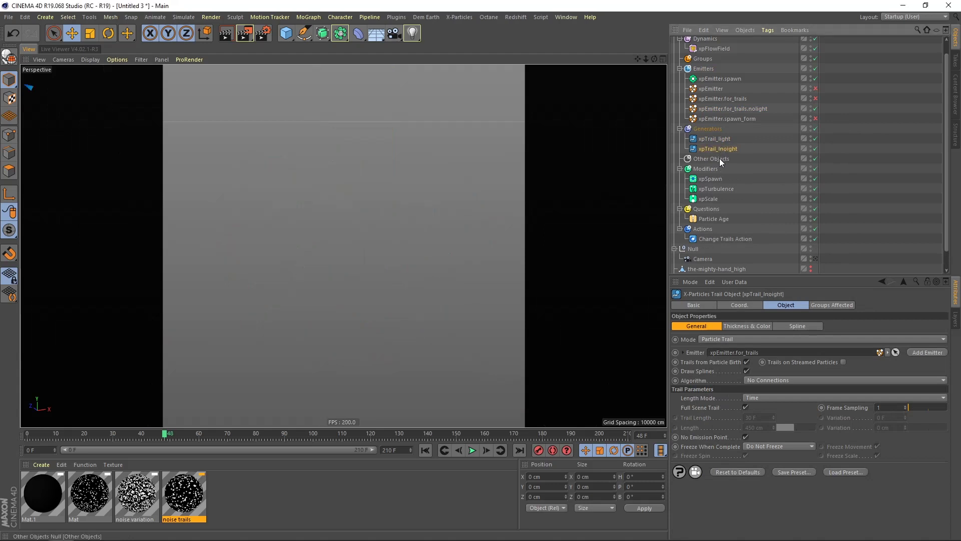
double_click(721, 148)
left_click(721, 148)
key("BackSpace")
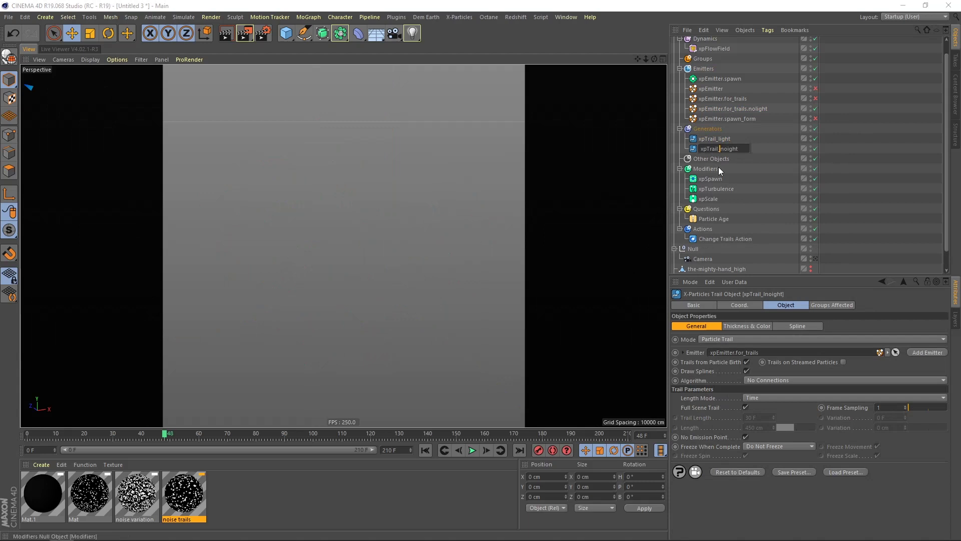
key("Return")
double_click(726, 149)
left_click(728, 148)
type("l")
key("Return")
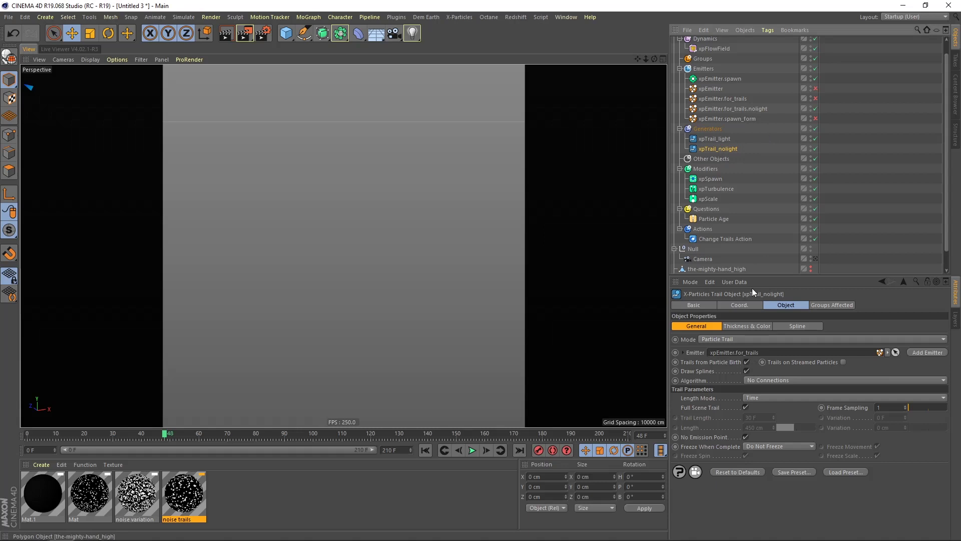
Assign xpEmitter.for_trails.nolight as the emitter of xpTrail_nolight and replay the simulation to check its trails.
left_click_drag(742, 107, 737, 353)
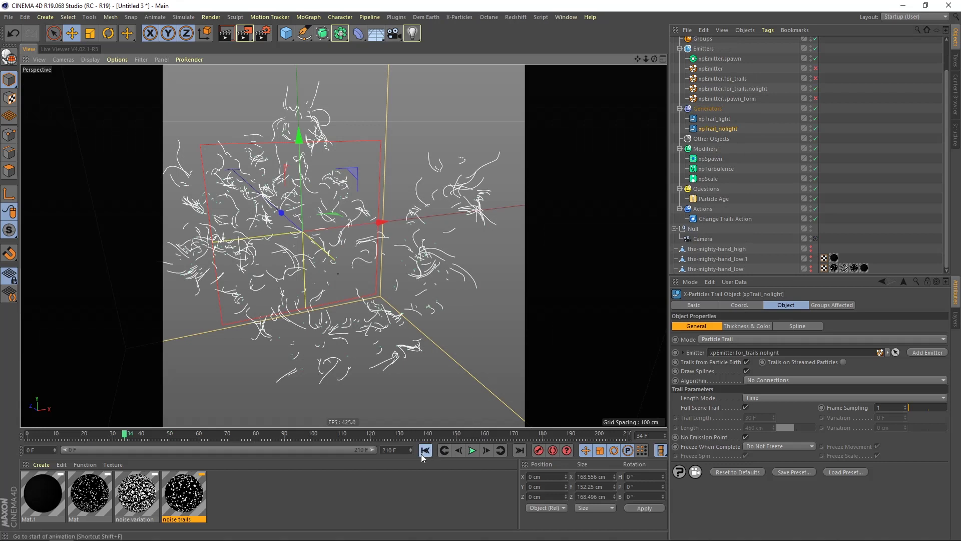
left_click(425, 450)
left_click(472, 450)
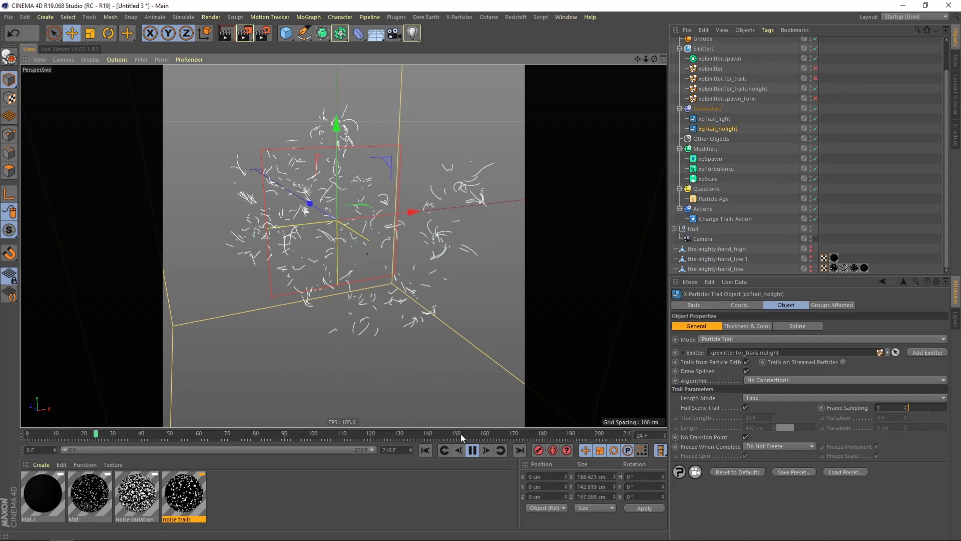
left_click(473, 450)
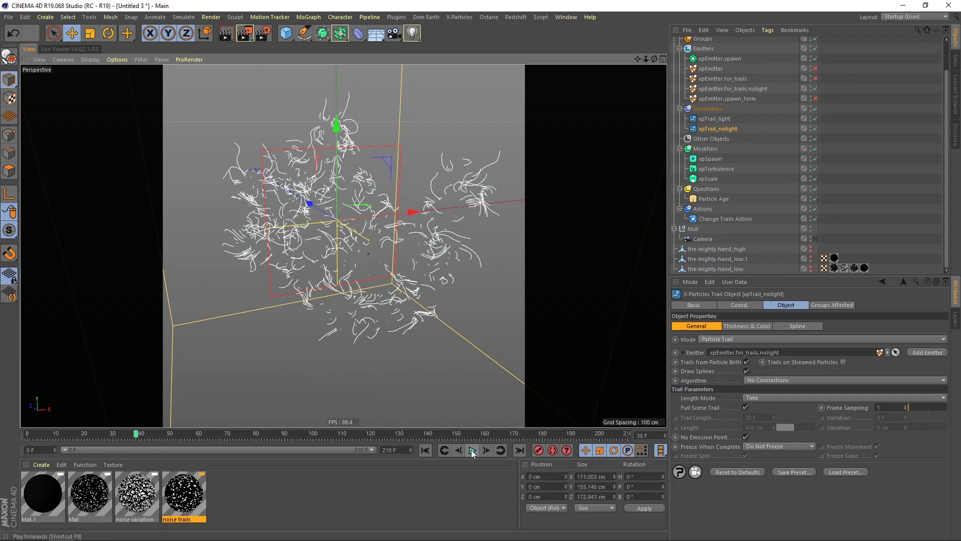
Disable both trail generators along with the xpEmitter.for_trails.nolight and xpEmitter.spawn emitters, checking playback from the start.
left_click(814, 118)
left_click(814, 128)
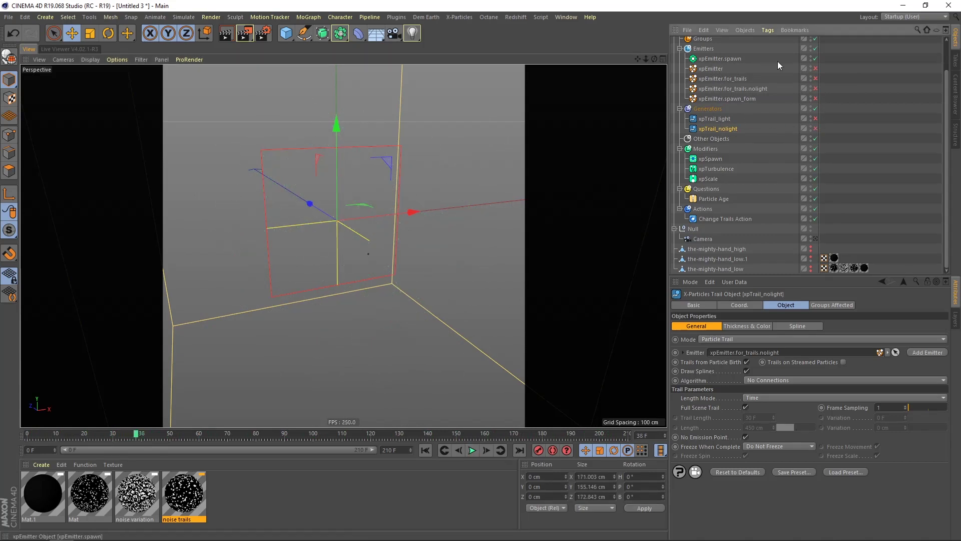
left_click(426, 450)
left_click(472, 450)
left_click(472, 450)
left_click(766, 70)
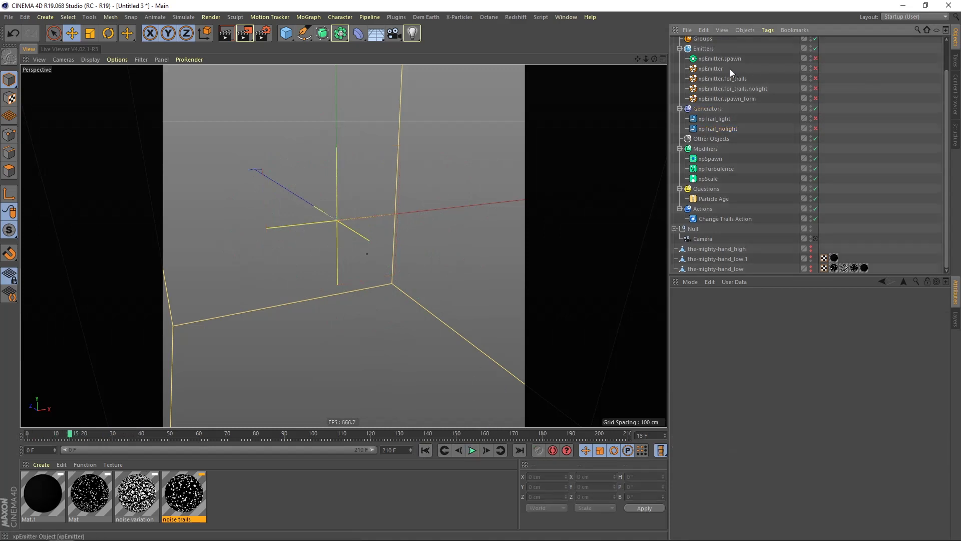
Enable the xpEmitter emitter and play the simulation to examine its particles, returning to frame 0.
left_click(815, 68)
left_click(810, 67)
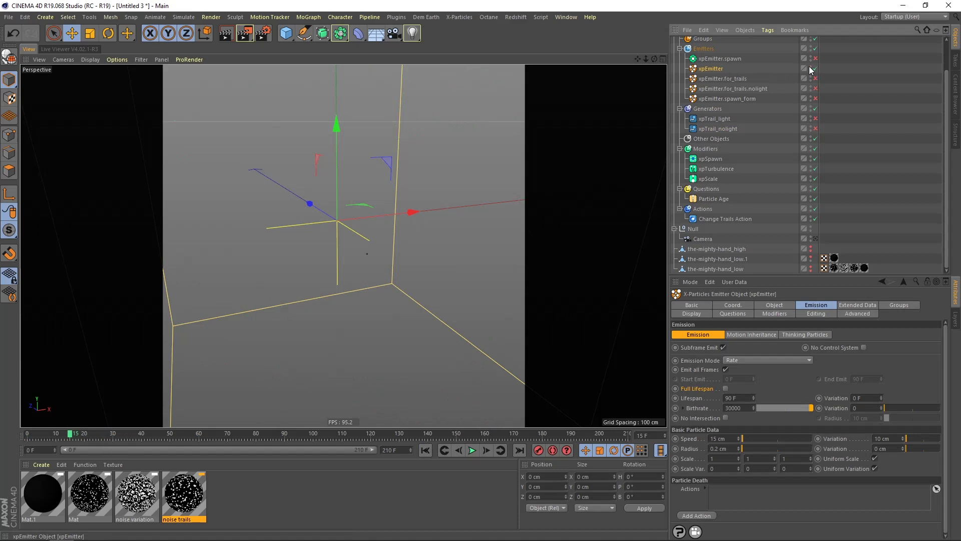
left_click(811, 67)
left_click(426, 450)
left_click(472, 450)
left_click(472, 450)
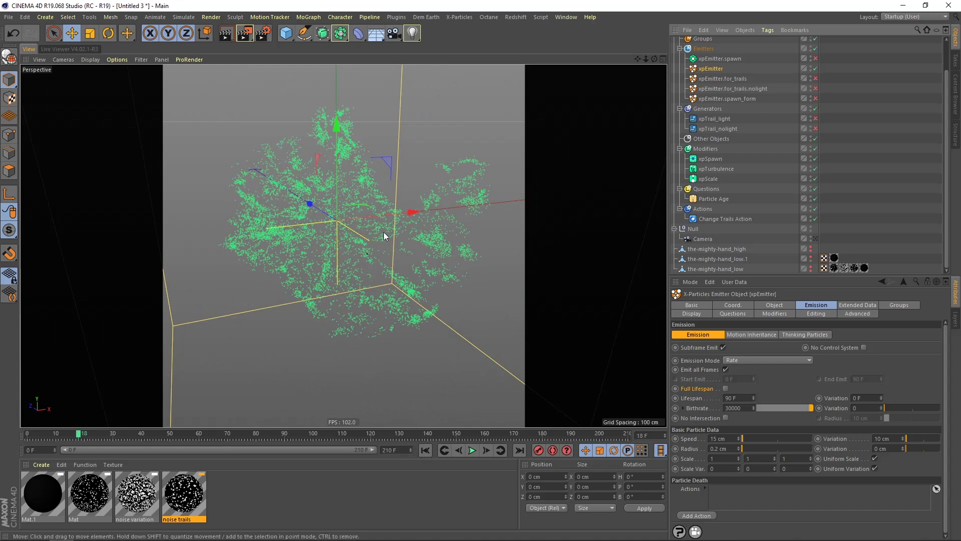
left_click(472, 450)
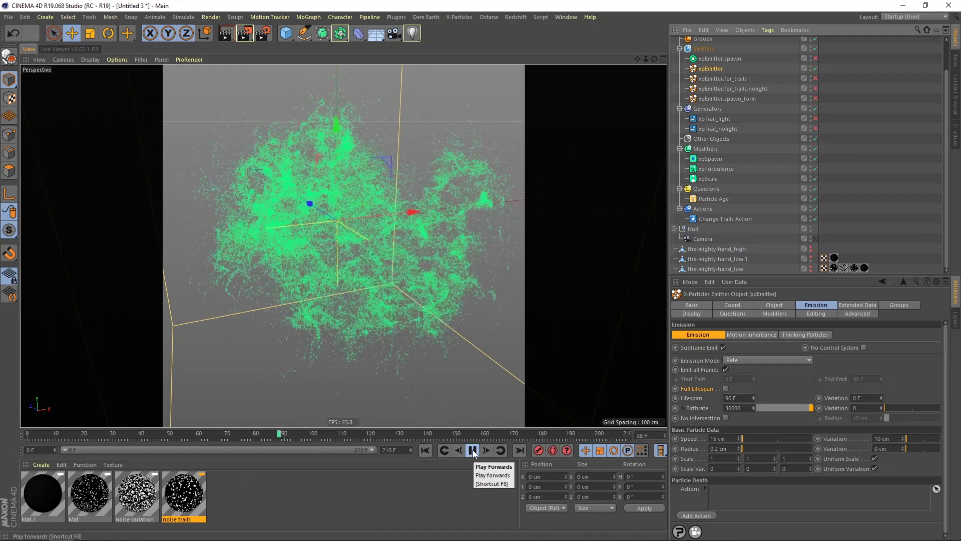
left_click(473, 453)
left_click(425, 453)
left_click(778, 83)
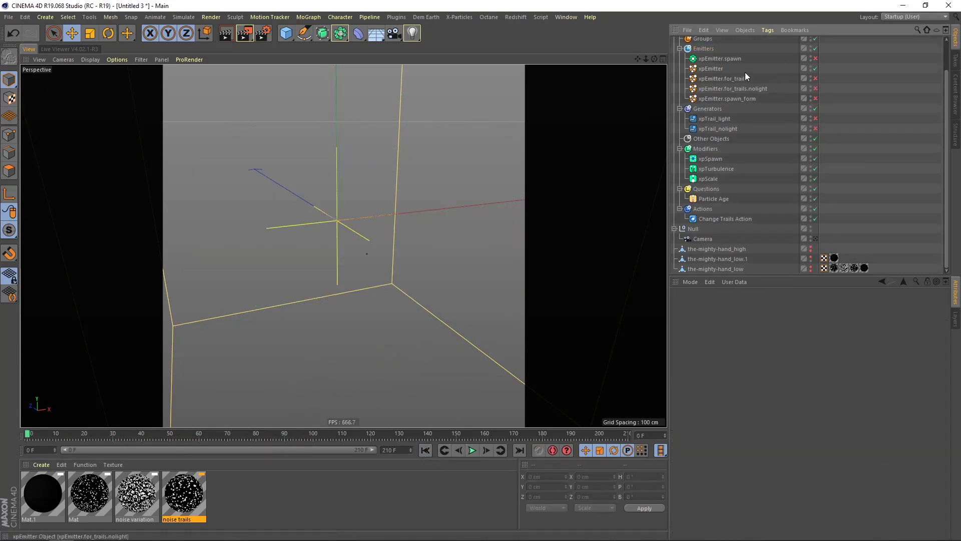
Duplicate the xpEmitter emitter and rename the copy as xpEmitter.emit frompolys.
left_click_drag(713, 68, 714, 74, "ctrl")
double_click(715, 78)
left_click(735, 79)
key("BackSpace")
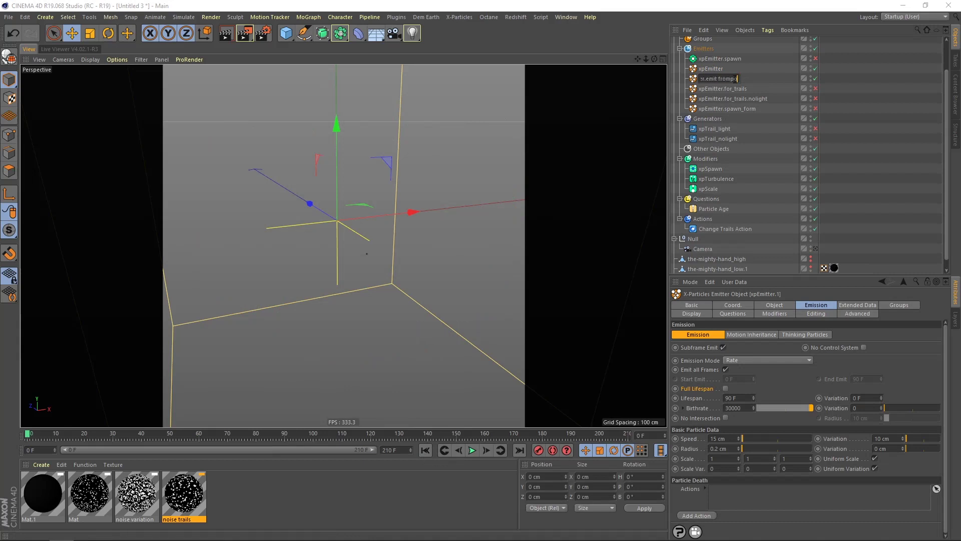
key("Return")
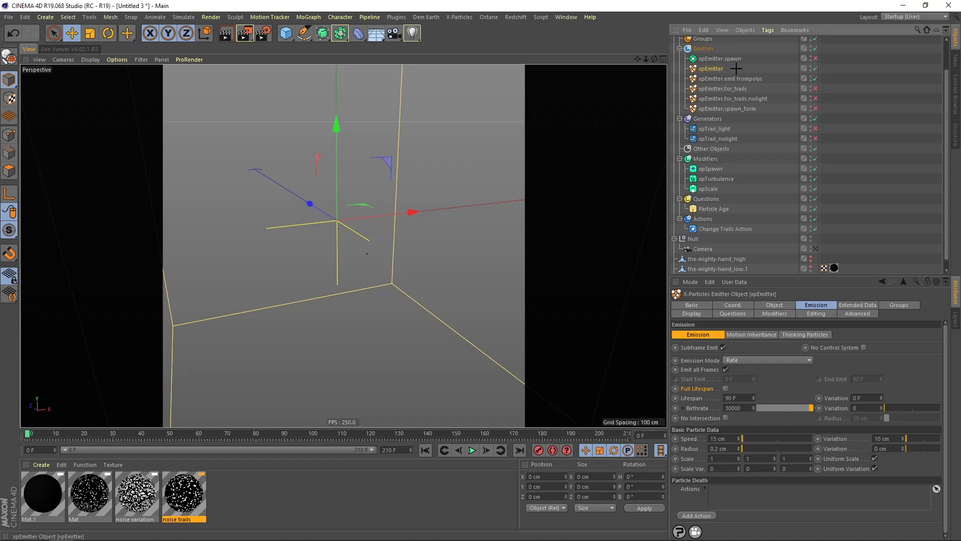
Rename the original xpEmitter as xpEmitter emit fromnoise.
double_click(721, 69)
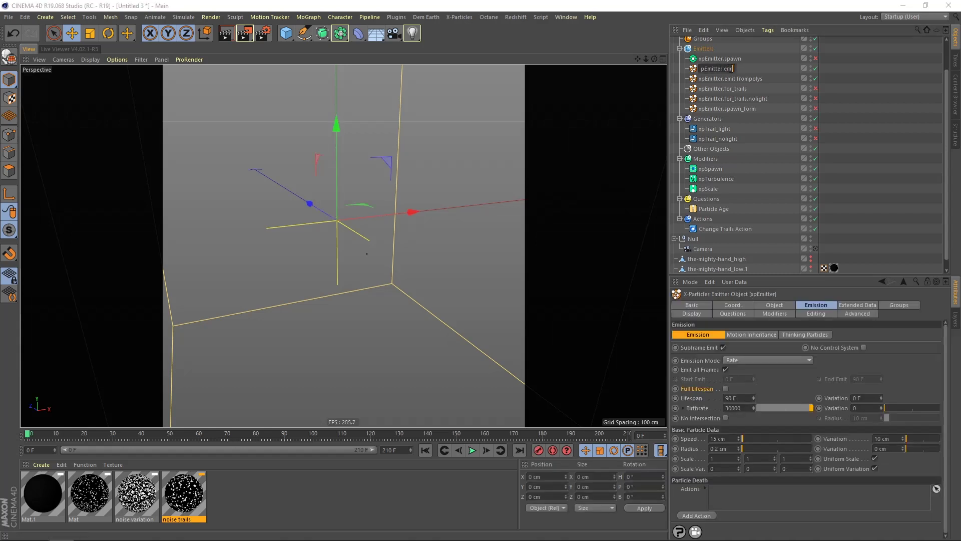
type("emit formnoise")
key("Return")
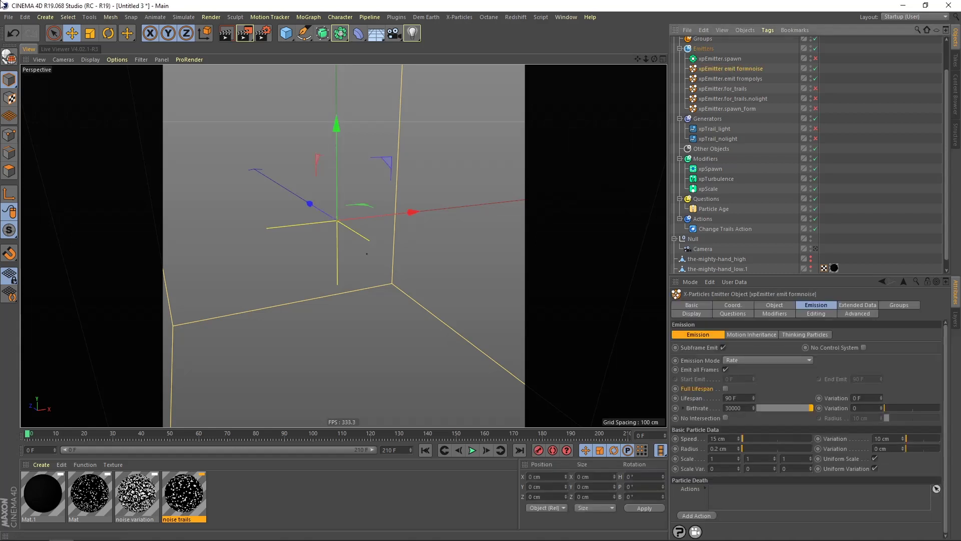
double_click(741, 69)
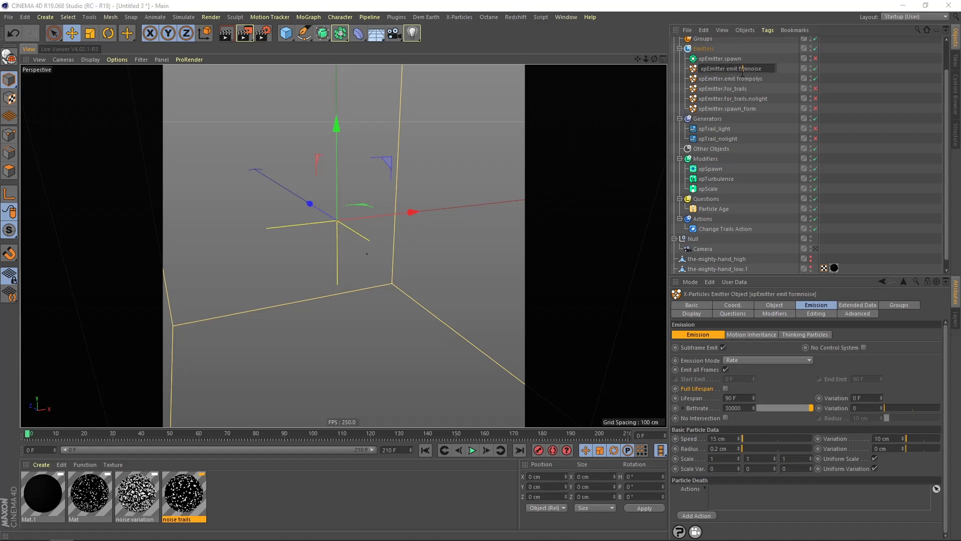
key("Return")
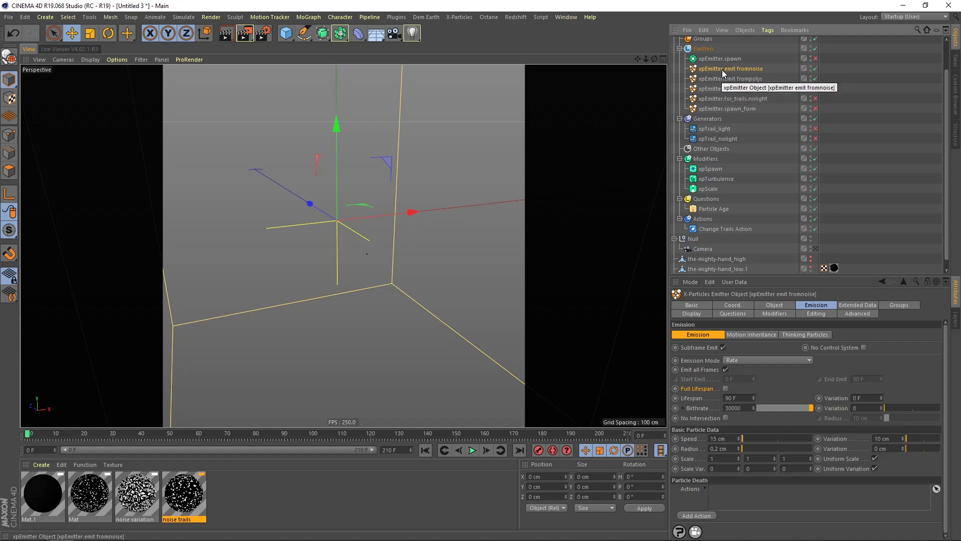
Disable the xpEmitter emit fromnoise emitter and select xpEmitter.emit frompolys.
double_click(743, 70)
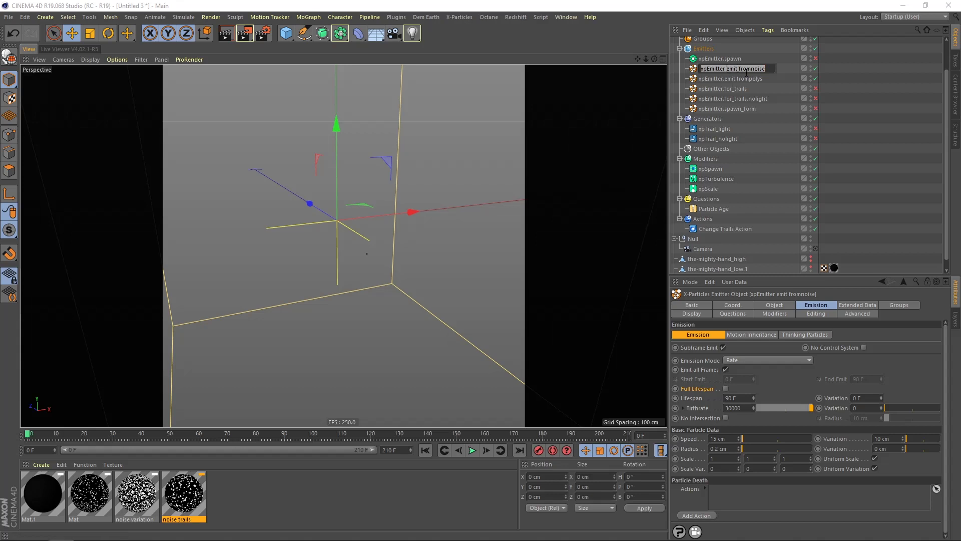
key("Return")
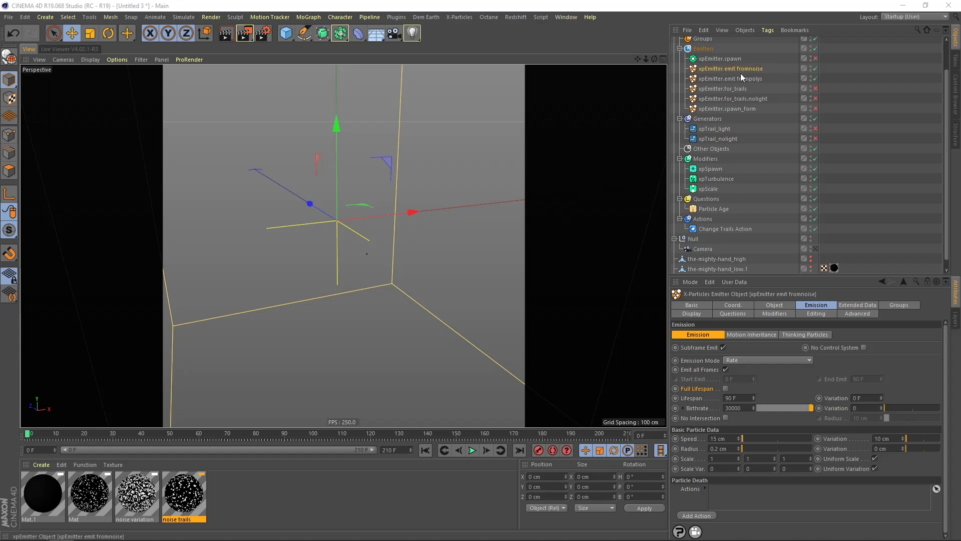
left_click(758, 81)
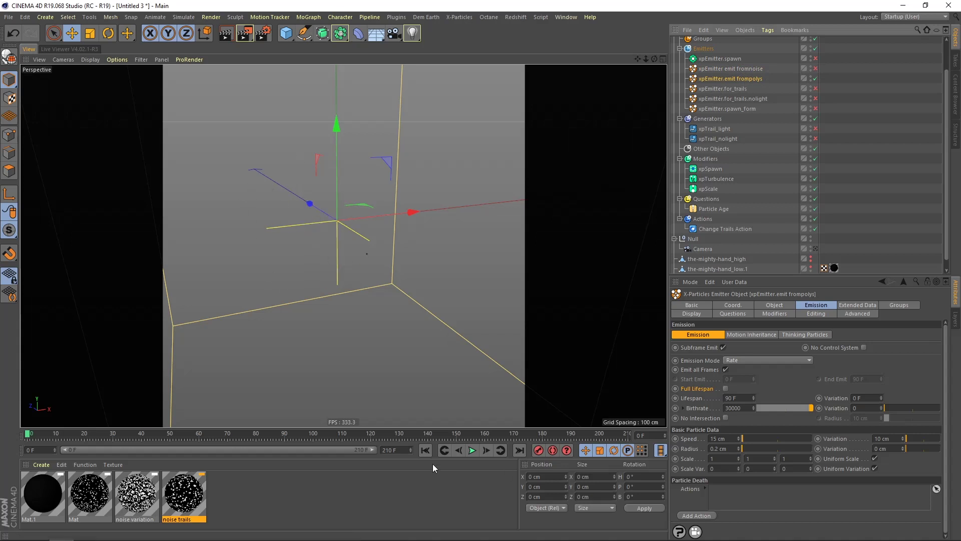
Play the simulation and make the the-mighty-hand_low object visible in the viewport.
left_click(476, 452)
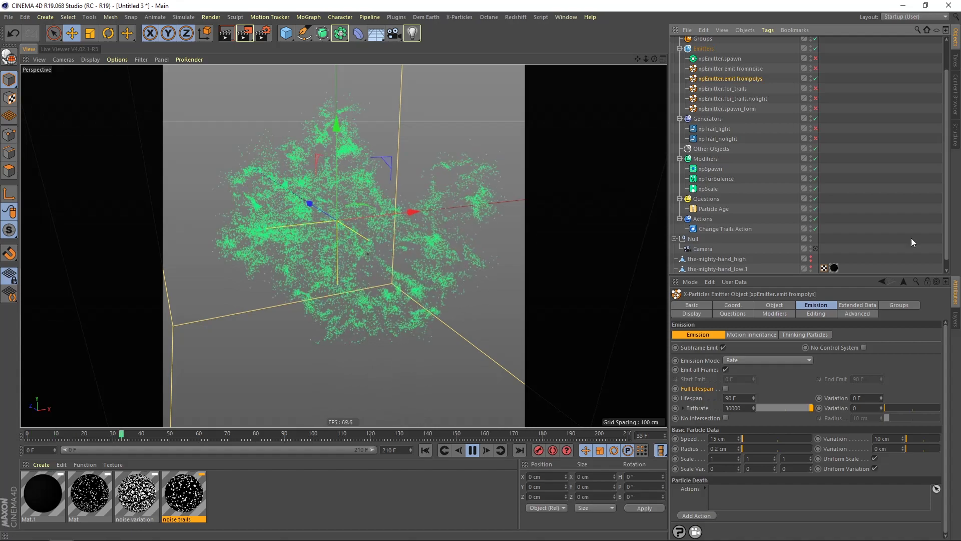
scroll(920, 205, "down", 1)
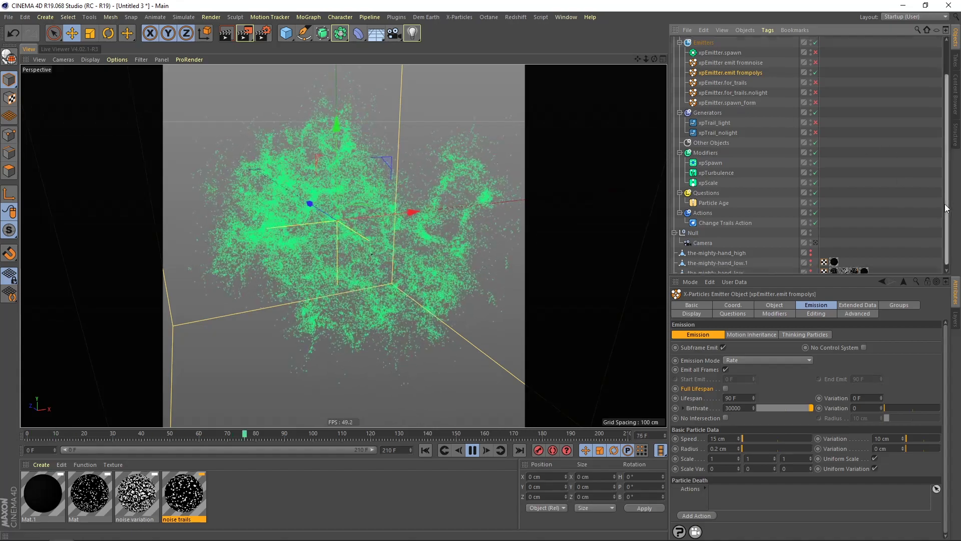
left_click(811, 257)
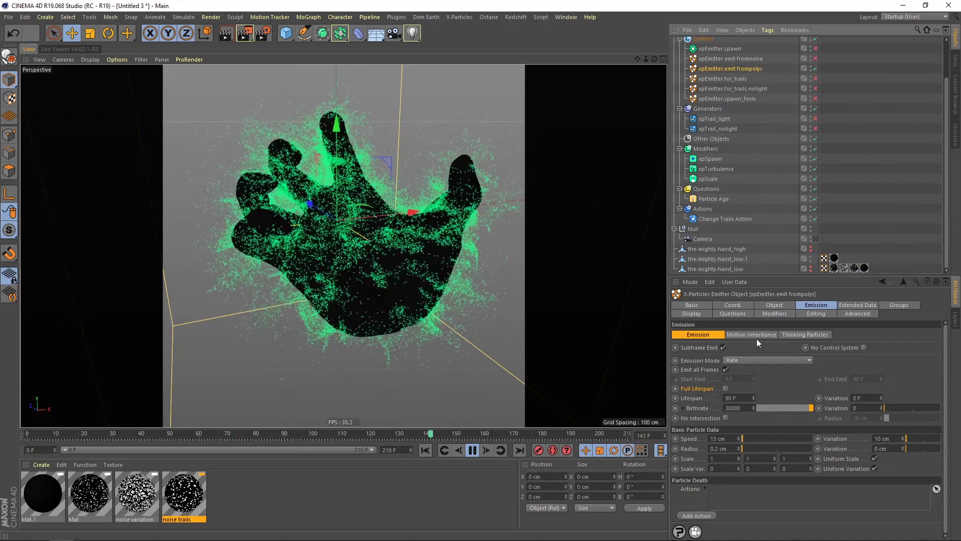
Set the xpEmitter.emit frompolys emitter to emit from Polygon Area instead of the texture.
left_click(774, 305)
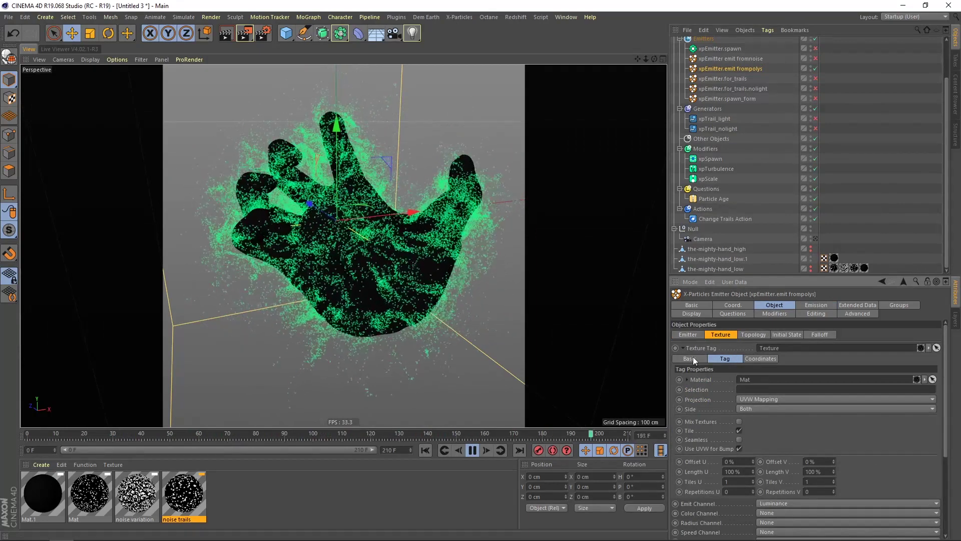
left_click(689, 334)
left_click(736, 406)
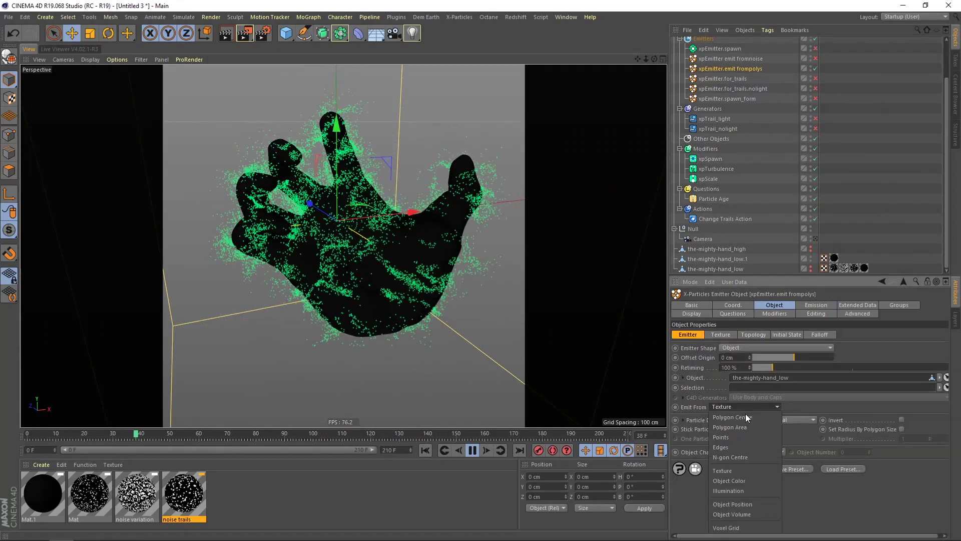
left_click(734, 425)
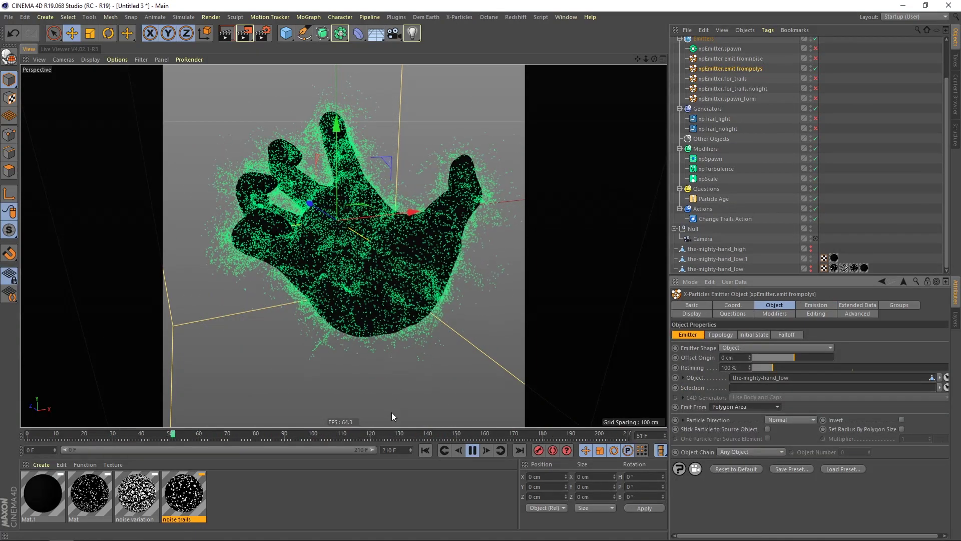
Replay the simulation from the start to examine the particle coverage of the hand, and stop playback.
left_click(428, 449)
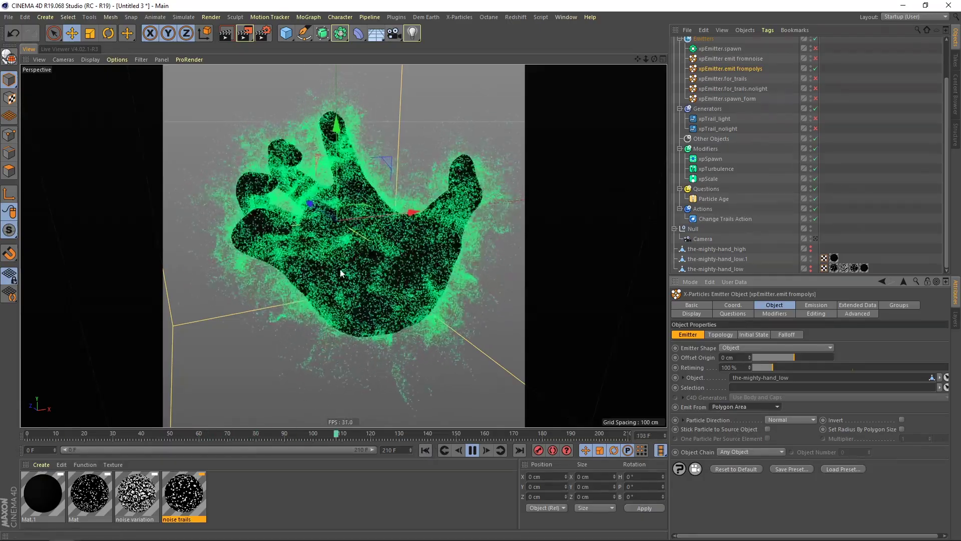
left_click(425, 450)
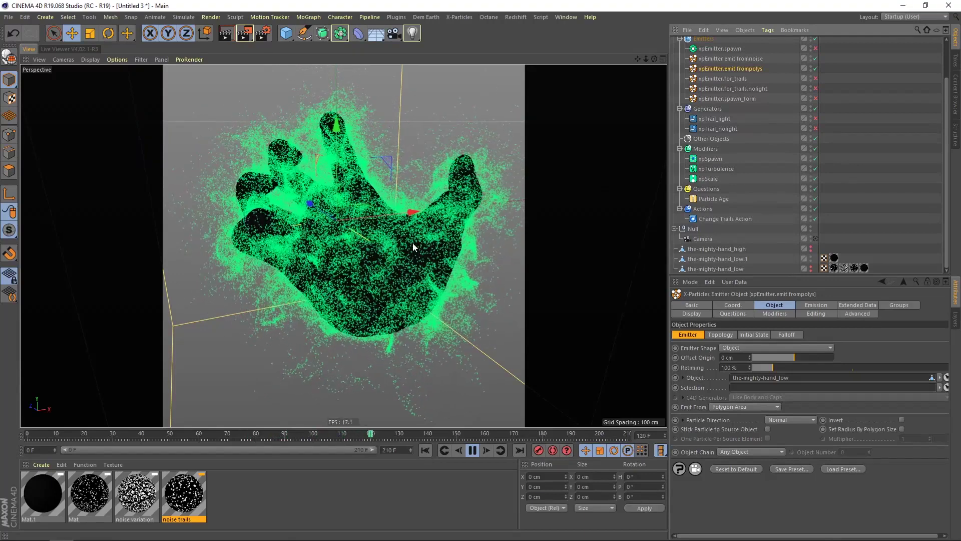
left_click(472, 450)
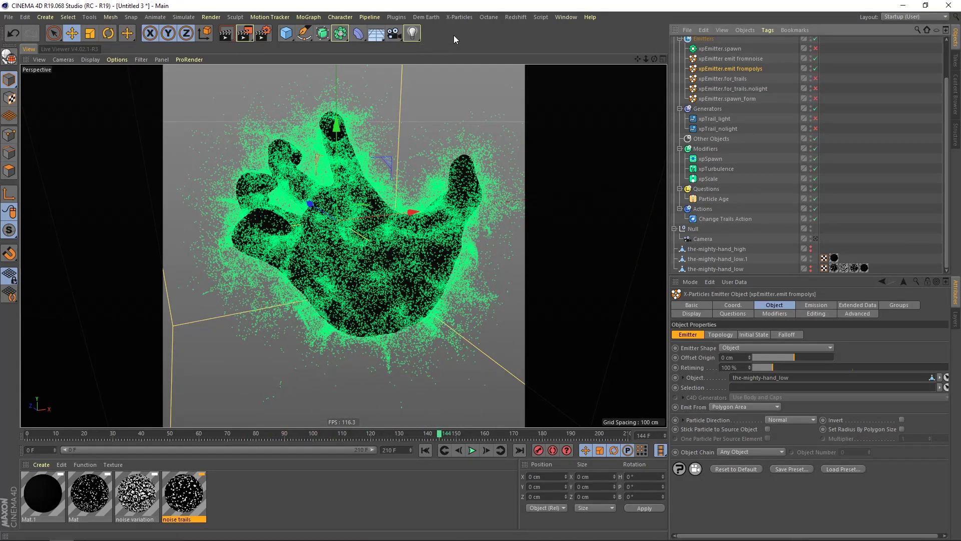
left_click(491, 18)
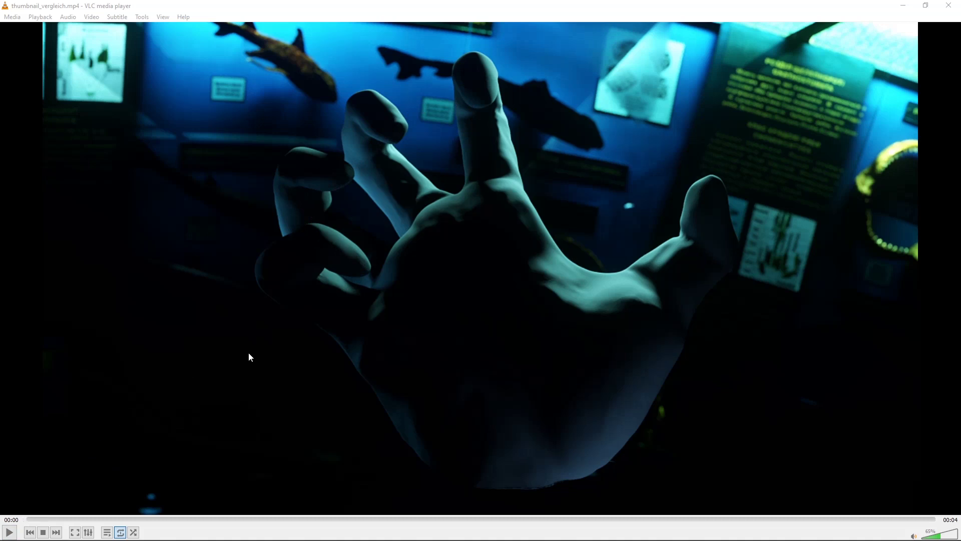
Switch to VLC media player and scrub through thumbnail_vergleich.mp4 to examine how particles and trails build up on the rendered hand.
left_click(9, 532)
left_click(9, 532)
left_click_drag(44, 520, 290, 518)
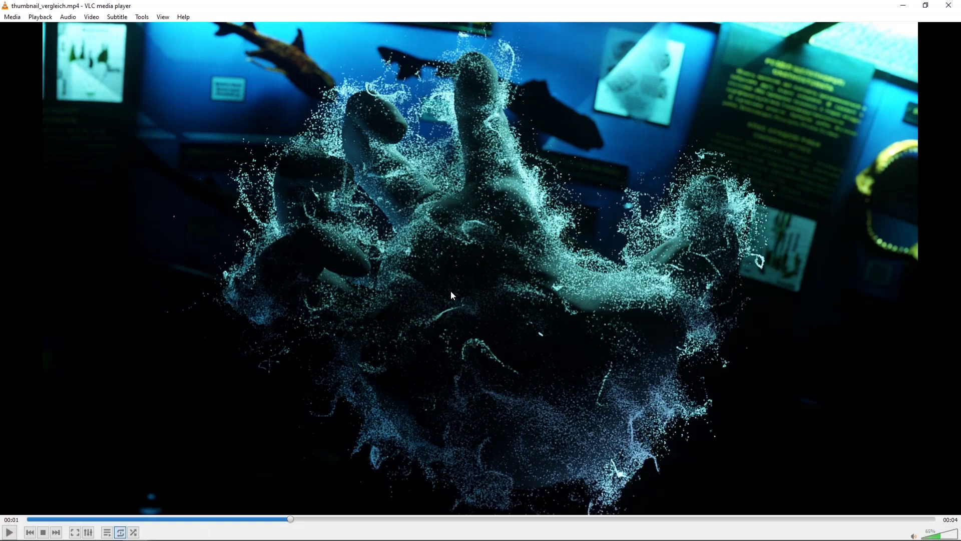
left_click_drag(293, 523, 447, 520)
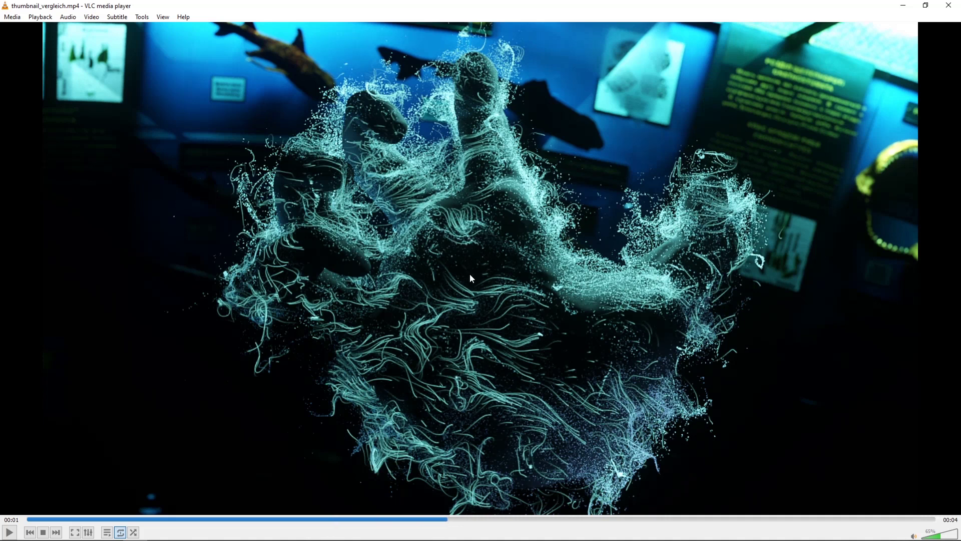
left_click_drag(470, 524, 552, 522)
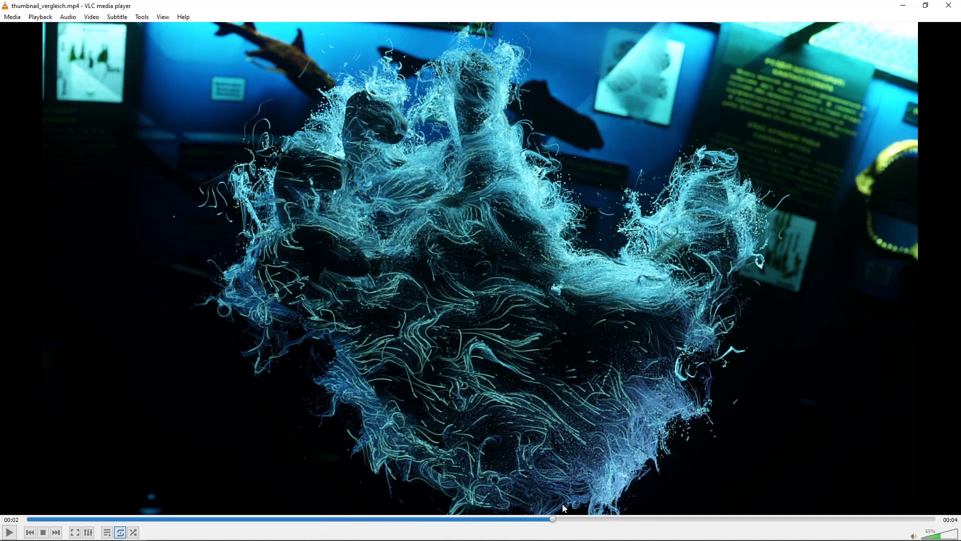
left_click_drag(554, 519, 705, 525)
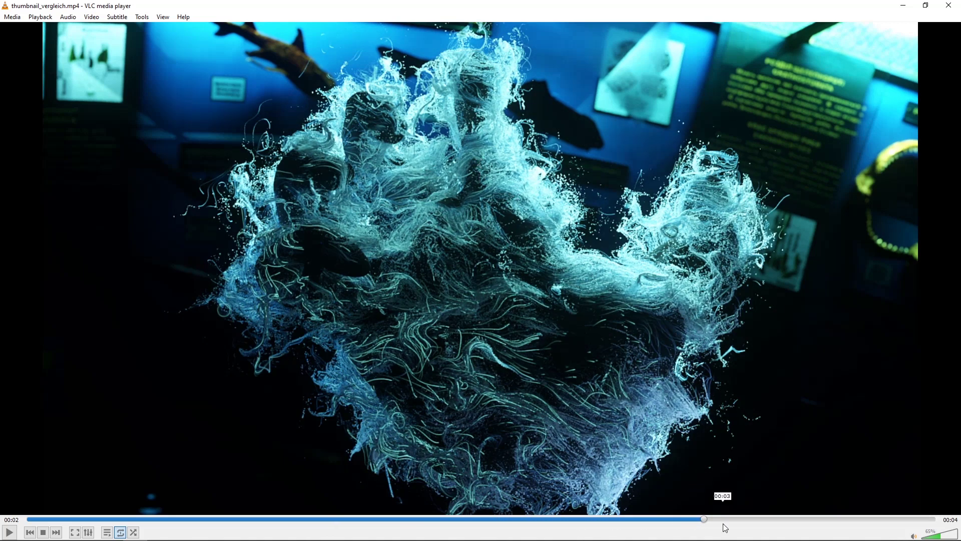
left_click_drag(706, 520, 828, 522)
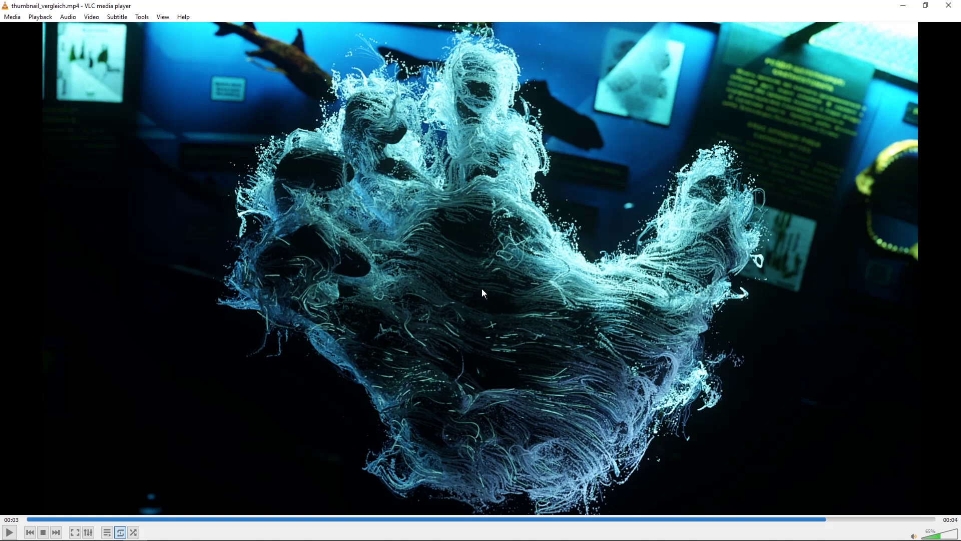
mouse_move(810, 520)
left_mouse_down()
mouse_move(764, 520)
mouse_move(824, 520)
left_mouse_up()
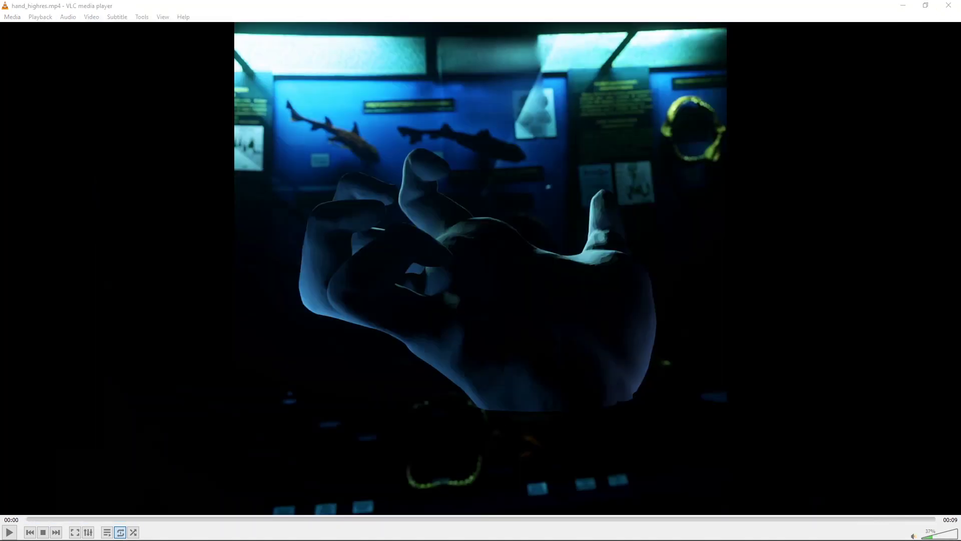
Play hand_highres.mp4 and pause it to examine the trails around the rotating hand.
left_click(9, 532)
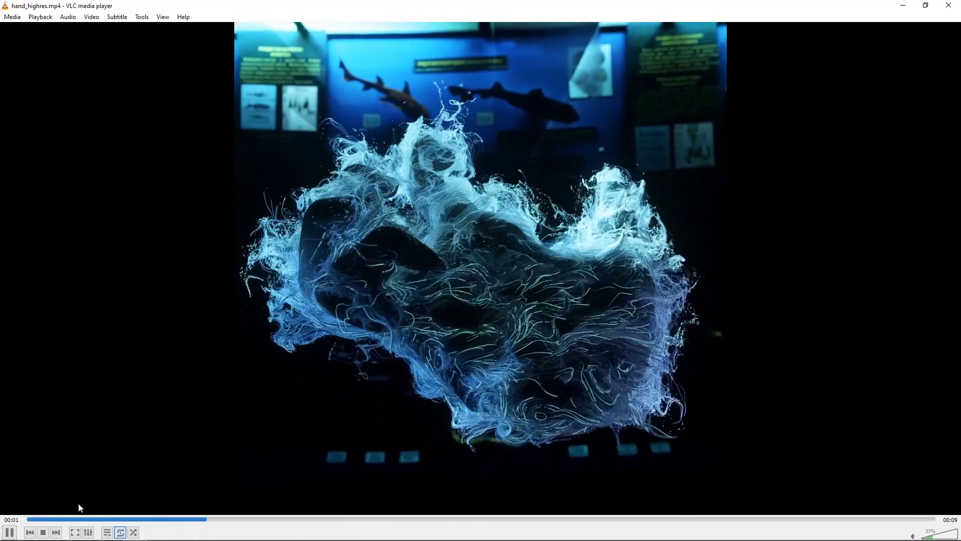
key("space")
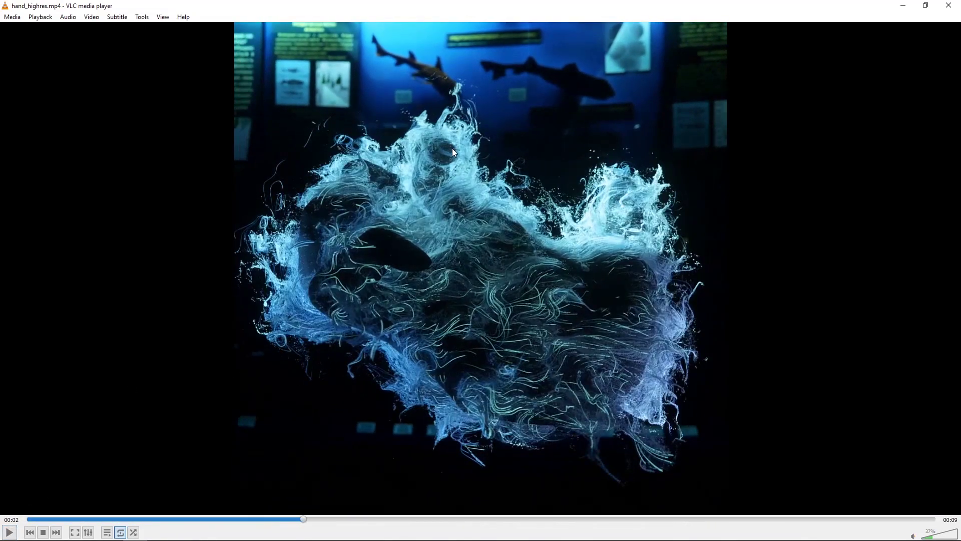